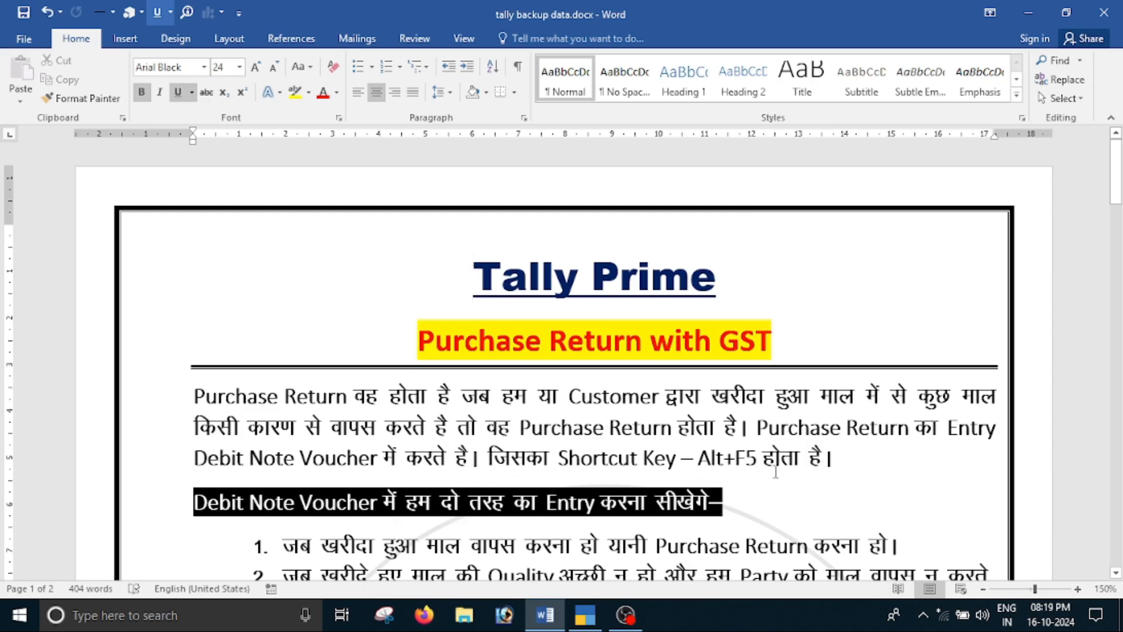
Read the Purchase Return notes and exercise transactions A to C in the document, and check the open company in TallyPrime
{"action": "left_click_drag", "start_coordinate": [209, 460], "coordinate": [381, 460]}
{"action": "left_click", "coordinate": [735, 458]}
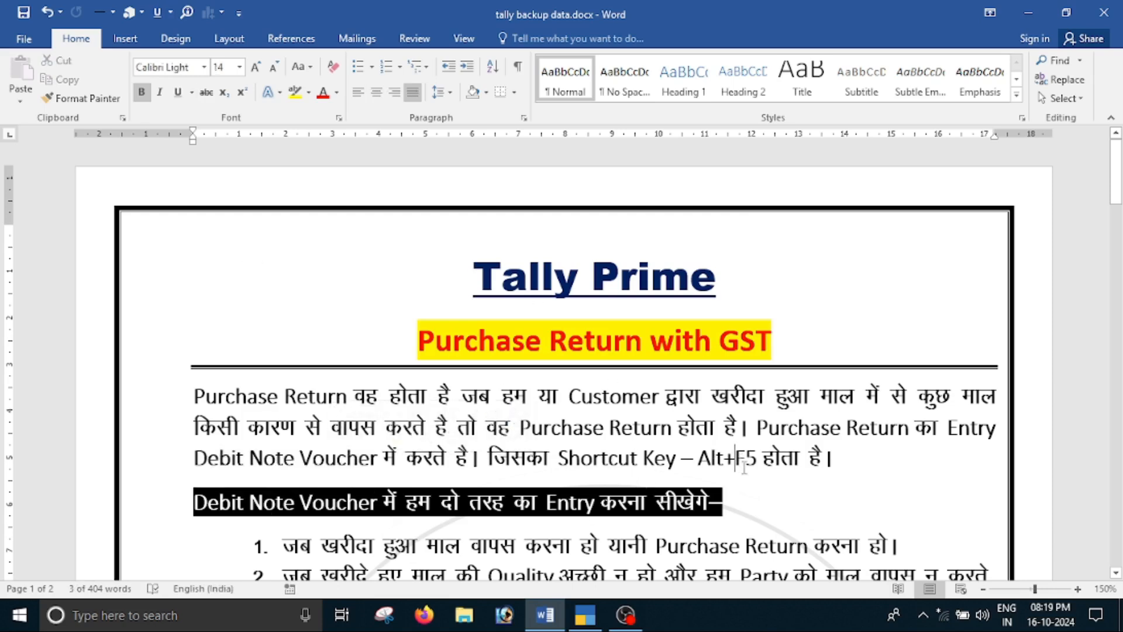
{"action": "scroll", "coordinate": [731, 444], "scroll_direction": "down", "scroll_amount": 3}
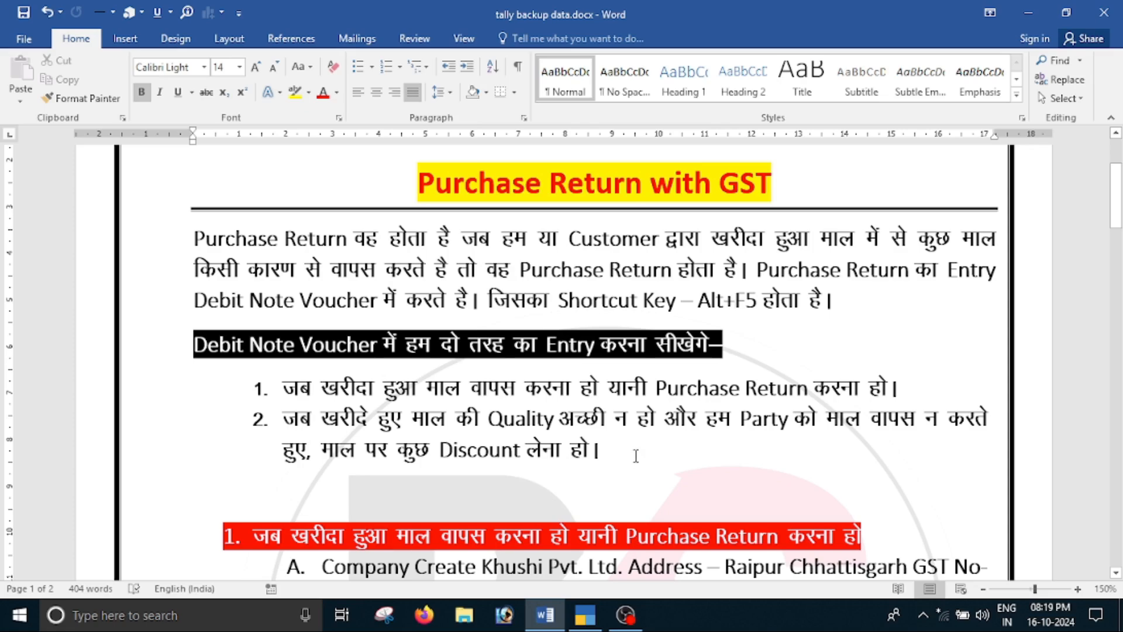
{"action": "scroll", "coordinate": [635, 456], "scroll_direction": "down", "scroll_amount": 5}
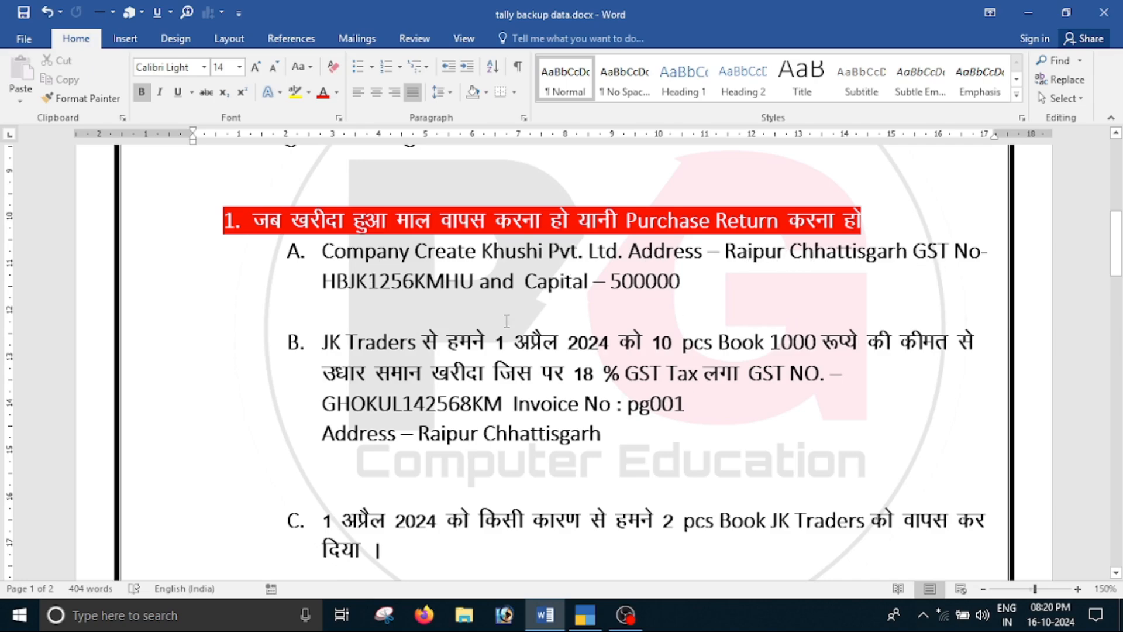
{"action": "left_click_drag", "start_coordinate": [691, 282], "coordinate": [609, 282]}
{"action": "left_click", "coordinate": [588, 313]}
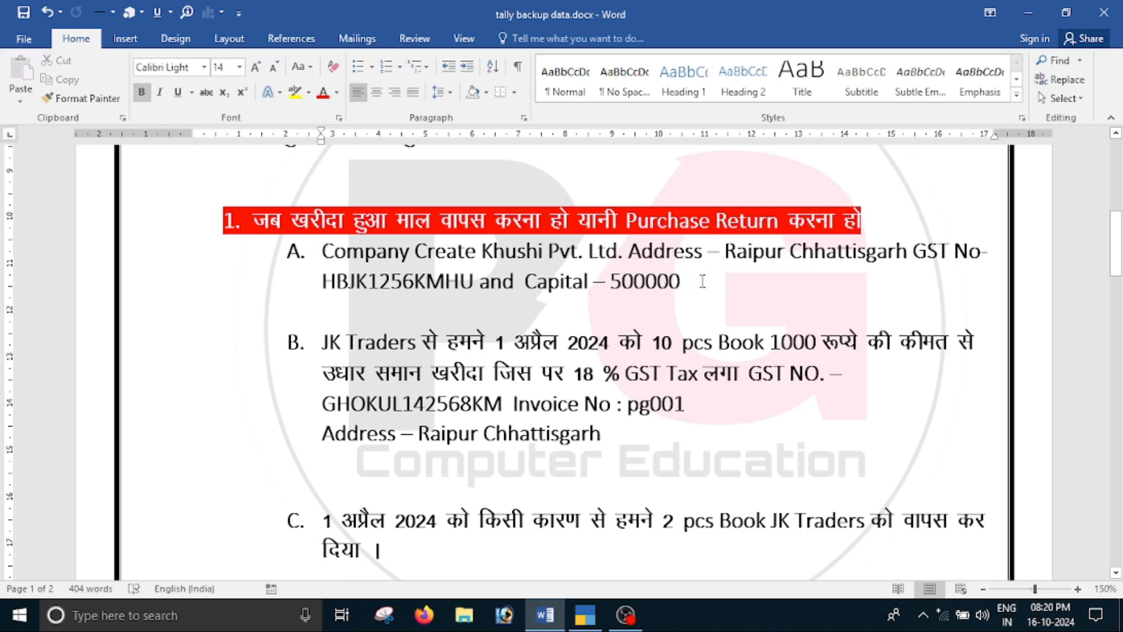
{"action": "left_click_drag", "start_coordinate": [714, 289], "coordinate": [335, 253]}
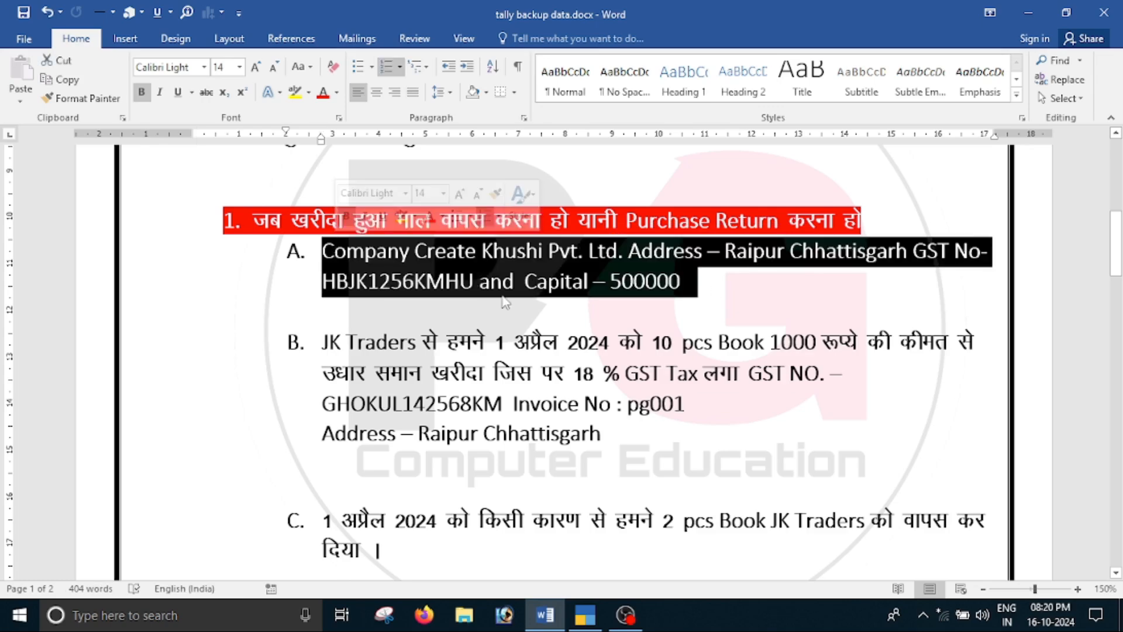
{"action": "left_click", "coordinate": [385, 387]}
{"action": "scroll", "coordinate": [384, 386], "scroll_direction": "down", "scroll_amount": 3}
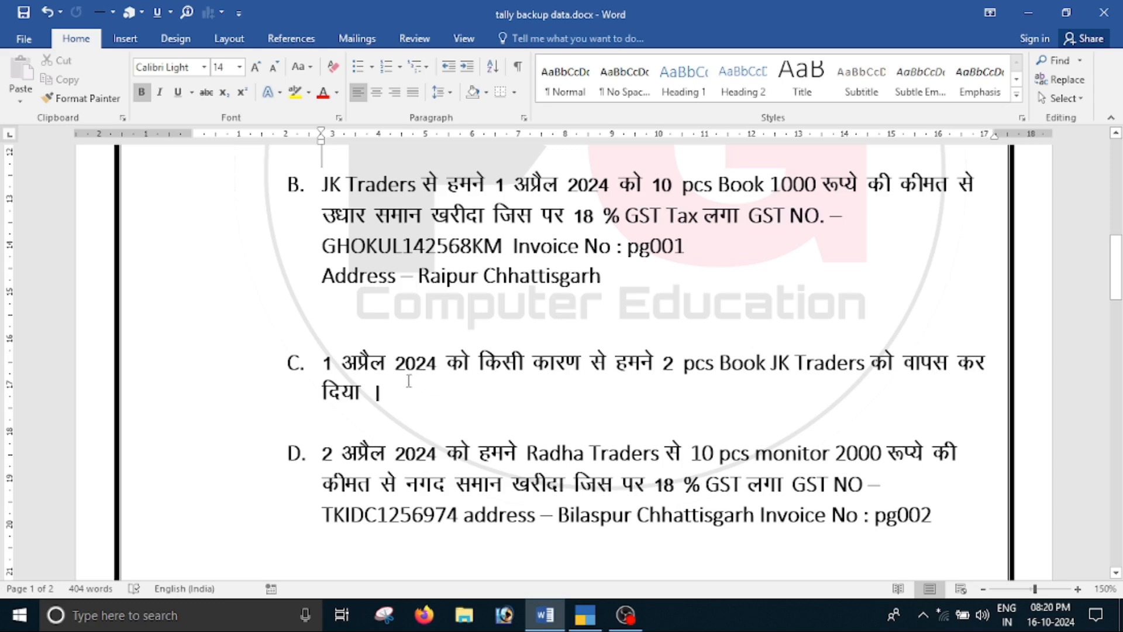
{"action": "left_click_drag", "start_coordinate": [591, 405], "coordinate": [443, 363]}
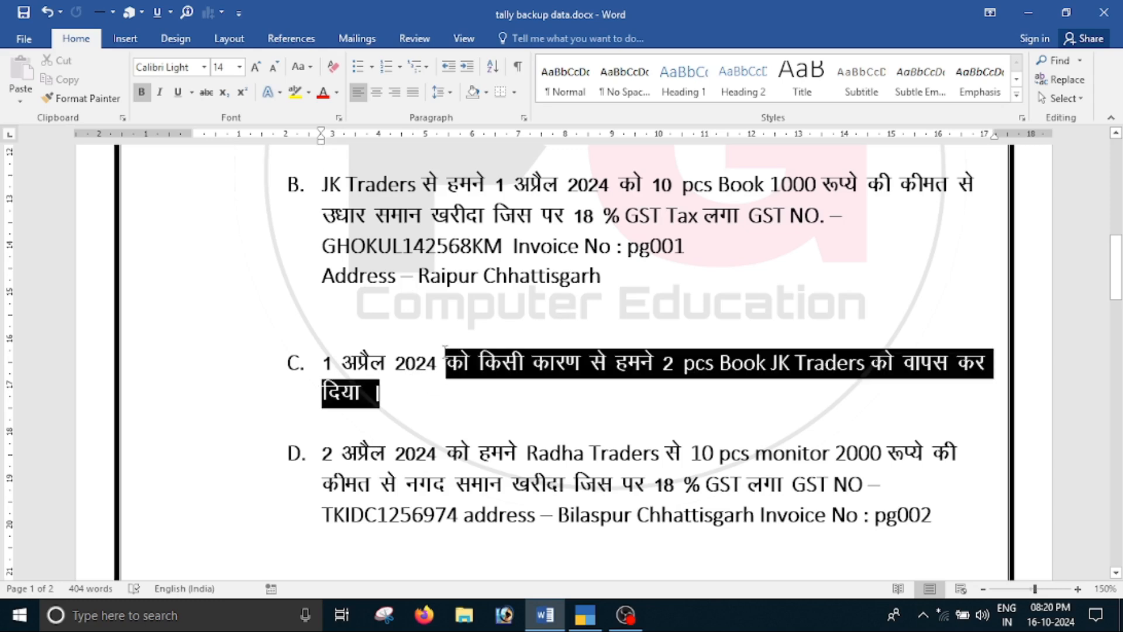
{"action": "left_click", "coordinate": [736, 339]}
{"action": "scroll", "coordinate": [736, 339], "scroll_direction": "up", "scroll_amount": 5}
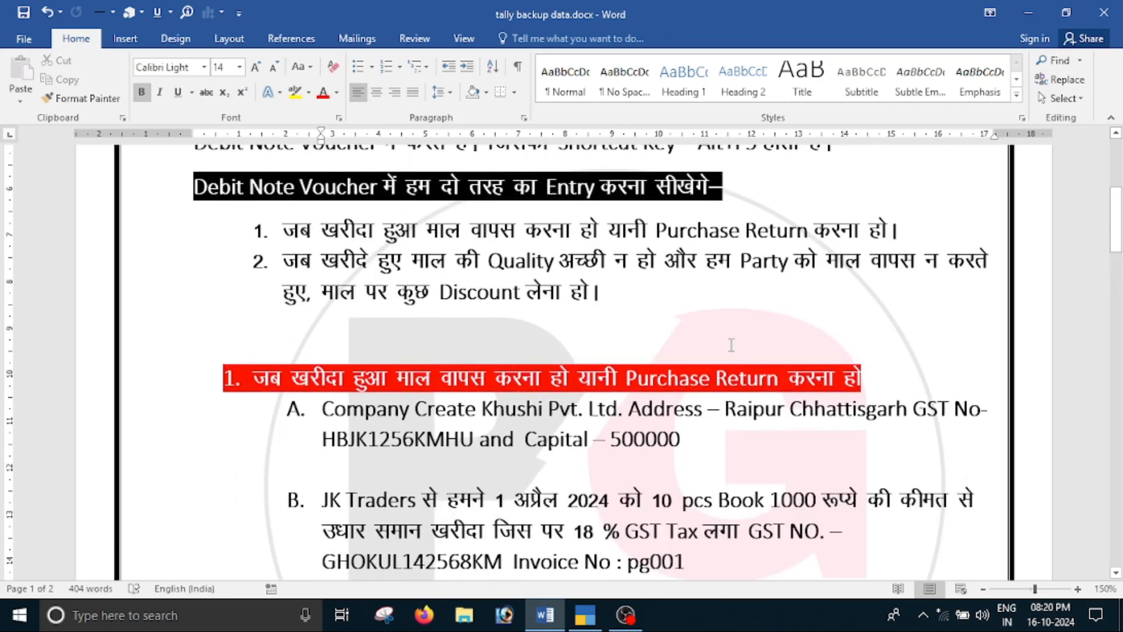
{"action": "scroll", "coordinate": [731, 345], "scroll_direction": "down", "scroll_amount": 3}
{"action": "left_click", "coordinate": [585, 614]}
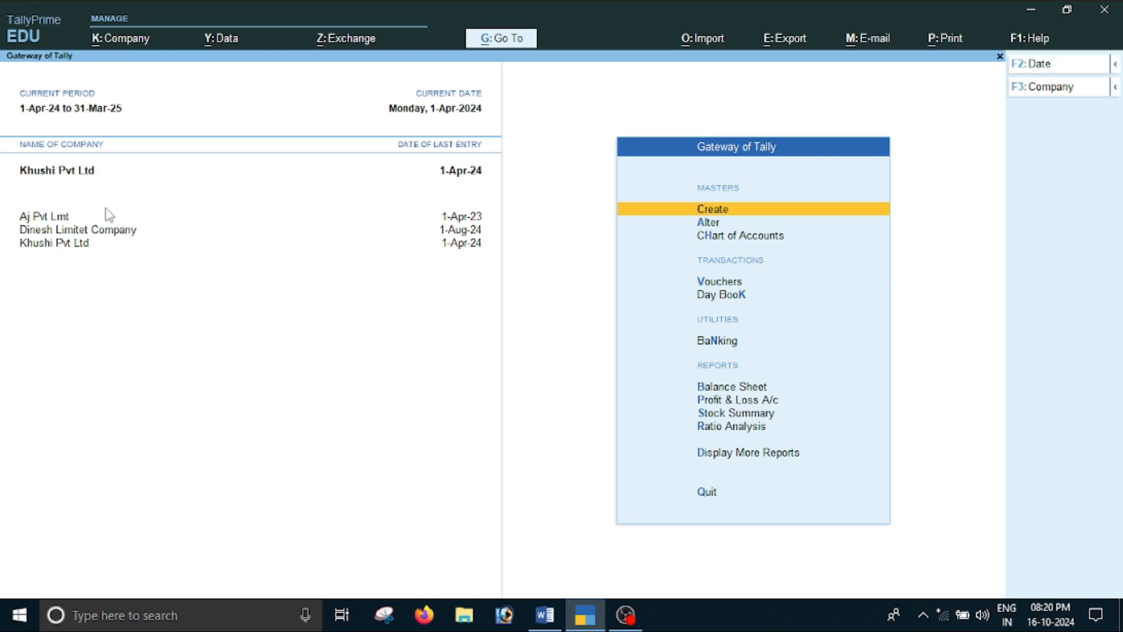
{"action": "left_click", "coordinate": [545, 614]}
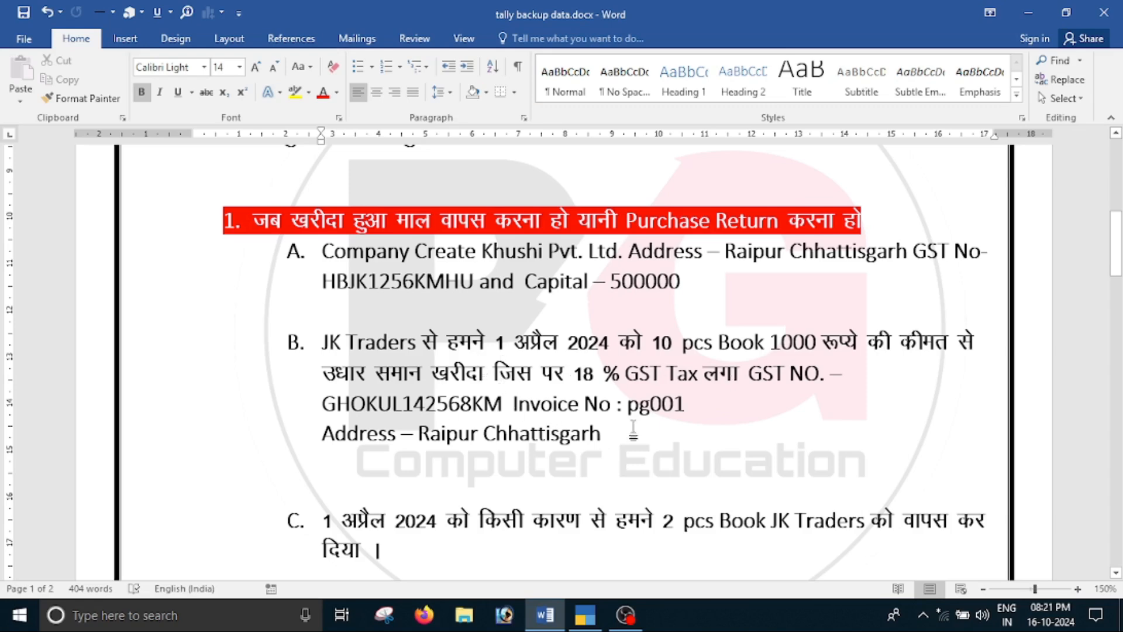
Switch to TallyPrime and open a new Purchase voucher for Khushi Pvt Ltd
{"action": "left_click", "coordinate": [585, 614]}
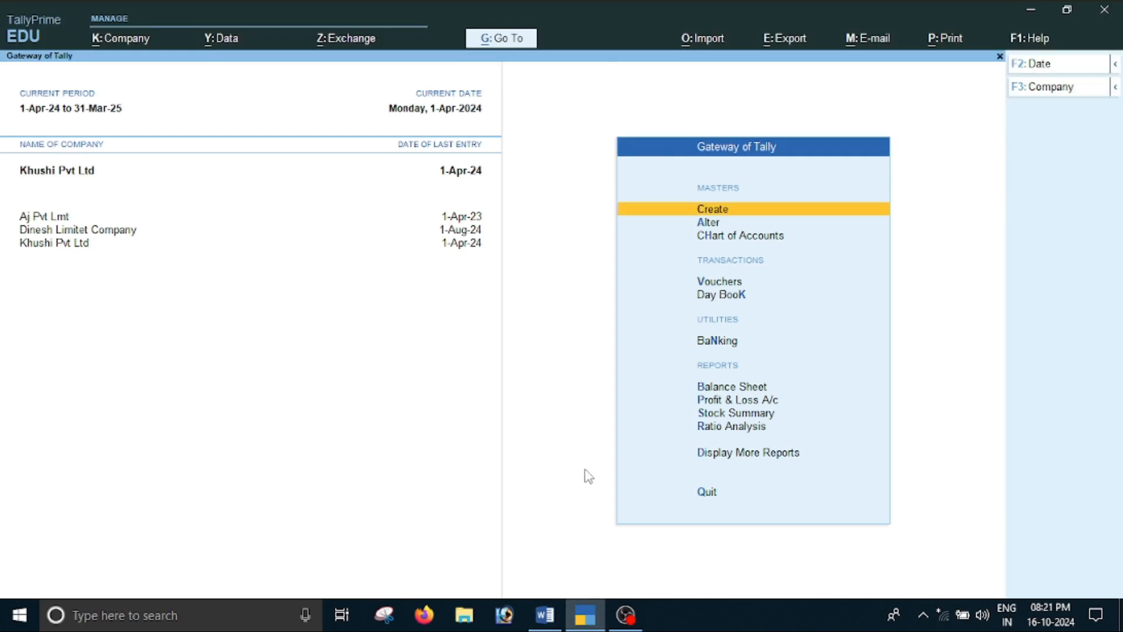
{"action": "key", "text": "Down"}
{"action": "key", "text": "Down"}
{"action": "key", "text": "Down"}
{"action": "key", "text": "Down"}
{"action": "key", "text": "Up"}
{"action": "key", "text": "Return"}
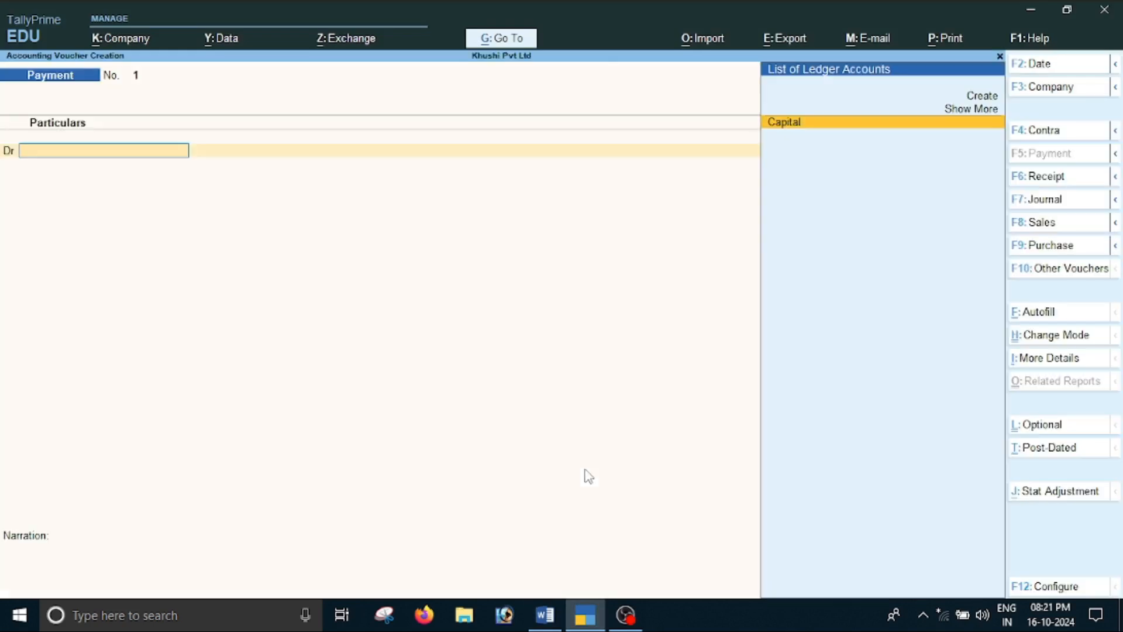
{"action": "key", "text": "F9"}
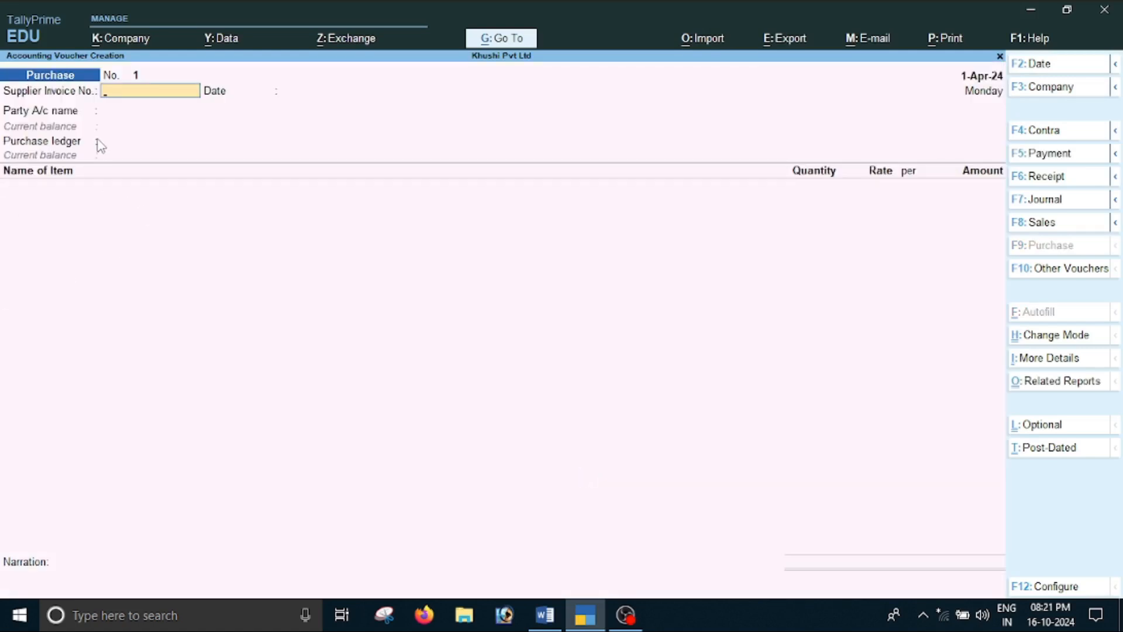
Check the purchase date of transaction B in the Word document and set the voucher date to 1-4
{"action": "key", "text": "F2"}
{"action": "key", "text": "alt+Tab"}
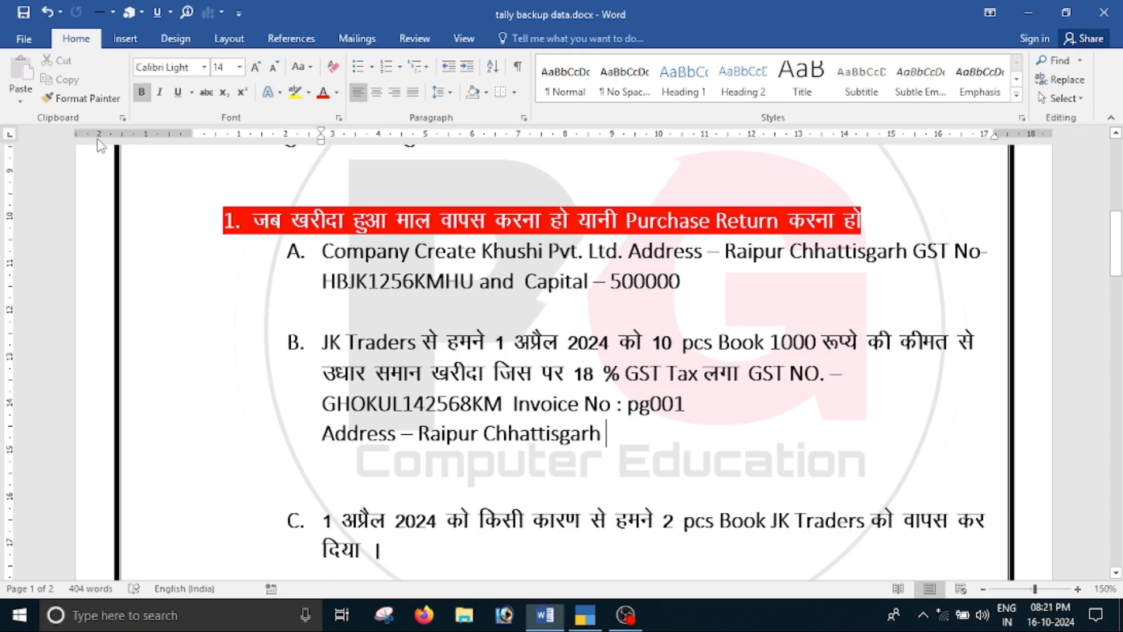
{"action": "key", "text": "alt+Tab"}
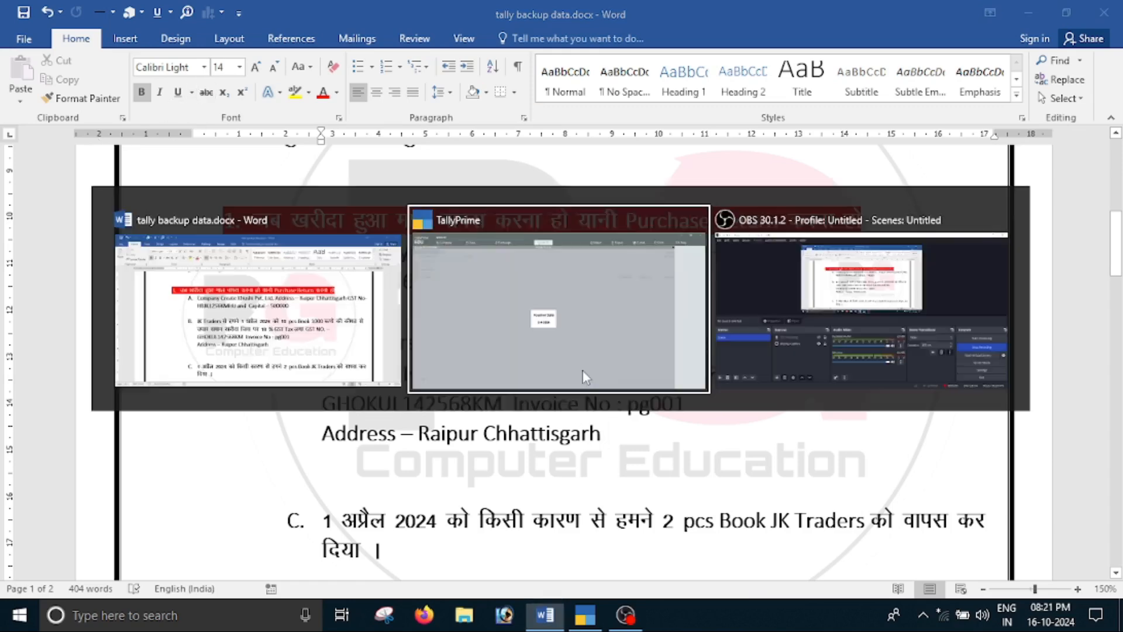
{"action": "type", "text": "1-4"}
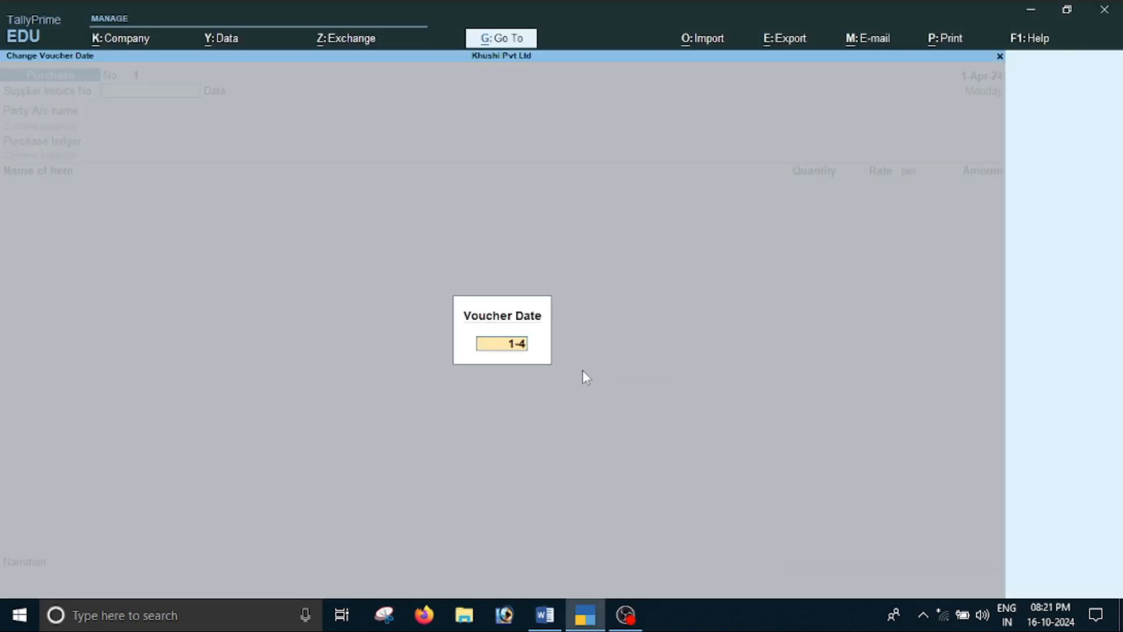
{"action": "key", "text": "Return"}
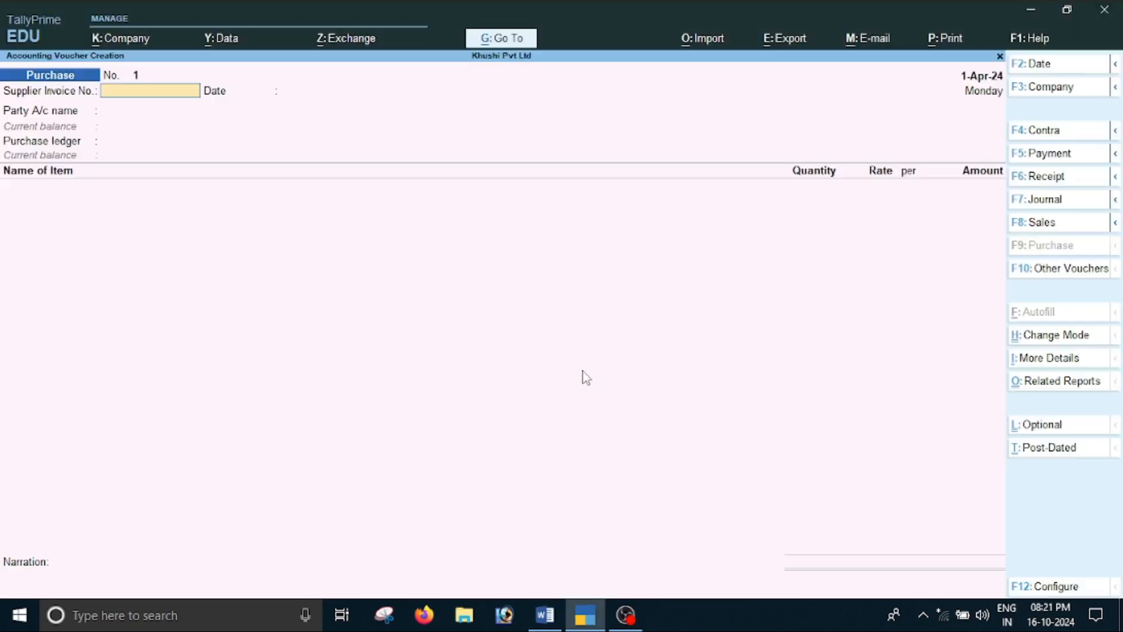
Copy invoice number pg001 from the Word document into the voucher's Supplier Invoice No. and accept 1-Apr-24 as its date
{"action": "key", "text": "alt+Tab"}
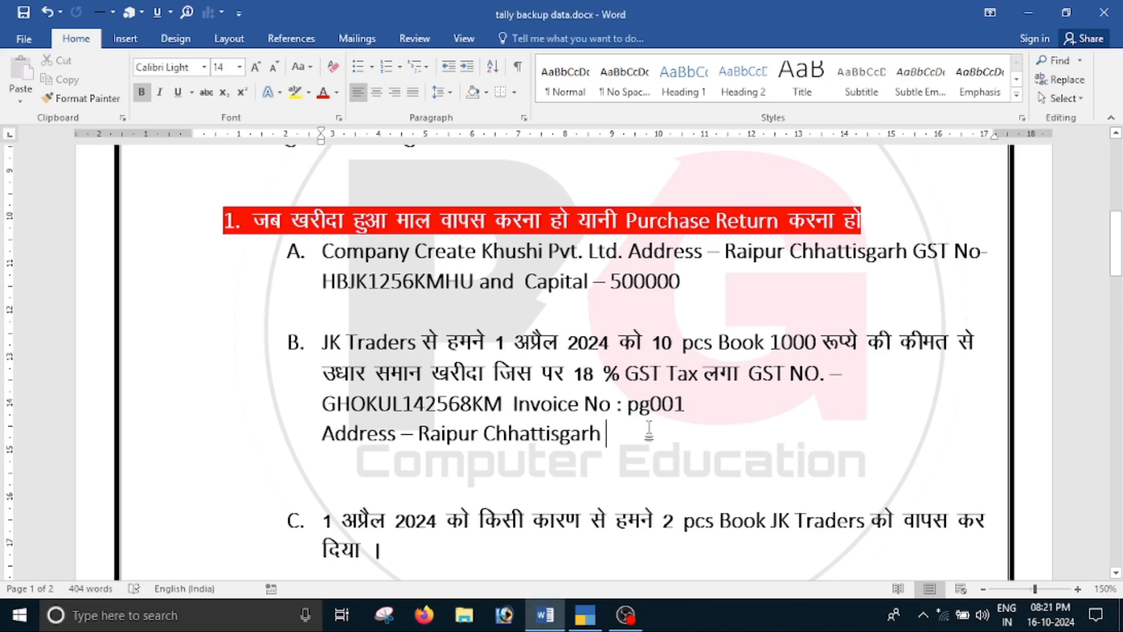
{"action": "left_click_drag", "start_coordinate": [627, 405], "coordinate": [690, 413]}
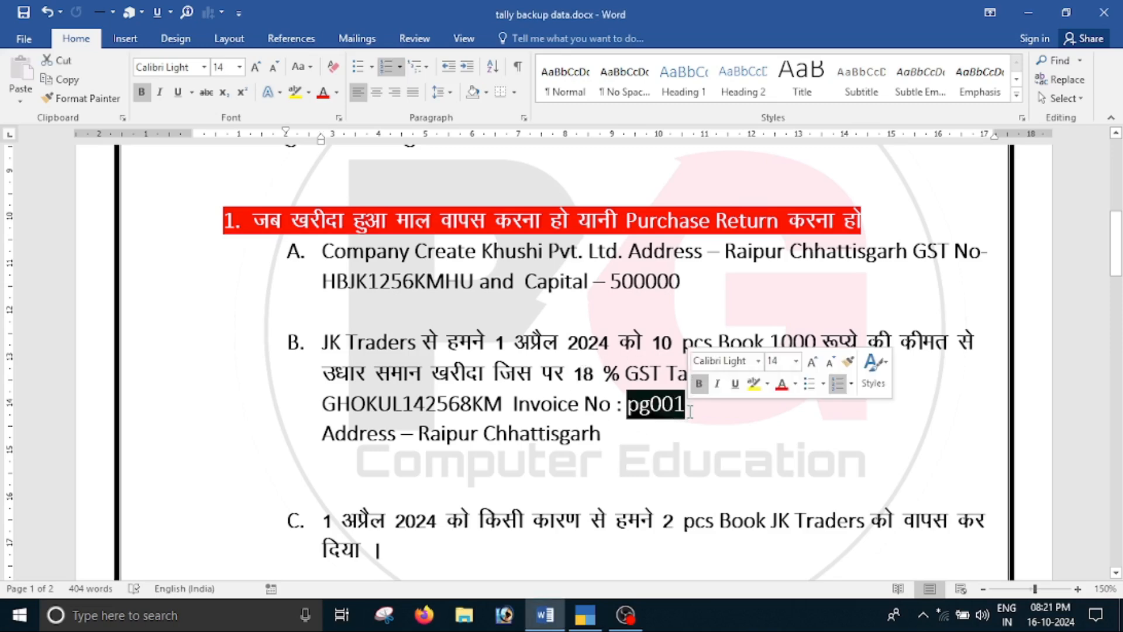
{"action": "key", "text": "alt+Tab"}
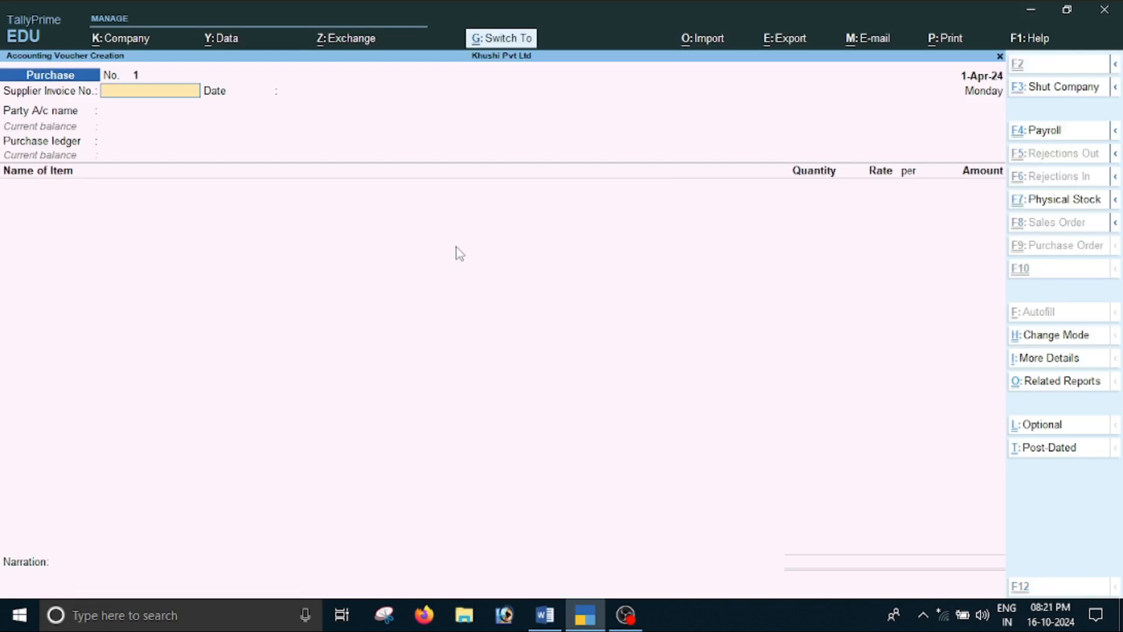
{"action": "key", "text": "ctrl+alt+v"}
{"action": "key", "text": "Return"}
{"action": "key", "text": "Return"}
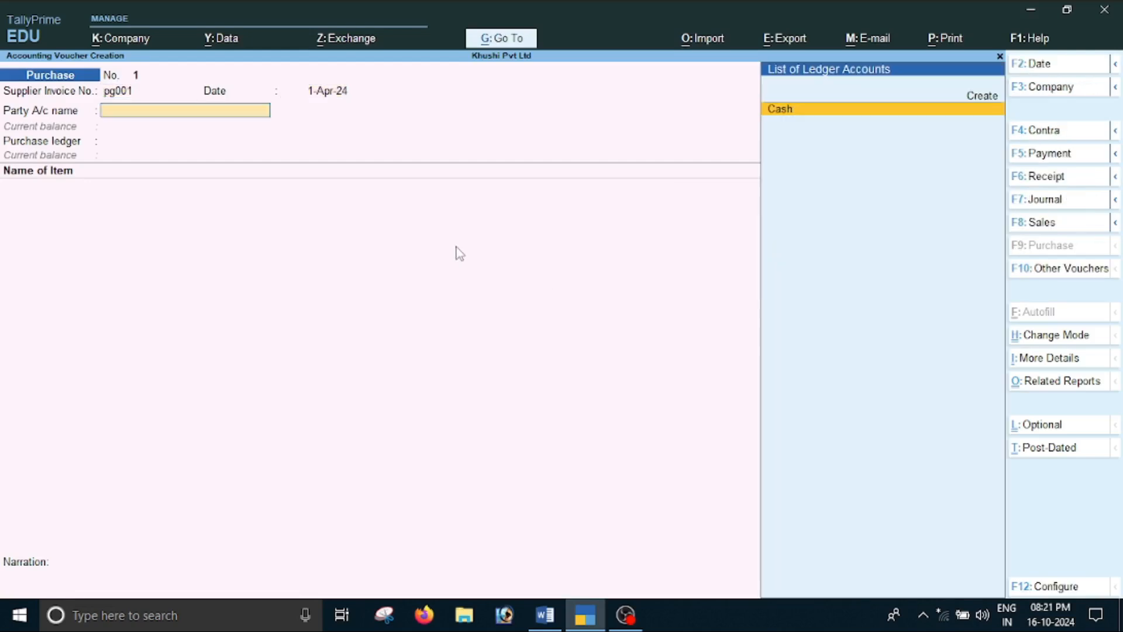
Review transaction B in the Word document and create a party ledger named Jk Traders from the purchase voucher in TallyPrime
{"action": "key", "text": "alt+Tab"}
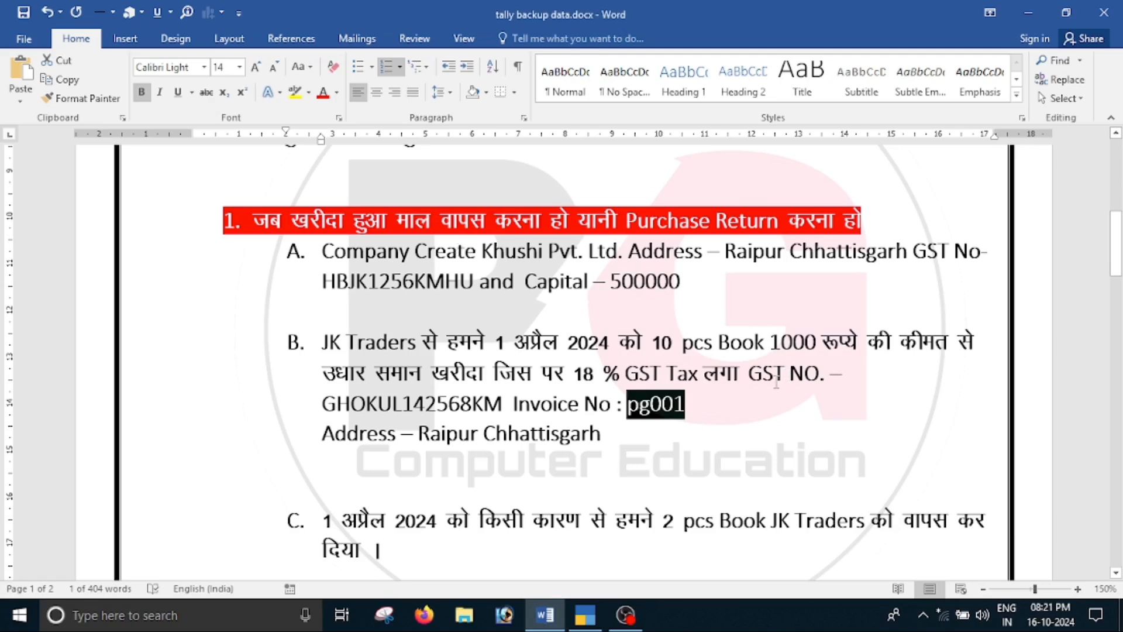
{"action": "left_click", "coordinate": [522, 384]}
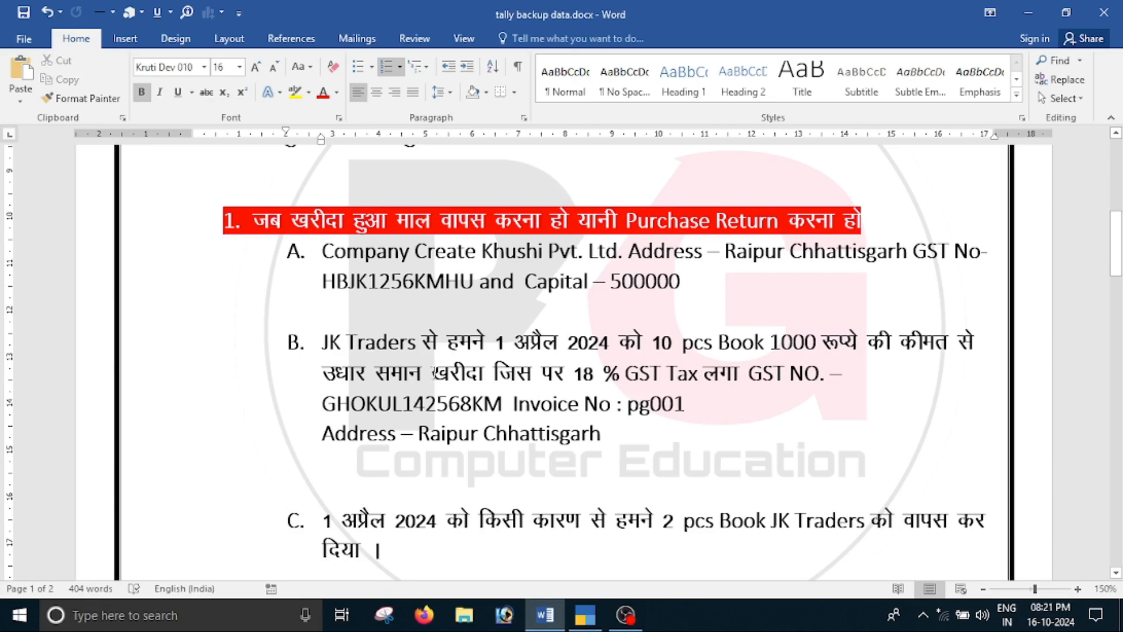
{"action": "left_click_drag", "start_coordinate": [344, 375], "coordinate": [495, 375]}
{"action": "left_click", "coordinate": [658, 409]}
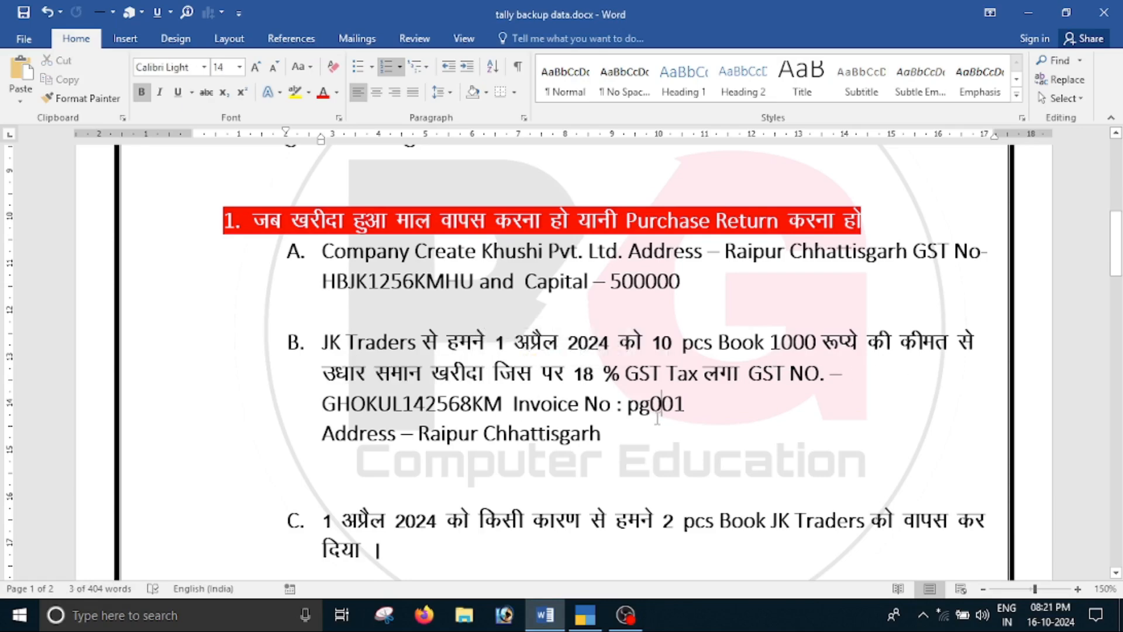
{"action": "key", "text": "alt+Tab"}
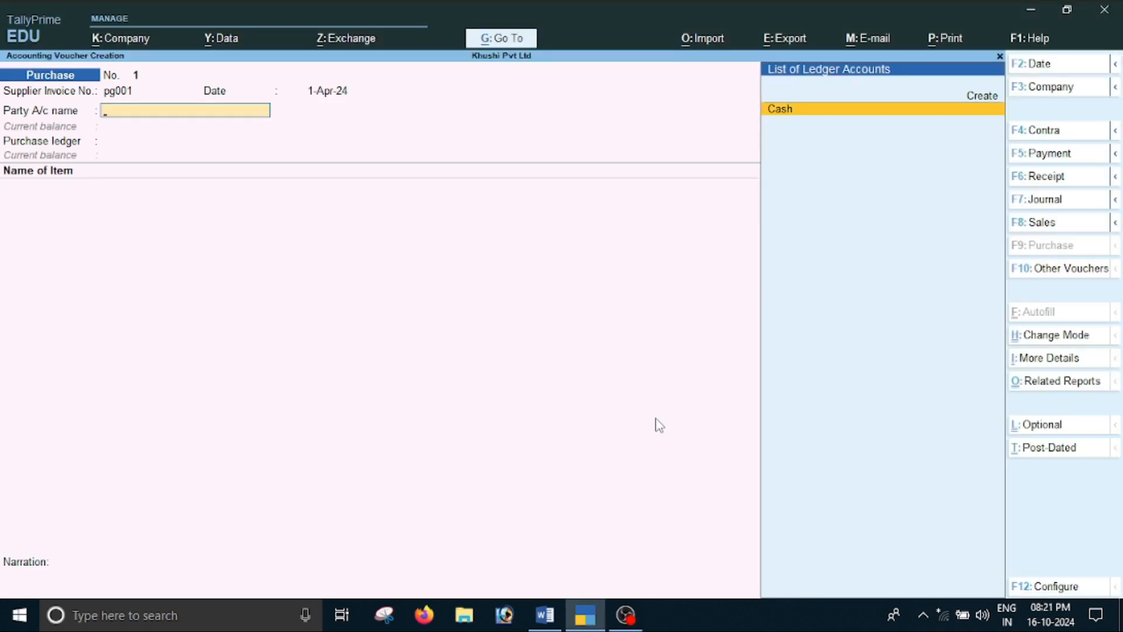
{"action": "key", "text": "alt+c"}
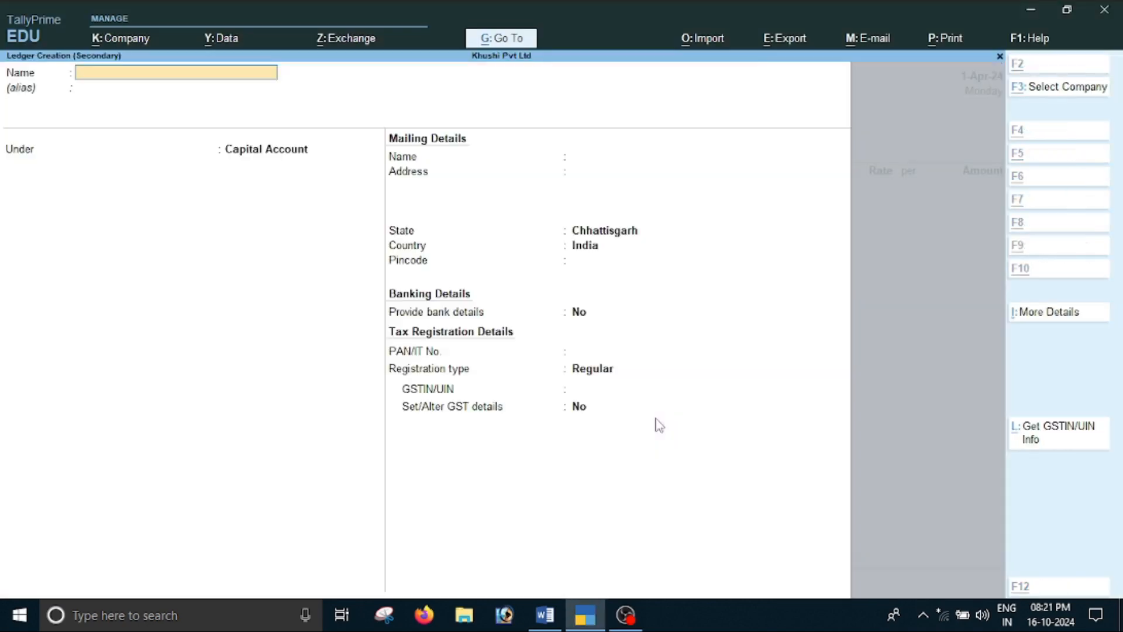
{"action": "type", "text": "Jk Trader"}
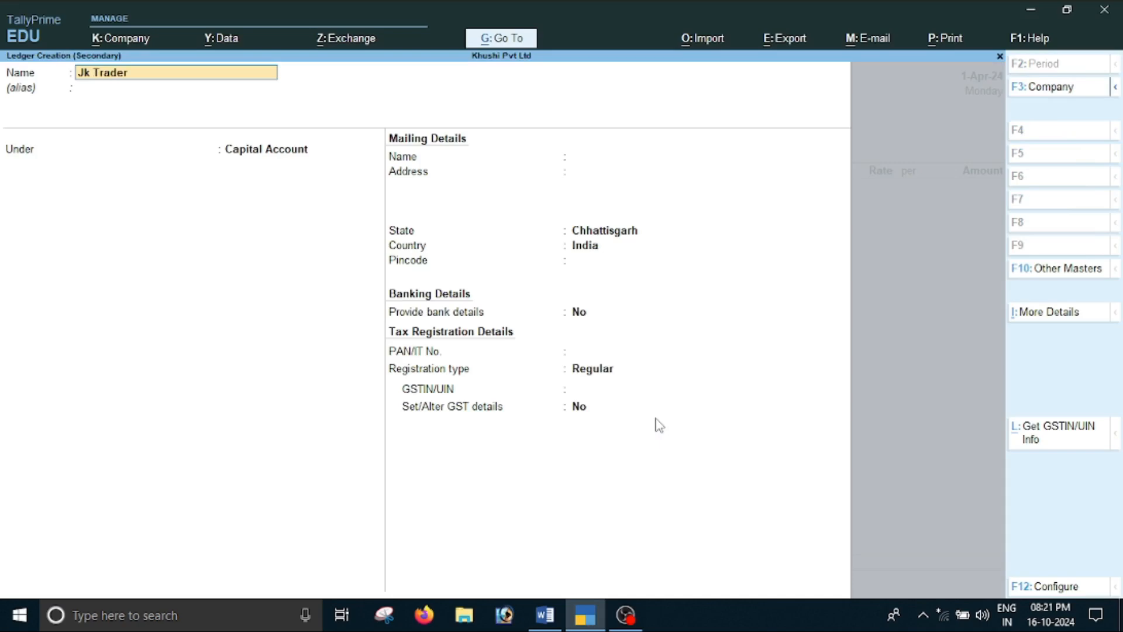
{"action": "key", "text": "Return"}
Group the Jk Traders ledger under Sundry Creditors, keeping bill-by-bill balances at Yes and the credit days check at No
{"action": "type", "text": "S"}
{"action": "key", "text": "Down"}
{"action": "key", "text": "Down"}
{"action": "key", "text": "Down"}
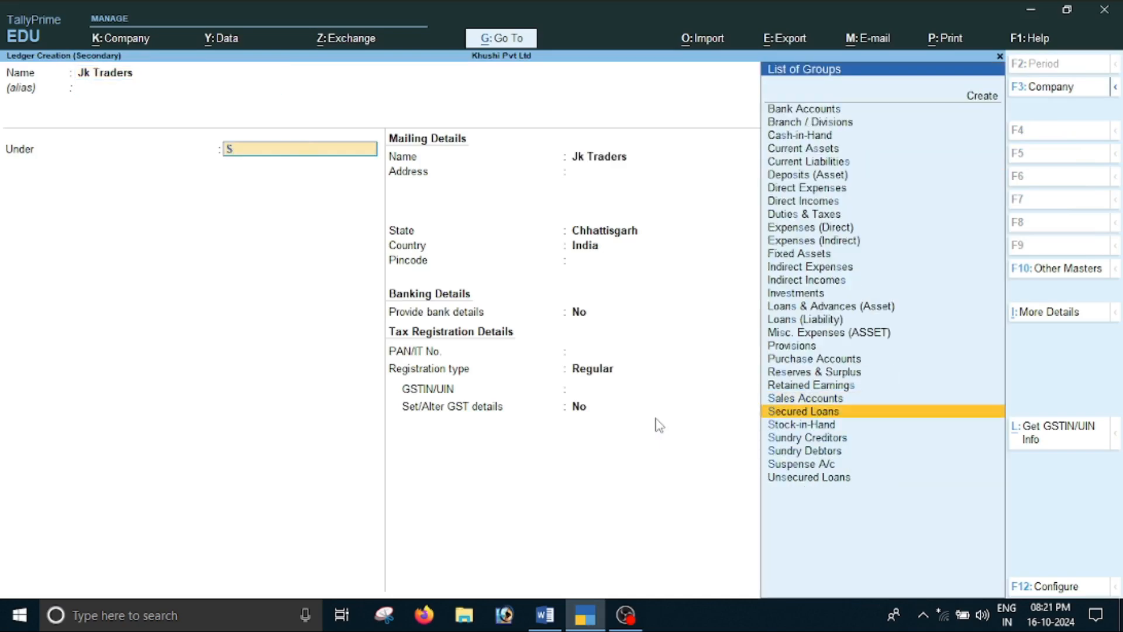
{"action": "key", "text": "Return"}
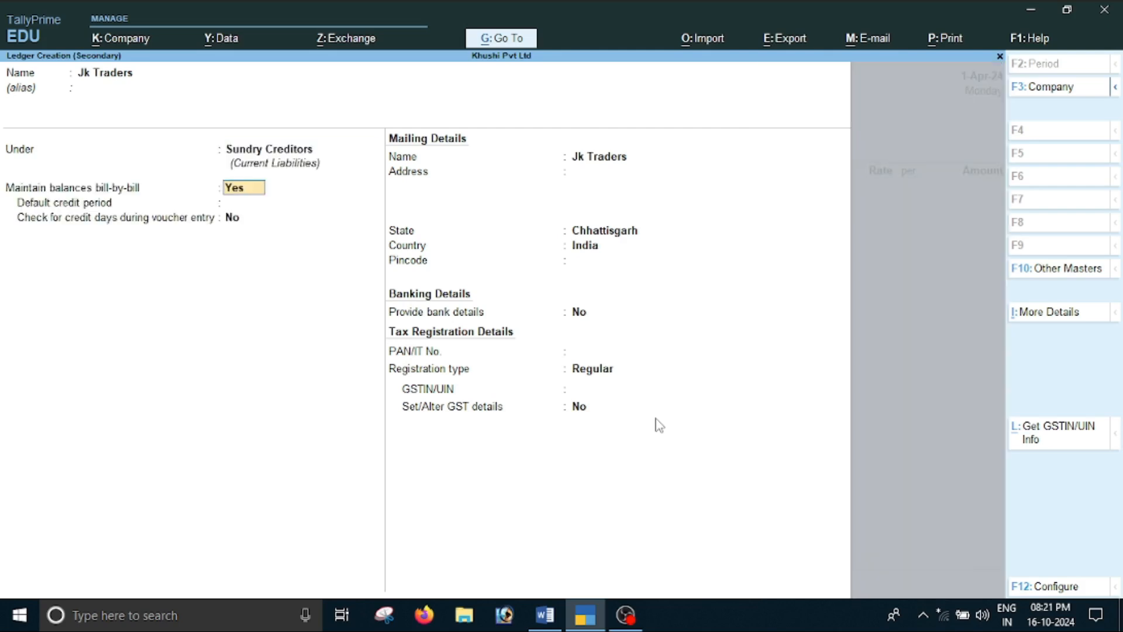
{"action": "key", "text": "Return"}
{"action": "key", "text": "Return"}
{"action": "key", "text": "Return"}
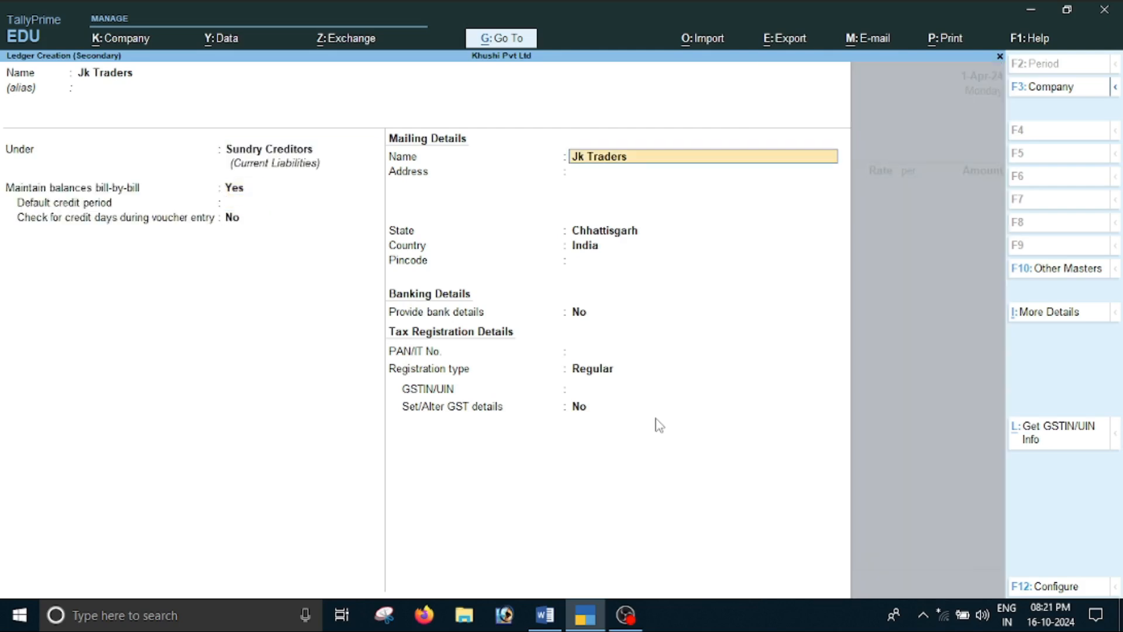
Check the supplier's address in the document and accept state Chhattisgarh, country India and registration type Regular, leaving the address blank
{"action": "key", "text": "Return"}
{"action": "key", "text": "Return"}
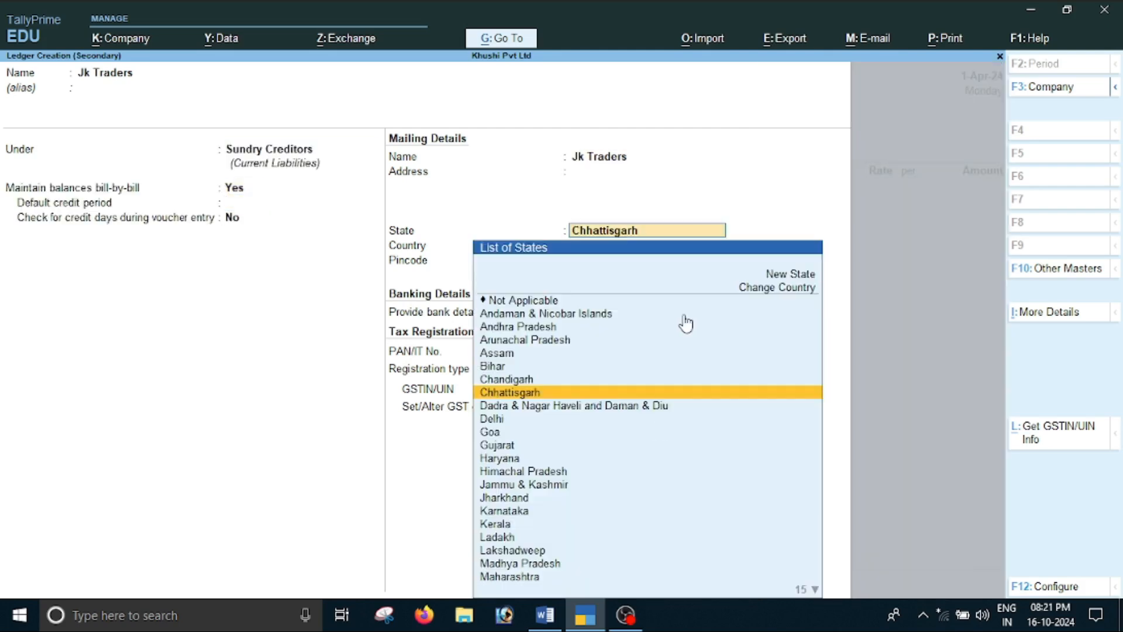
{"action": "key", "text": "alt+Tab"}
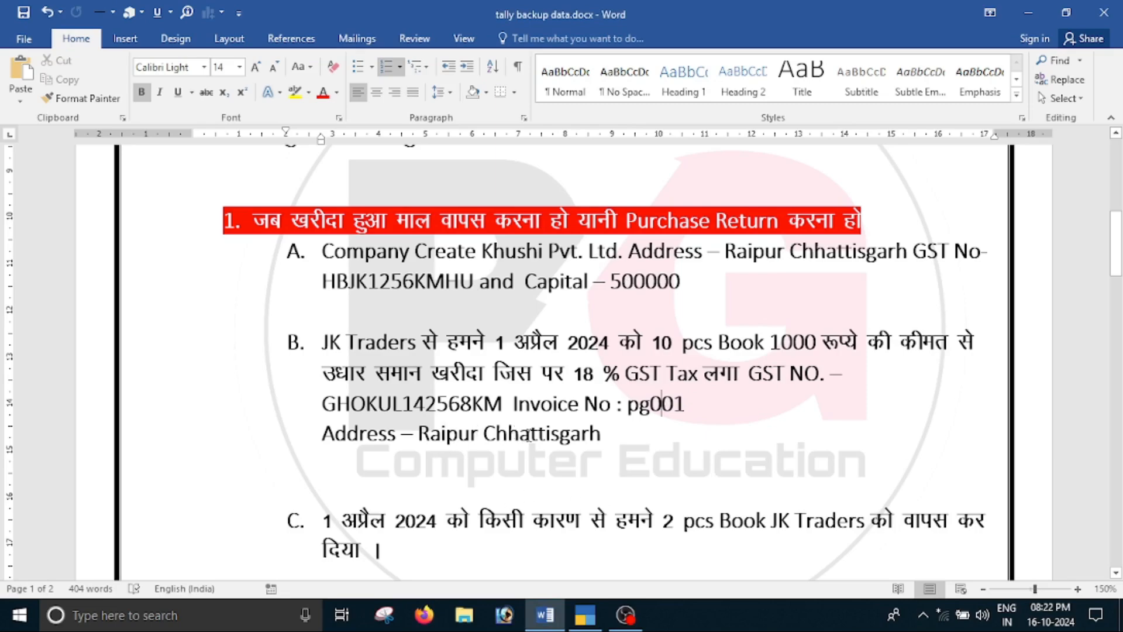
{"action": "left_click_drag", "start_coordinate": [498, 438], "coordinate": [598, 439]}
{"action": "left_click", "coordinate": [414, 457]}
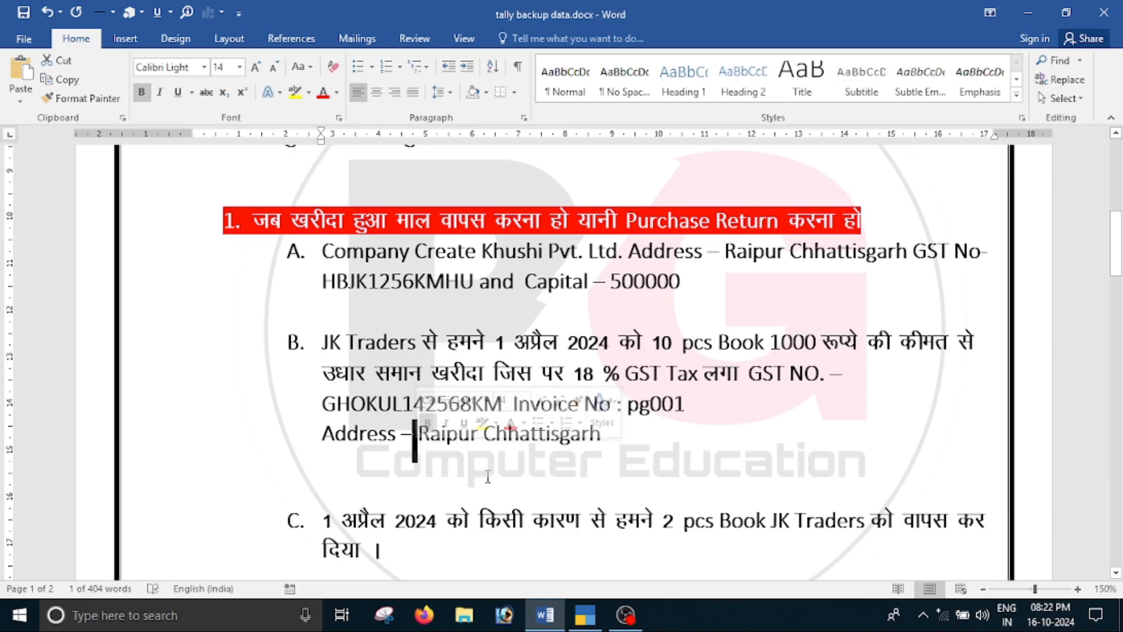
{"action": "key", "text": "alt+Tab"}
{"action": "key", "text": "Return"}
{"action": "key", "text": "Return"}
{"action": "key", "text": "Return"}
{"action": "key", "text": "Return"}
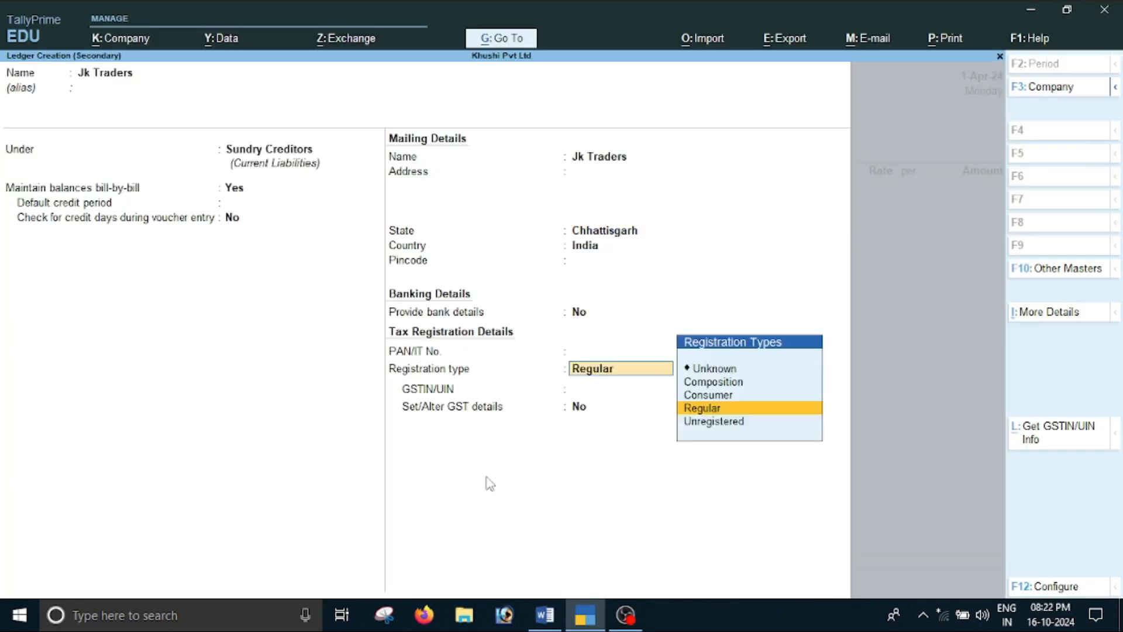
{"action": "key", "text": "Return"}
Copy the supplier's GST number from the Word document into the Jk Traders ledger's GSTIN/UIN, keep Set/Alter GST details at No, and save the ledger
{"action": "key", "text": "alt+Tab"}
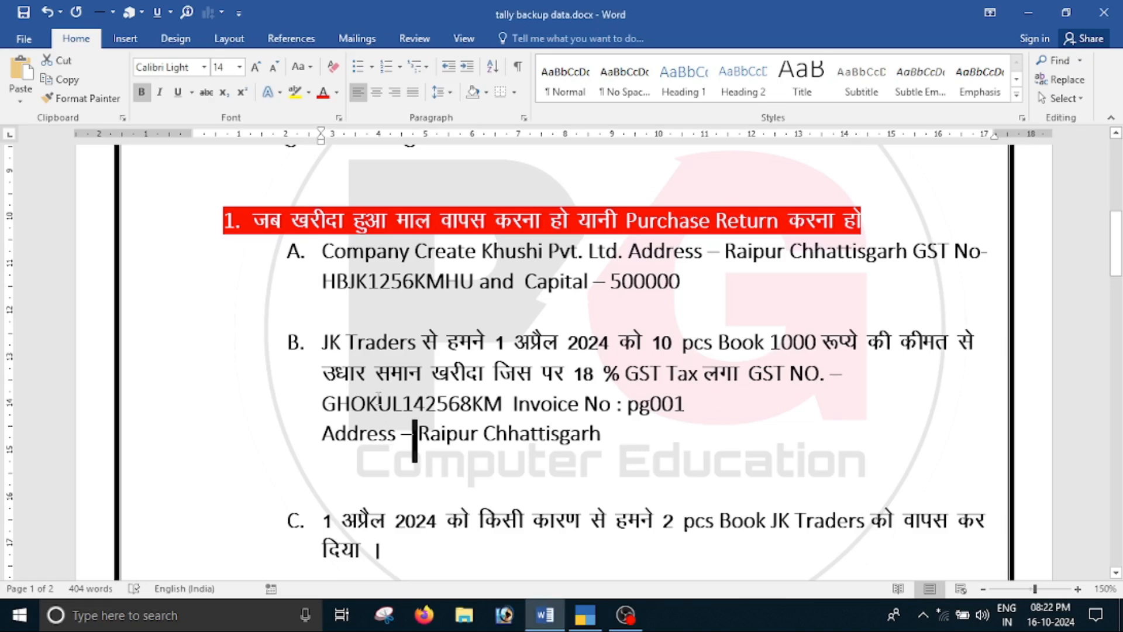
{"action": "double_click", "coordinate": [379, 402]}
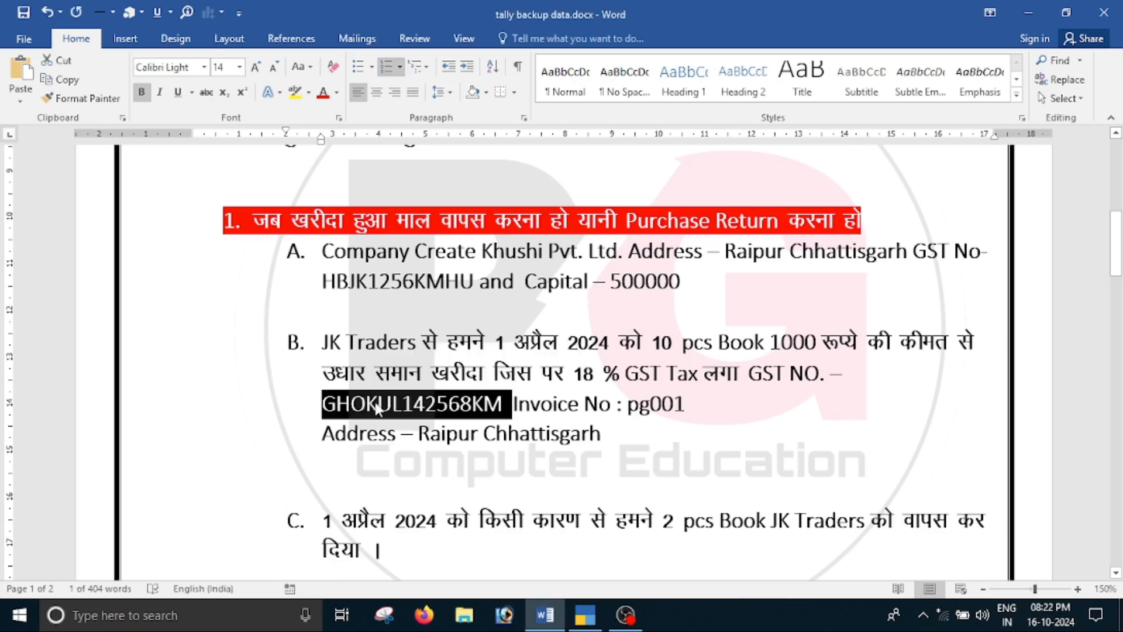
{"action": "key", "text": "ctrl+c"}
{"action": "key", "text": "alt+Tab"}
{"action": "key", "text": "ctrl+v"}
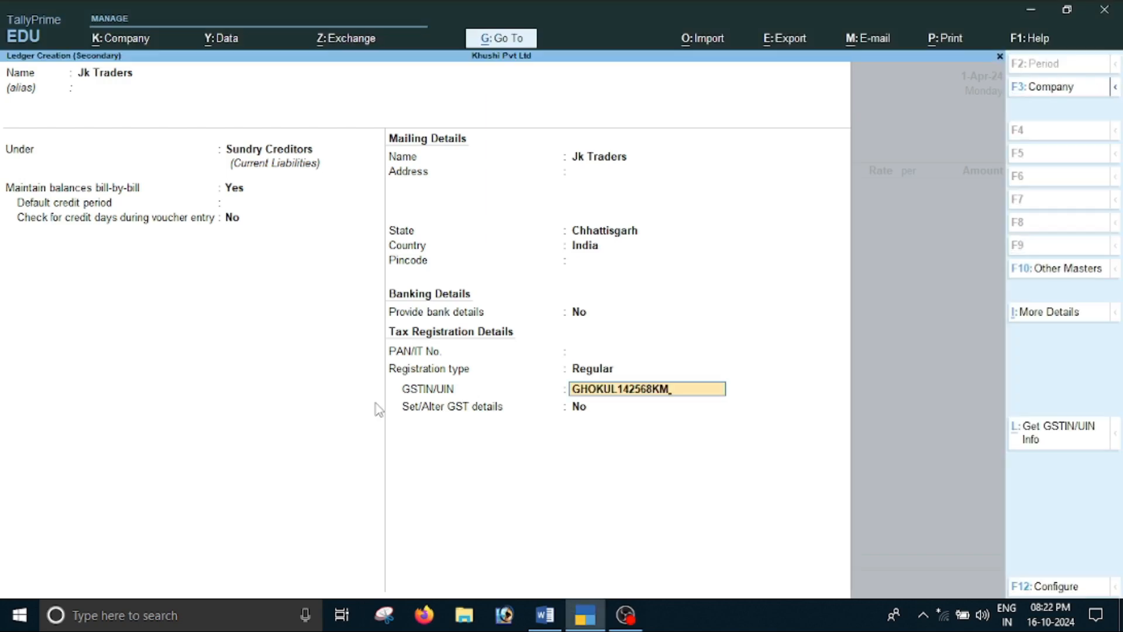
{"action": "key", "text": "Return"}
{"action": "key", "text": "Return"}
{"action": "key", "text": "Return"}
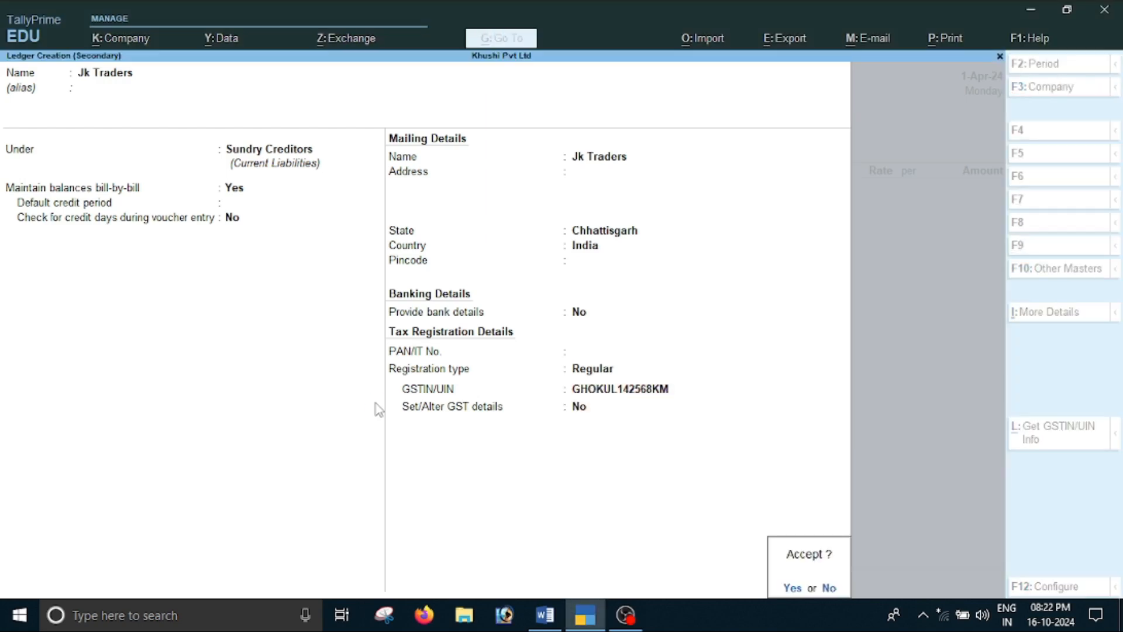
{"action": "key", "text": "Return"}
{"action": "key", "text": "Return"}
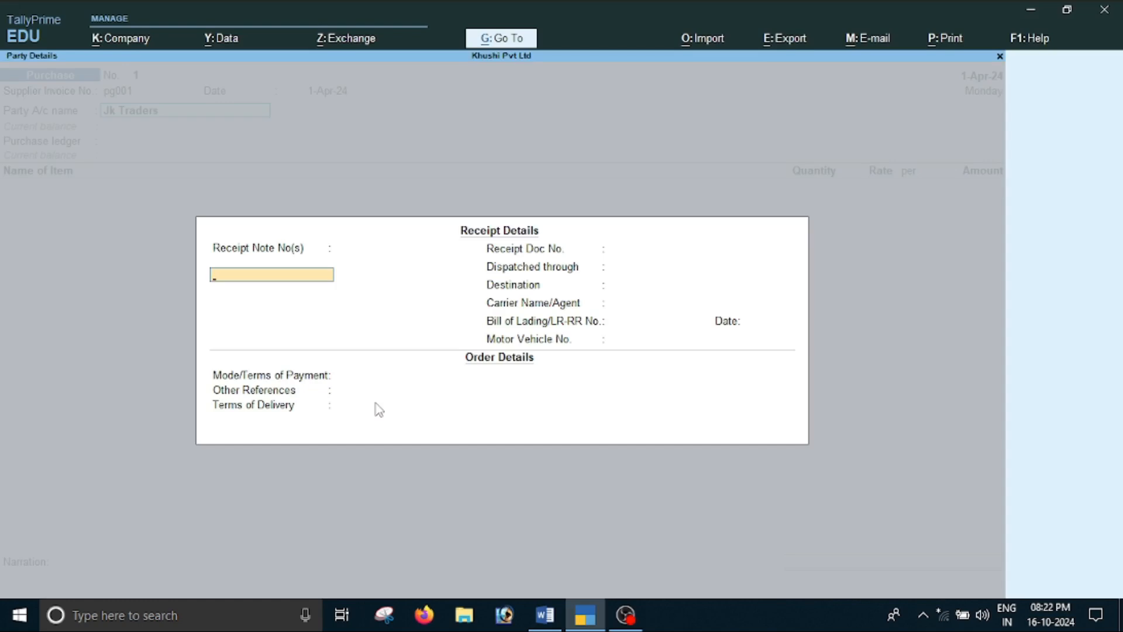
Use Jk Traders as the voucher's party, leaving the receipt and order details blank and accepting the supplier details
{"action": "key", "text": "Return"}
{"action": "key", "text": "Return"}
{"action": "key", "text": "Return"}
{"action": "key", "text": "Return"}
{"action": "key", "text": "Return"}
{"action": "key", "text": "Return"}
{"action": "key", "text": "Return"}
{"action": "key", "text": "Return"}
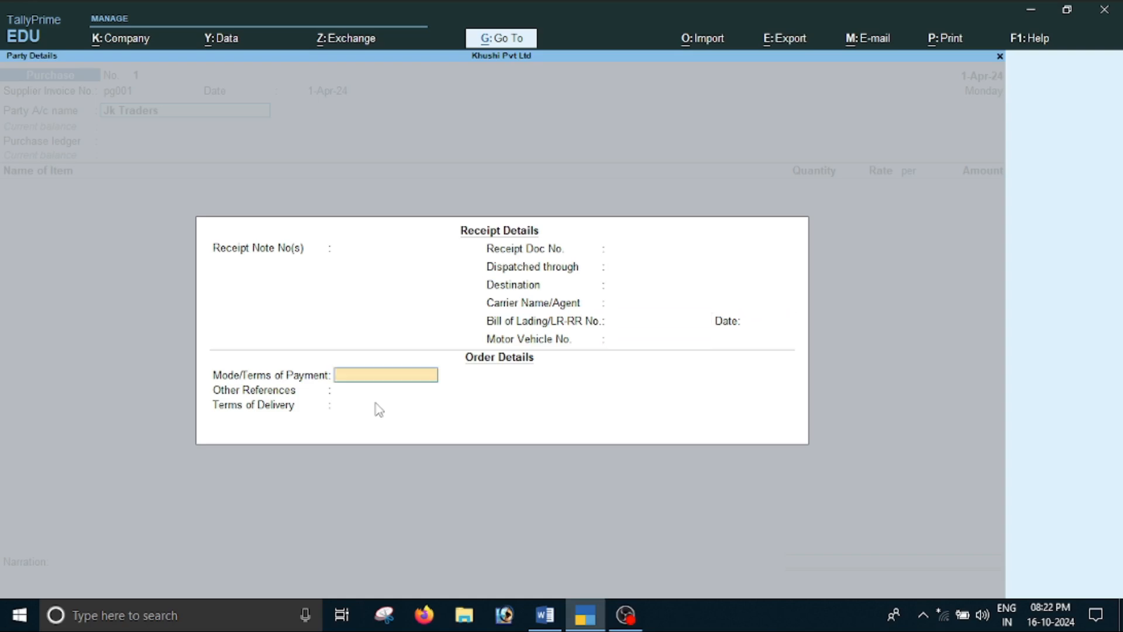
{"action": "key", "text": "Return"}
{"action": "key", "text": "Return"}
{"action": "key", "text": "Return"}
{"action": "key", "text": "Return"}
{"action": "key", "text": "Return"}
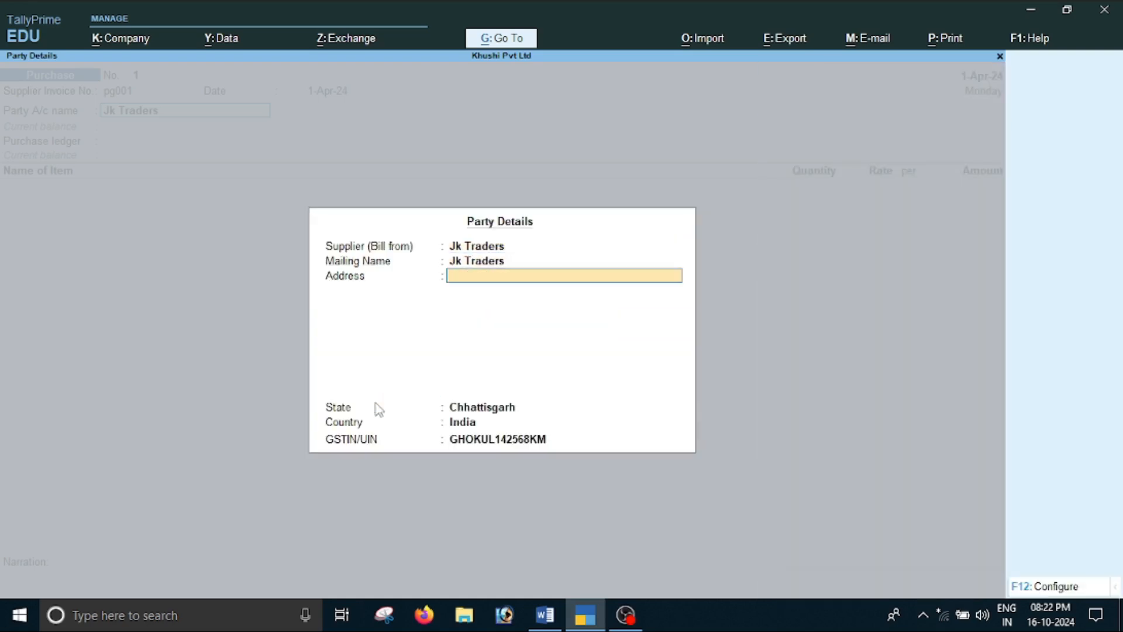
{"action": "key", "text": "Return"}
{"action": "key", "text": "Return"}
{"action": "key", "text": "Return"}
{"action": "key", "text": "Return"}
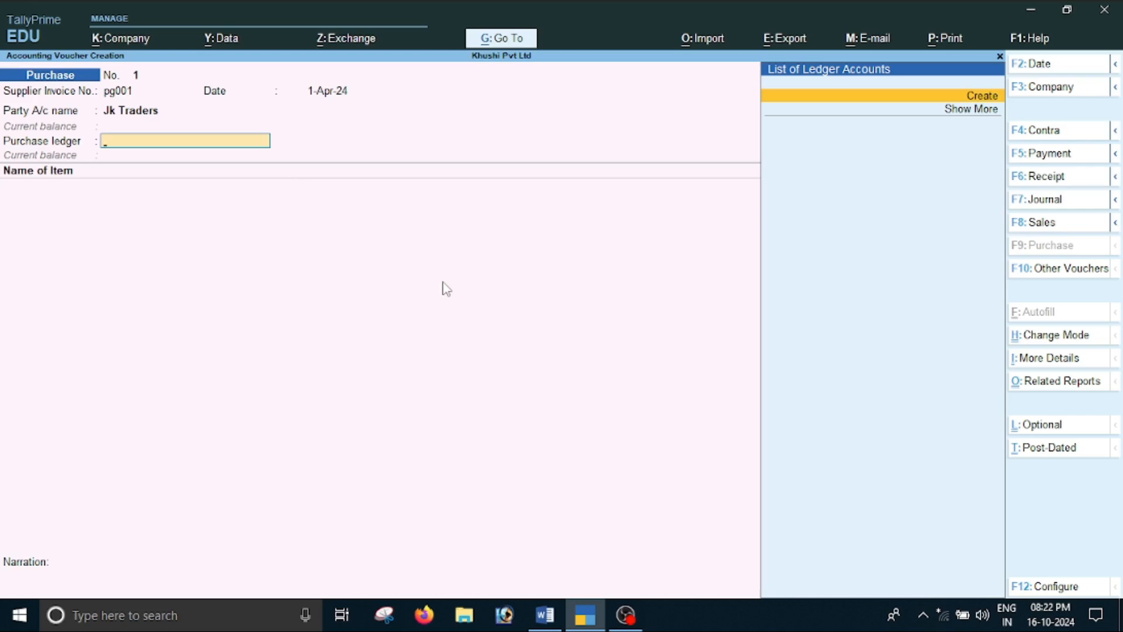
Create a GST-applicable ledger named Purchase under Purchase Accounts with supply type Goods, and use it as the voucher's purchase ledger
{"action": "key", "text": "alt+c"}
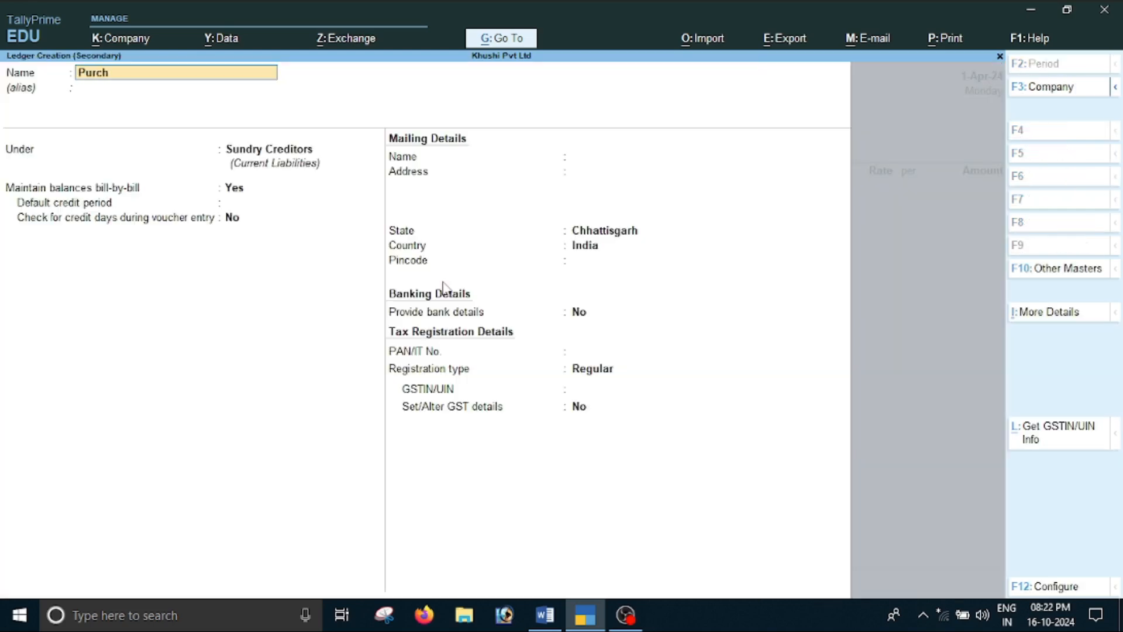
{"action": "key", "text": "Return"}
{"action": "type", "text": "Purchase Accounts"}
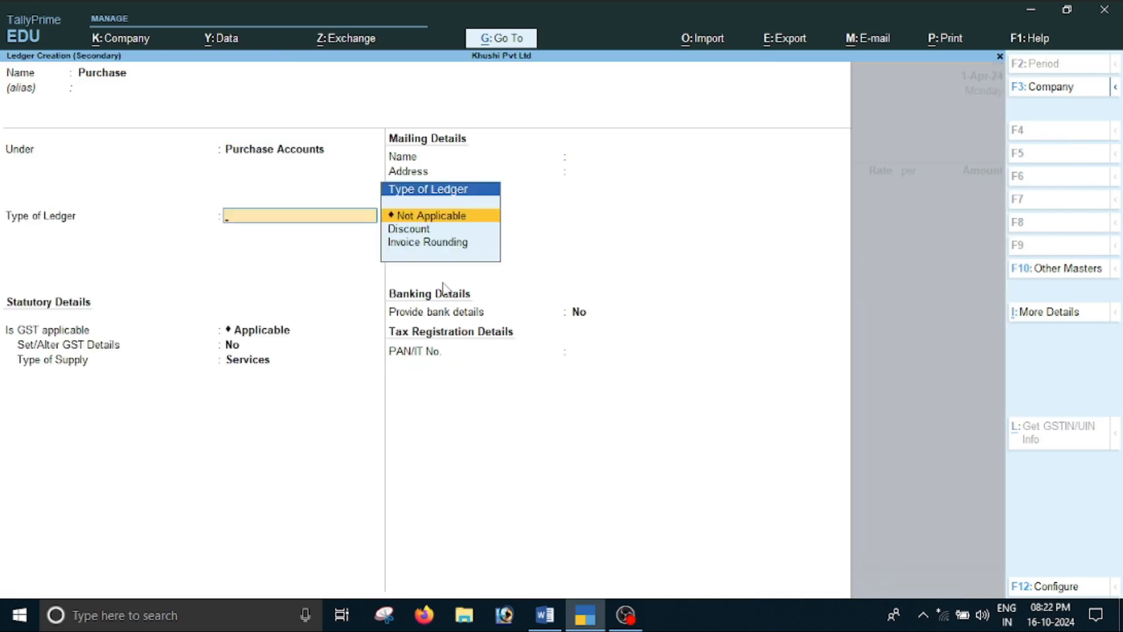
{"action": "key", "text": "Return"}
{"action": "key", "text": "Return"}
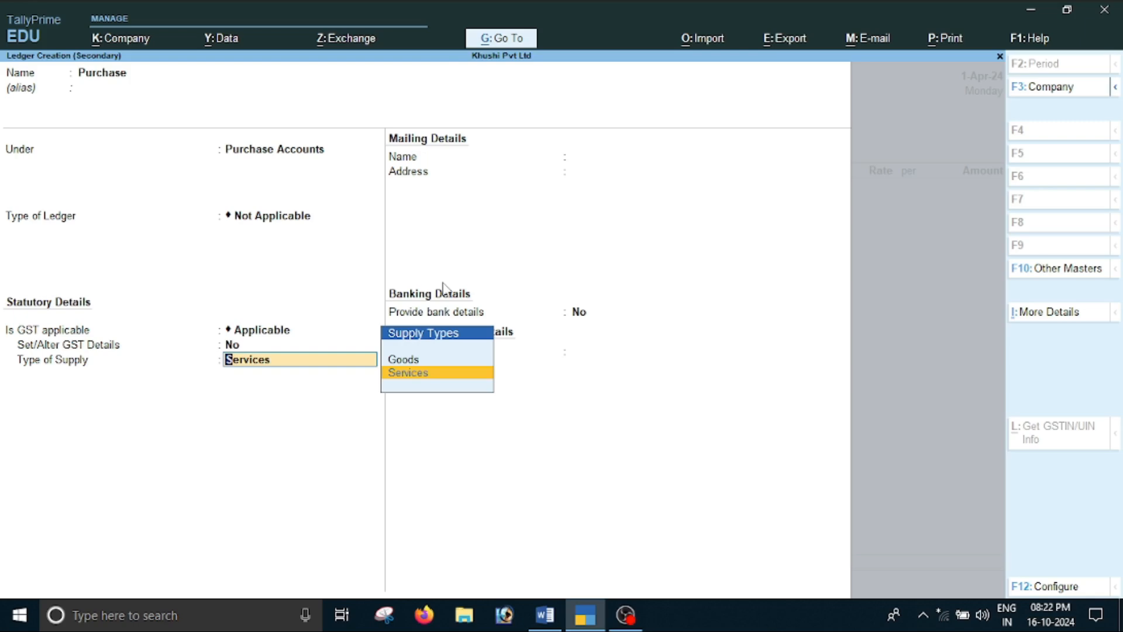
{"action": "key", "text": "Up"}
{"action": "key", "text": "Return"}
{"action": "key", "text": "Return"}
{"action": "key", "text": "Return"}
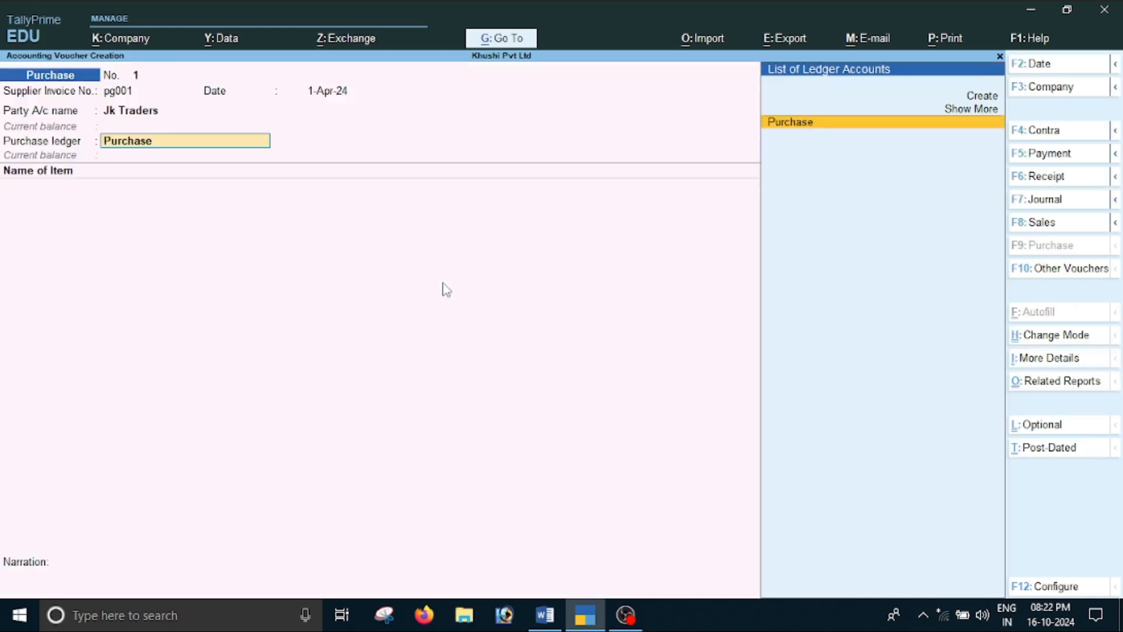
{"action": "key", "text": "Return"}
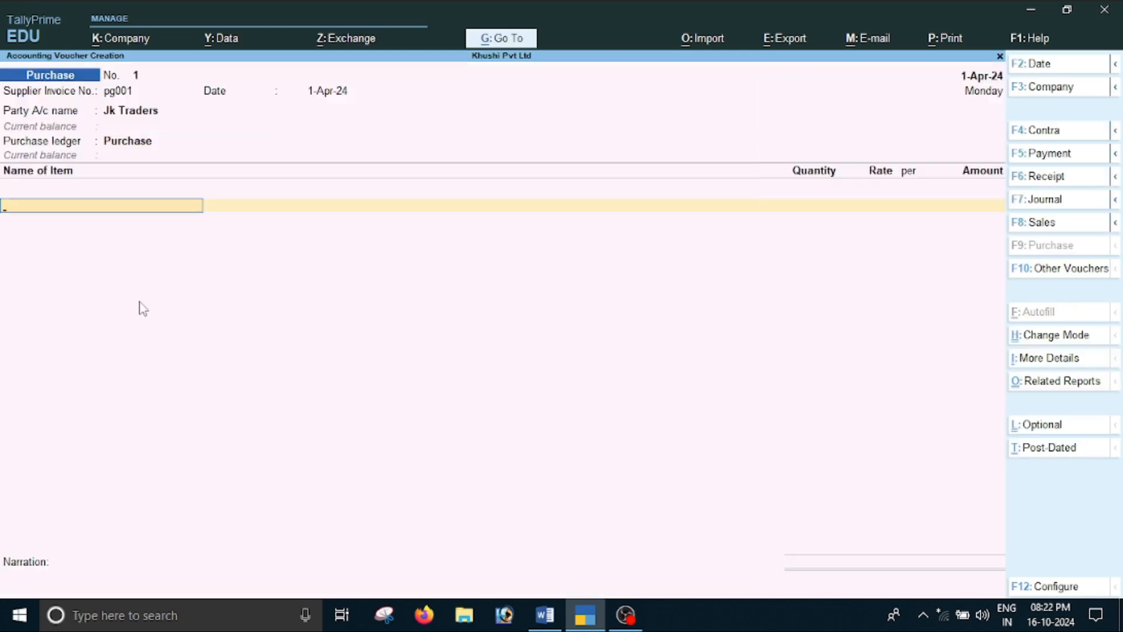
Check the purchased item in the Word document and create a stock item named Book under Primary from the TallyPrime voucher
{"action": "key", "text": "alt+Tab"}
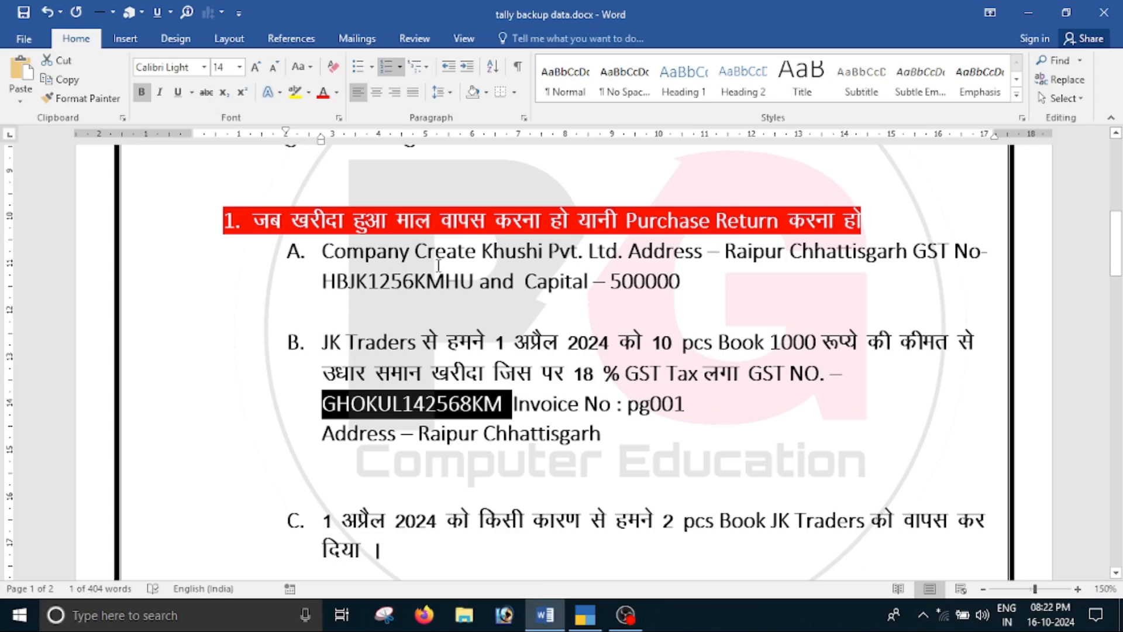
{"action": "left_click", "coordinate": [732, 383]}
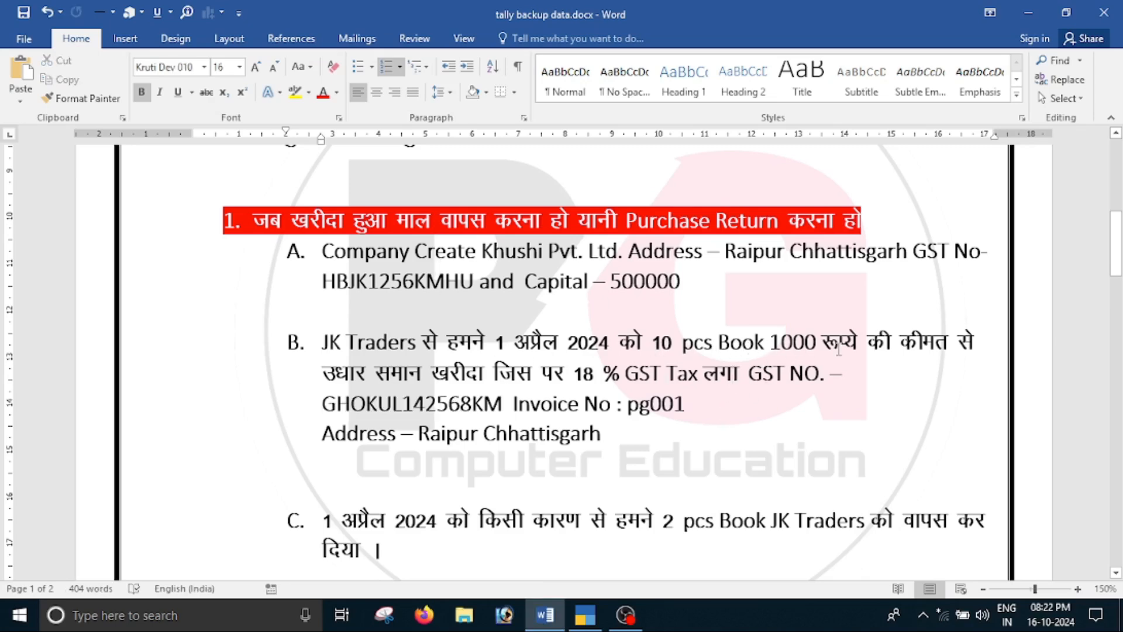
{"action": "key", "text": "alt+Tab"}
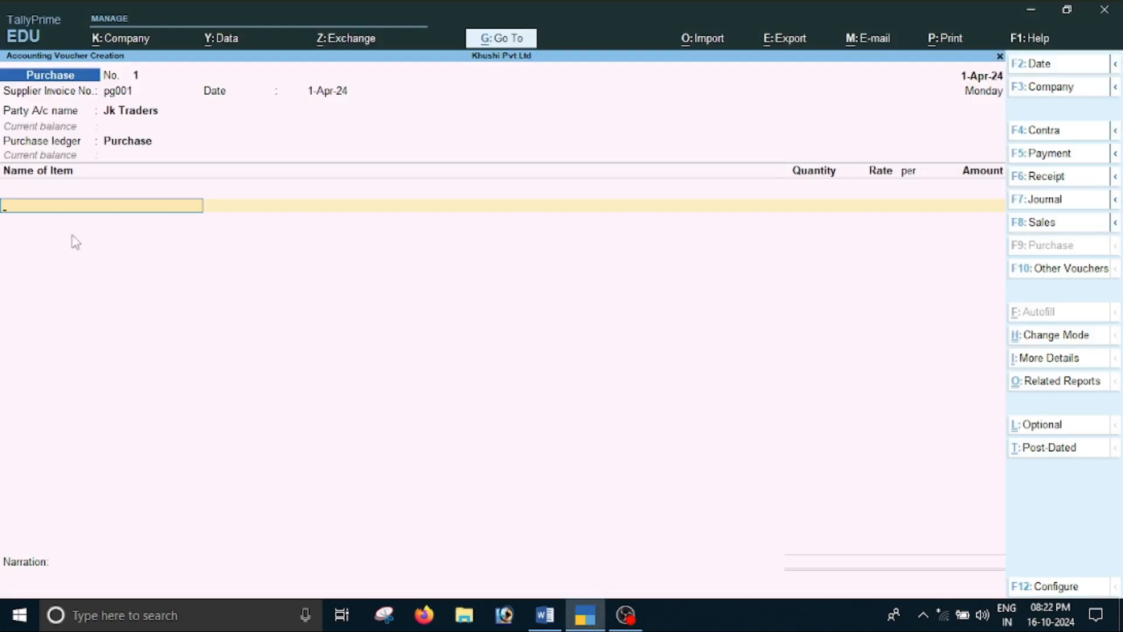
{"action": "key", "text": "alt+c"}
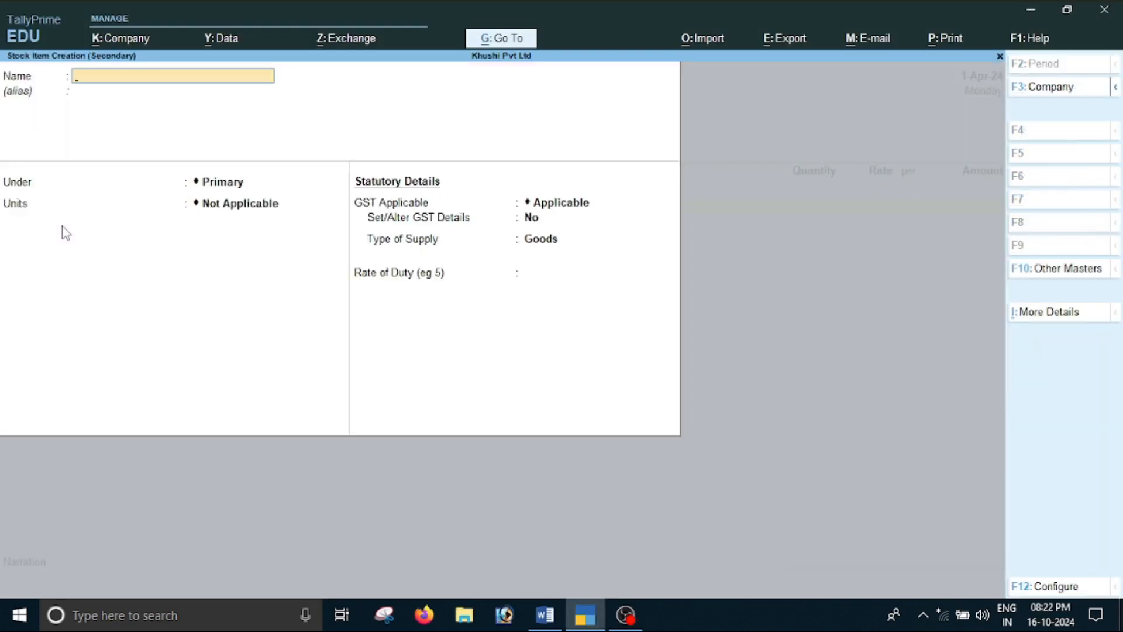
{"action": "type", "text": "Book"}
{"action": "key", "text": "Return"}
{"action": "key", "text": "Return"}
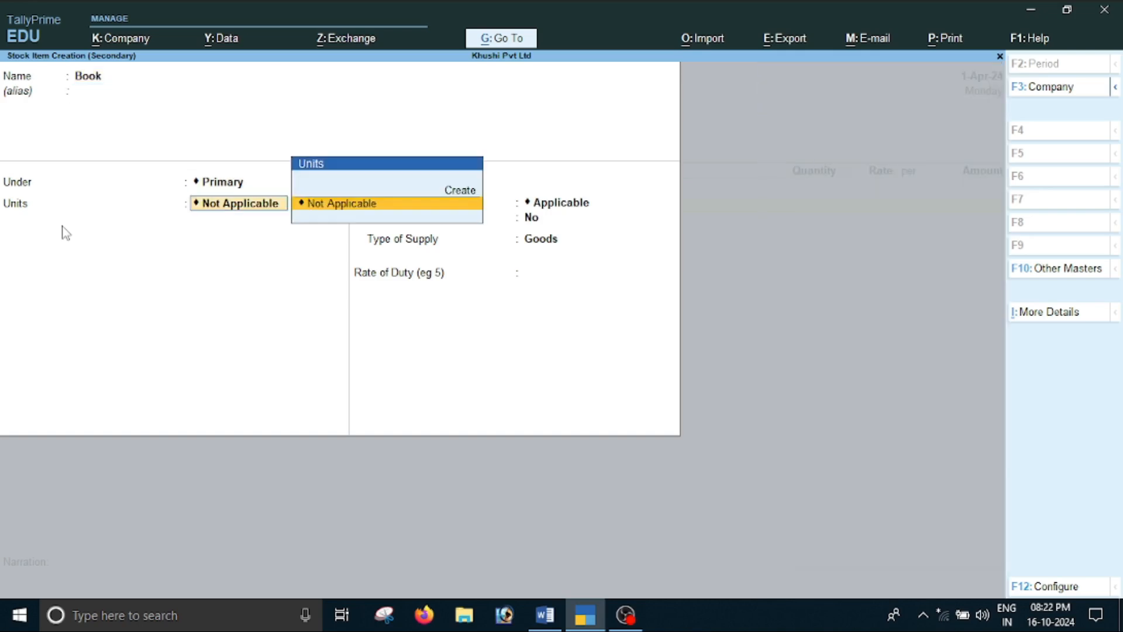
Create a simple unit pcs with UQC PCS-PIECES and 0 decimal places, and assign it to the Book item
{"action": "key", "text": "alt+c"}
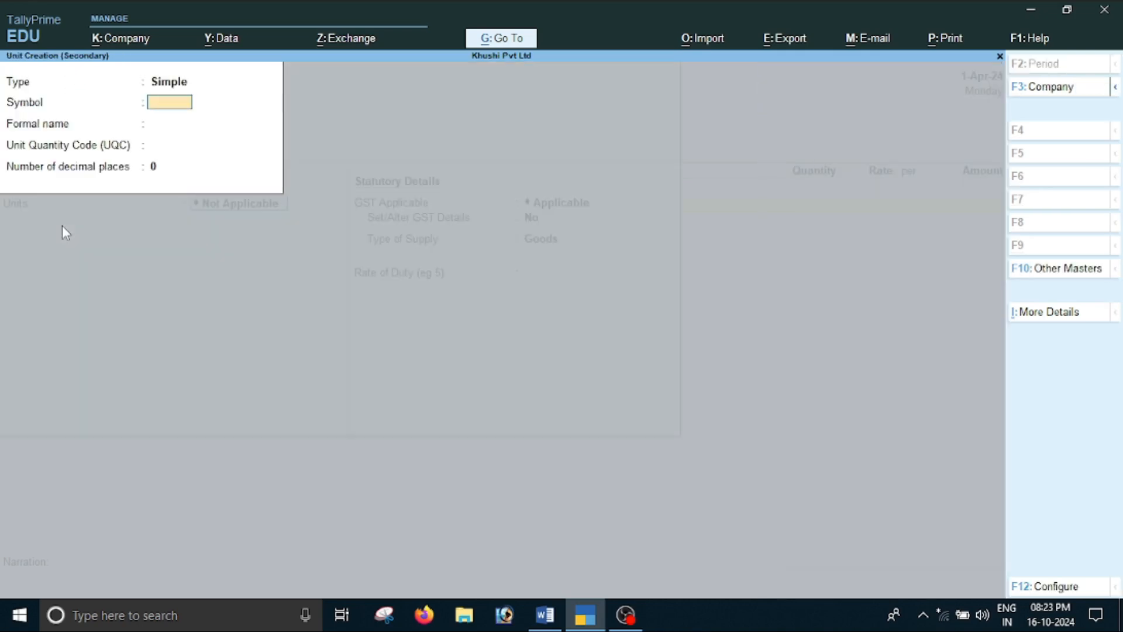
{"action": "type", "text": "pcs"}
{"action": "key", "text": "Return"}
{"action": "key", "text": "Return"}
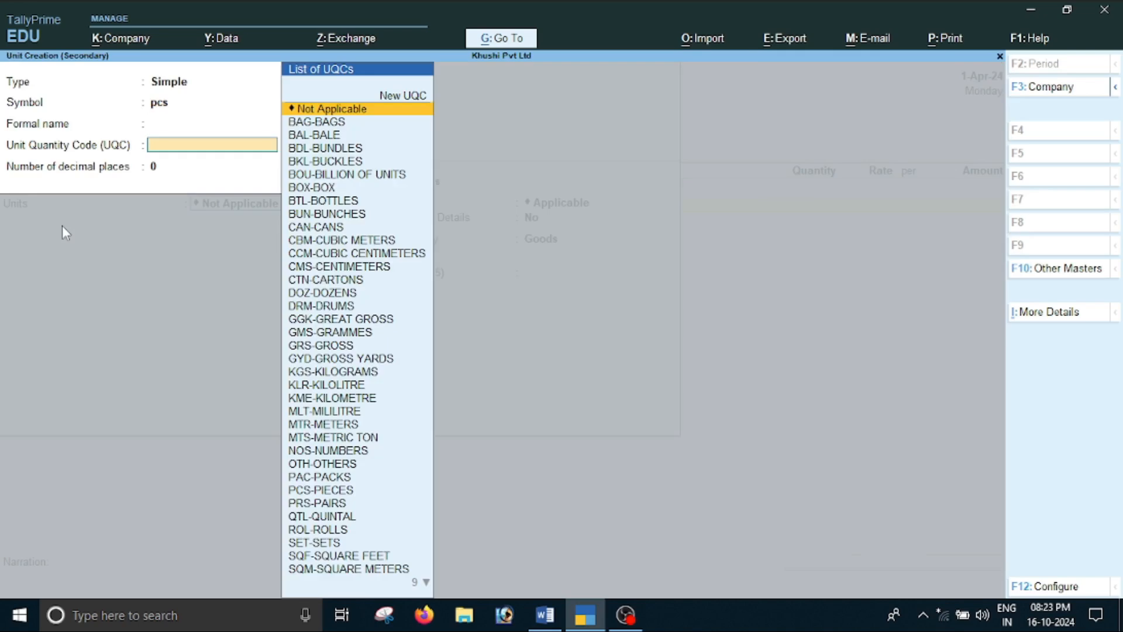
{"action": "type", "text": "pc"}
{"action": "key", "text": "Return"}
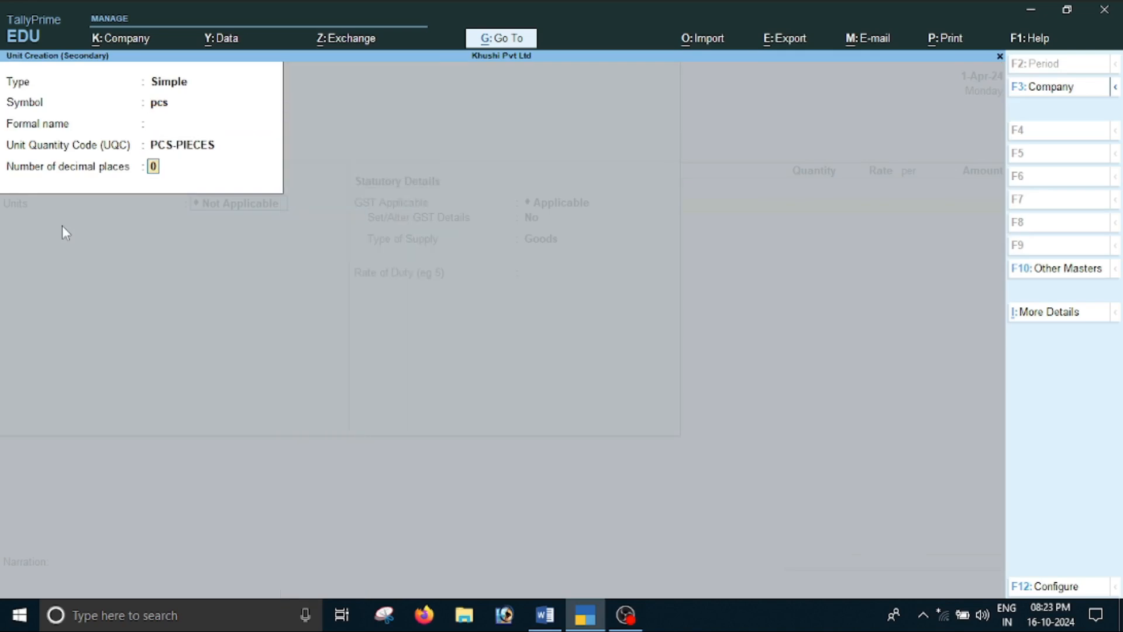
{"action": "key", "text": "Return"}
Enable GST details for the Book item, entering description Book and HSN/SAC 1452
{"action": "key", "text": "Return"}
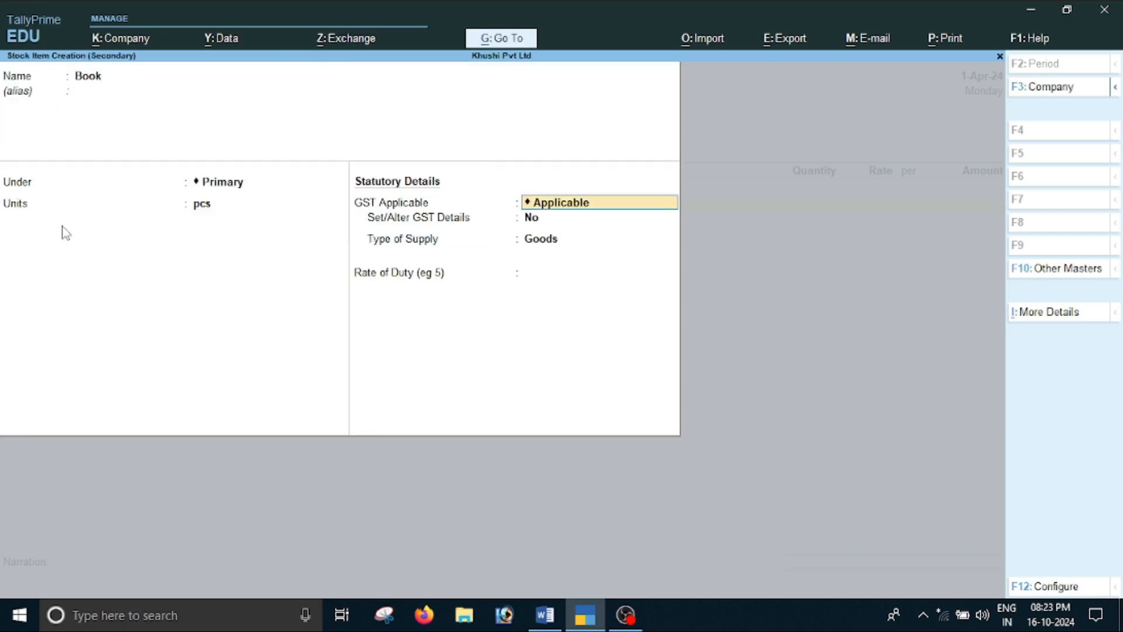
{"action": "key", "text": "Return"}
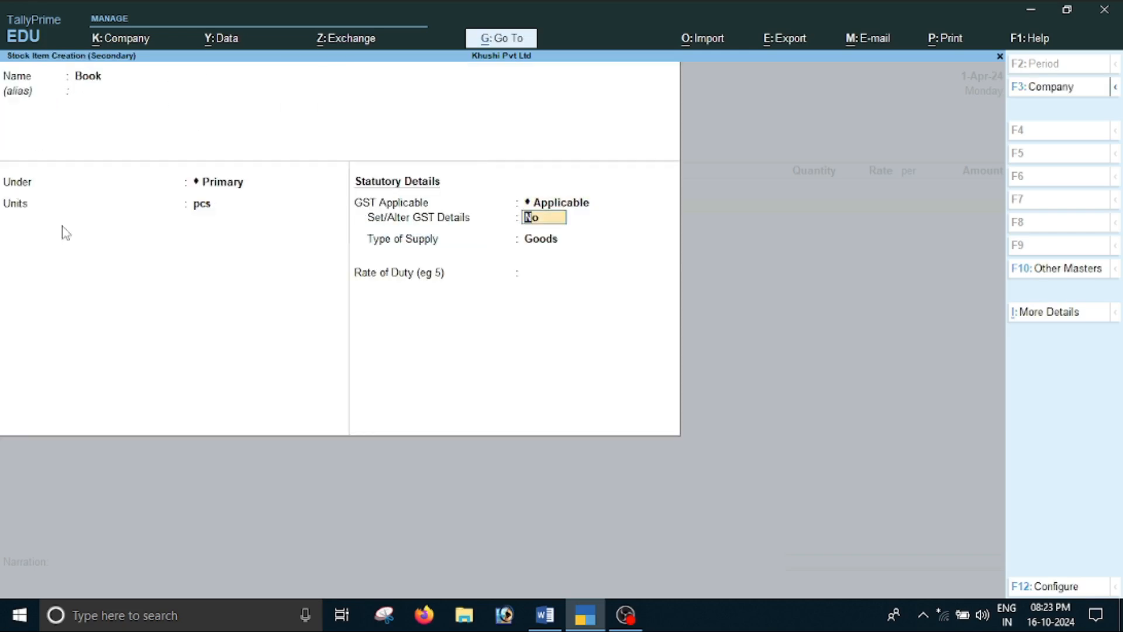
{"action": "type", "text": "y"}
{"action": "key", "text": "Return"}
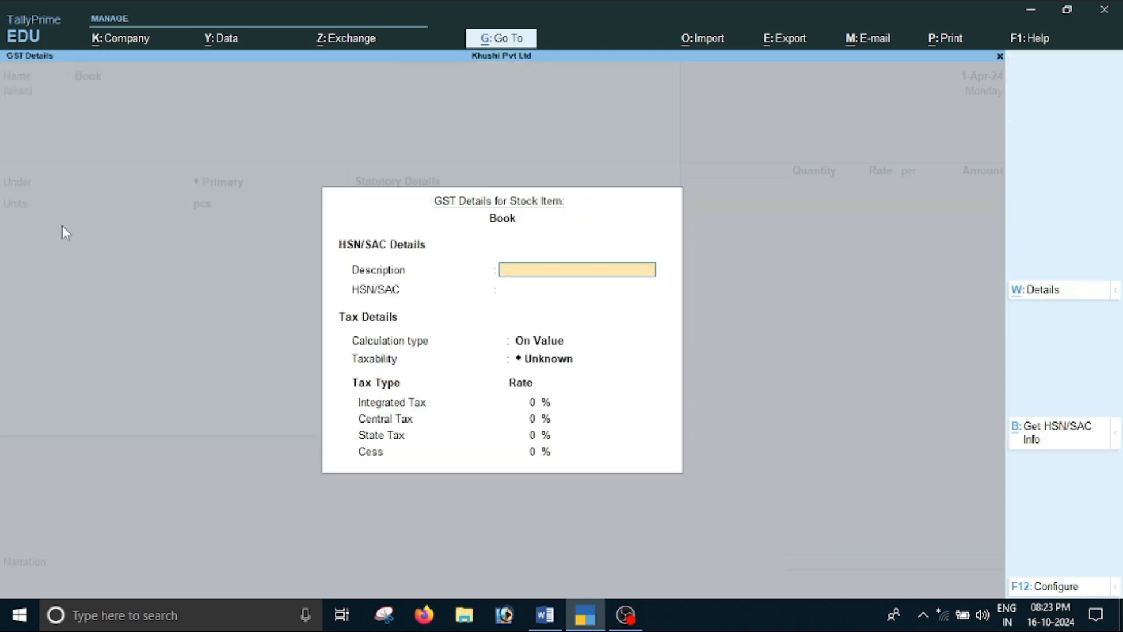
{"action": "type", "text": "Book"}
{"action": "key", "text": "Return"}
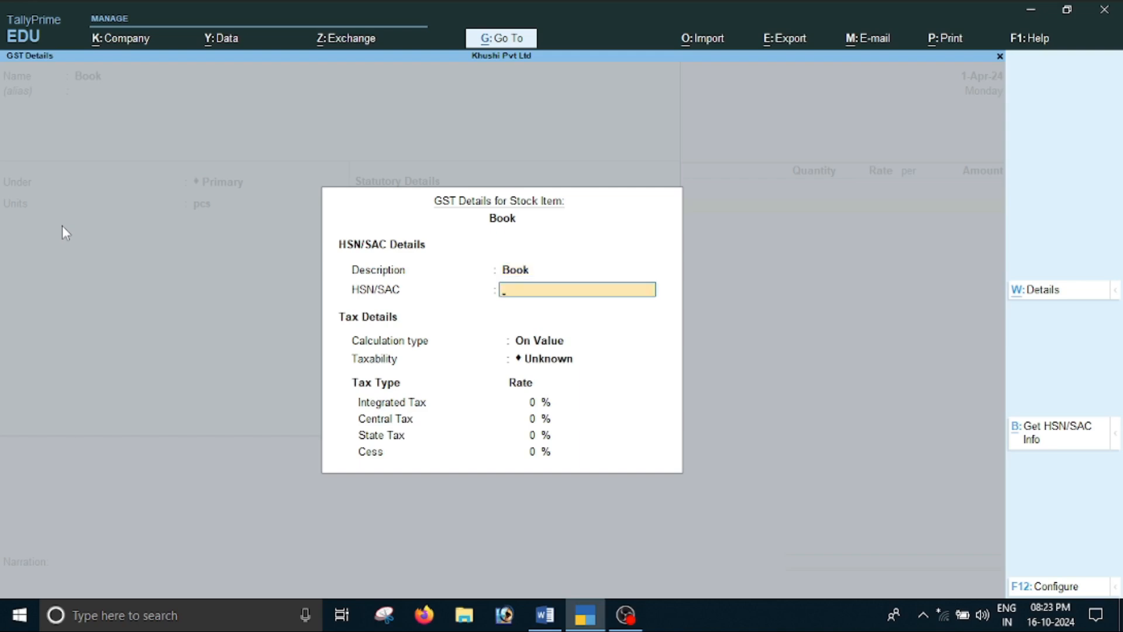
{"action": "type", "text": "1452"}
{"action": "key", "text": "Return"}
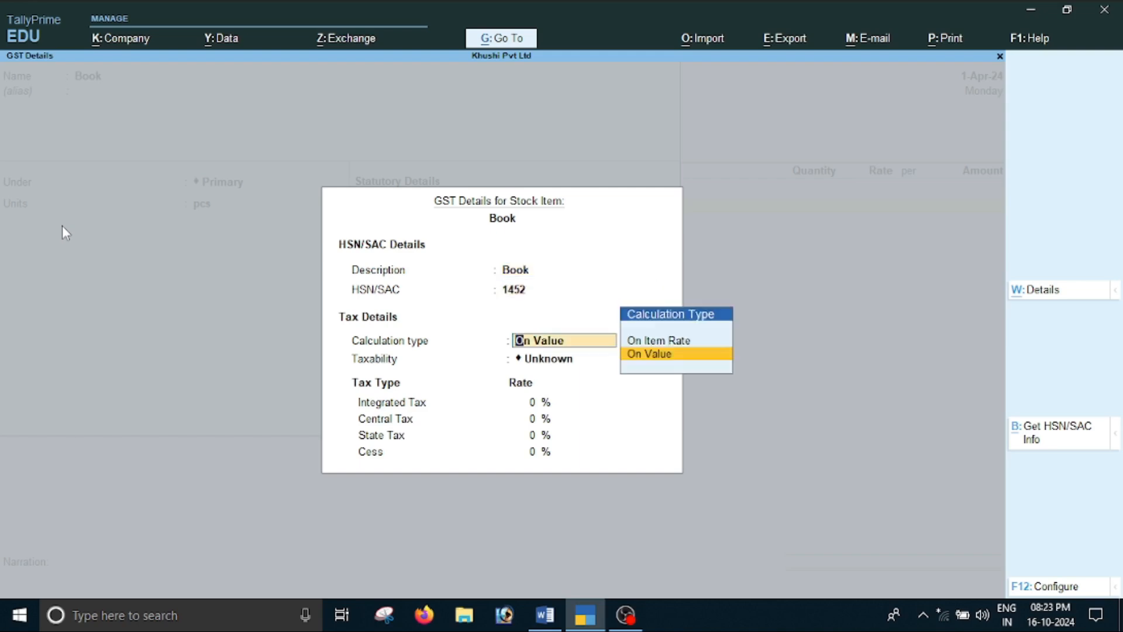
Make Book taxable on value and, after checking the document's rate, set Integrated Tax to 18%, accepting 9% Central and 9% State Tax
{"action": "key", "text": "Return"}
{"action": "key", "text": "Down"}
{"action": "key", "text": "Down"}
{"action": "key", "text": "Down"}
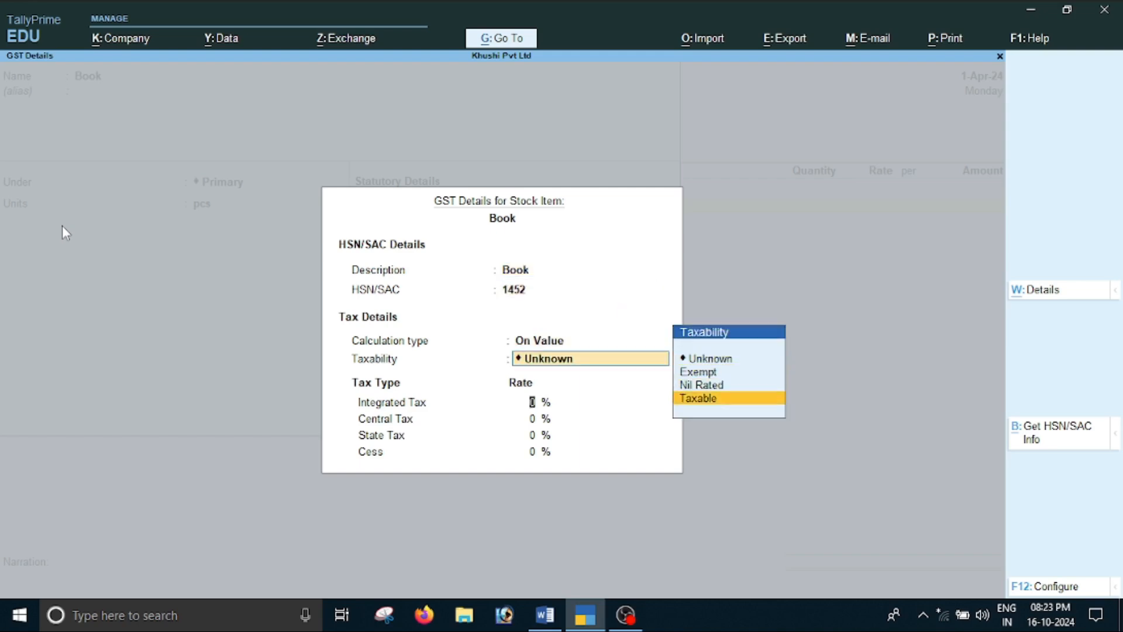
{"action": "key", "text": "Return"}
{"action": "key", "text": "alt+Tab"}
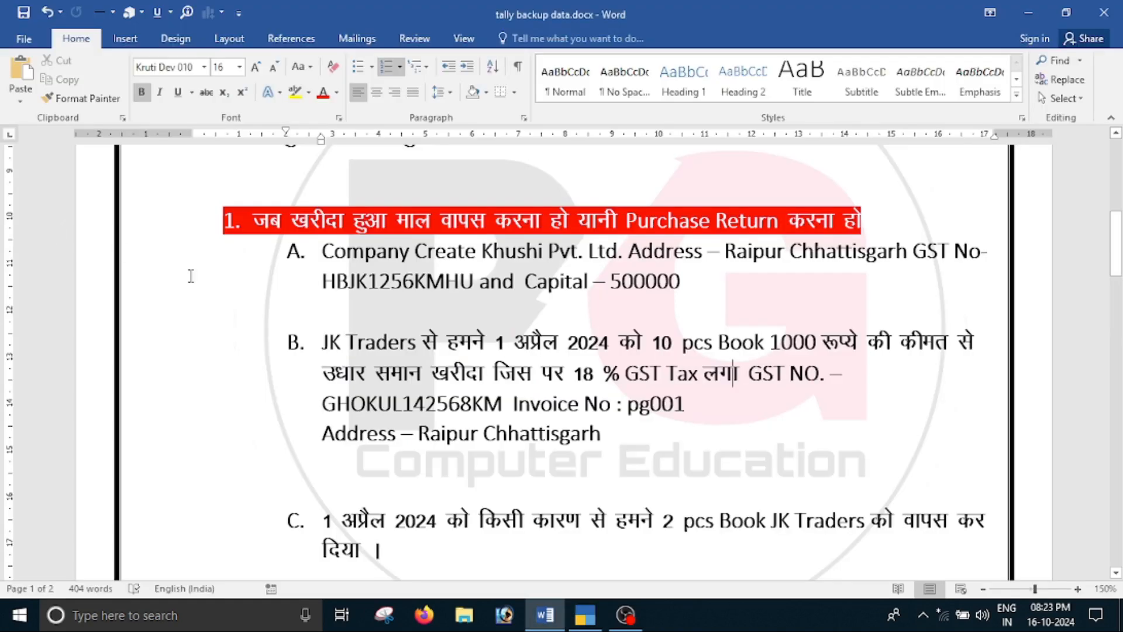
{"action": "key", "text": "alt+Tab"}
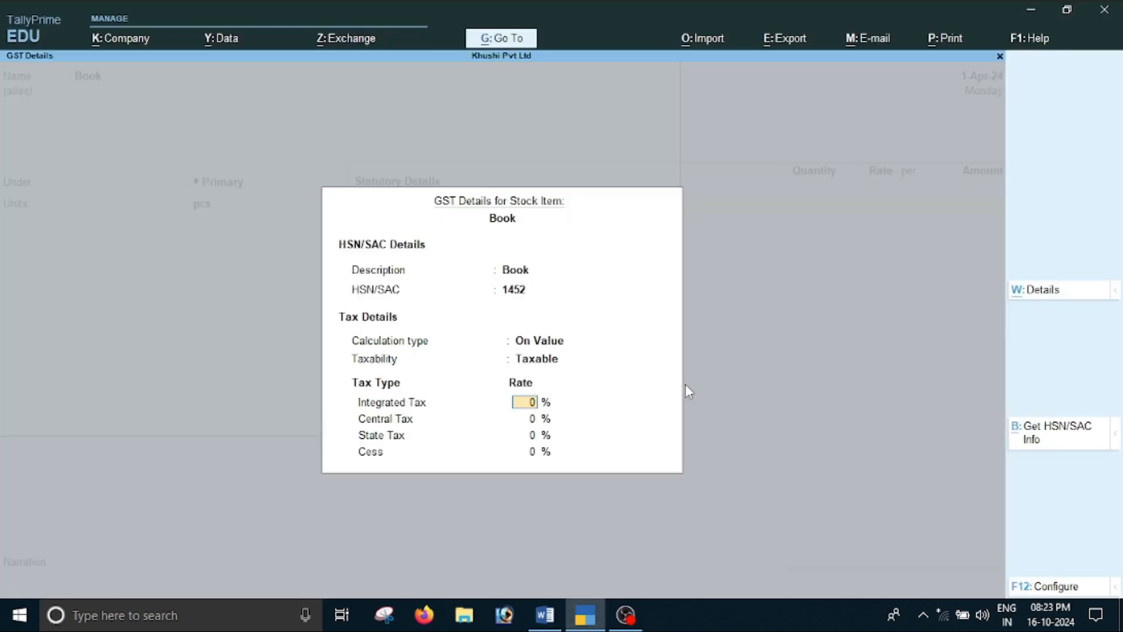
{"action": "type", "text": "18"}
{"action": "key", "text": "Return"}
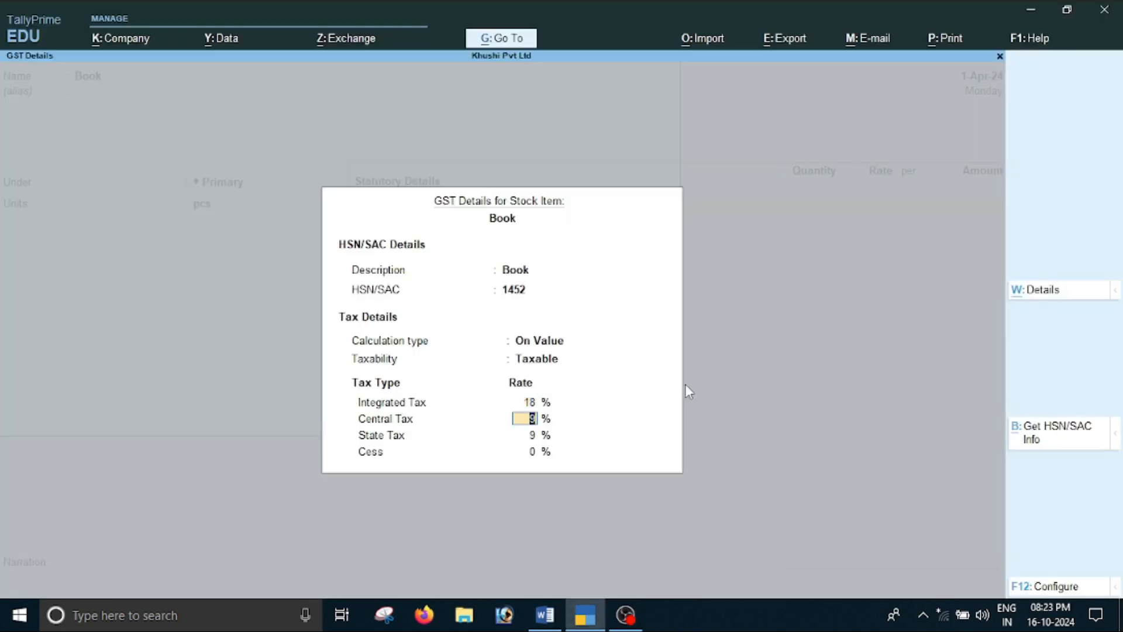
{"action": "key", "text": "Return"}
{"action": "key", "text": "Return"}
Keep Goods as the Book item's supply type, leave its rate of duty unfilled, and save the stock item
{"action": "key", "text": "Return"}
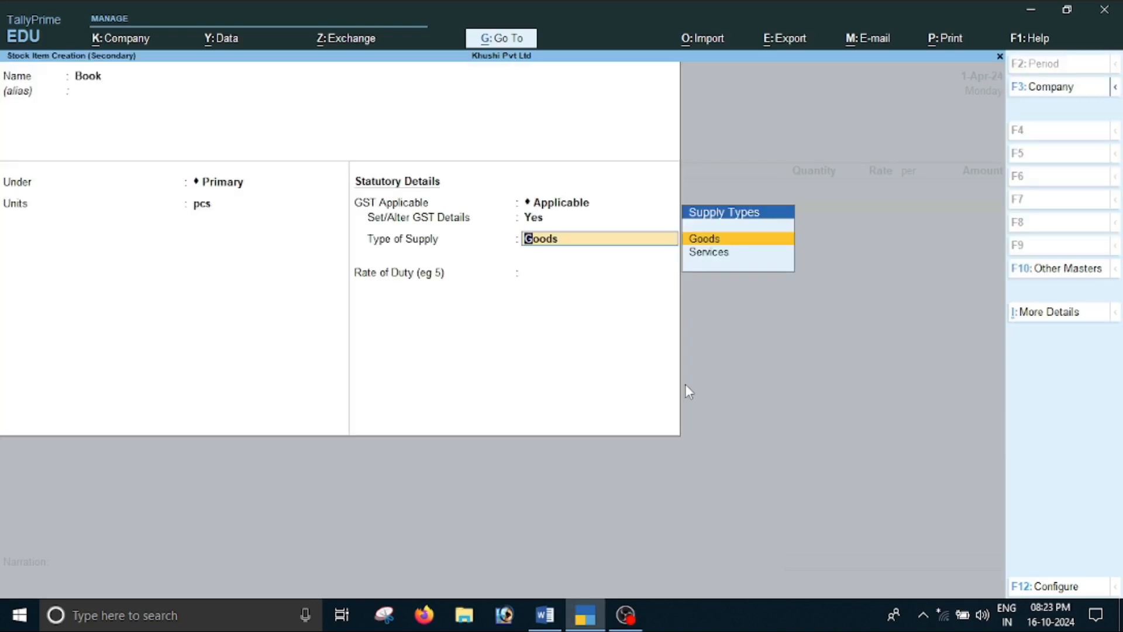
{"action": "key", "text": "Return"}
{"action": "key", "text": "Return"}
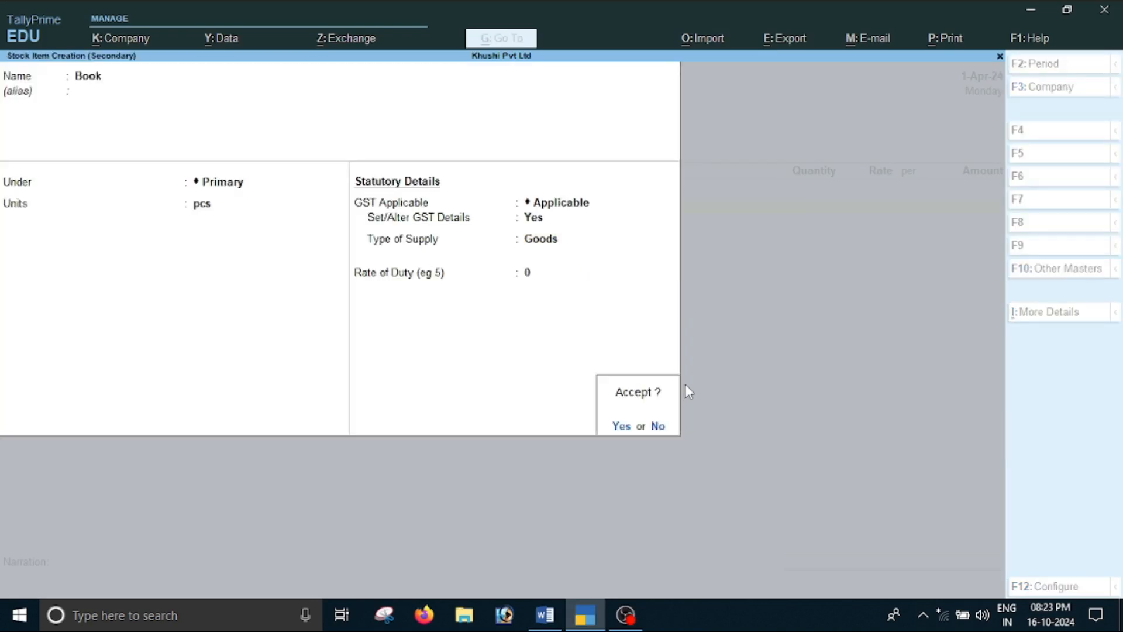
{"action": "key", "text": "Return"}
Check the quantity and price in the Word document and enter 10 pcs of Book at a rate of 1000 per pcs in the purchase voucher
{"action": "key", "text": "alt+Tab"}
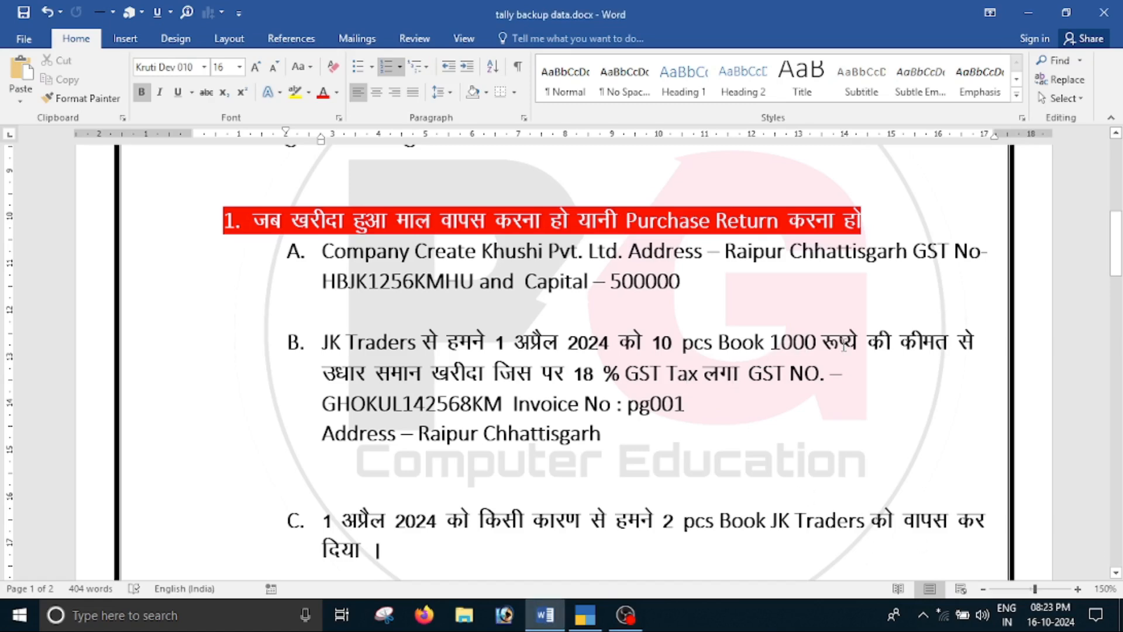
{"action": "key", "text": "alt+Tab"}
{"action": "type", "text": "10"}
{"action": "key", "text": "Return"}
{"action": "type", "text": "1000"}
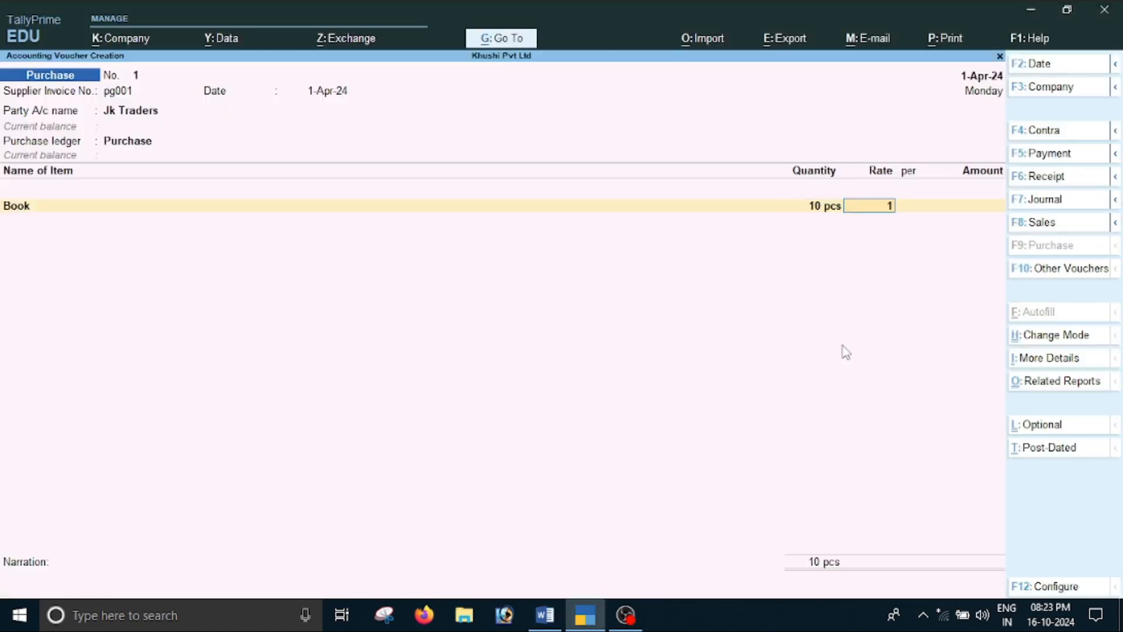
{"action": "key", "text": "Return"}
{"action": "key", "text": "Return"}
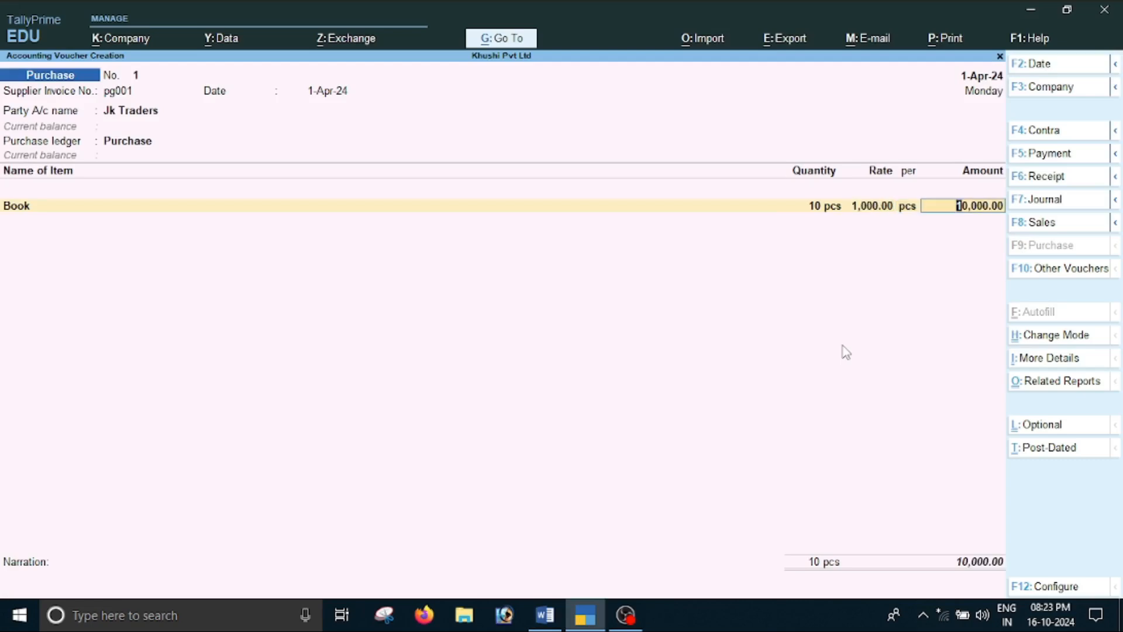
Finish the Book item line in the purchase voucher and compare the company's and JK Traders' states in the Word document
{"action": "key", "text": "Return"}
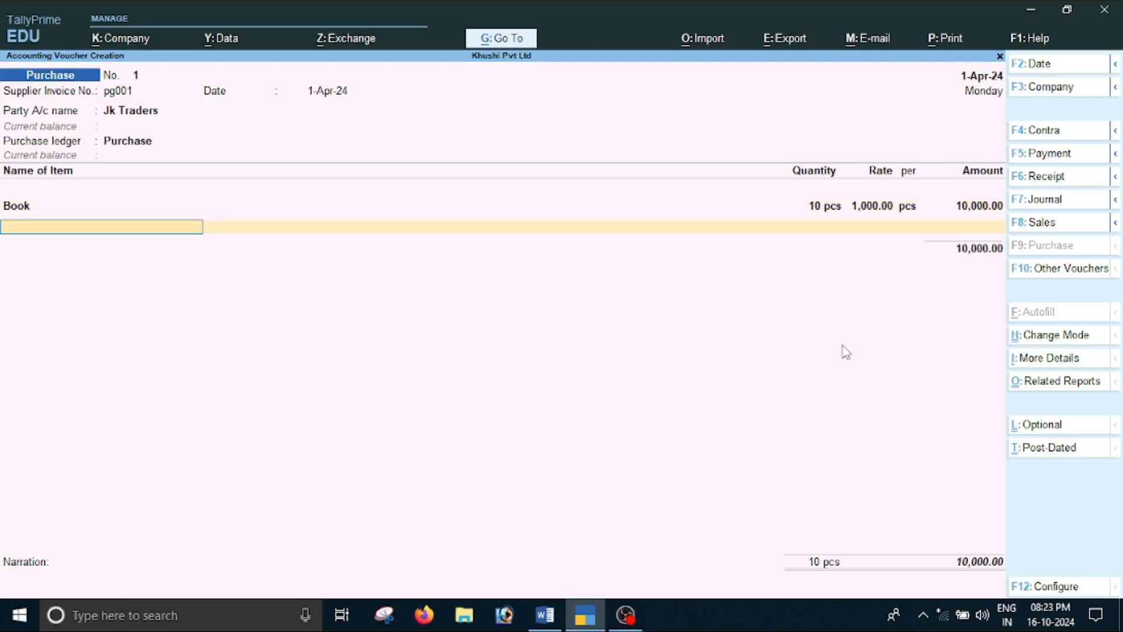
{"action": "key", "text": "Return"}
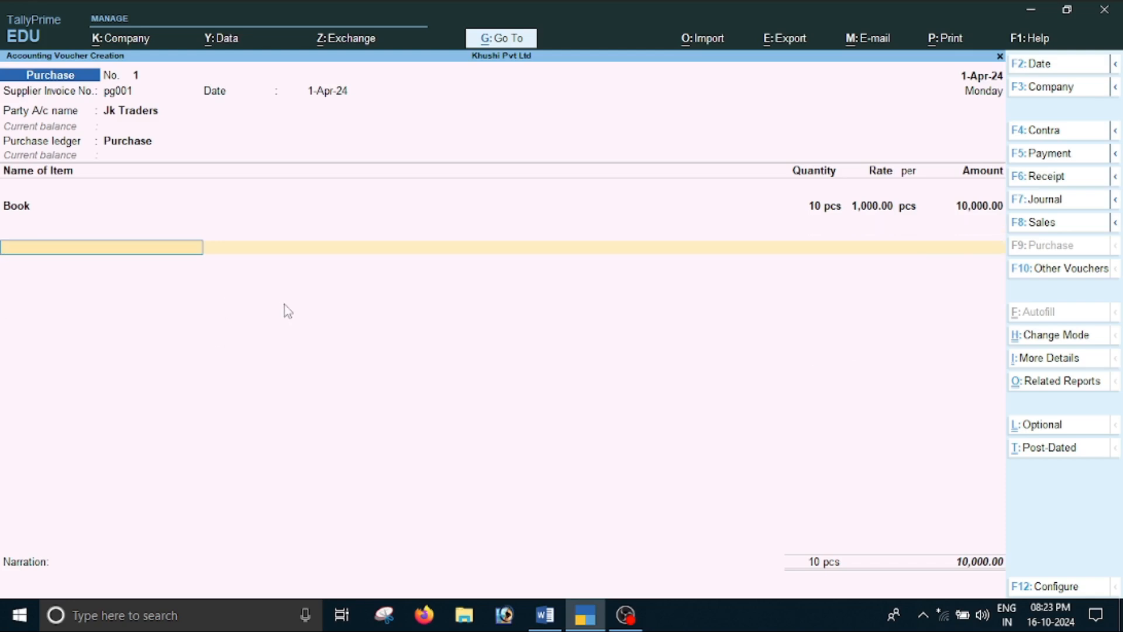
{"action": "key", "text": "alt+Tab"}
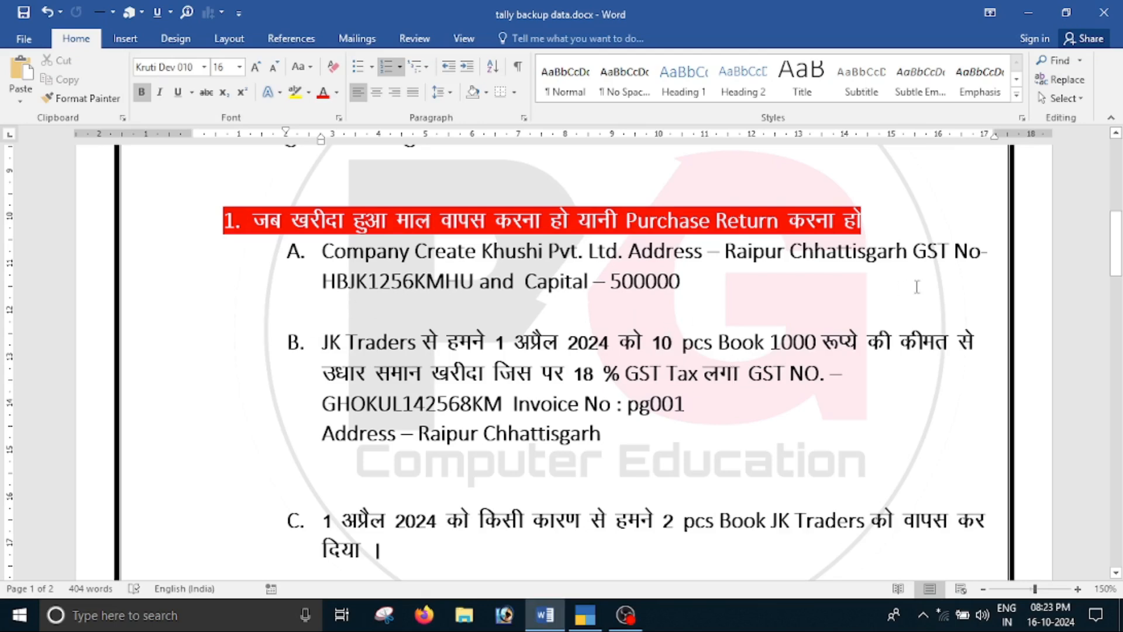
{"action": "left_click_drag", "start_coordinate": [803, 252], "coordinate": [875, 253]}
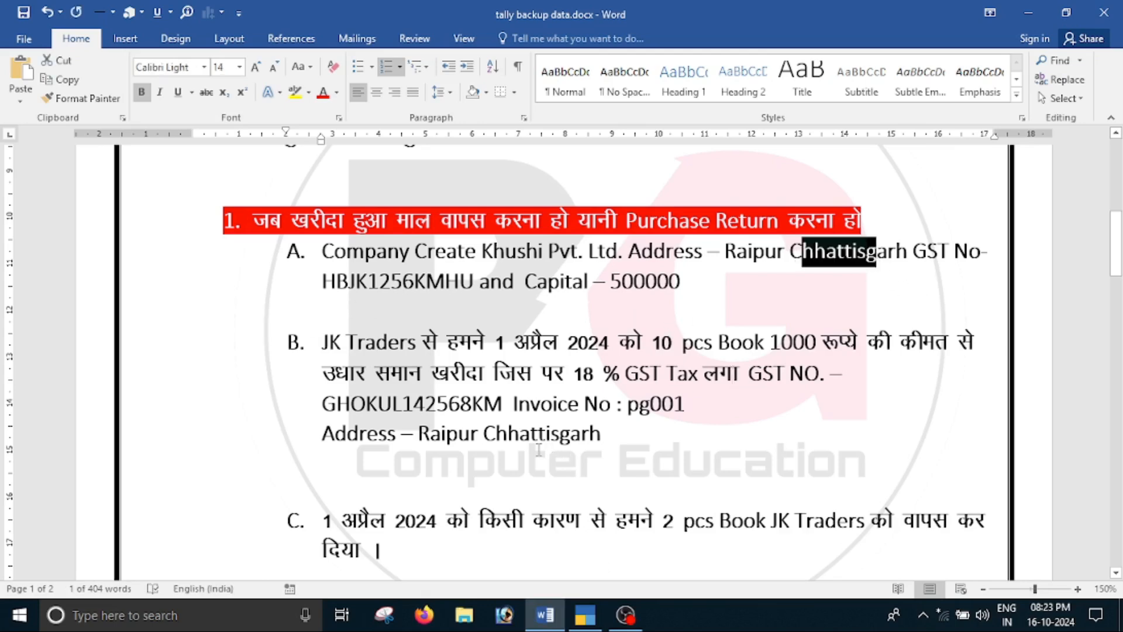
{"action": "double_click", "coordinate": [496, 434]}
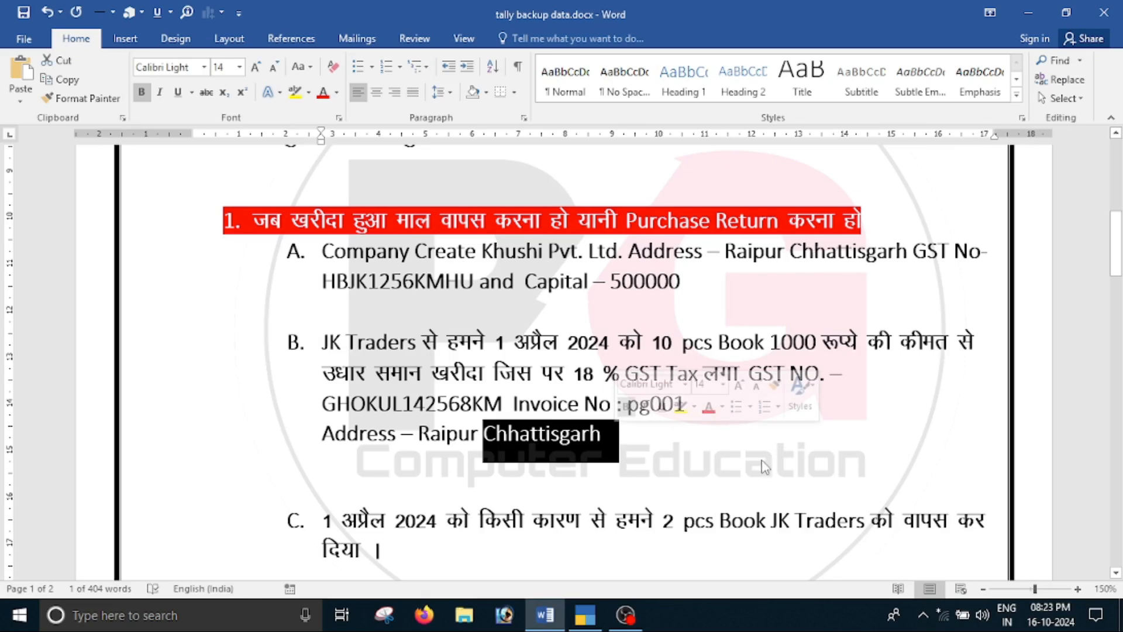
{"action": "key", "text": "alt+Tab"}
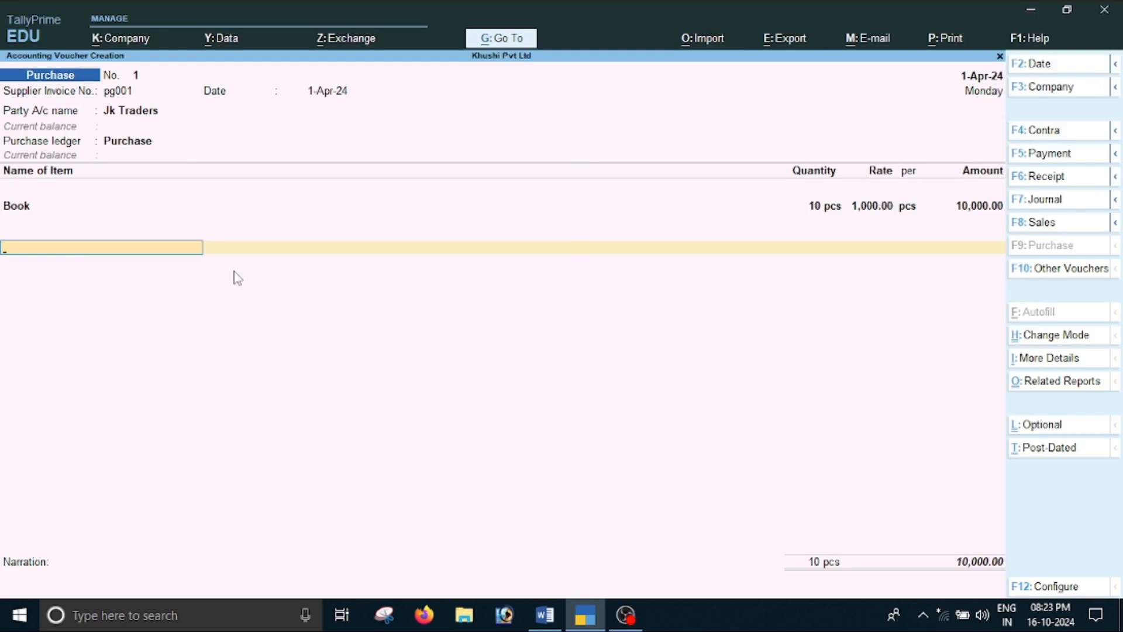
Create a Cgst ledger from within the purchase voucher and place it under Duties & Taxes
{"action": "key", "text": "alt+c"}
{"action": "type", "text": "Cgst"}
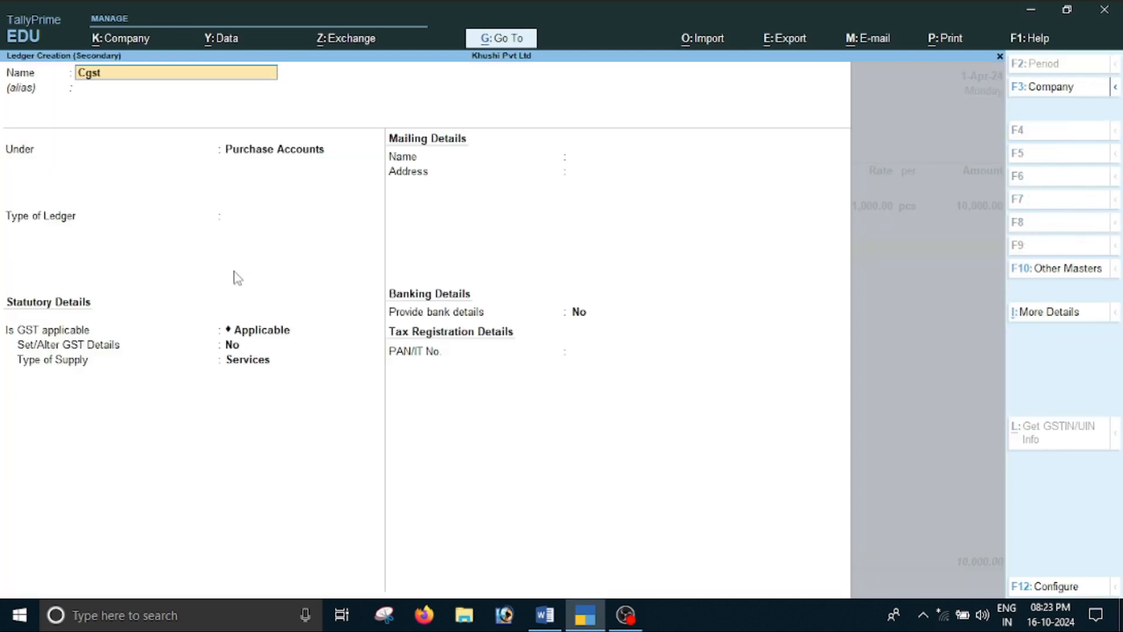
{"action": "key", "text": "Return"}
{"action": "key", "text": "Return"}
{"action": "type", "text": "D"}
{"action": "key", "text": "Down"}
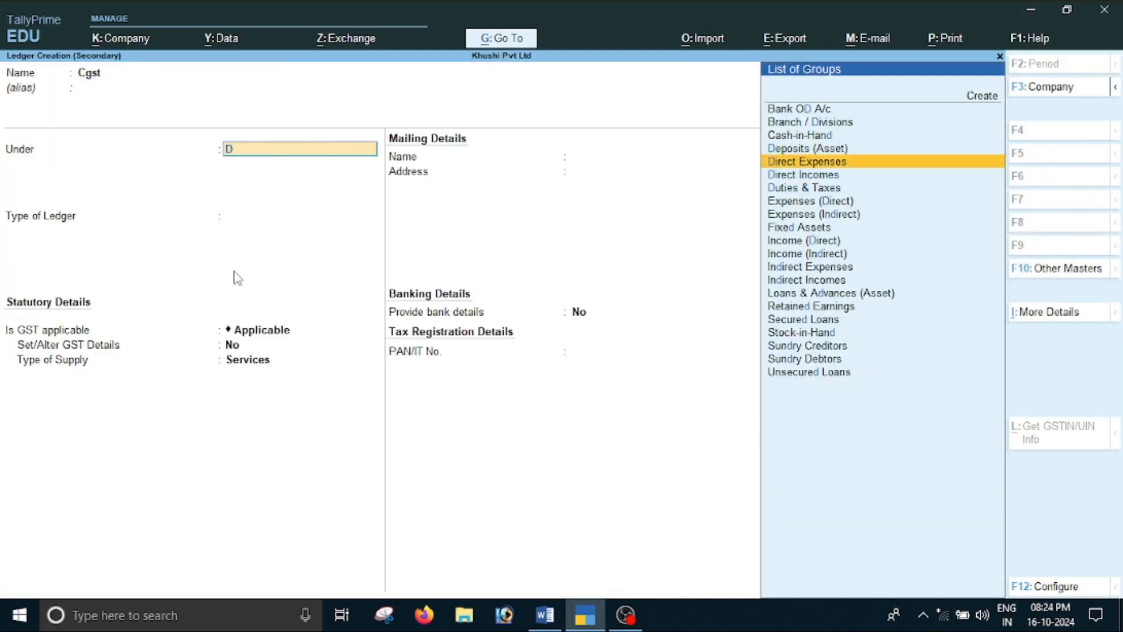
{"action": "key", "text": "Down"}
{"action": "key", "text": "Down"}
{"action": "key", "text": "Return"}
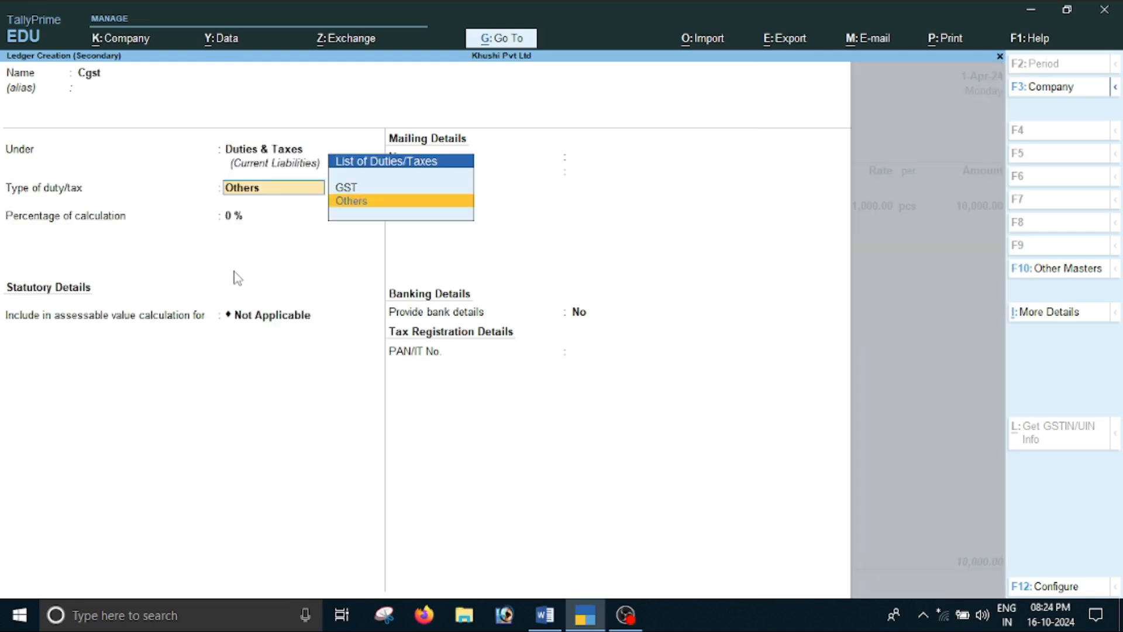
Set the Cgst ledger's duty type to GST and tax type to Central Tax, save it, and accept its calculated voucher amount
{"action": "key", "text": "Up"}
{"action": "key", "text": "Return"}
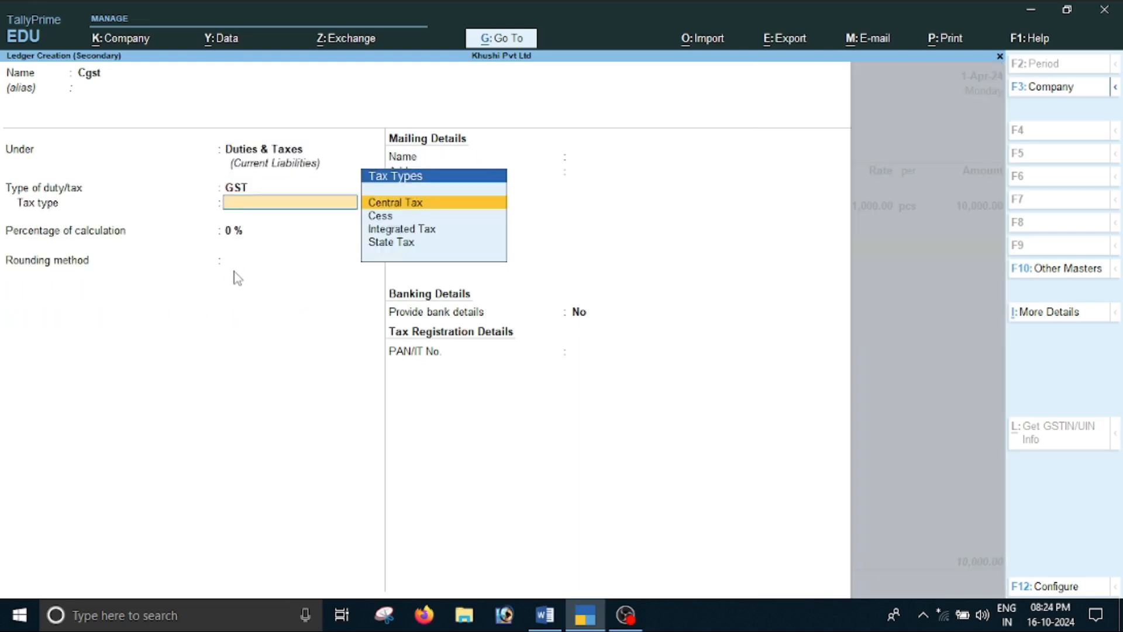
{"action": "key", "text": "Return"}
{"action": "key", "text": "Return"}
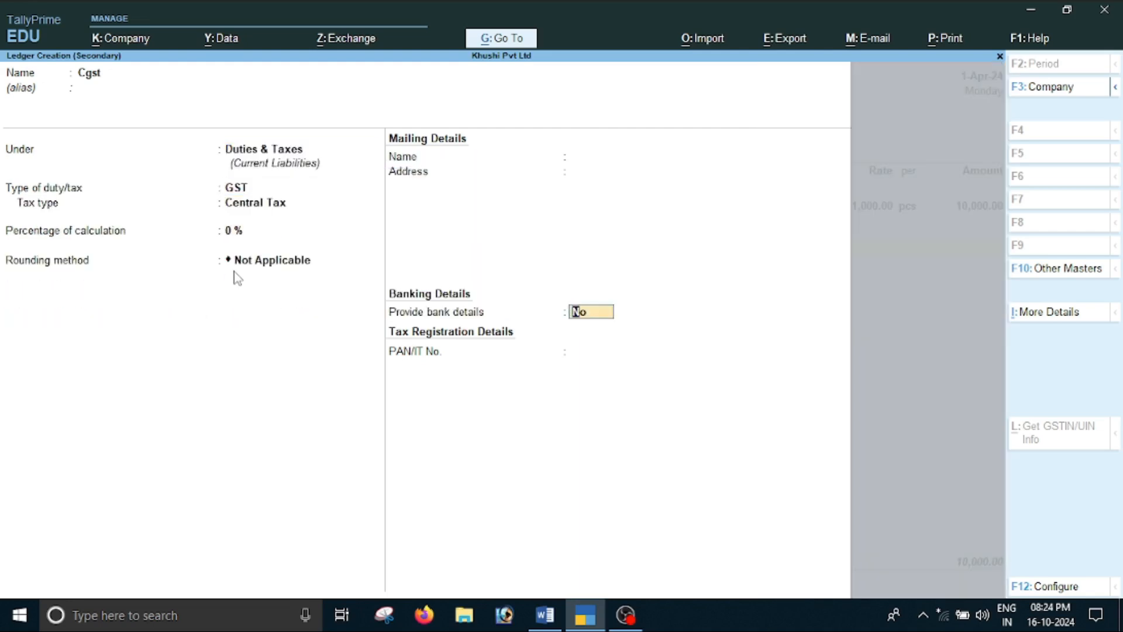
{"action": "key", "text": "Return"}
{"action": "key", "text": "Return"}
{"action": "key", "text": "Return"}
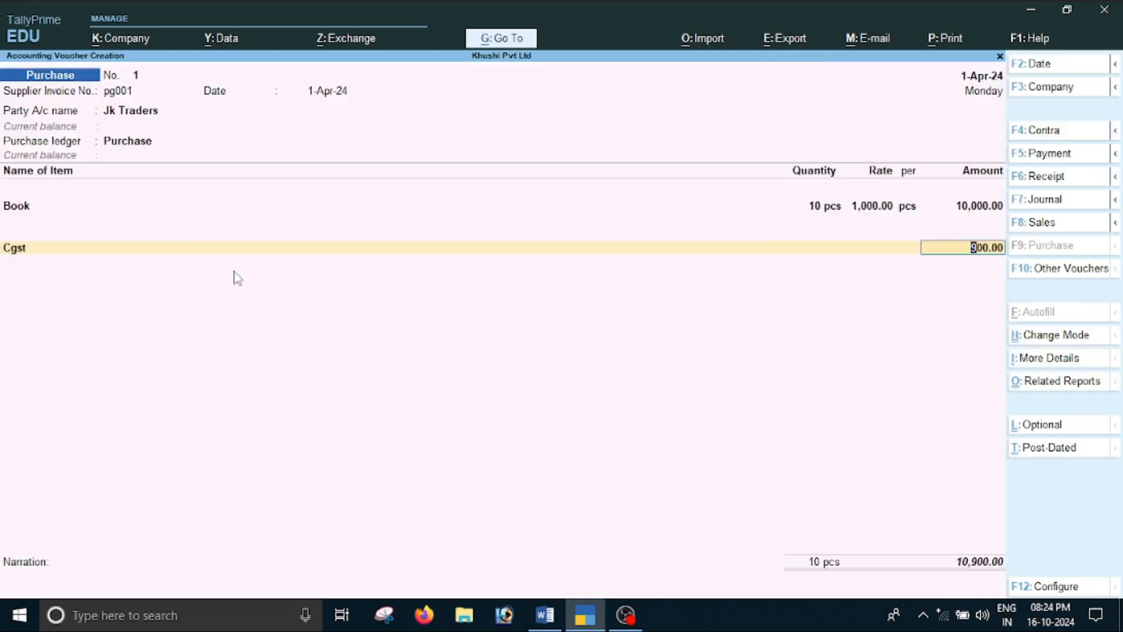
{"action": "key", "text": "Return"}
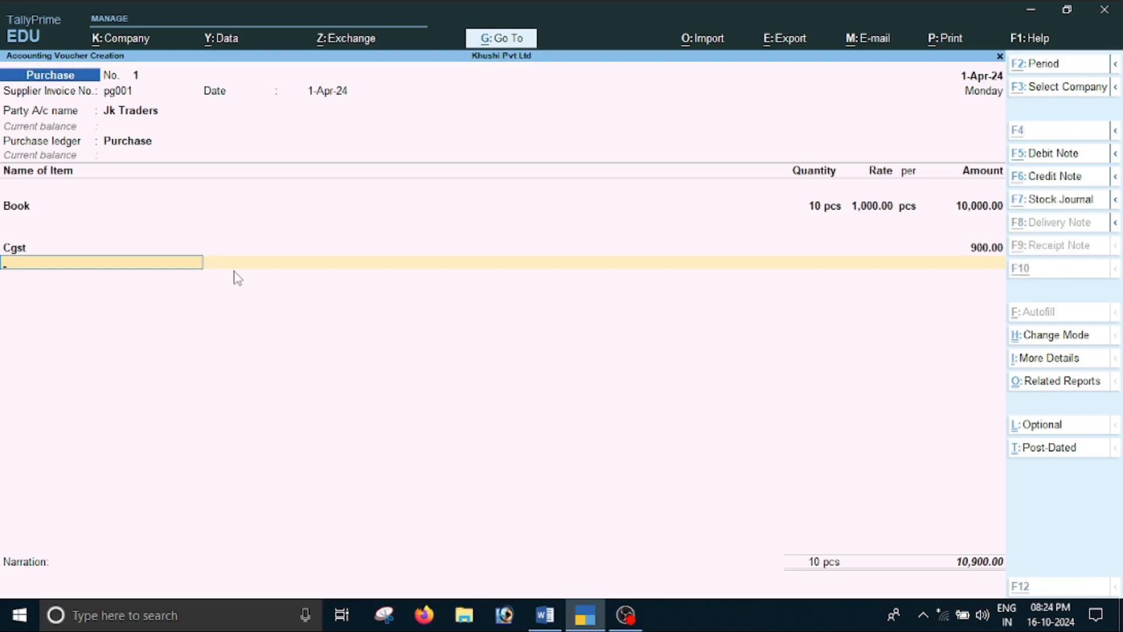
Create an Sgst ledger from within the purchase voucher under Duties & Taxes, with GST as its type of duty/tax
{"action": "key", "text": "alt+c"}
{"action": "key", "text": "Return"}
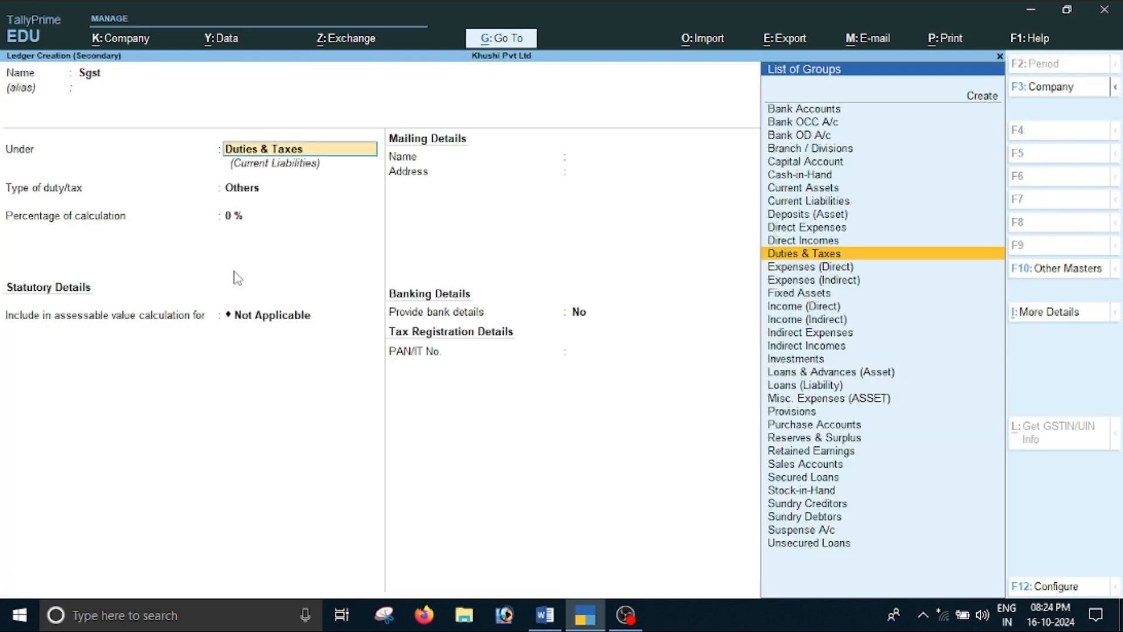
{"action": "key", "text": "Return"}
{"action": "key", "text": "Up"}
{"action": "key", "text": "Return"}
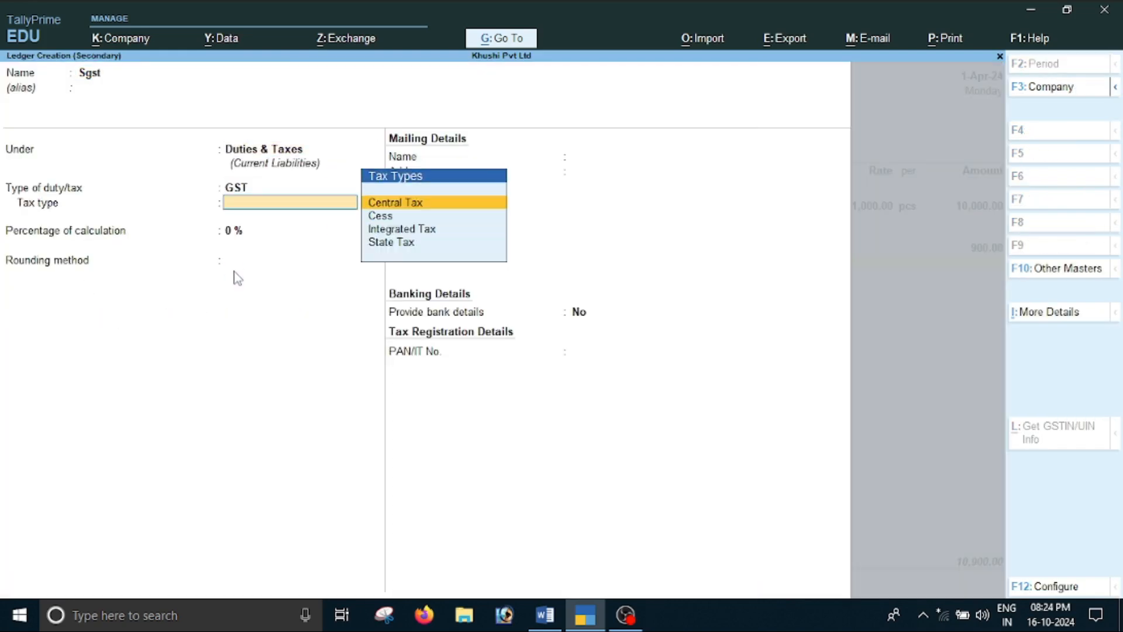
Set the Sgst ledger's tax type to State Tax, save it without bank details, and accept its calculated voucher amount
{"action": "key", "text": "Down"}
{"action": "key", "text": "Down"}
{"action": "key", "text": "Down"}
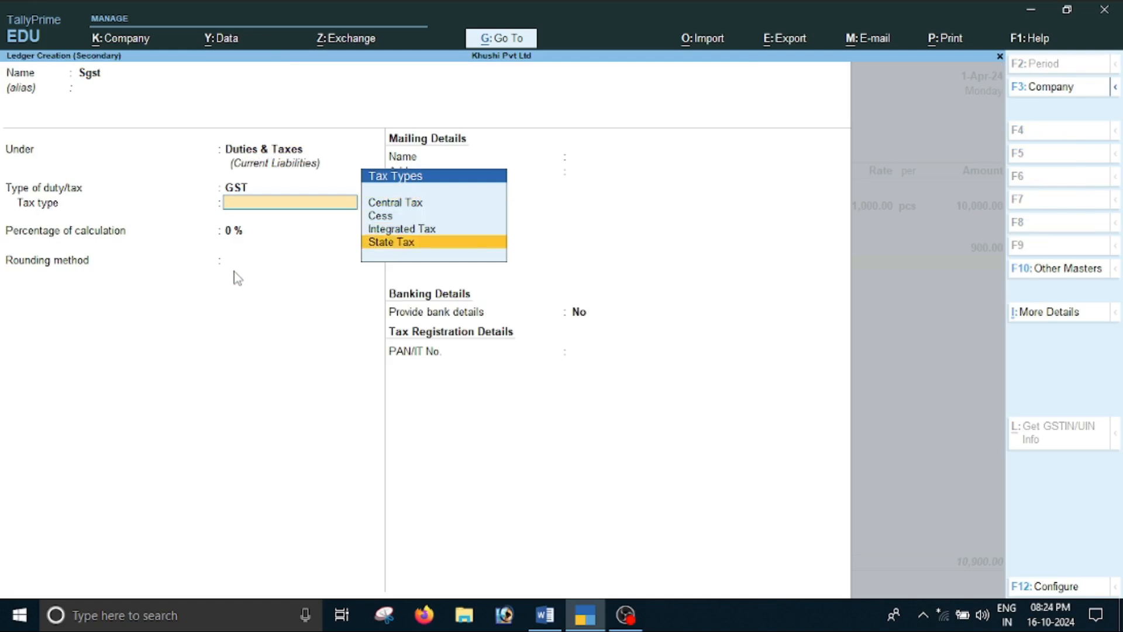
{"action": "key", "text": "Return"}
{"action": "key", "text": "Return"}
{"action": "key", "text": "Return"}
{"action": "key", "text": "Return"}
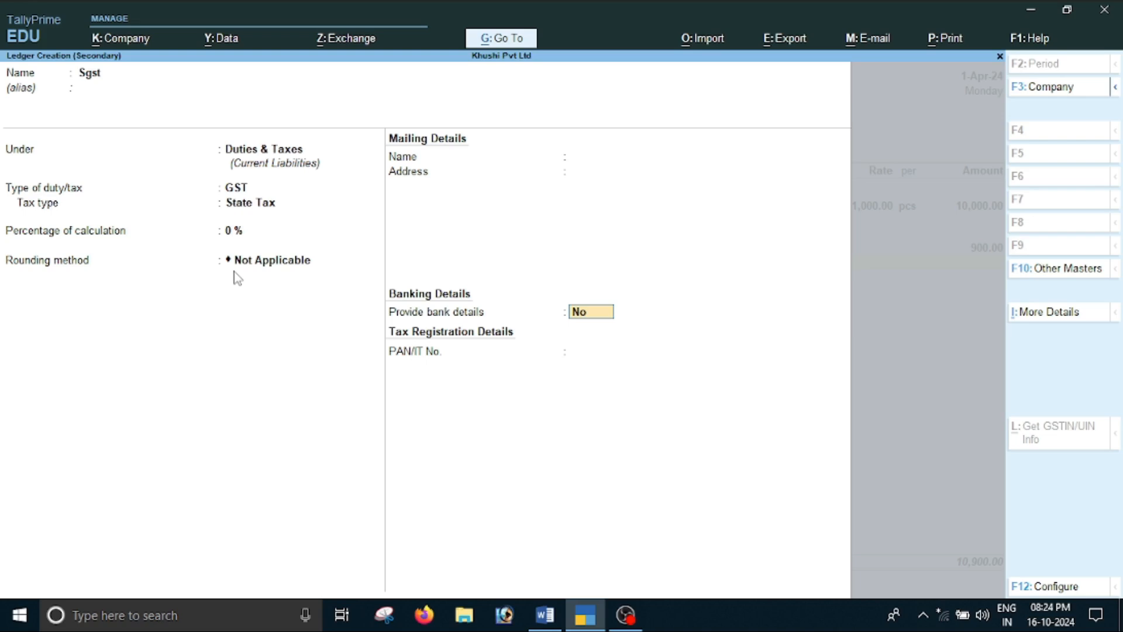
{"action": "key", "text": "Return"}
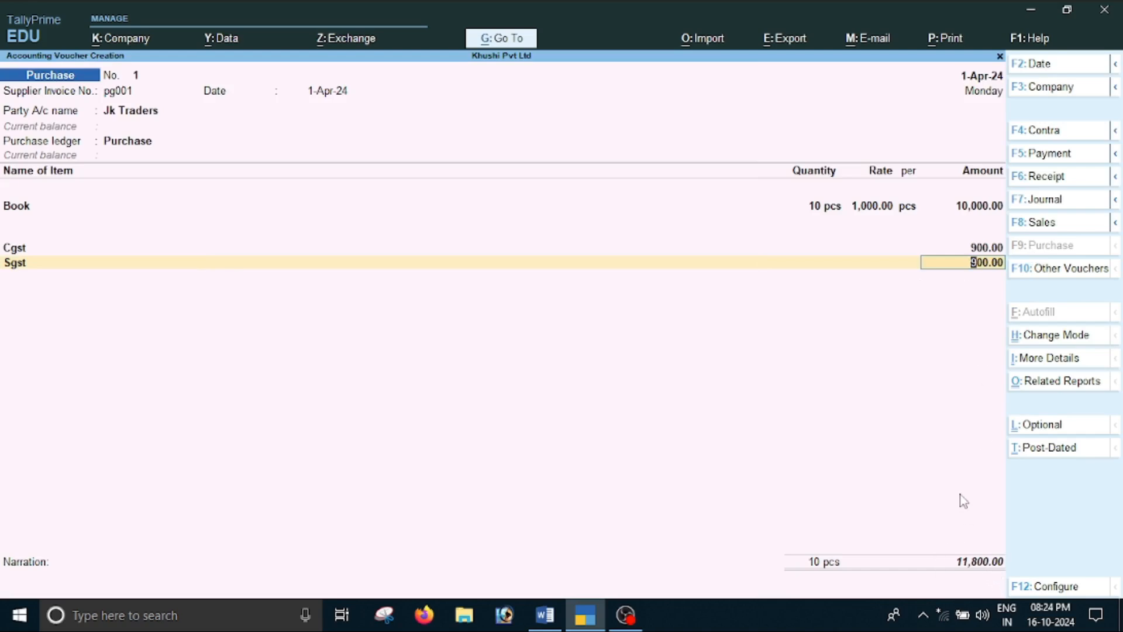
{"action": "key", "text": "Return"}
Accept the bill-wise details for Jk Traders as New Ref pg001 for 11,800.00 Cr and save the purchase voucher
{"action": "key", "text": "Return"}
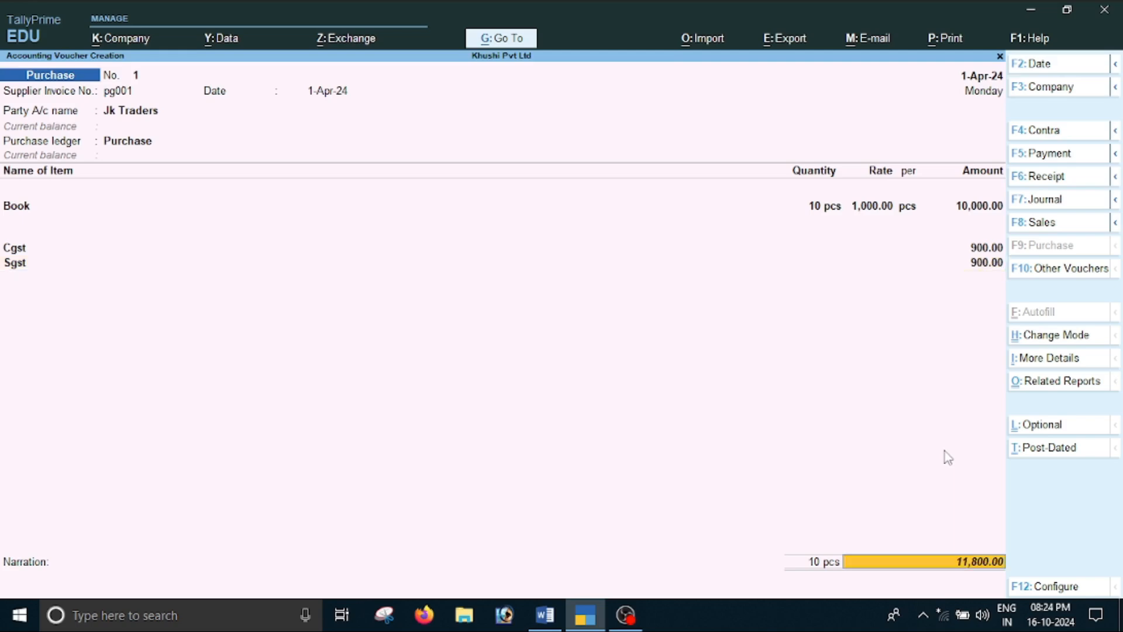
{"action": "key", "text": "Return"}
{"action": "key", "text": "Return"}
{"action": "key", "text": "Return"}
{"action": "key", "text": "Return"}
{"action": "key", "text": "Return"}
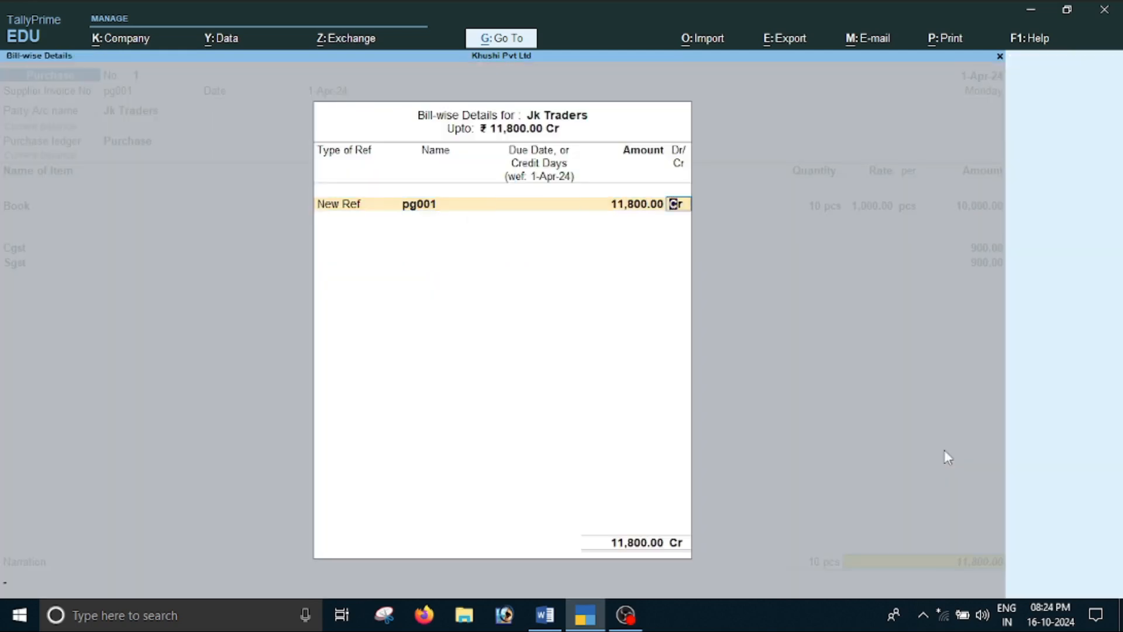
{"action": "key", "text": "Return"}
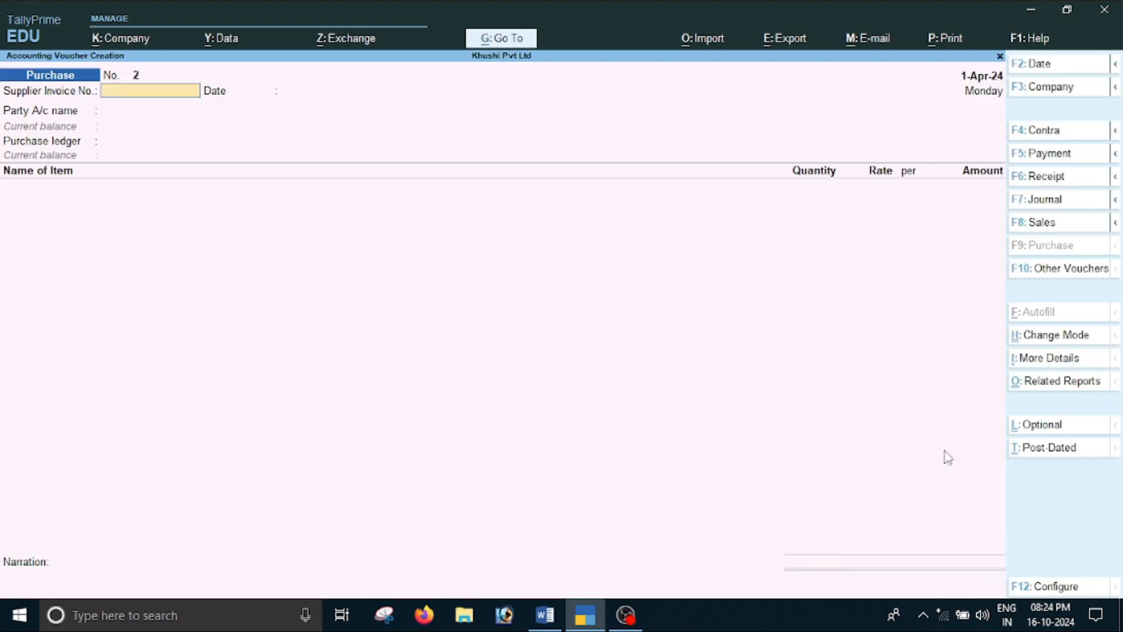
Read the JK Traders book return transaction, item C, in the Word document and return to TallyPrime
{"action": "key", "text": "alt+Tab"}
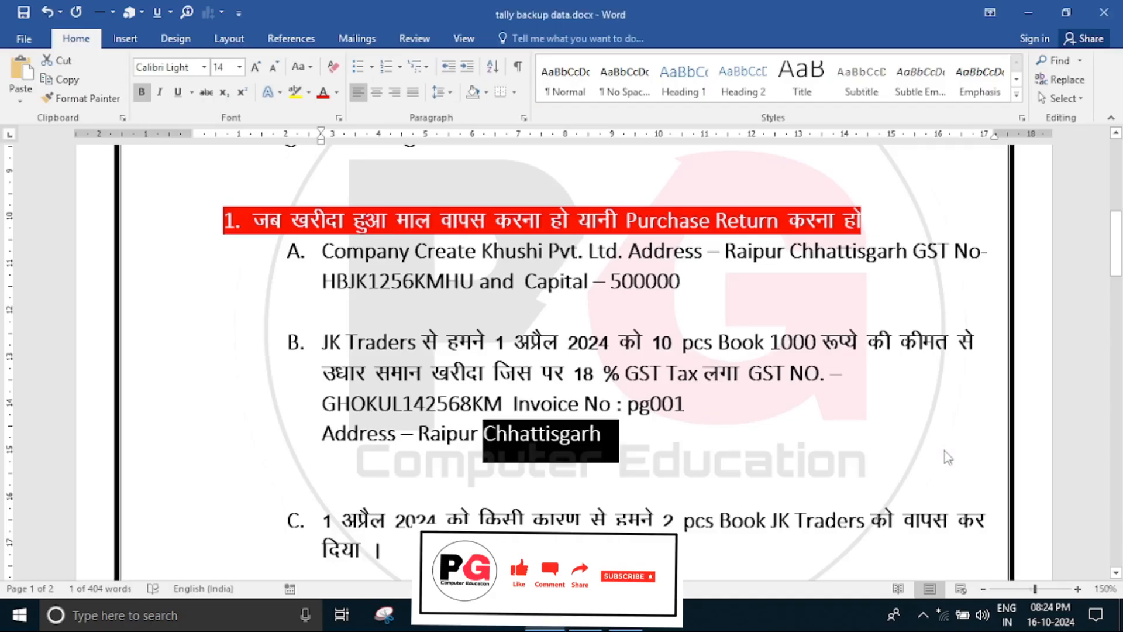
{"action": "scroll", "coordinate": [816, 518], "scroll_direction": "down", "scroll_amount": 3}
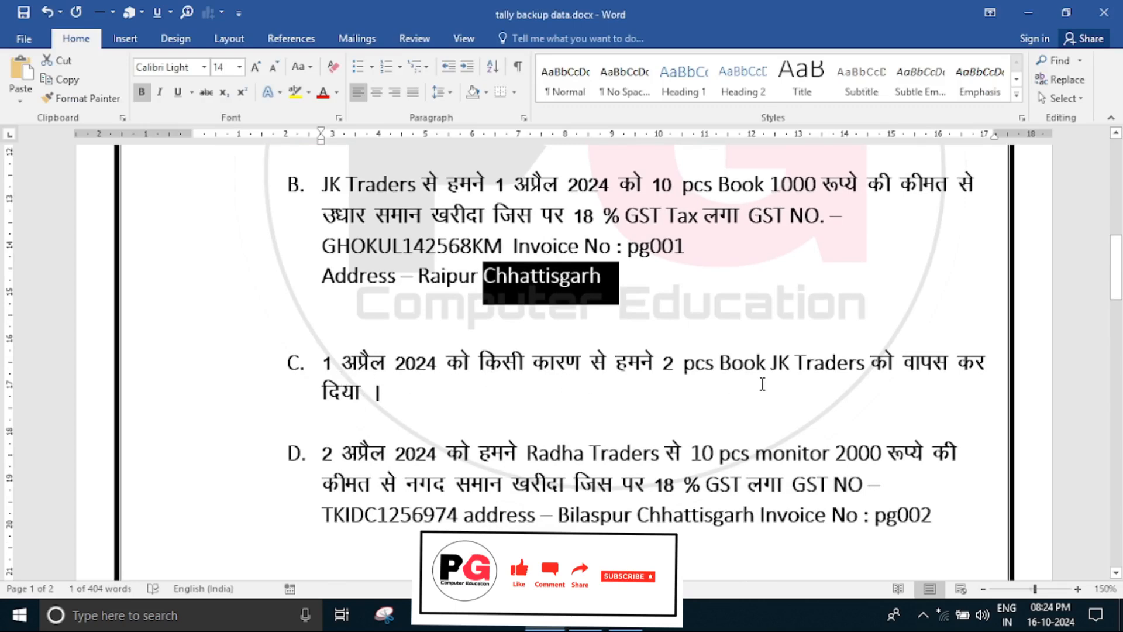
{"action": "left_click", "coordinate": [854, 384]}
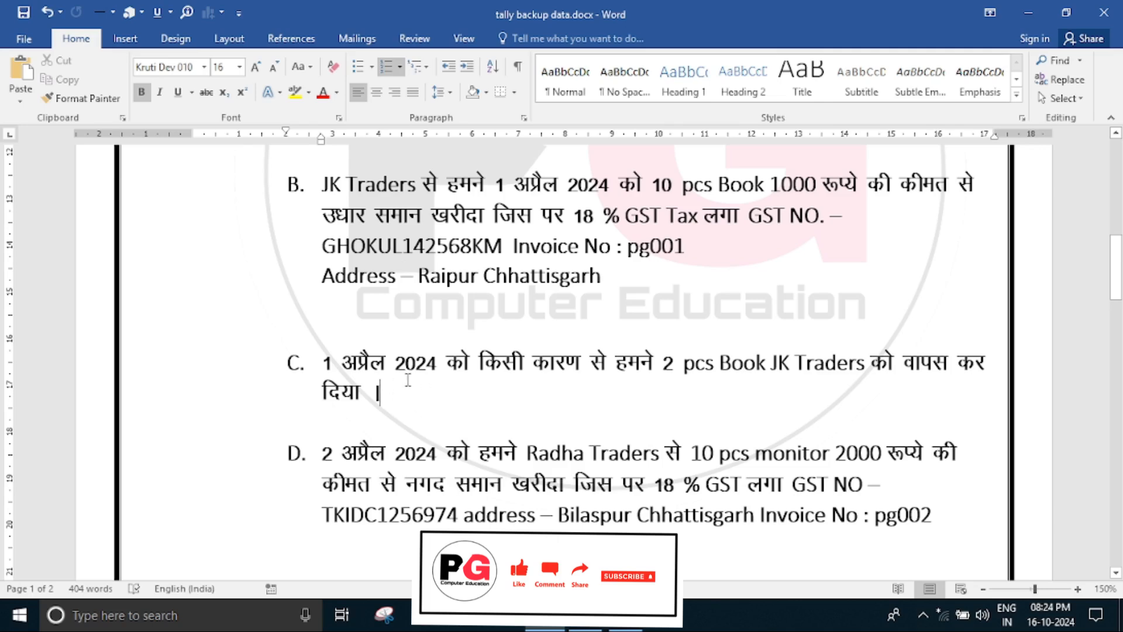
{"action": "key", "text": "alt+Tab"}
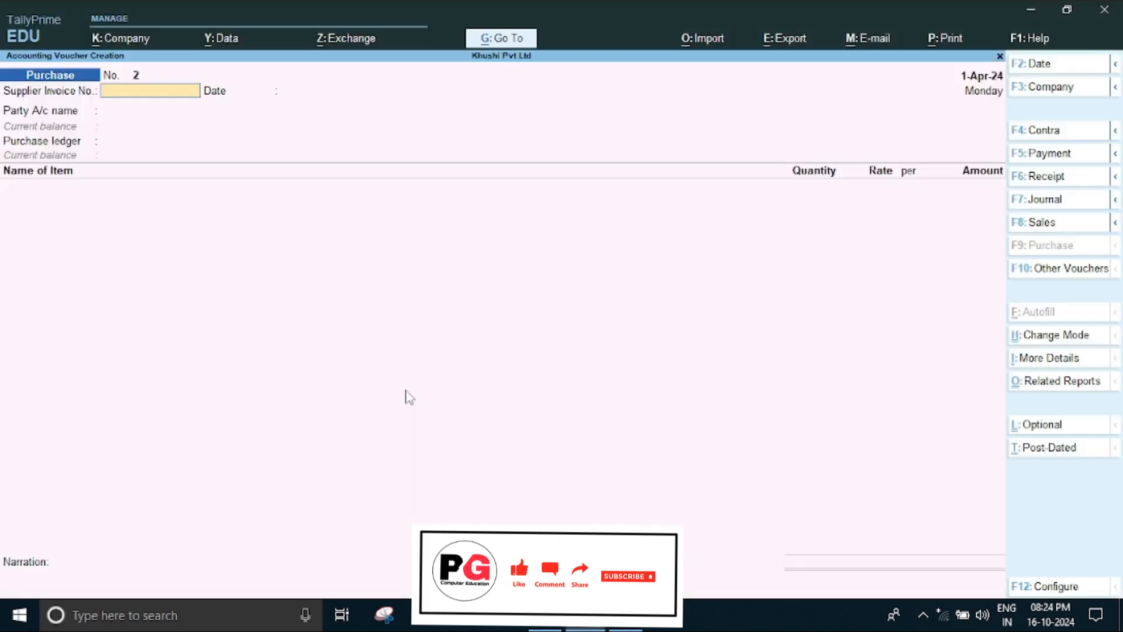
{"action": "left_click", "coordinate": [1099, 275]}
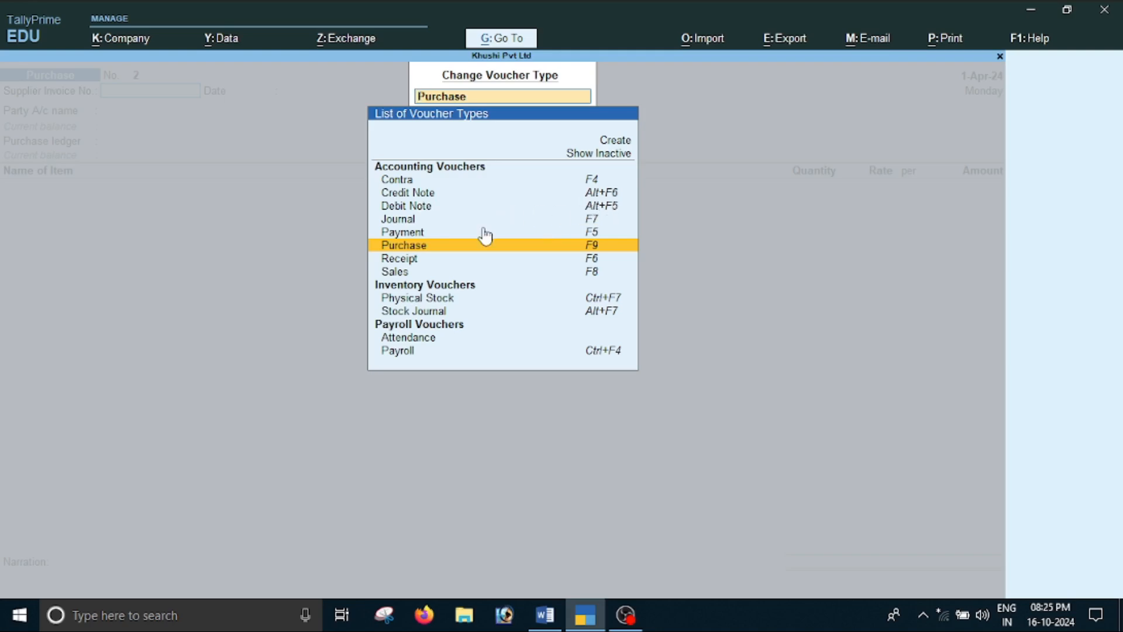
{"action": "key", "text": "Escape"}
{"action": "key", "text": "Escape"}
Open a Debit Note voucher and set its date to 1-4 after checking the return date in the Word document
{"action": "key", "text": "alt"}
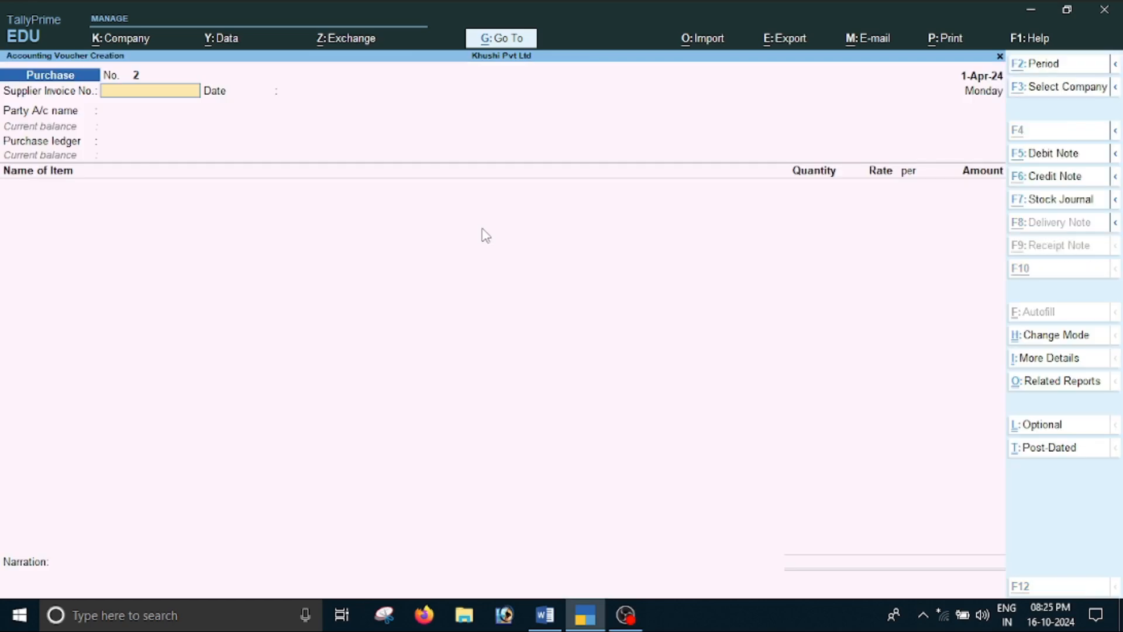
{"action": "key", "text": "alt+F5"}
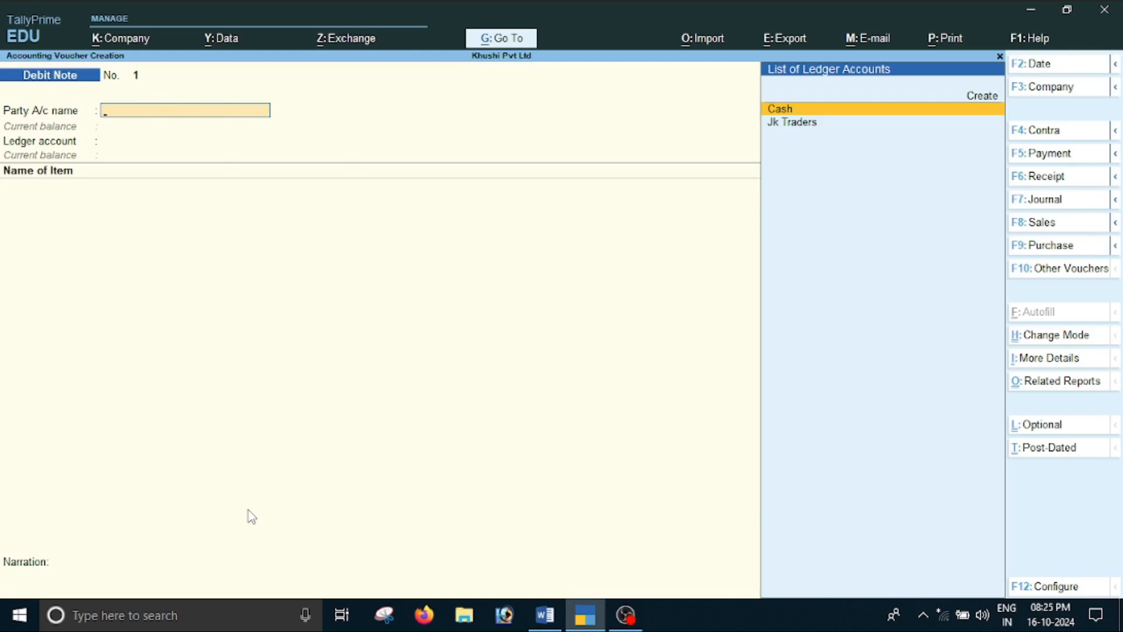
{"action": "key", "text": "F2"}
{"action": "key", "text": "alt+Tab"}
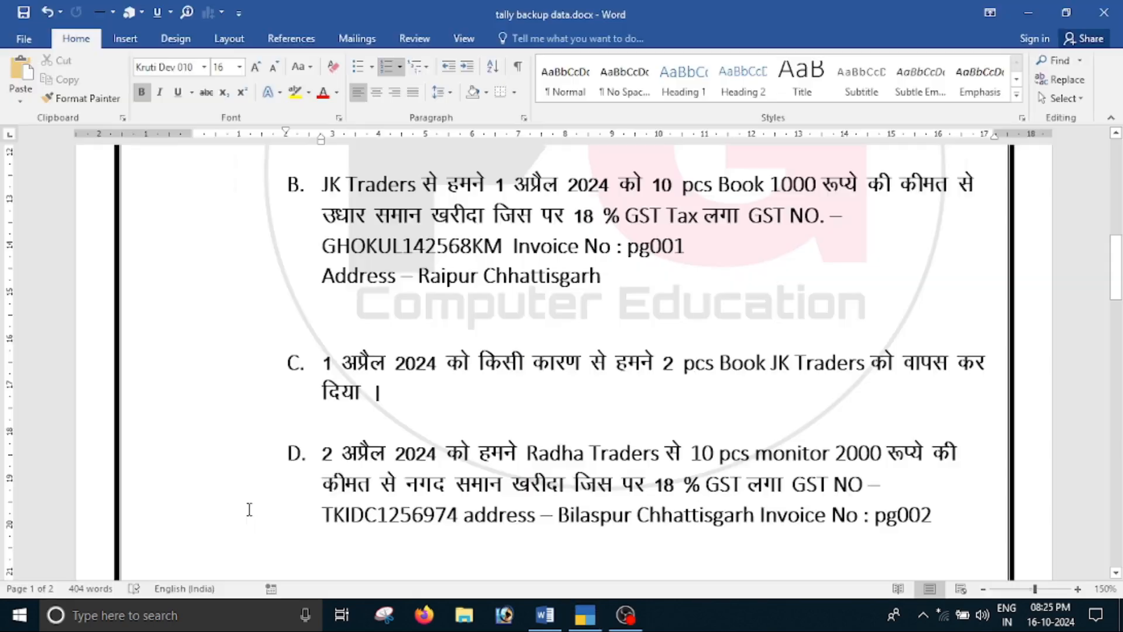
{"action": "key", "text": "alt+Tab"}
{"action": "type", "text": "1"}
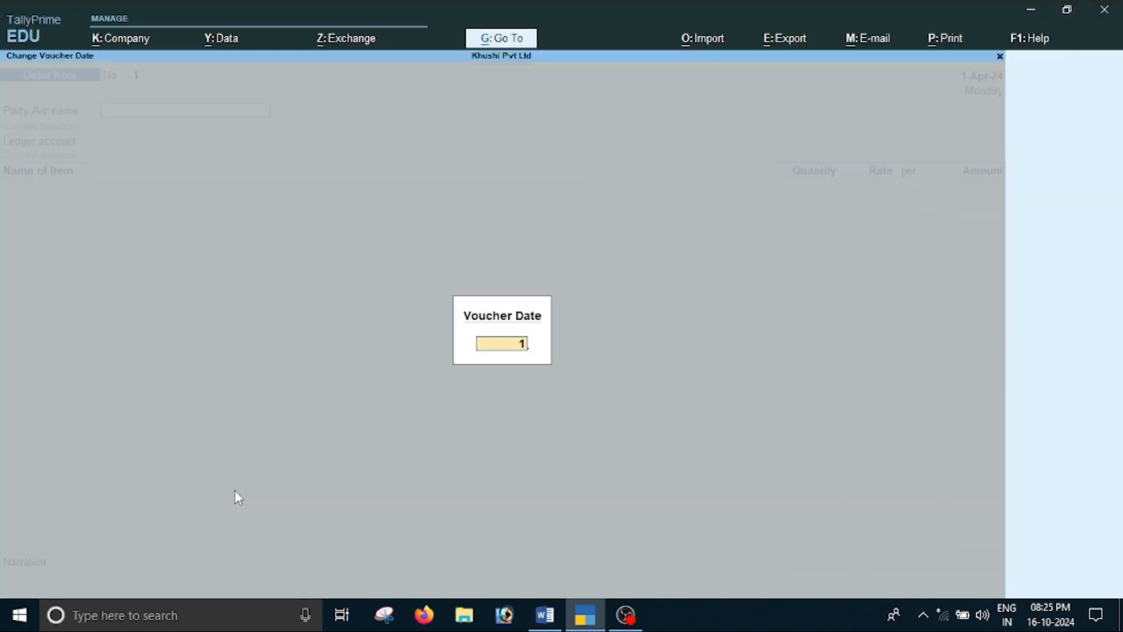
{"action": "type", "text": "-4"}
{"action": "key", "text": "Return"}
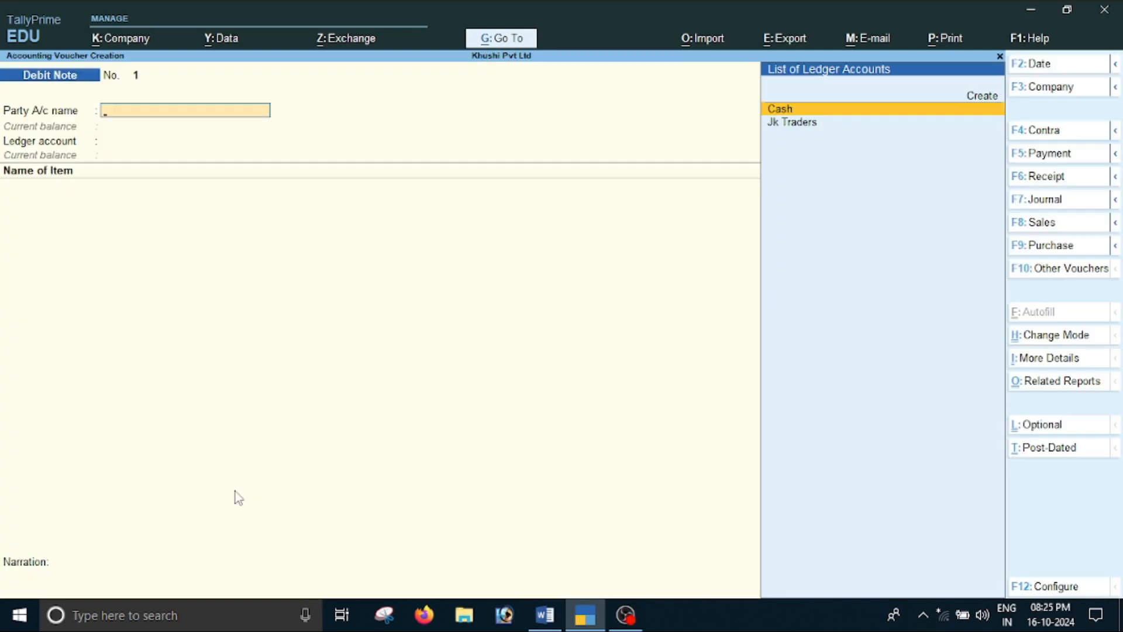
Select Jk Traders as the debit note's party and leave the dispatch and order details blank
{"action": "key", "text": "Down"}
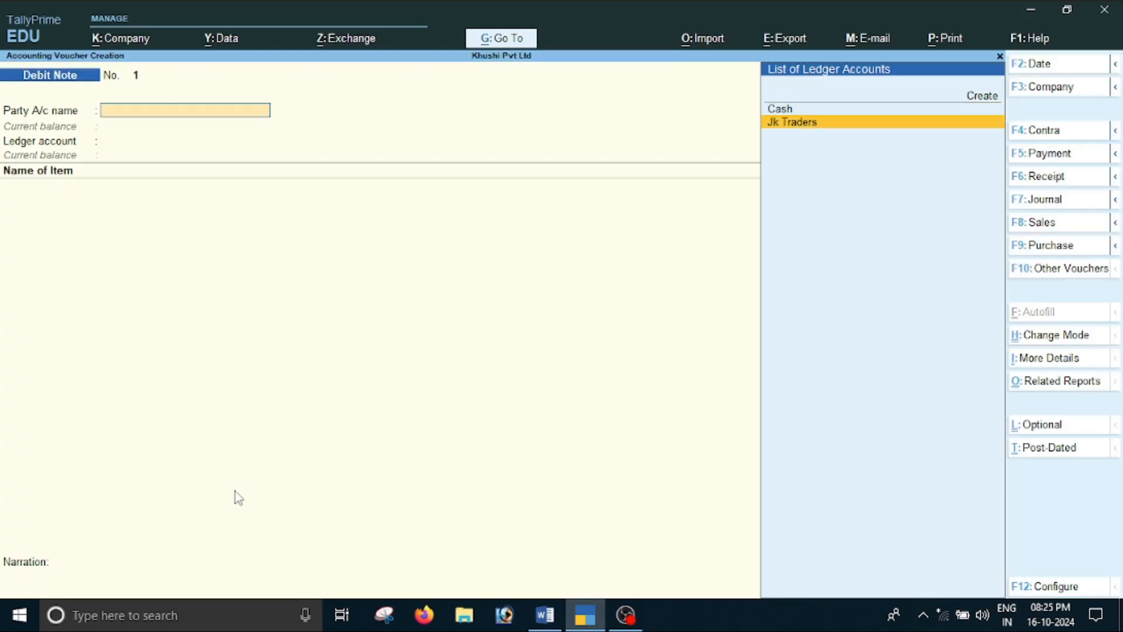
{"action": "key", "text": "Return"}
{"action": "key", "text": "Return"}
{"action": "key", "text": "Return"}
{"action": "key", "text": "Return"}
{"action": "key", "text": "Return"}
{"action": "key", "text": "Return"}
{"action": "key", "text": "Return"}
{"action": "key", "text": "Return"}
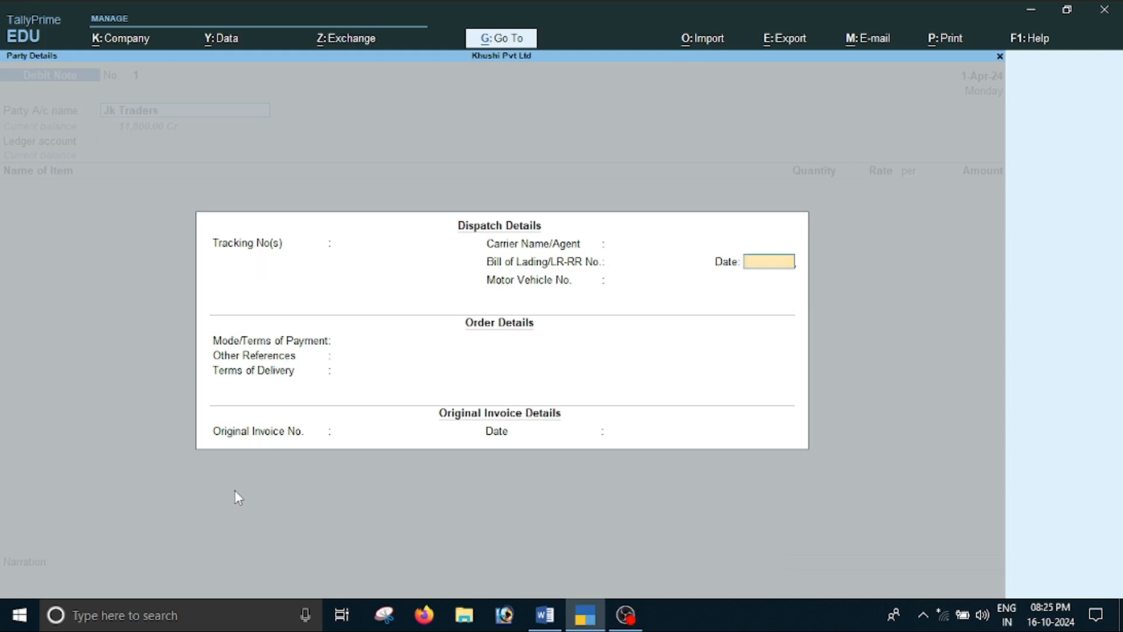
{"action": "key", "text": "Return"}
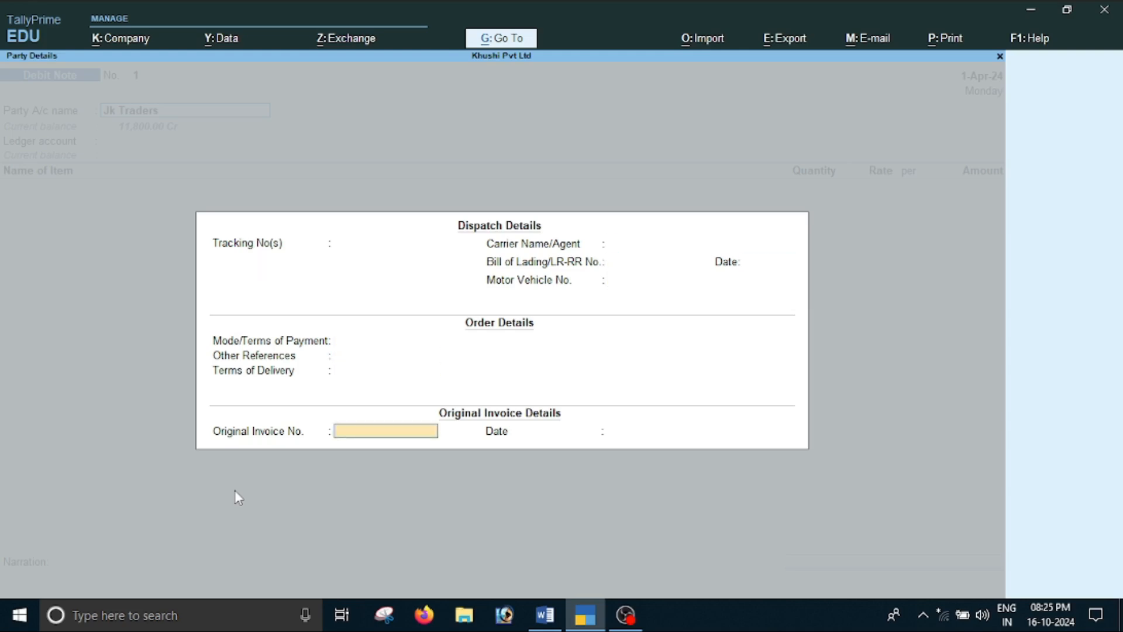
Copy invoice number pg001 from item B in the Word document and enter it as the debit note's Original Invoice No. in TallyPrime
{"action": "key", "text": "alt+Tab"}
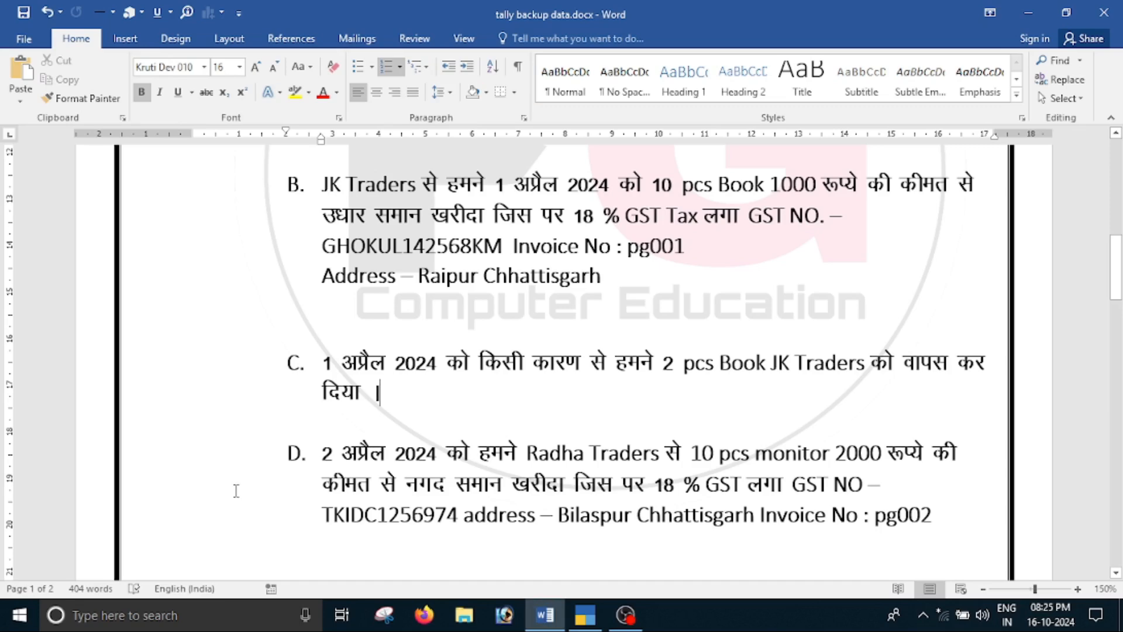
{"action": "double_click", "coordinate": [661, 246]}
{"action": "key", "text": "ctrl+c"}
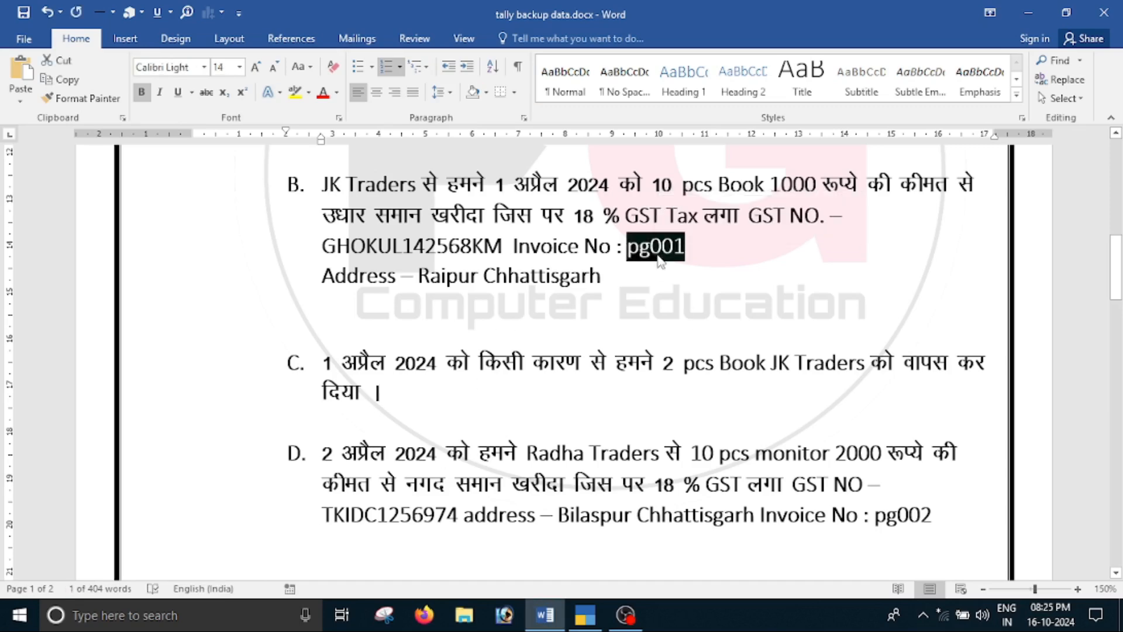
{"action": "key", "text": "alt+Tab"}
{"action": "key", "text": "ctrl+v"}
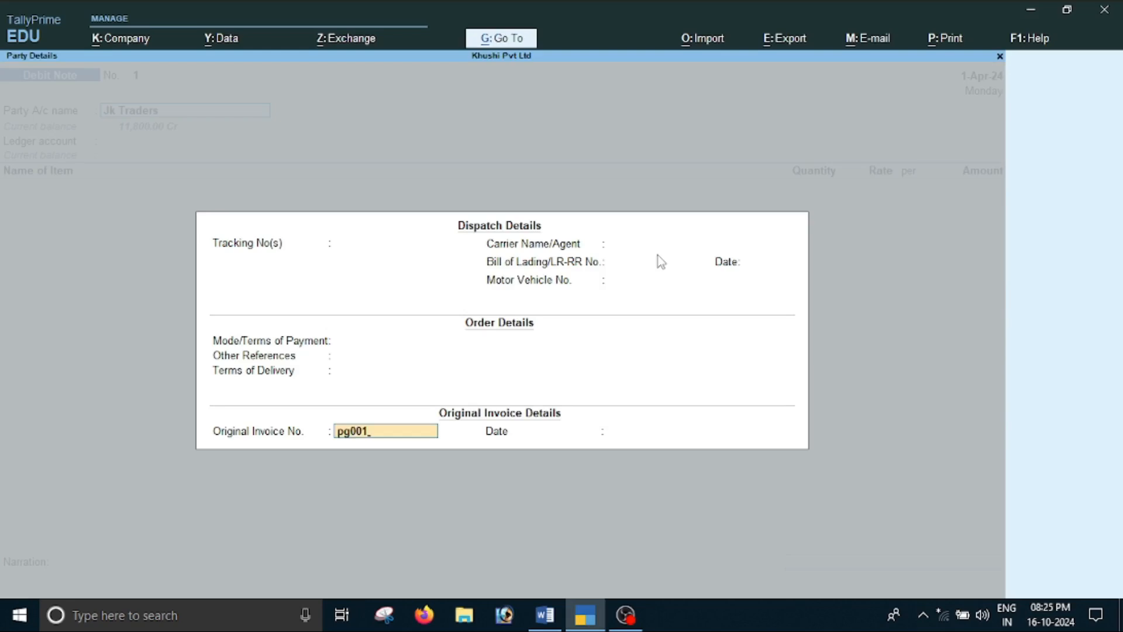
{"action": "key", "text": "Return"}
Accept the Jk Traders party details with Chhattisgarh as the state for the debit note
{"action": "key", "text": "Return"}
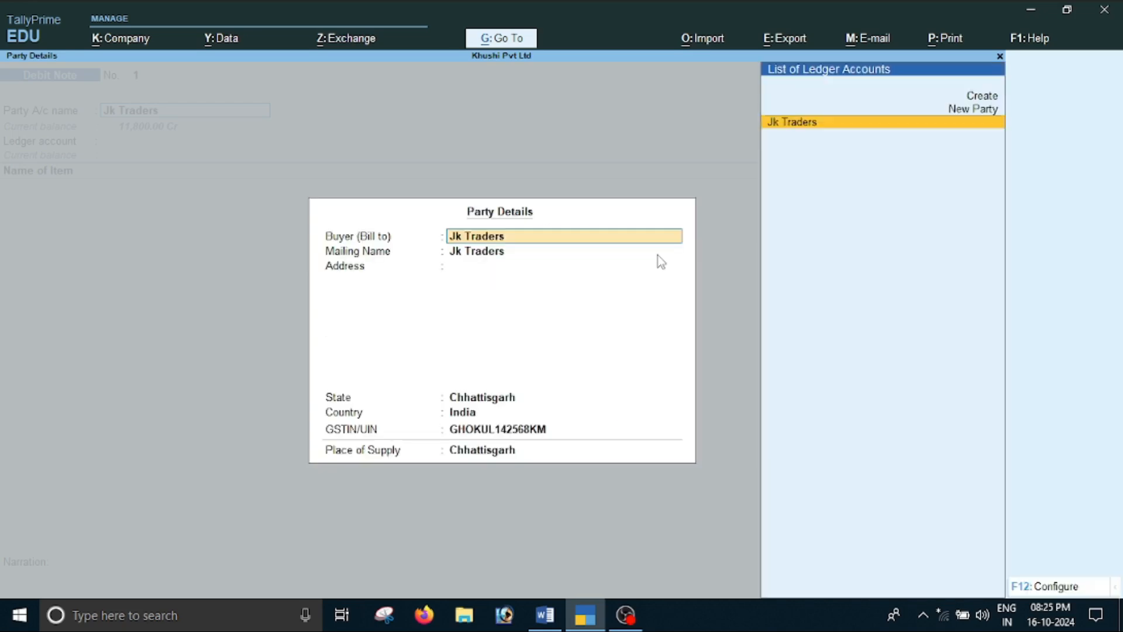
{"action": "key", "text": "Return"}
{"action": "key", "text": "Return"}
{"action": "key", "text": "Return"}
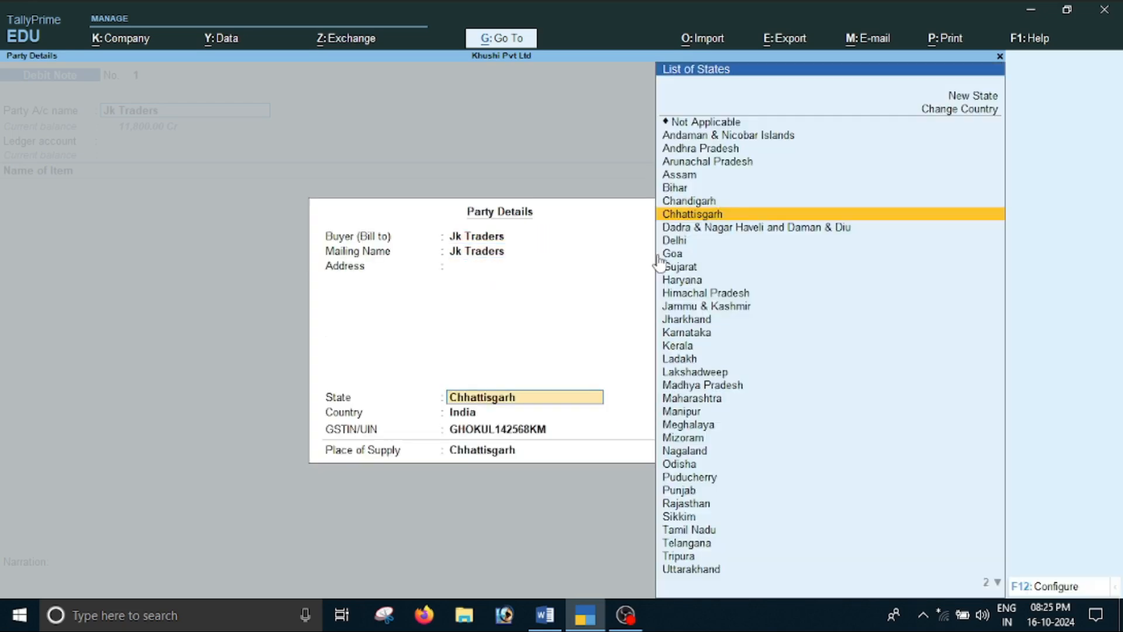
{"action": "key", "text": "Return"}
{"action": "key", "text": "Return"}
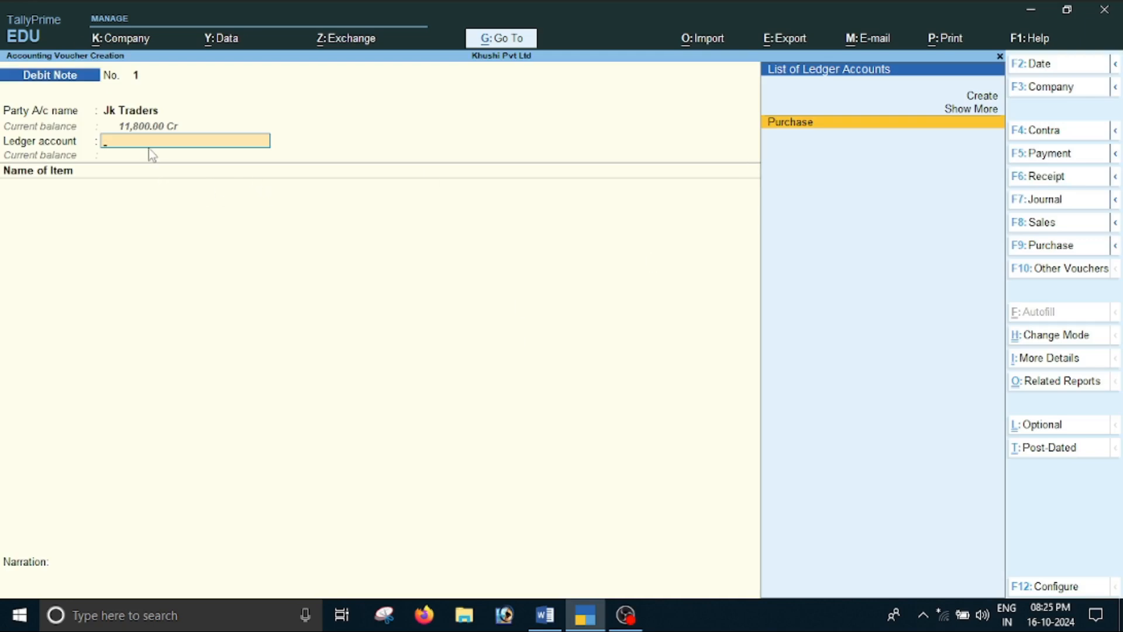
Create a ledger named Purchaser Returen under Purchase Accounts for the debit note, with GST Applicable and no altered GST details
{"action": "key", "text": "alt+c"}
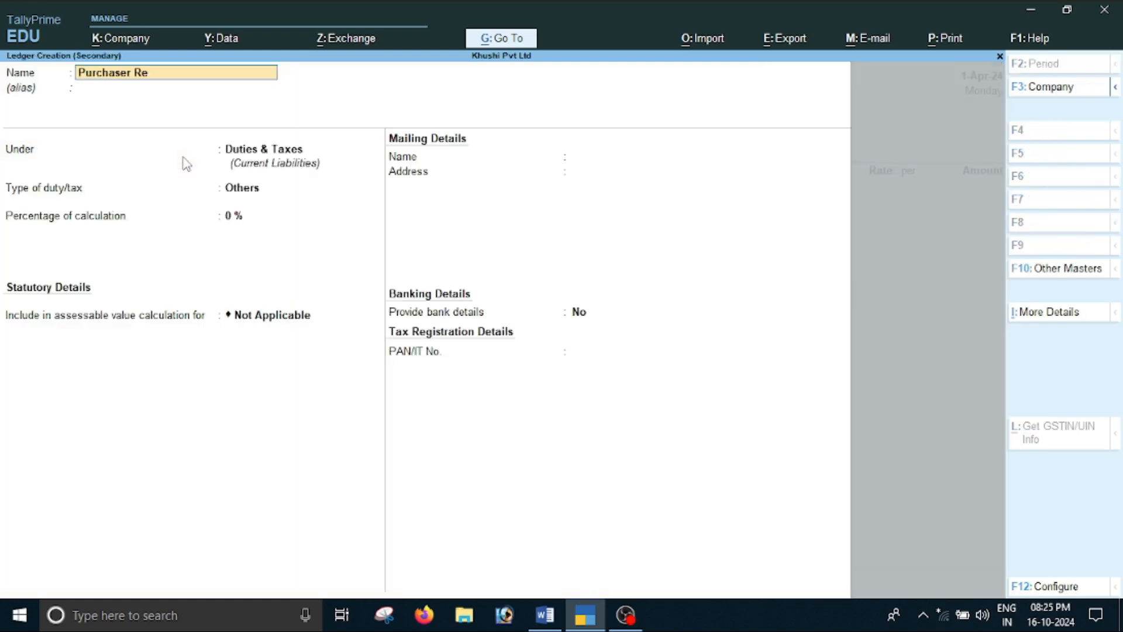
{"action": "type", "text": "Purchaser Returen"}
{"action": "key", "text": "Return"}
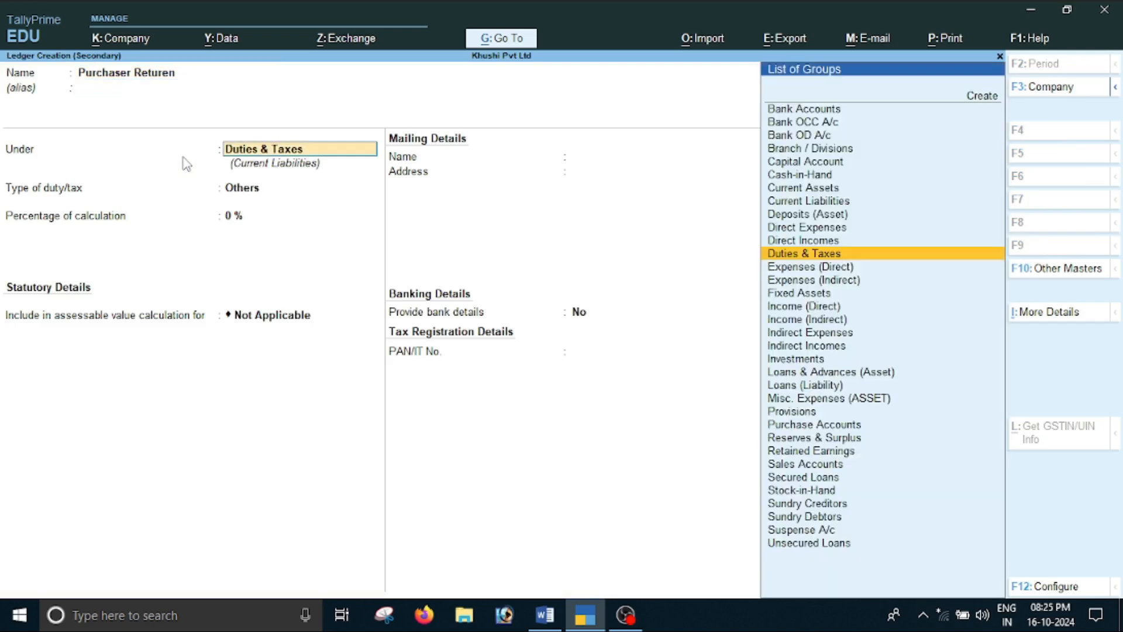
{"action": "type", "text": "P"}
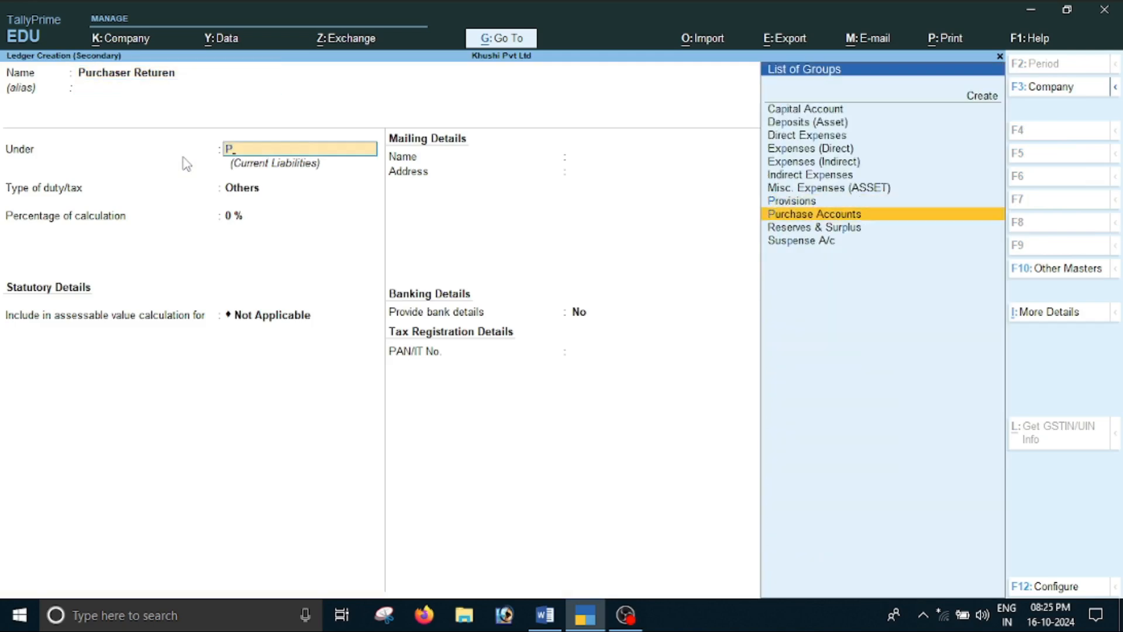
{"action": "key", "text": "Return"}
Set the Purchaser Returen ledger's type of supply to Goods and save it without bank details
{"action": "key", "text": "Return"}
{"action": "key", "text": "Return"}
{"action": "key", "text": "Return"}
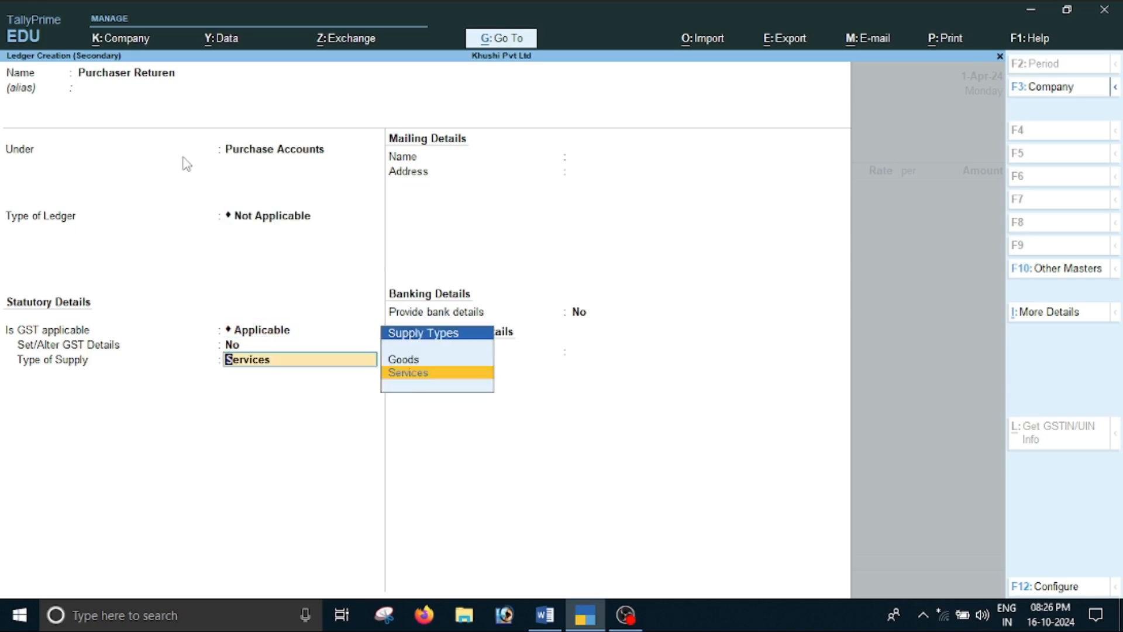
{"action": "key", "text": "Up"}
{"action": "key", "text": "Return"}
{"action": "key", "text": "Return"}
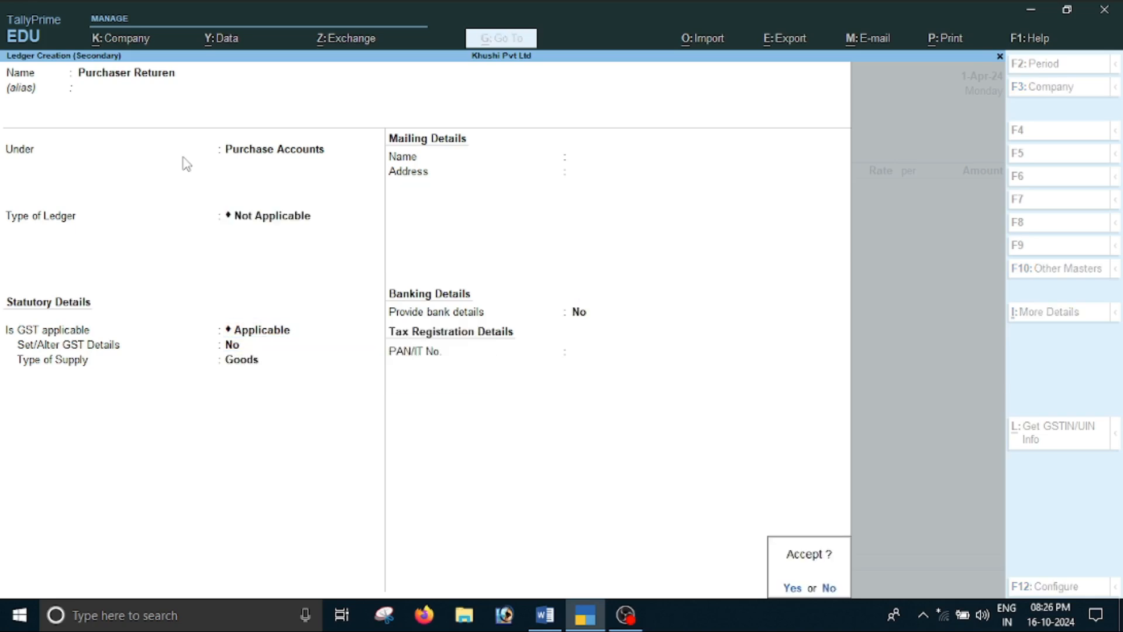
{"action": "key", "text": "Return"}
{"action": "key", "text": "Return"}
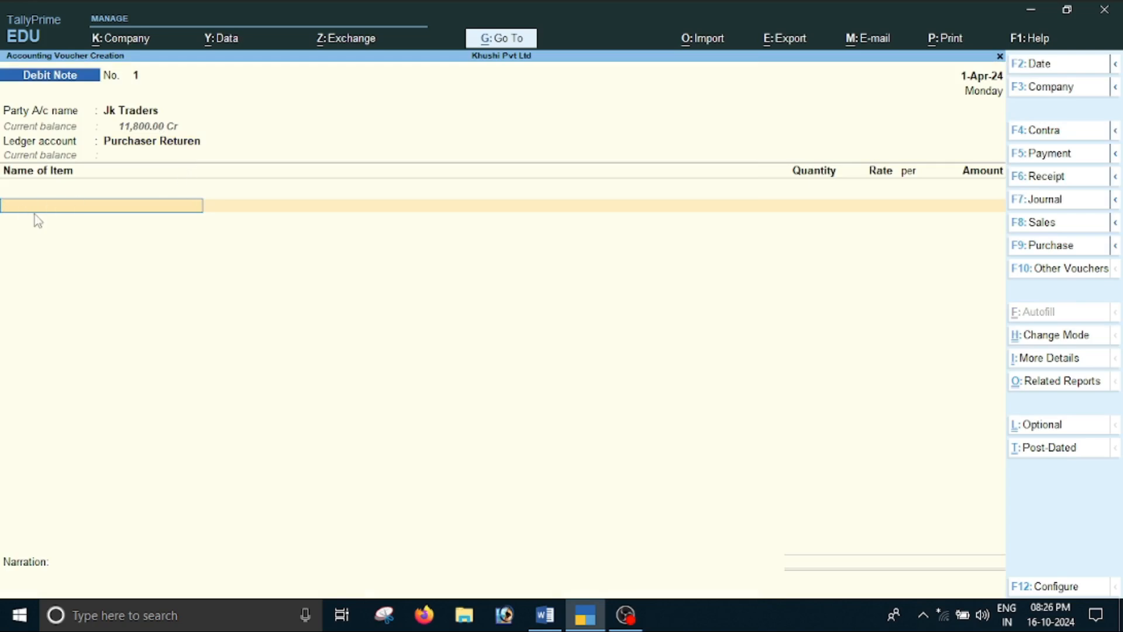
Add the item Book with quantity 2 pcs at rate 1,000.00, checking the returned quantity in the Word document
{"action": "type", "text": "B"}
{"action": "key", "text": "Return"}
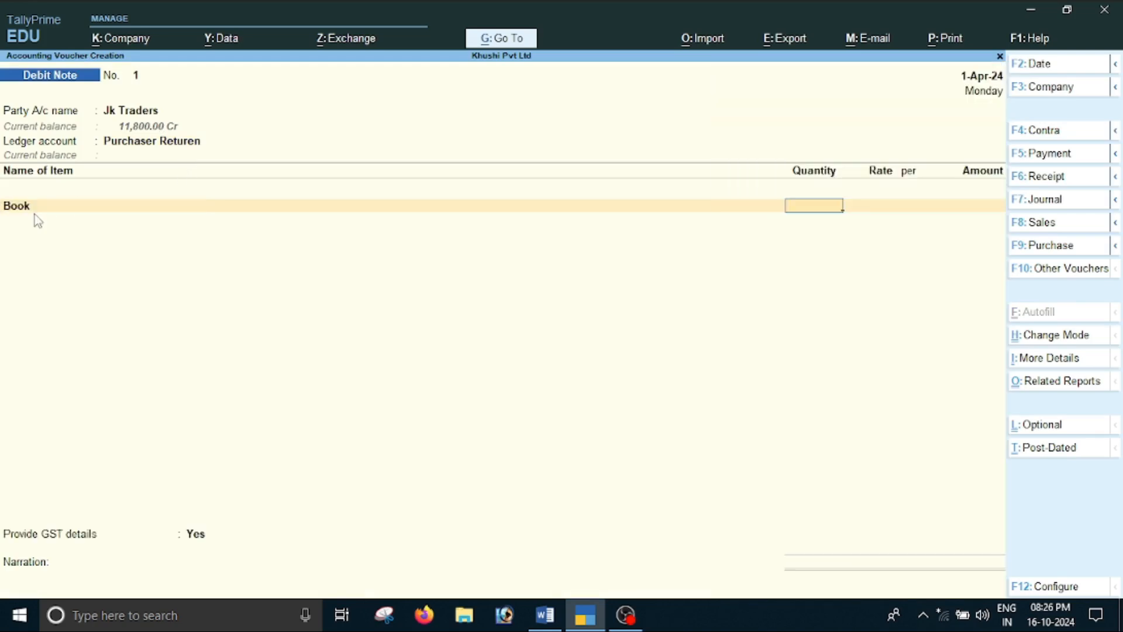
{"action": "key", "text": "alt+Tab"}
{"action": "key", "text": "alt+Tab"}
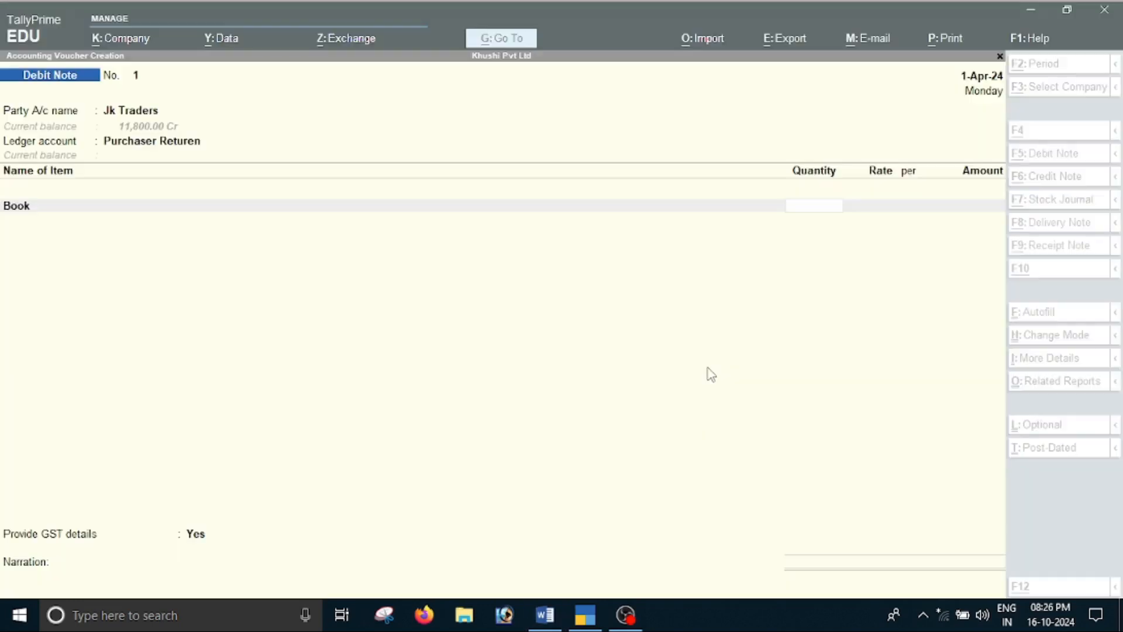
{"action": "key", "text": "Return"}
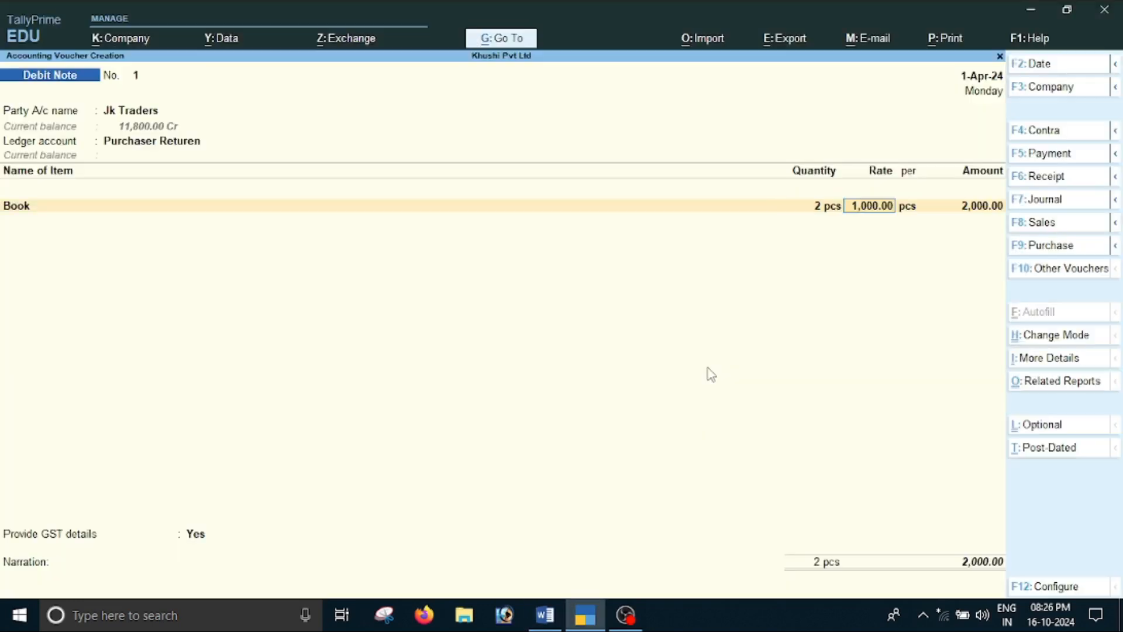
{"action": "key", "text": "Return"}
{"action": "key", "text": "Return"}
{"action": "key", "text": "Return"}
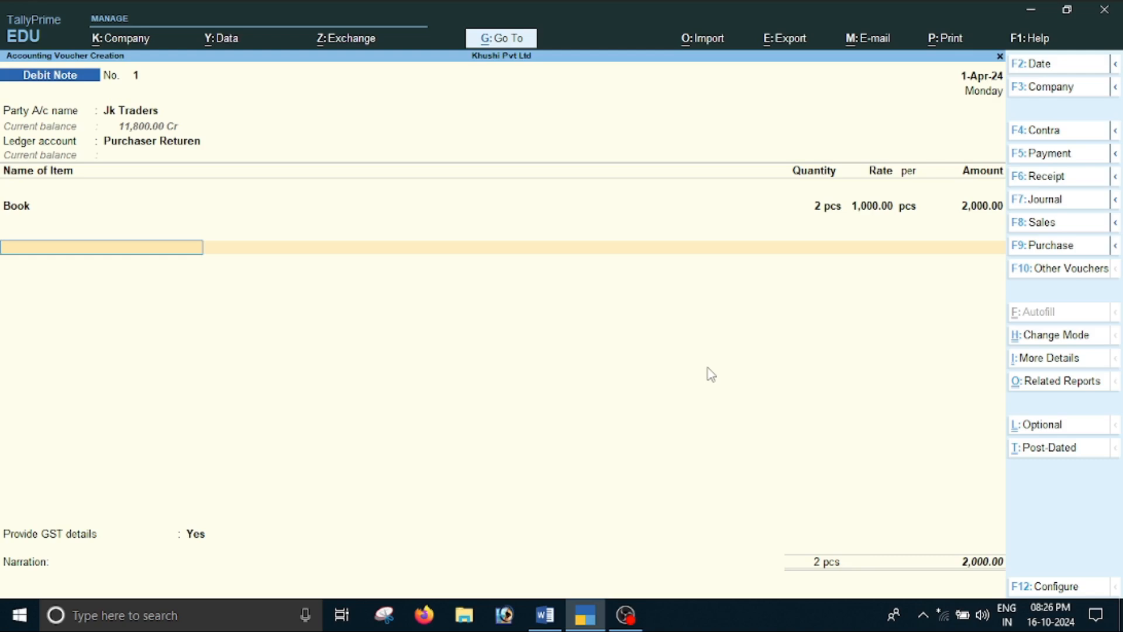
Add the Cgst and Sgst ledgers with their calculated amounts and set Provide GST details to No
{"action": "type", "text": "c"}
{"action": "key", "text": "Return"}
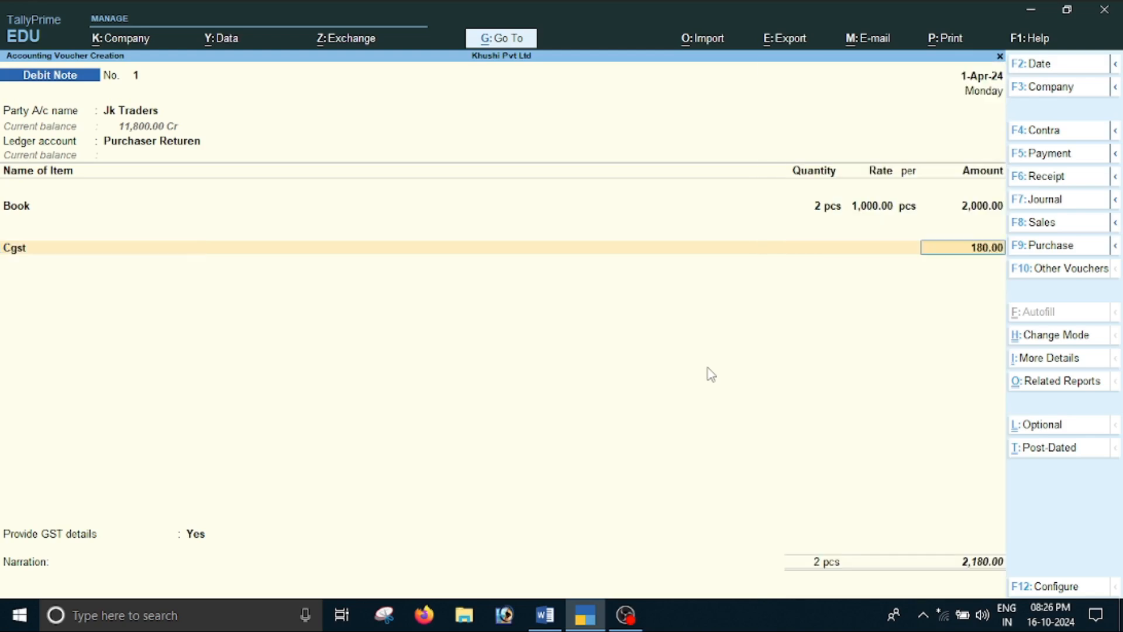
{"action": "key", "text": "Return"}
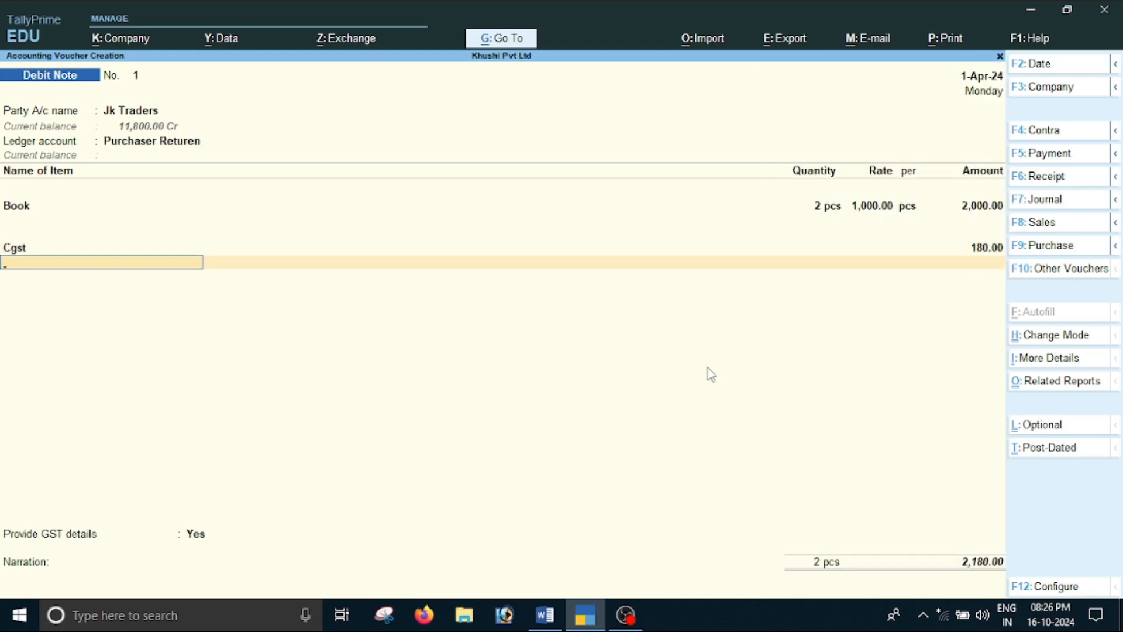
{"action": "type", "text": "s"}
{"action": "key", "text": "Return"}
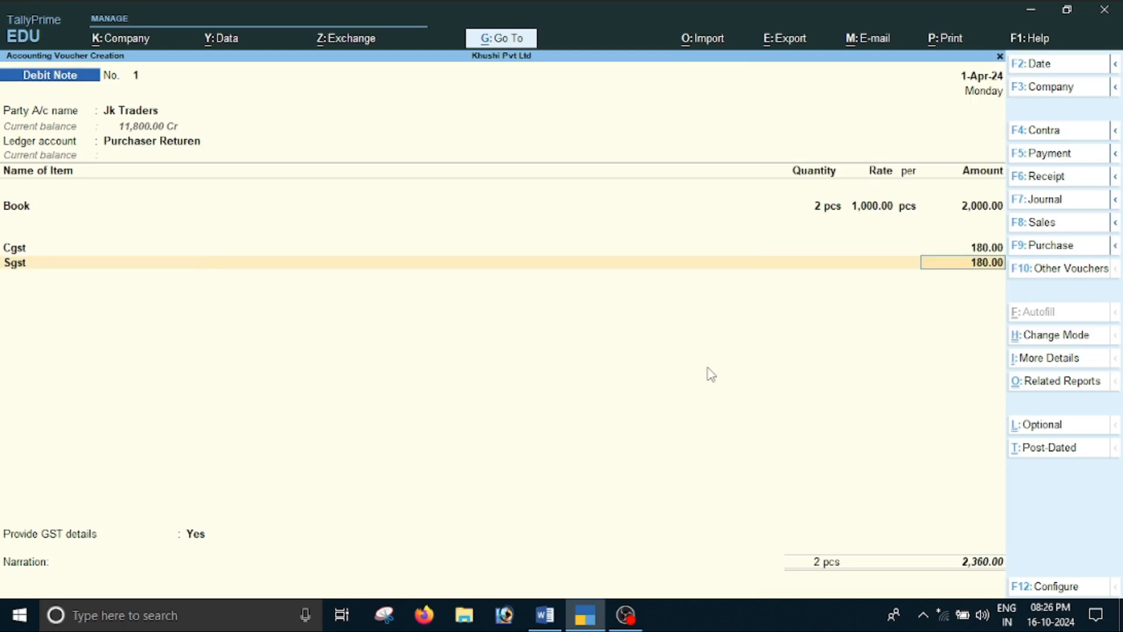
{"action": "key", "text": "Return"}
{"action": "key", "text": "Return"}
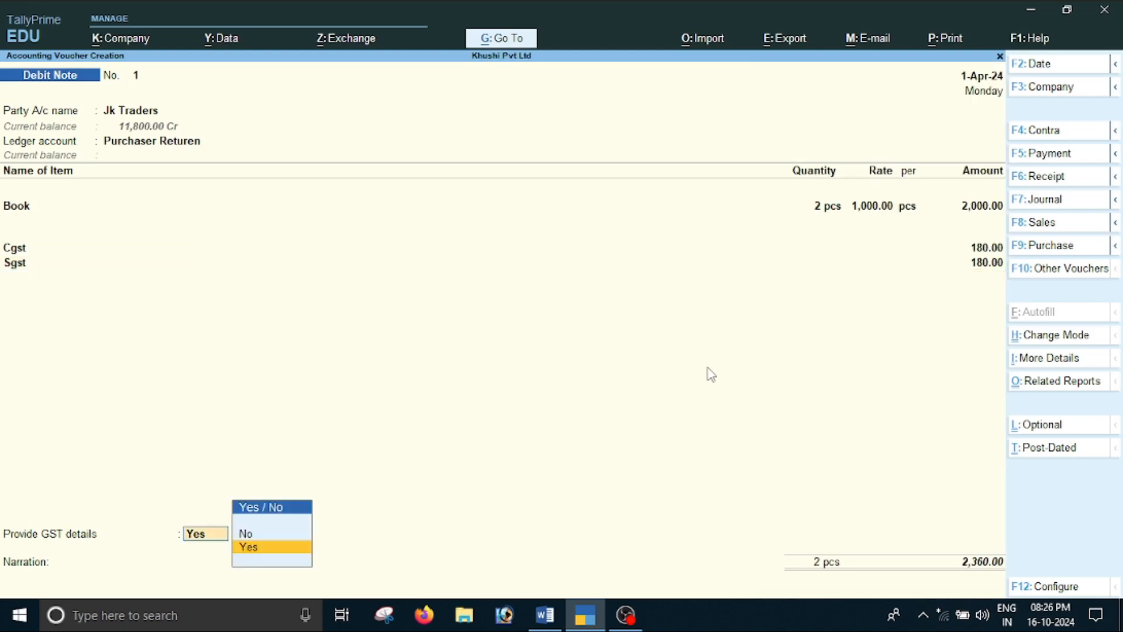
{"action": "key", "text": "Up"}
Accept the bill-wise details for Jk Traders as Agst Ref pg001 for 2,360.00 Dr and save the debit note
{"action": "key", "text": "Return"}
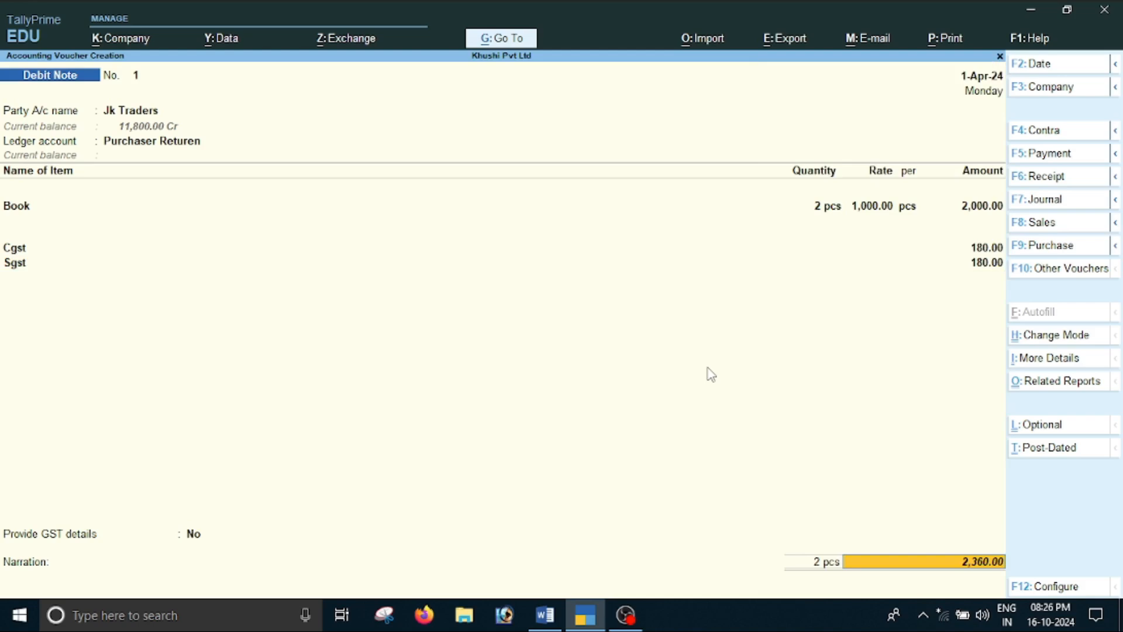
{"action": "key", "text": "Return"}
{"action": "key", "text": "Return"}
{"action": "key", "text": "Return"}
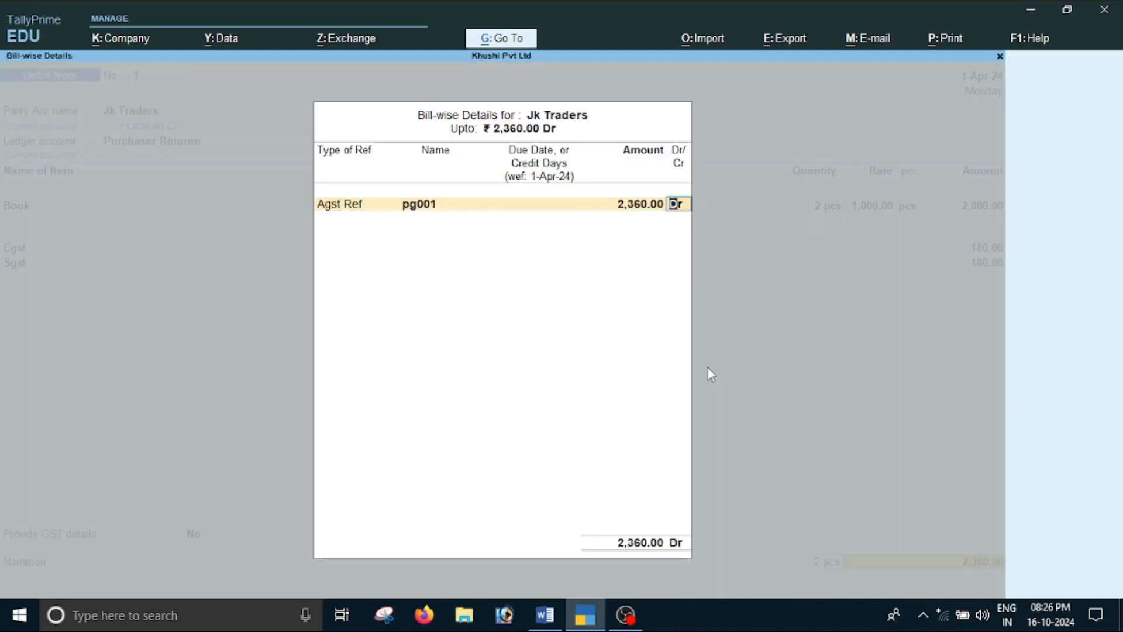
{"action": "key", "text": "Return"}
{"action": "key", "text": "Return"}
{"action": "key", "text": "Return"}
{"action": "key", "text": "Return"}
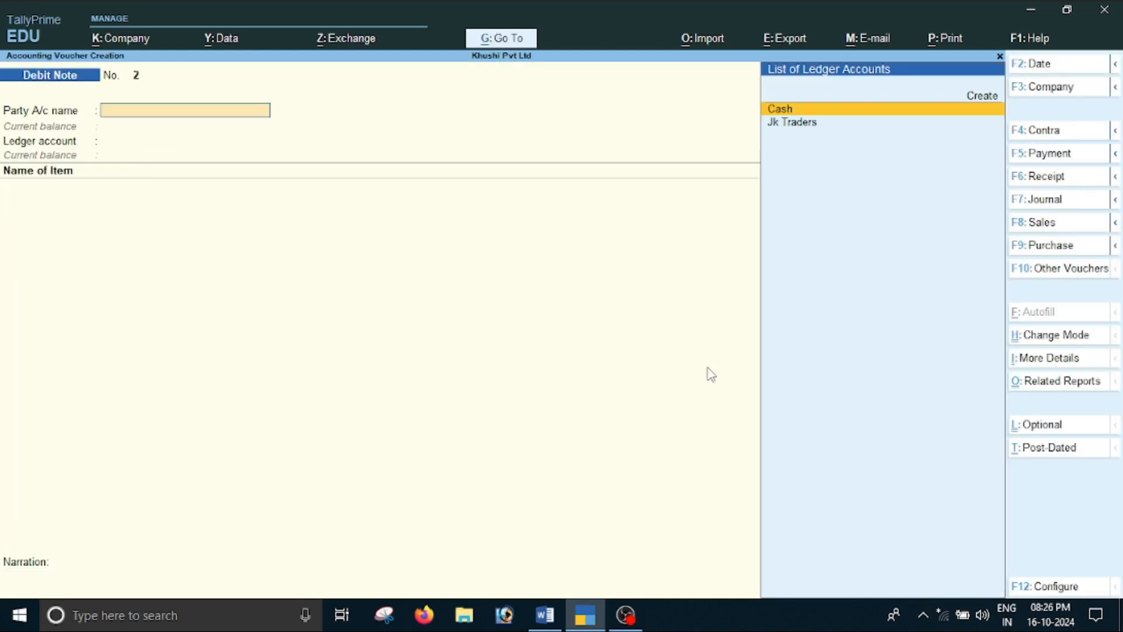
Read the Radha Traders transactions, items D and E, in the Word document and return to TallyPrime
{"action": "key", "text": "alt+Tab"}
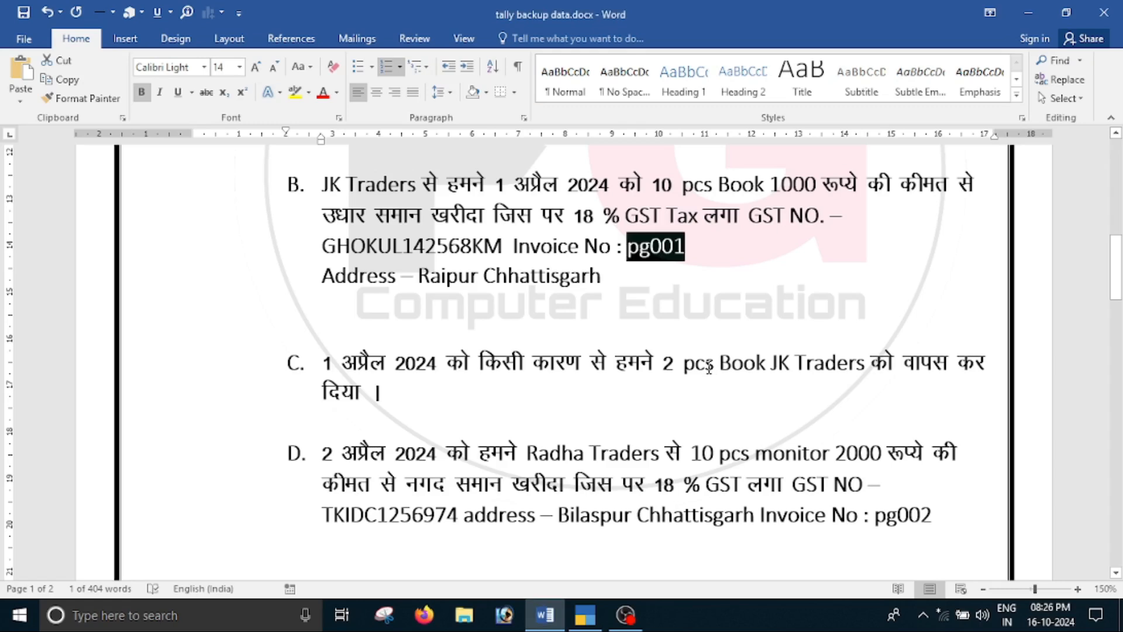
{"action": "scroll", "coordinate": [690, 363], "scroll_direction": "down", "scroll_amount": 5}
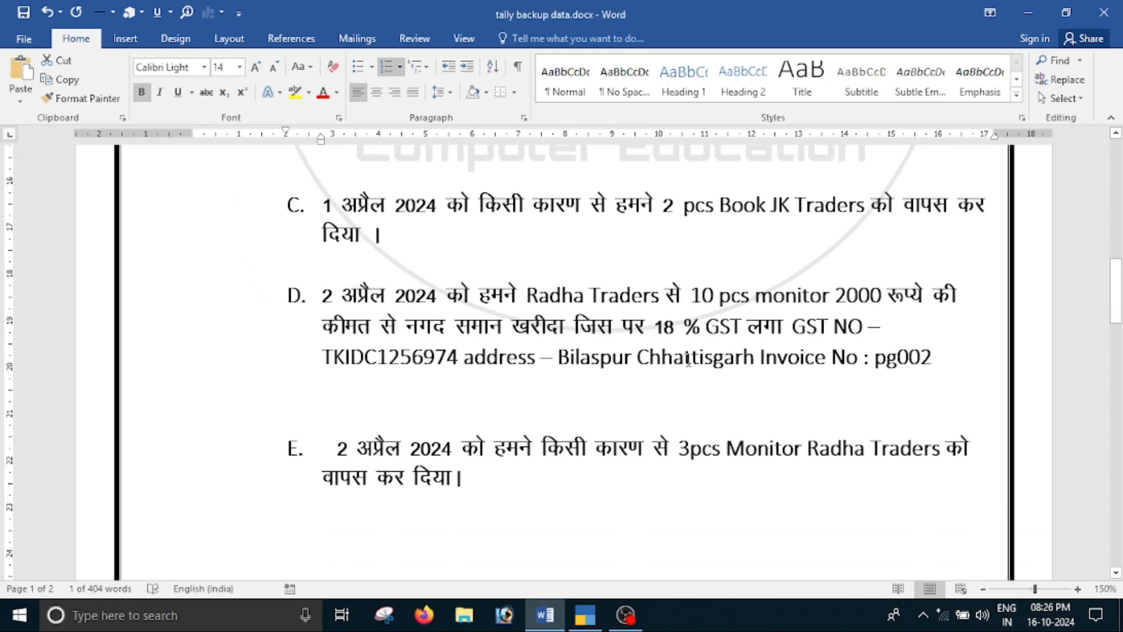
{"action": "key", "text": "alt+Tab"}
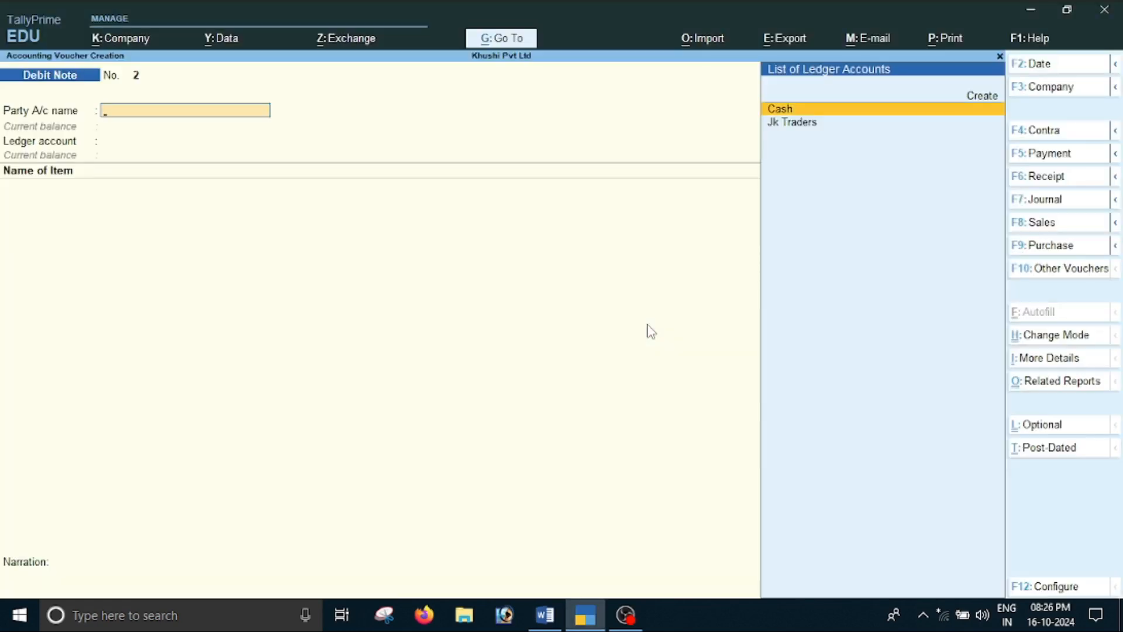
Leave debit note entry and open the Statutory Reports from the Gateway of Tally's additional reports
{"action": "key", "text": "Escape"}
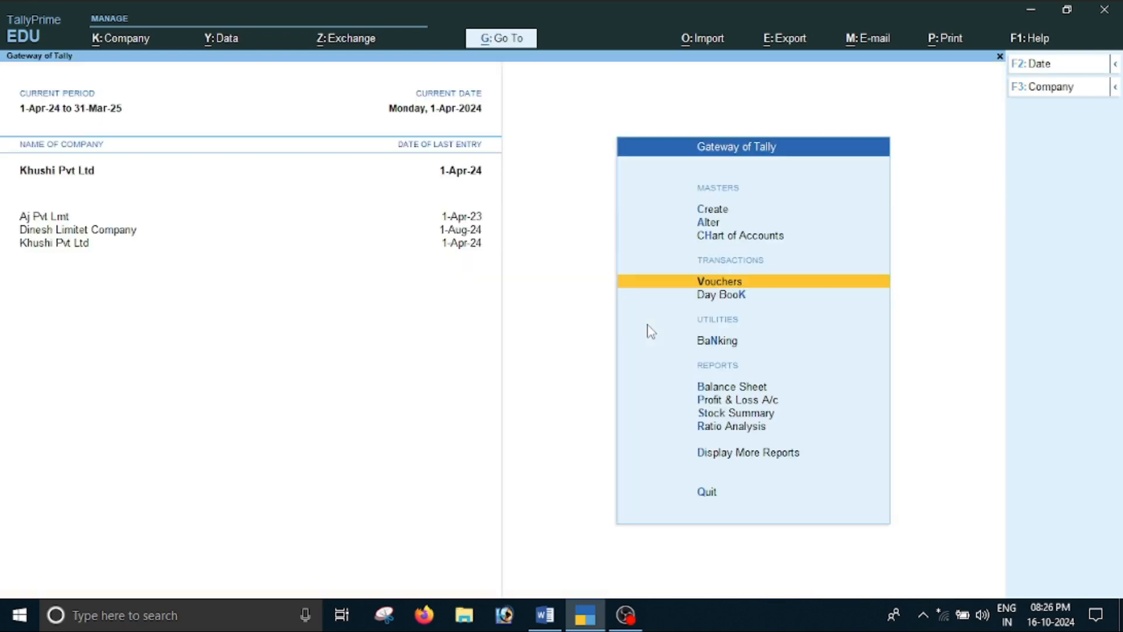
{"action": "key", "text": "Down"}
{"action": "key", "text": "Down"}
{"action": "key", "text": "Down"}
{"action": "key", "text": "Down"}
{"action": "key", "text": "Down"}
{"action": "key", "text": "Down"}
{"action": "key", "text": "Down"}
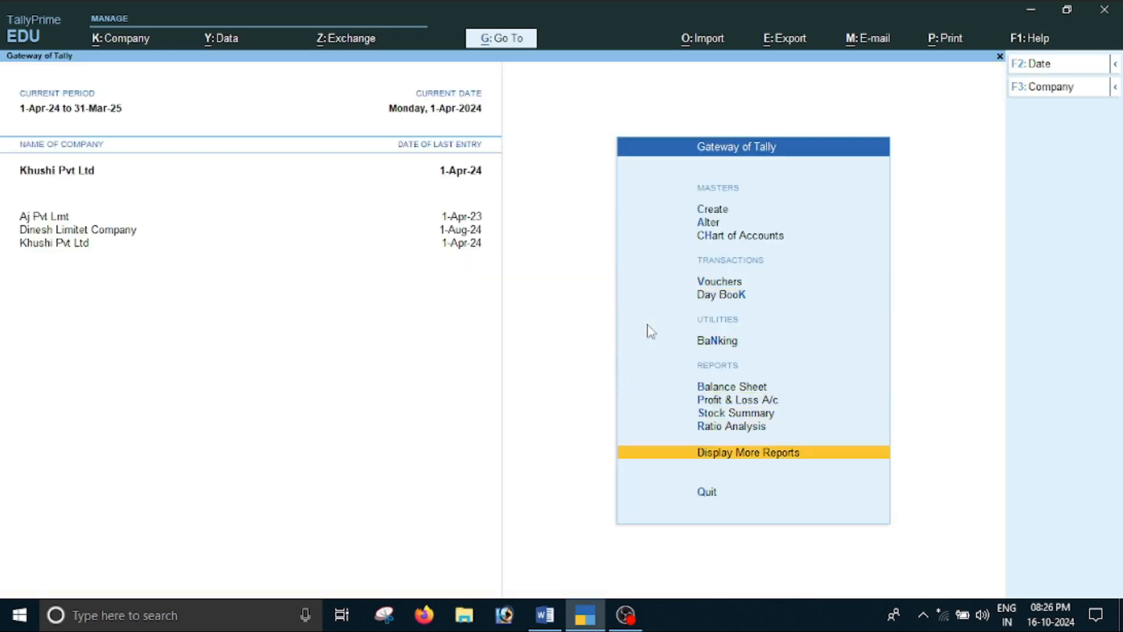
{"action": "key", "text": "Return"}
{"action": "key", "text": "Down"}
{"action": "key", "text": "Down"}
Open the GSTR-2 report from the GST Reports and set its period from 1-4-2024 to 1-4-2024
{"action": "key", "text": "Down"}
{"action": "key", "text": "Down"}
{"action": "key", "text": "Down"}
{"action": "key", "text": "Down"}
{"action": "key", "text": "Down"}
{"action": "key", "text": "Down"}
{"action": "key", "text": "Return"}
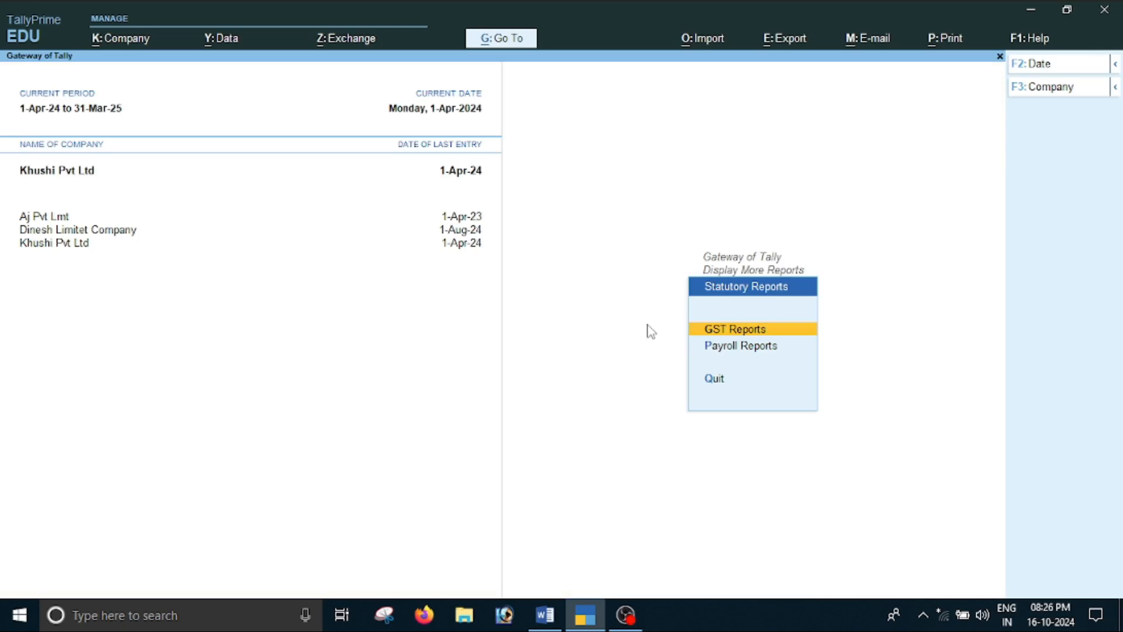
{"action": "key", "text": "Return"}
{"action": "key", "text": "Down"}
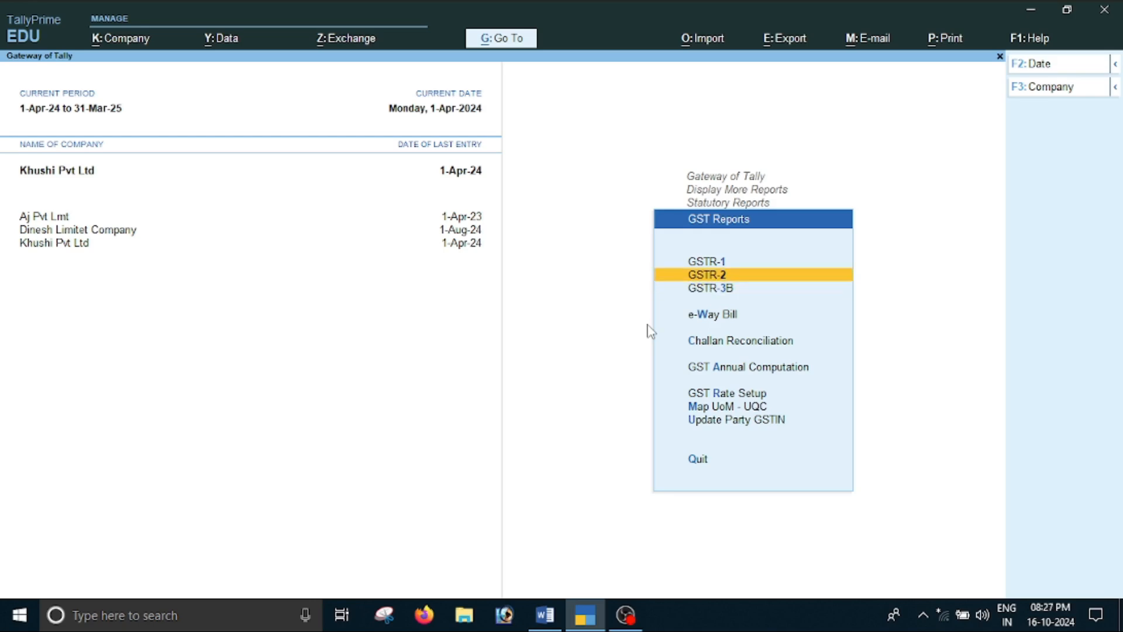
{"action": "key", "text": "Return"}
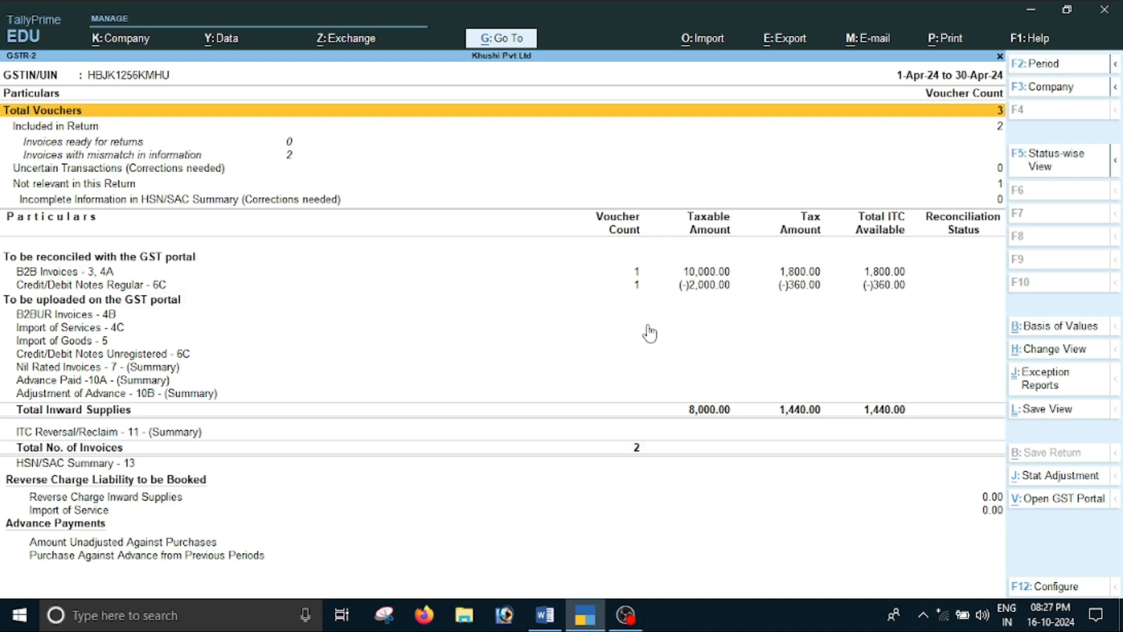
{"action": "key", "text": "Down"}
{"action": "key", "text": "F2"}
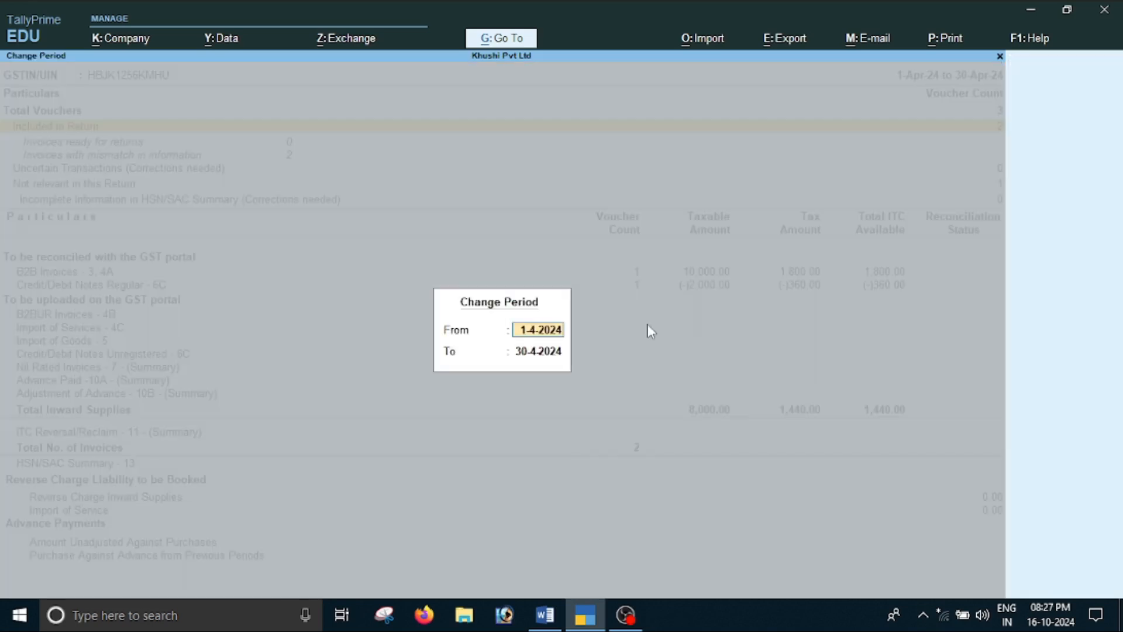
{"action": "type", "text": "1-4"}
{"action": "key", "text": "Return"}
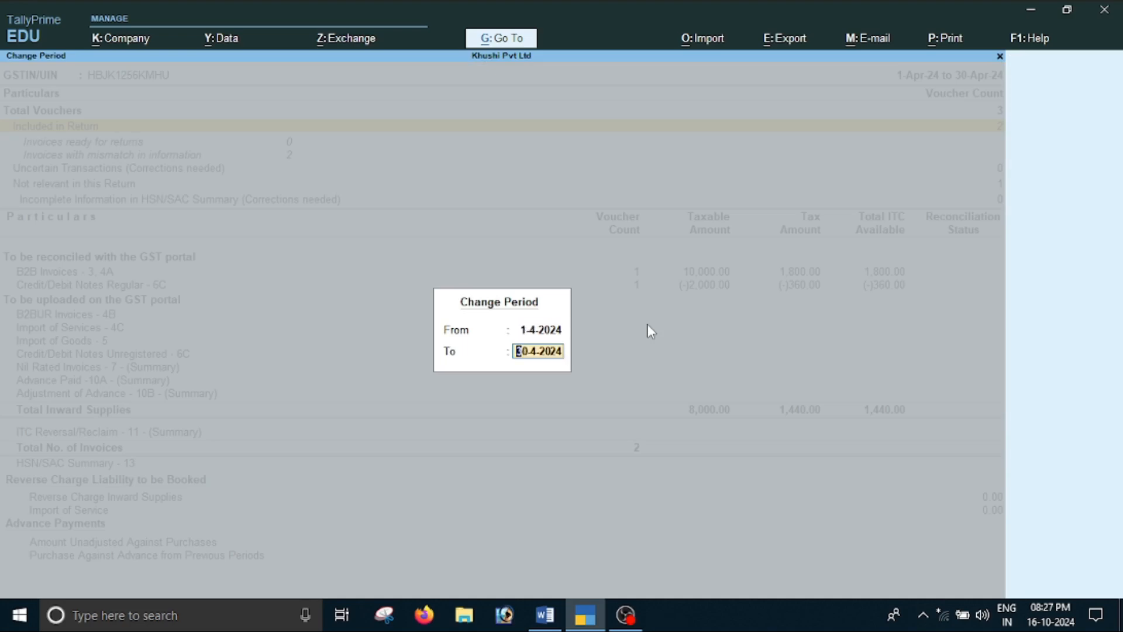
{"action": "type", "text": "1-4"}
{"action": "key", "text": "Return"}
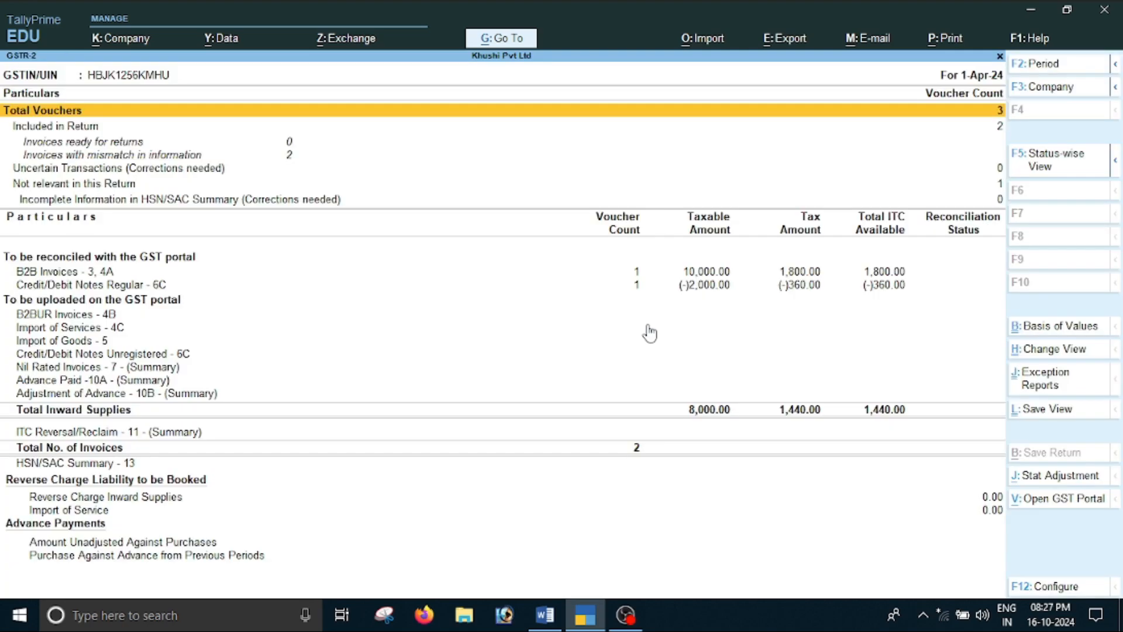
Compare the taxable and tax amounts of the B2B Invoices and Credit/Debit Notes Regular rows with Total Inward Supplies
{"action": "key", "text": "Down"}
{"action": "key", "text": "Down"}
{"action": "key", "text": "Down"}
{"action": "key", "text": "Down"}
{"action": "key", "text": "Down"}
{"action": "key", "text": "Down"}
{"action": "key", "text": "Up"}
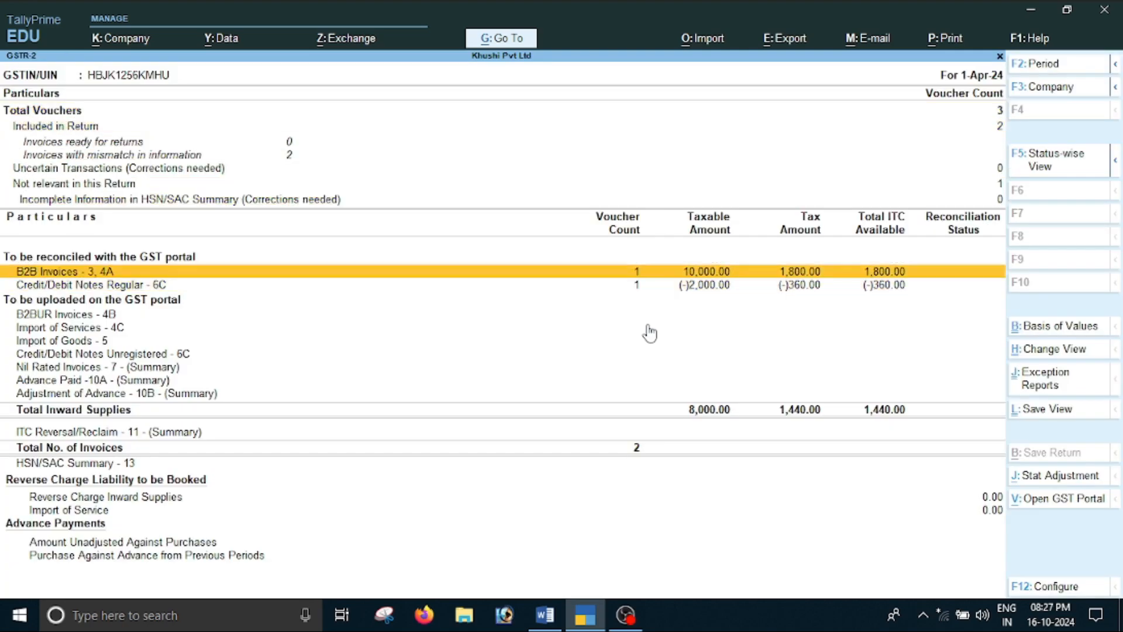
{"action": "left_click", "coordinate": [709, 287]}
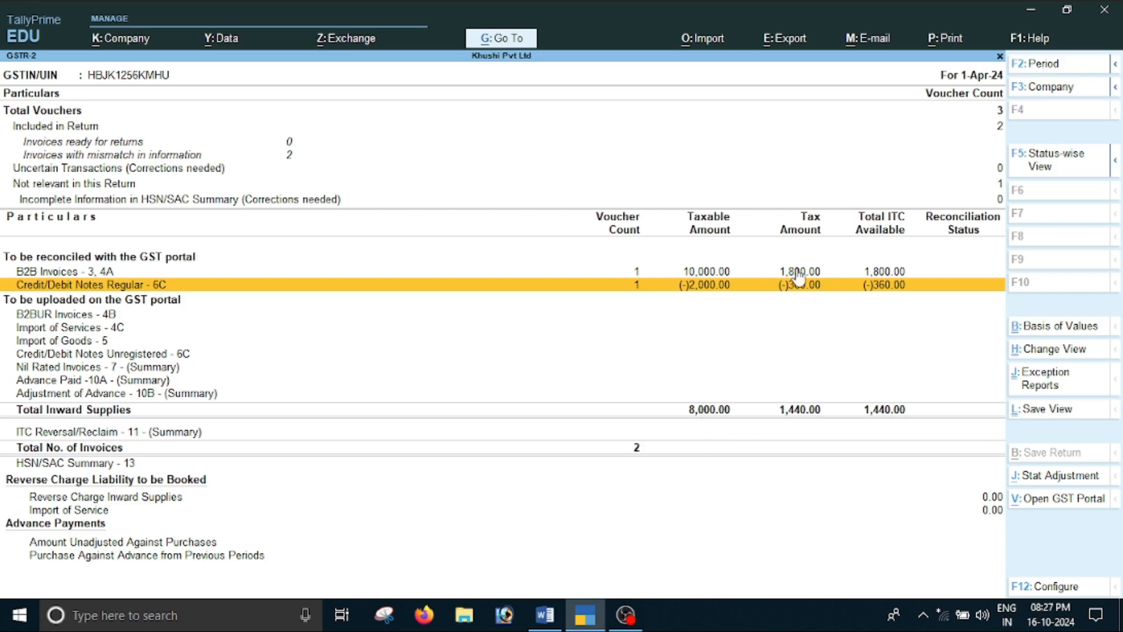
{"action": "key", "text": "Up"}
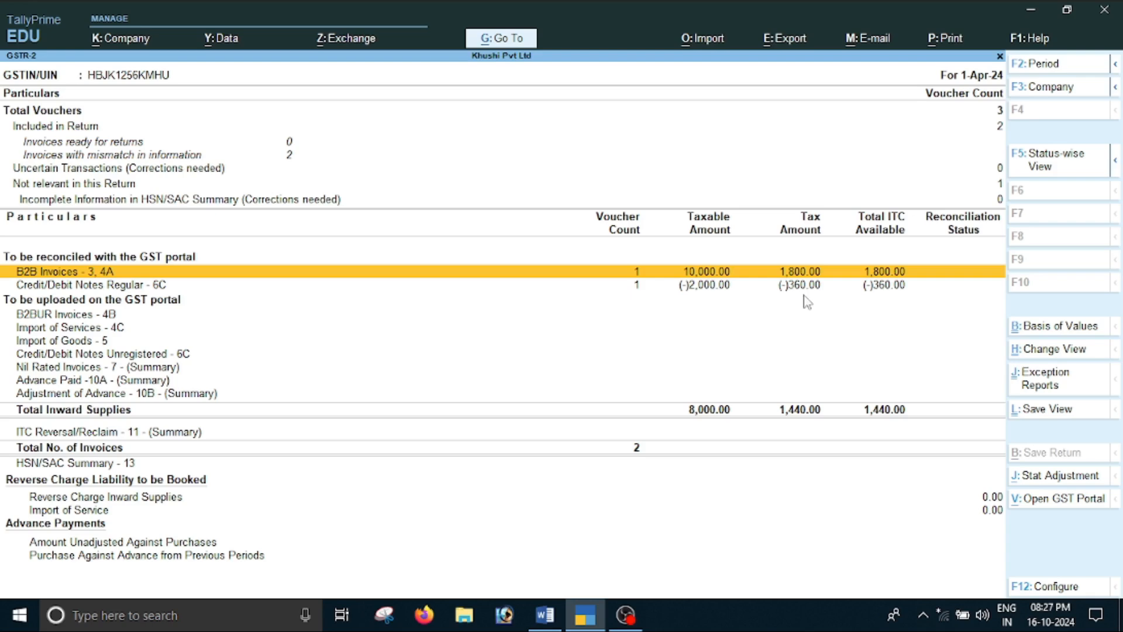
{"action": "key", "text": "Down"}
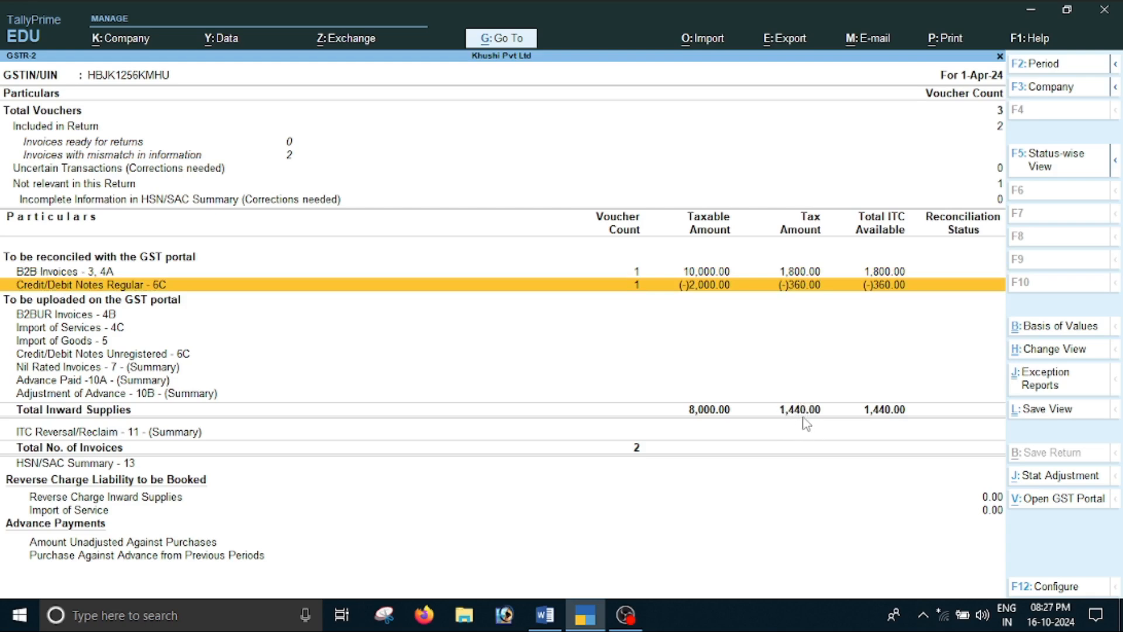
{"action": "key", "text": "Up"}
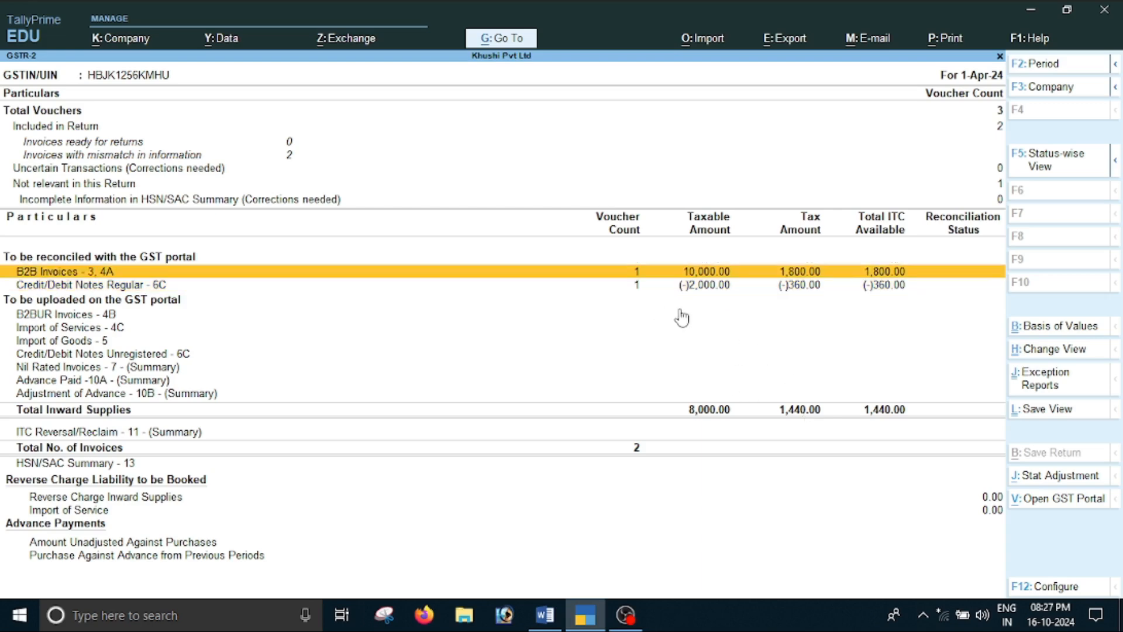
View the supplier details of B2B Invoices and of Credit/Debit Notes Regular, and leave the GSTR-2 report
{"action": "key", "text": "Return"}
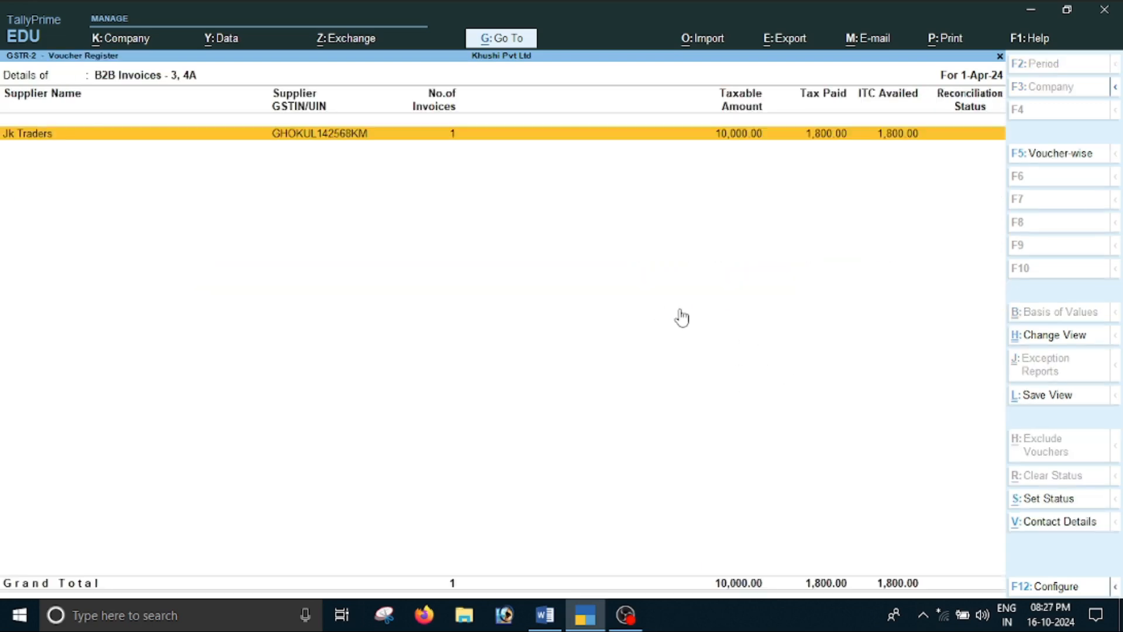
{"action": "key", "text": "Escape"}
{"action": "key", "text": "Down"}
{"action": "key", "text": "Return"}
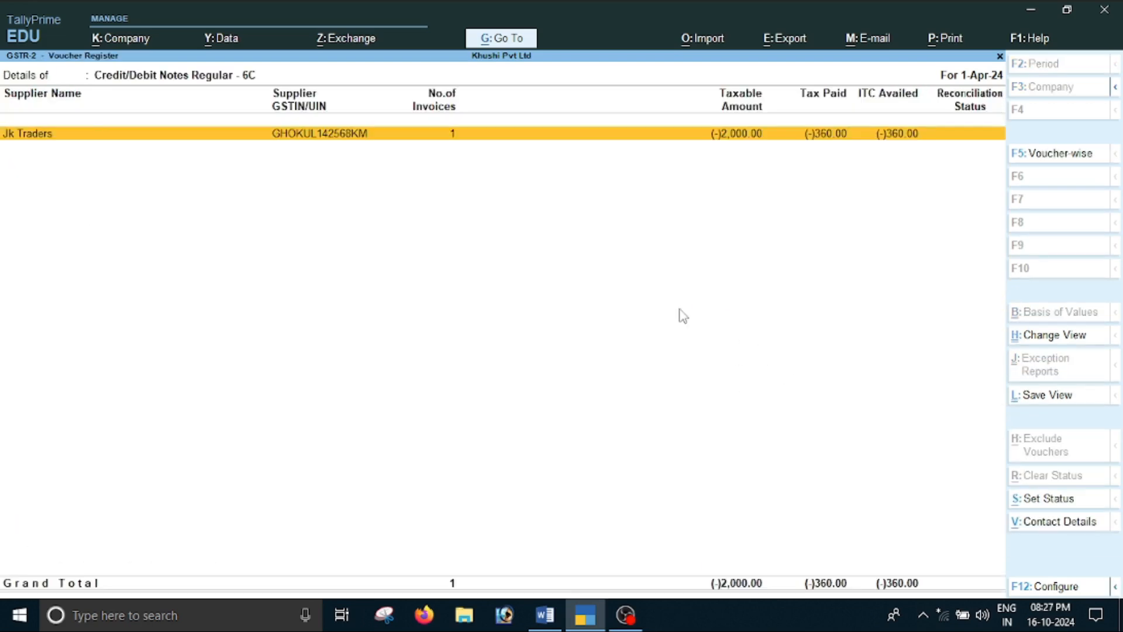
{"action": "key", "text": "Escape"}
{"action": "key", "text": "Escape"}
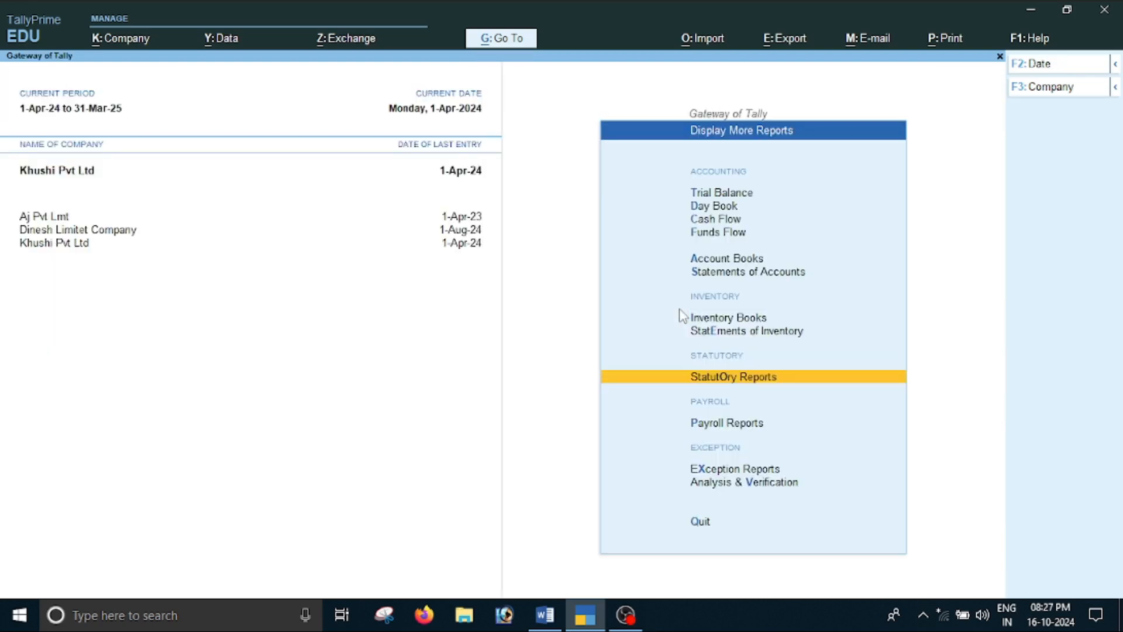
Read item D, the Radha Traders cash purchase with GST, in the Word document and return to TallyPrime
{"action": "key", "text": "alt+Tab"}
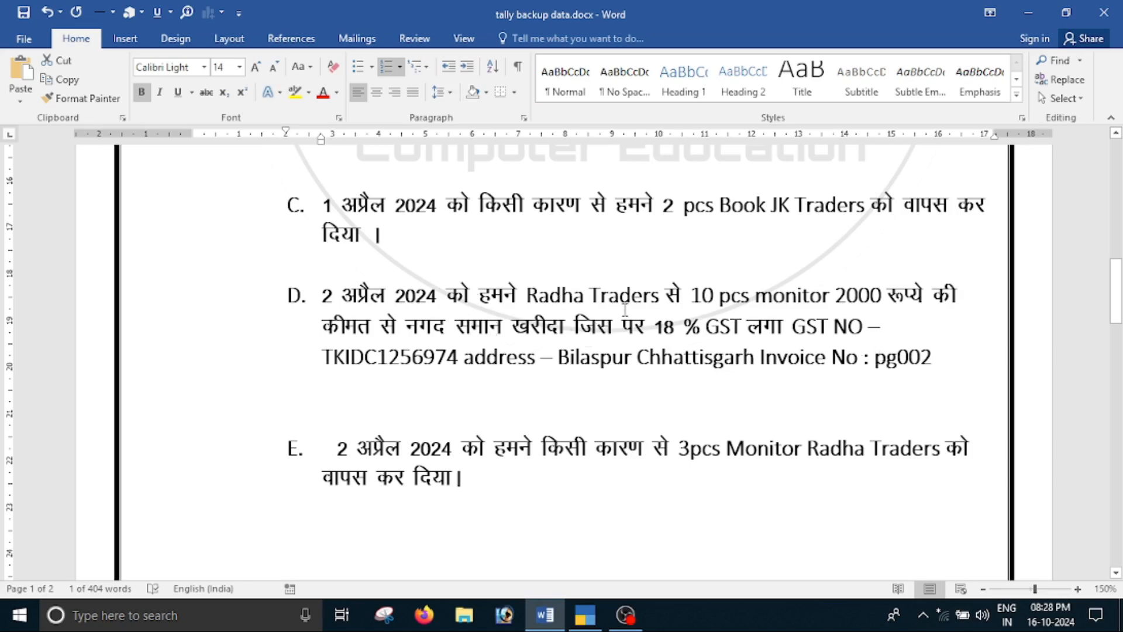
{"action": "left_click_drag", "start_coordinate": [406, 326], "coordinate": [513, 329]}
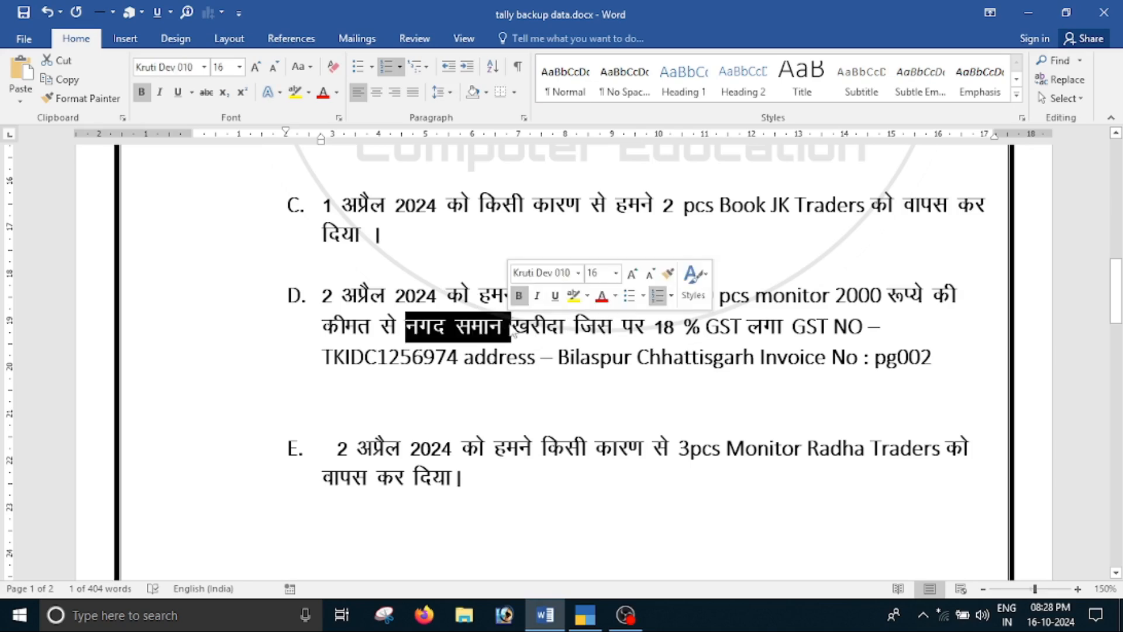
{"action": "left_click", "coordinate": [662, 357]}
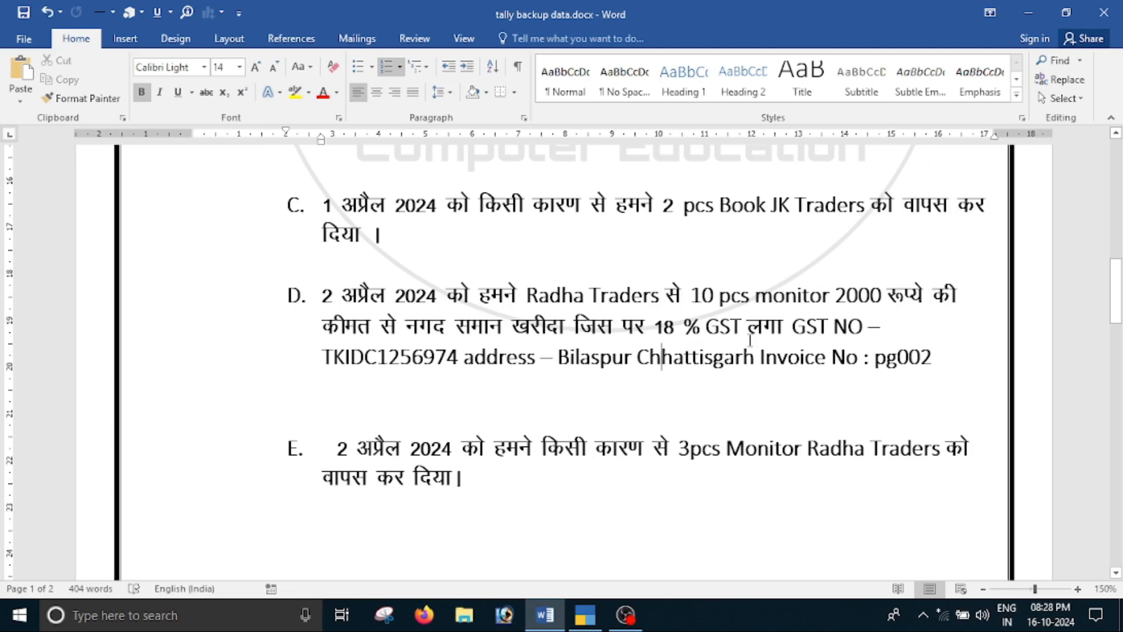
{"action": "key", "text": "alt+Tab"}
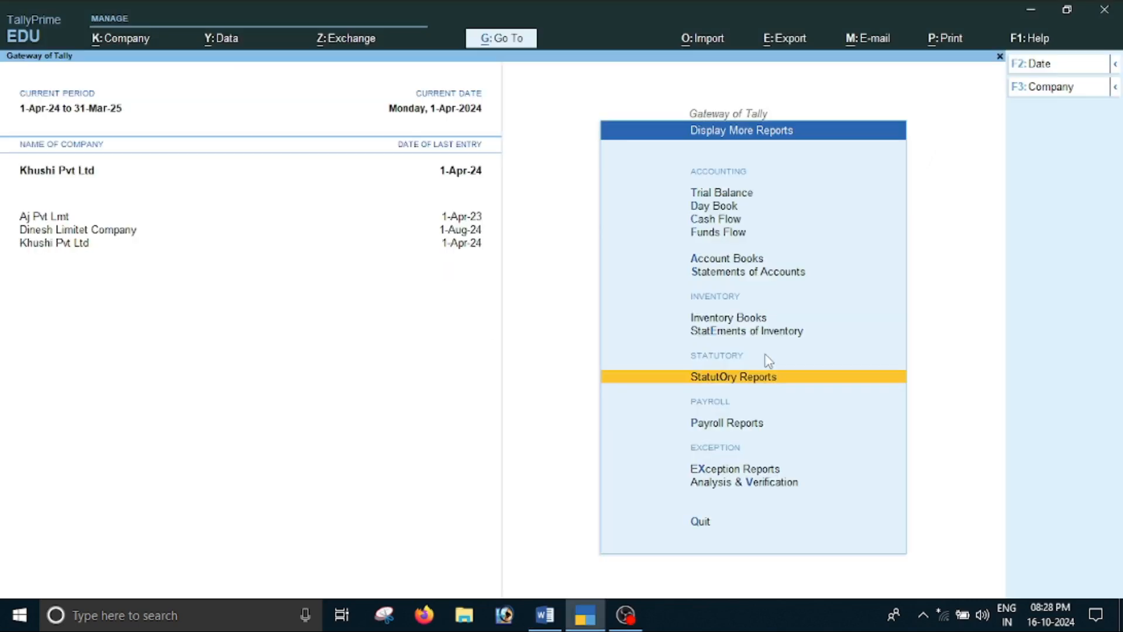
Start a new purchase voucher from the Gateway of Tally and set its date to 2-4-2024
{"action": "key", "text": "Up"}
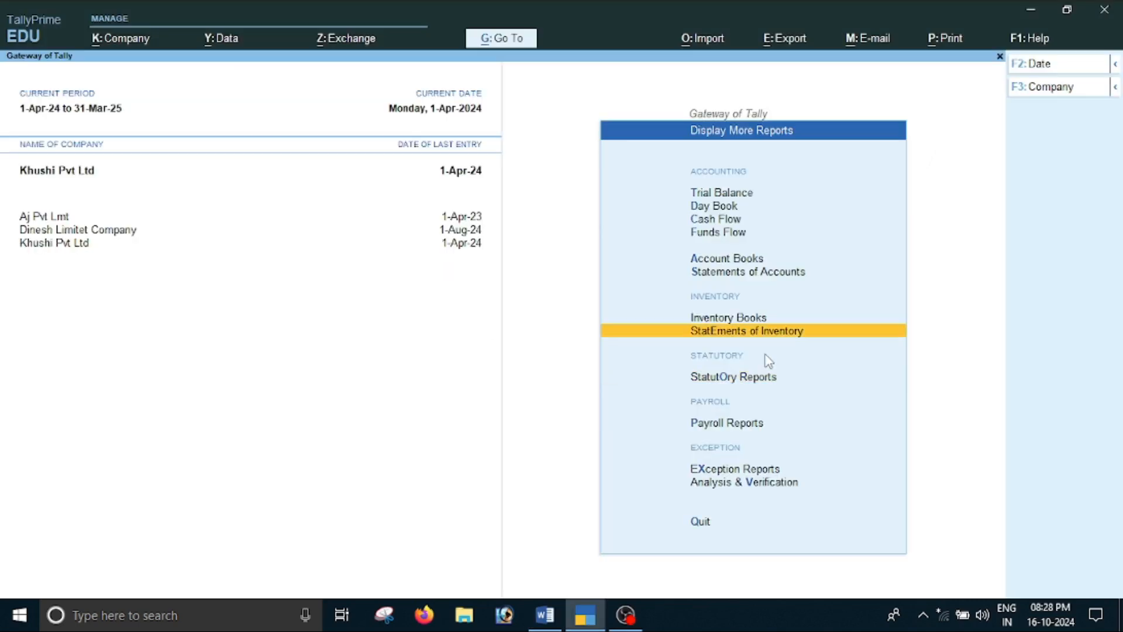
{"action": "key", "text": "Escape"}
{"action": "key", "text": "Up"}
{"action": "key", "text": "Up"}
{"action": "key", "text": "Up"}
{"action": "key", "text": "Up"}
{"action": "key", "text": "Up"}
{"action": "key", "text": "Up"}
{"action": "key", "text": "Up"}
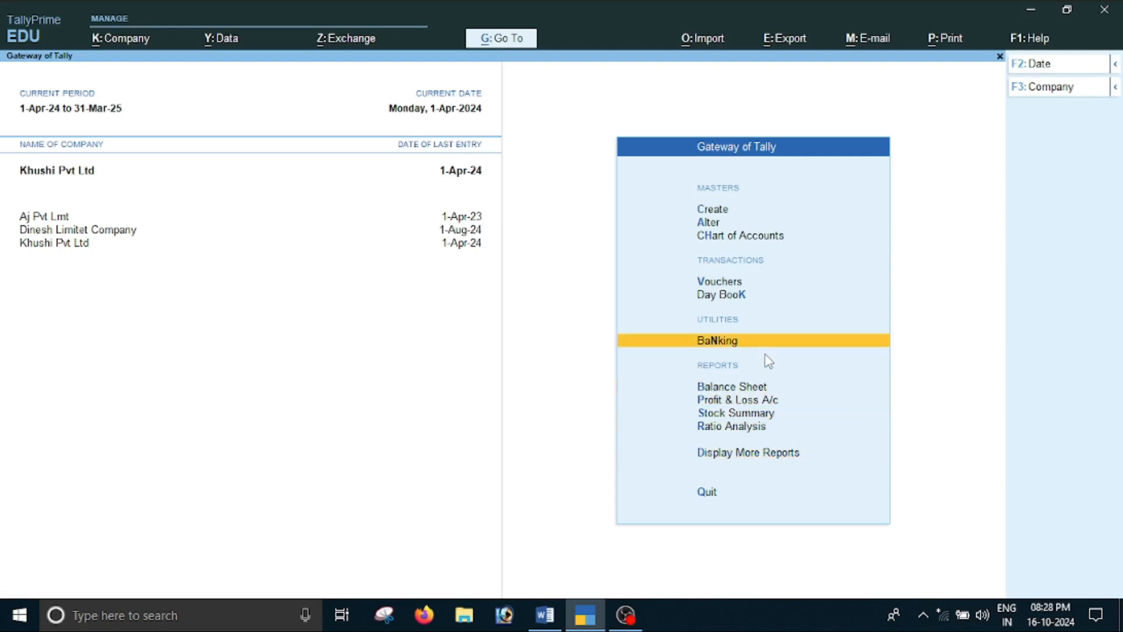
{"action": "key", "text": "Return"}
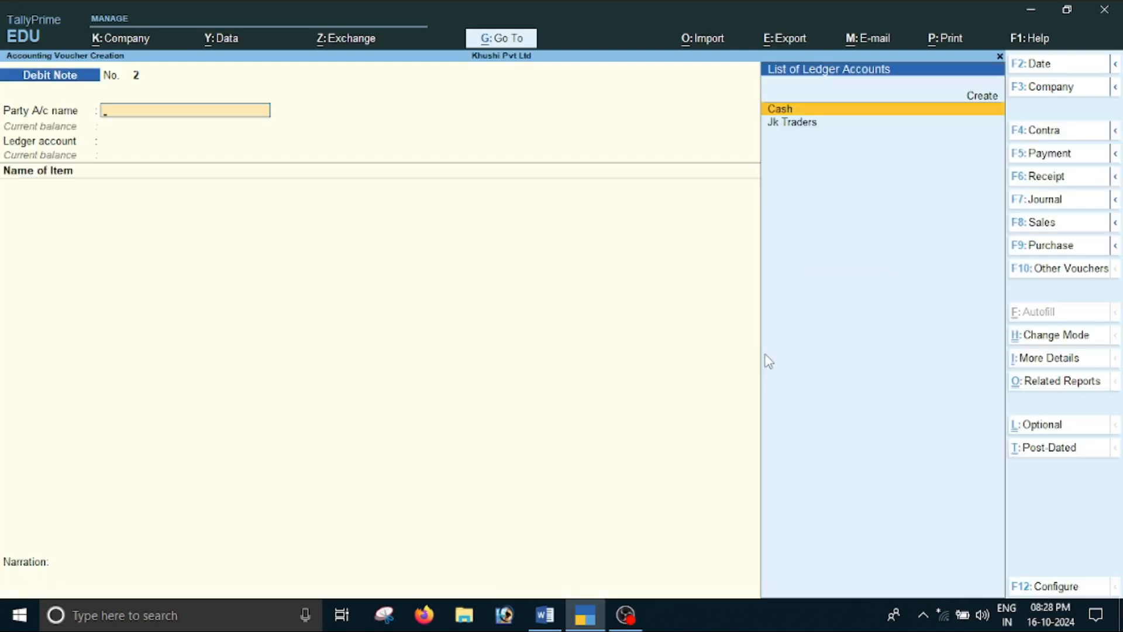
{"action": "key", "text": "F9"}
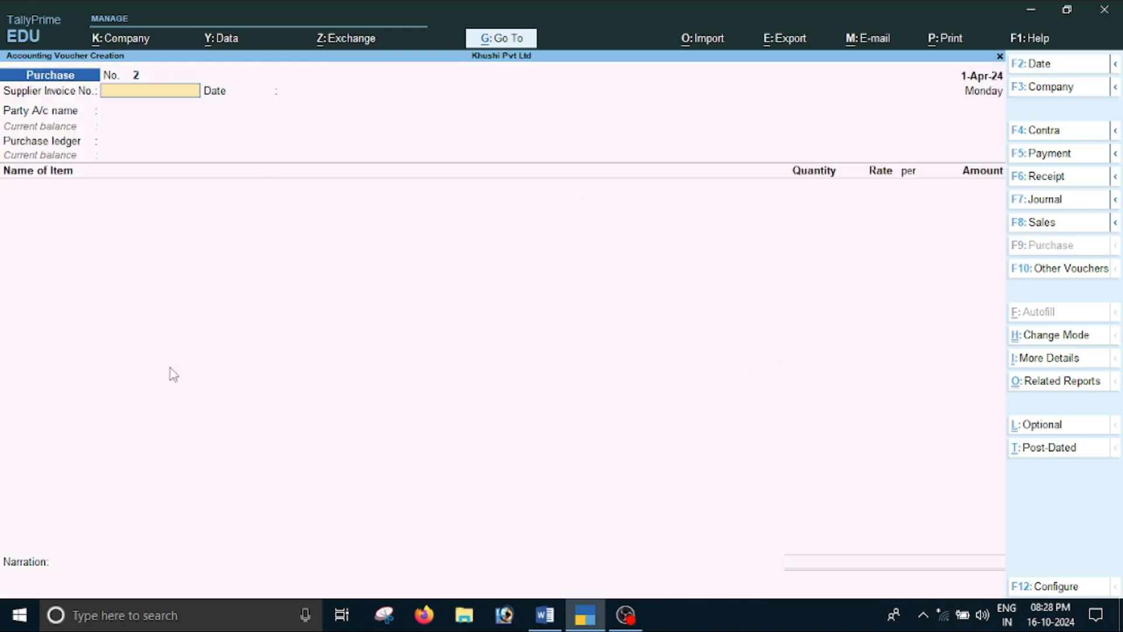
{"action": "key", "text": "F2"}
{"action": "type", "text": "2-4-2024"}
{"action": "key", "text": "alt+Tab"}
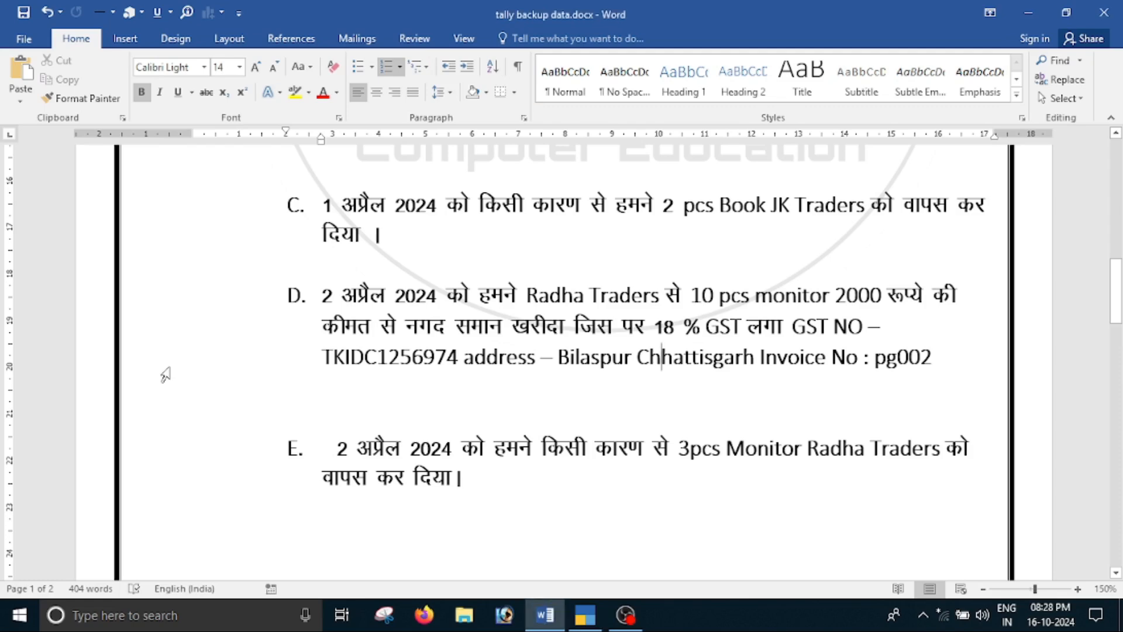
{"action": "key", "text": "alt+Tab"}
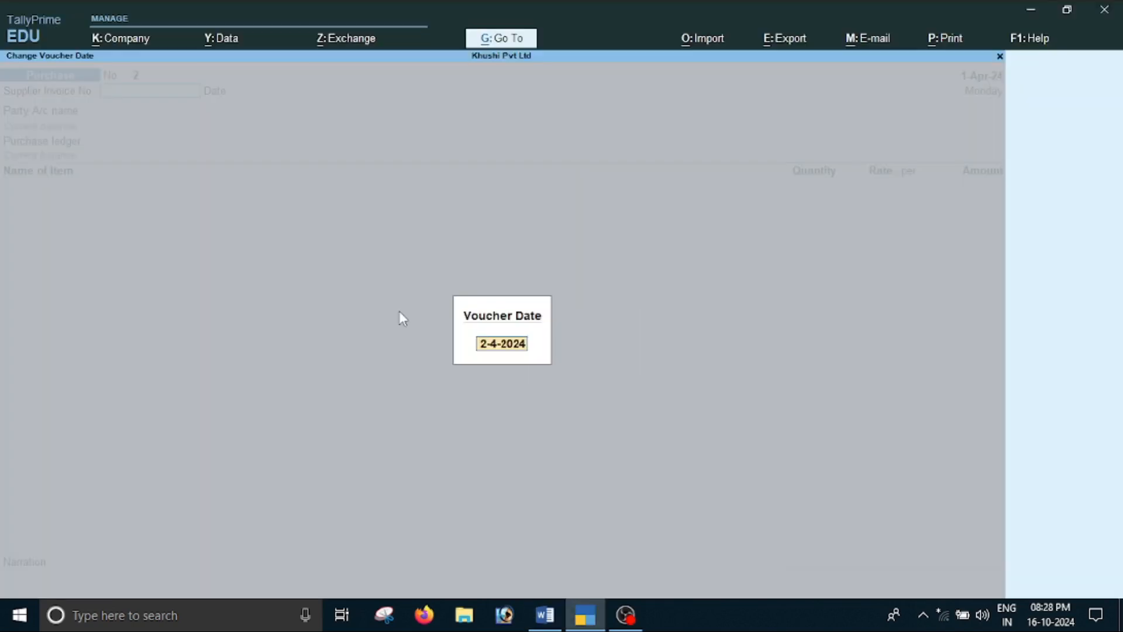
{"action": "type", "text": "2-4"}
{"action": "key", "text": "Return"}
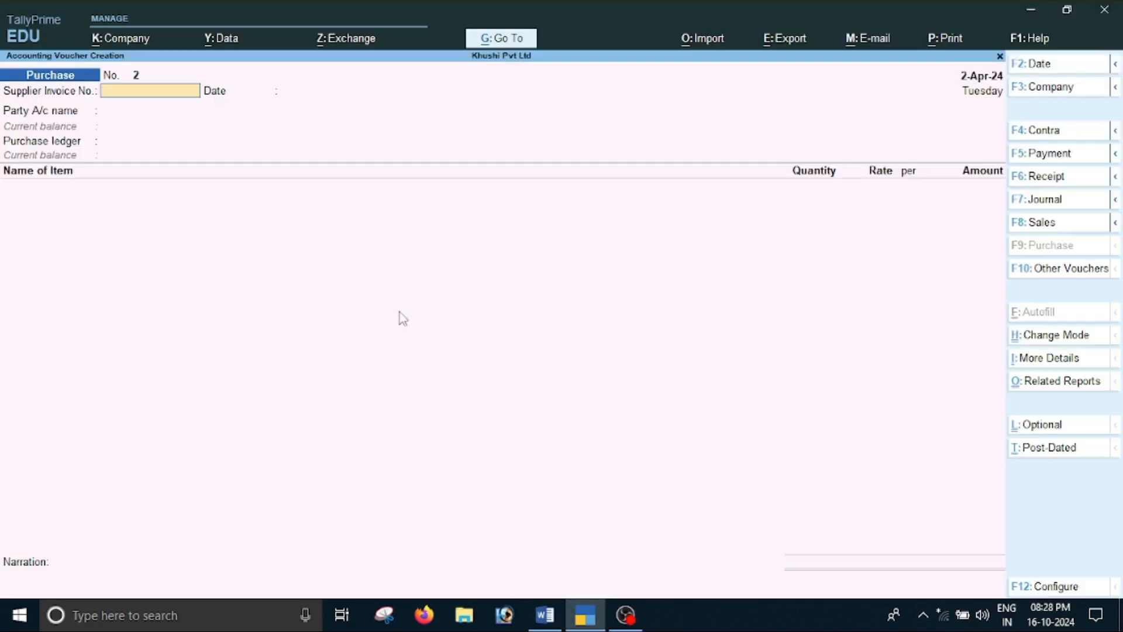
Copy invoice number pg002 from the Word document into the voucher's supplier invoice number and accept 2-Apr-24 as its date
{"action": "key", "text": "alt+Tab"}
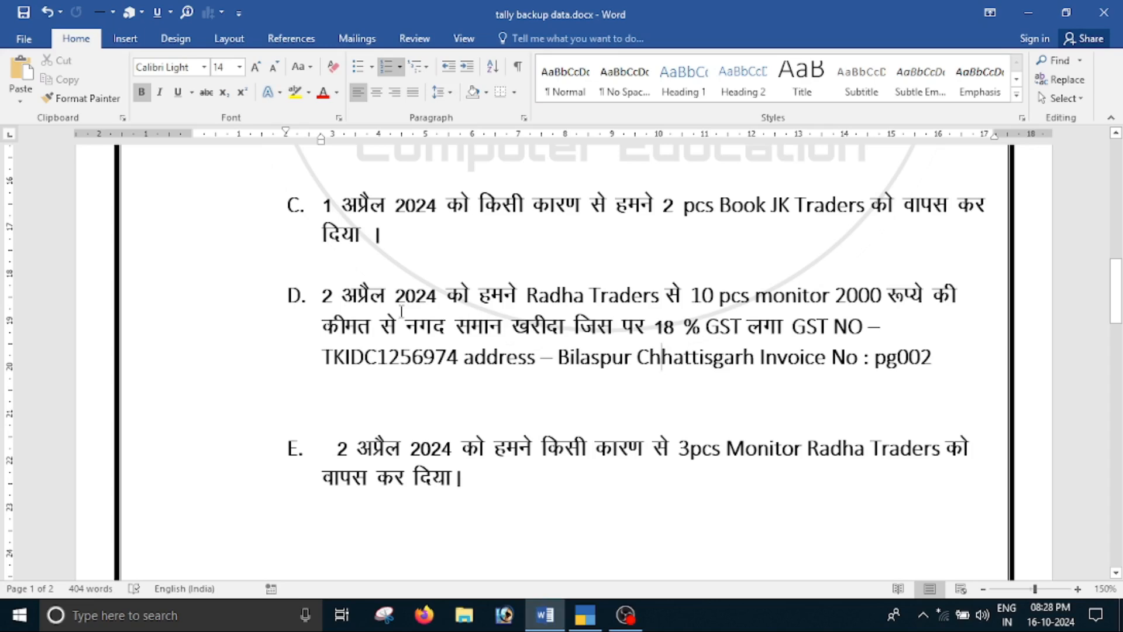
{"action": "double_click", "coordinate": [897, 357]}
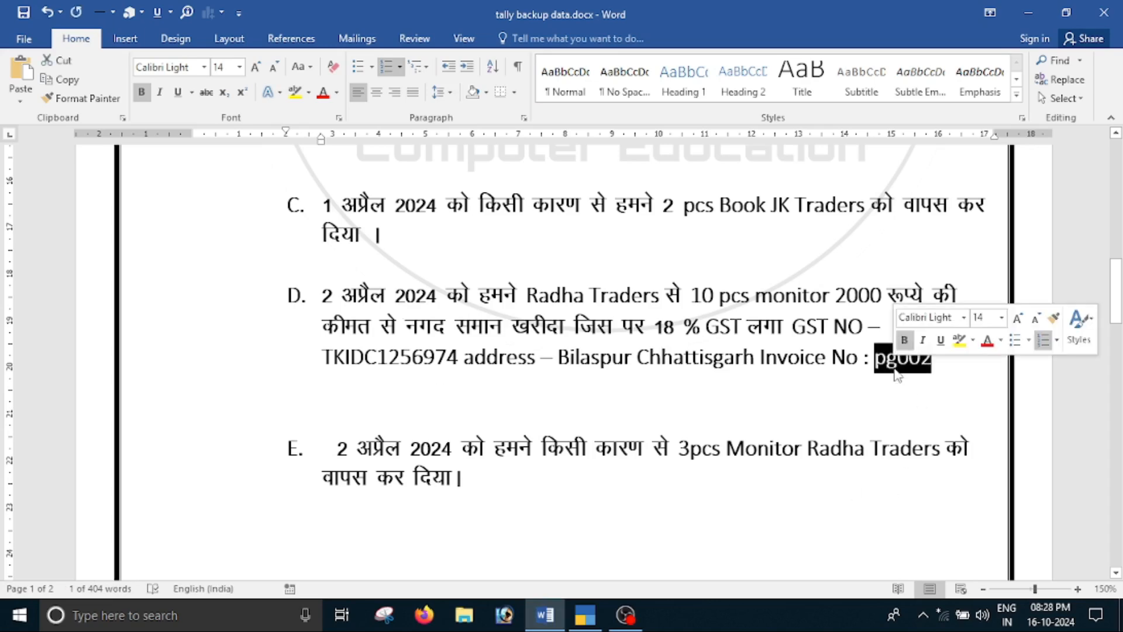
{"action": "key", "text": "ctrl+c"}
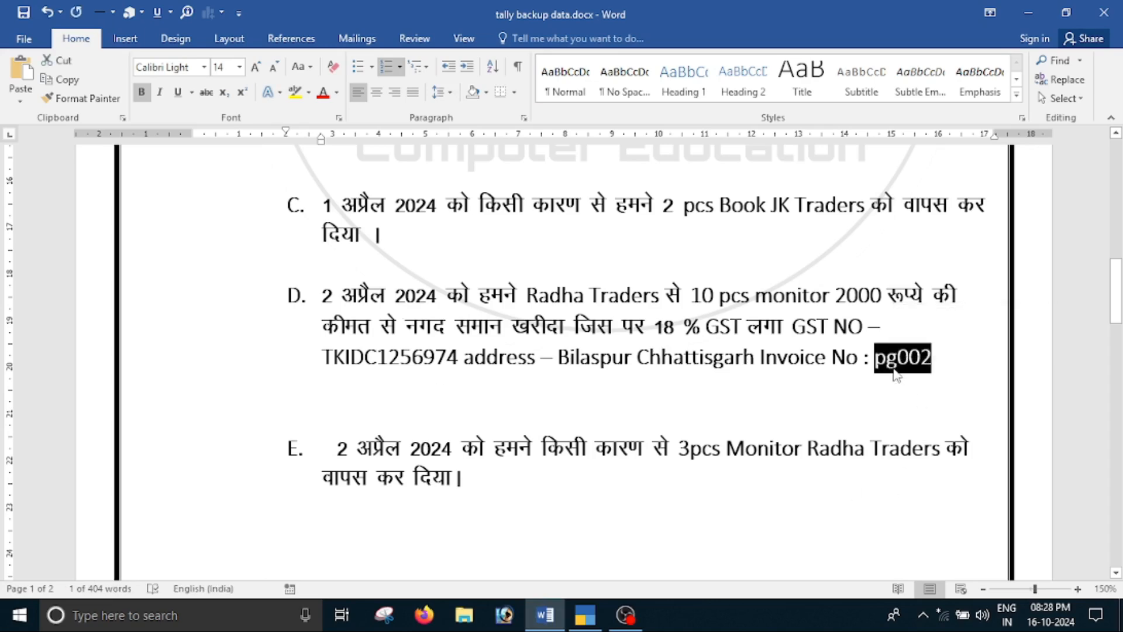
{"action": "key", "text": "alt+Tab"}
{"action": "key", "text": "ctrl+v"}
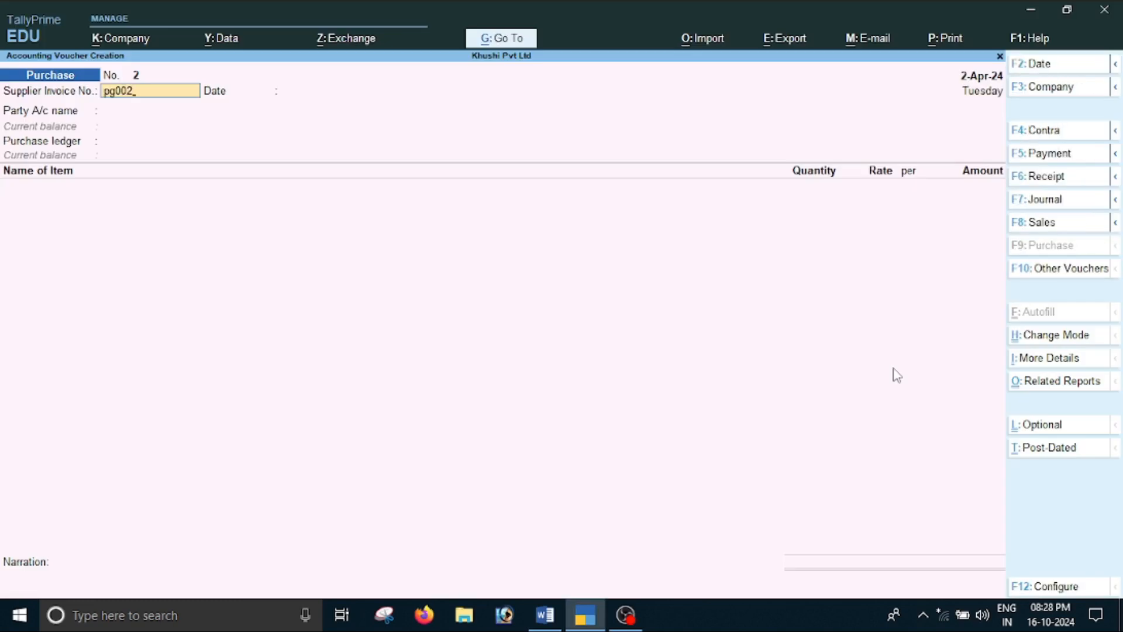
{"action": "key", "text": "Return"}
{"action": "key", "text": "Return"}
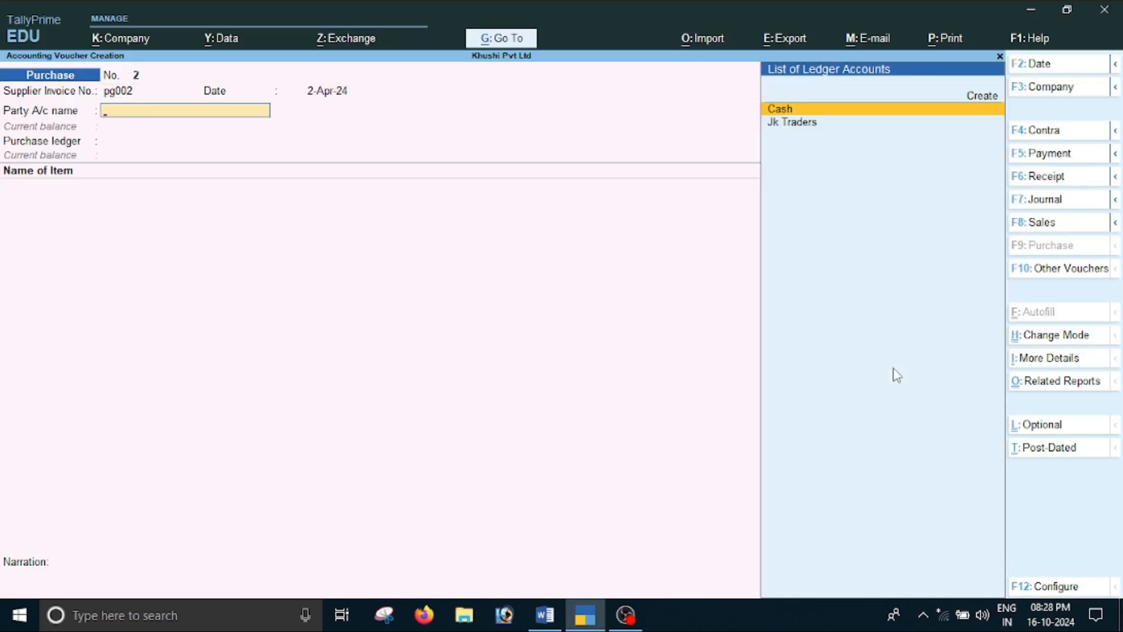
Check the payment type in the Word document, choose Cash as the party account, and leave the receipt and order details blank
{"action": "key", "text": "alt+Tab"}
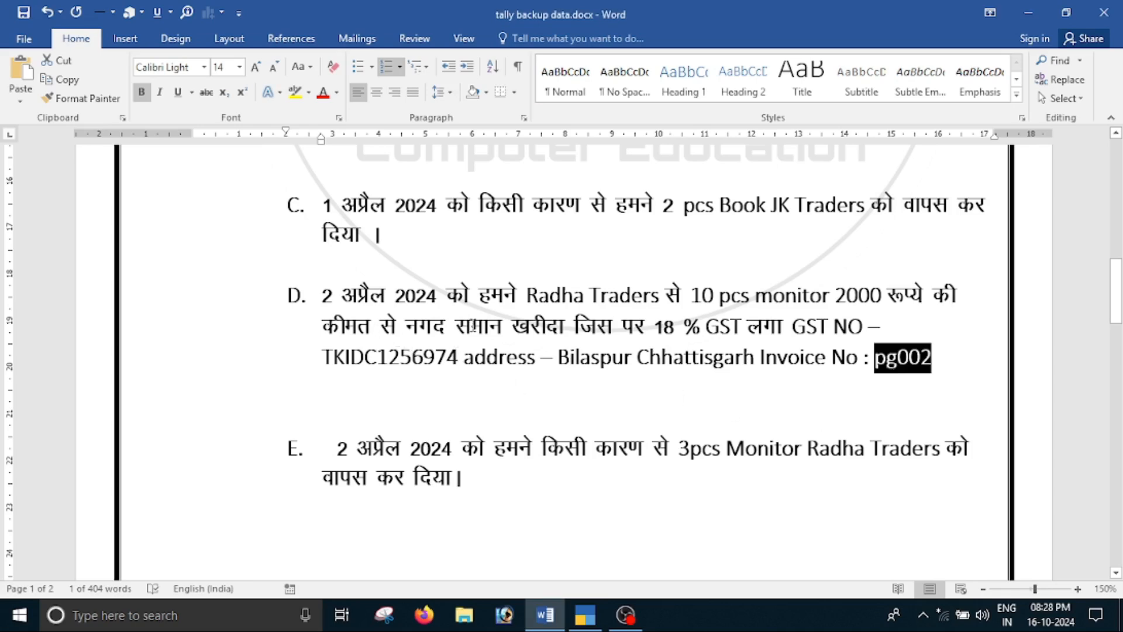
{"action": "key", "text": "alt+Tab"}
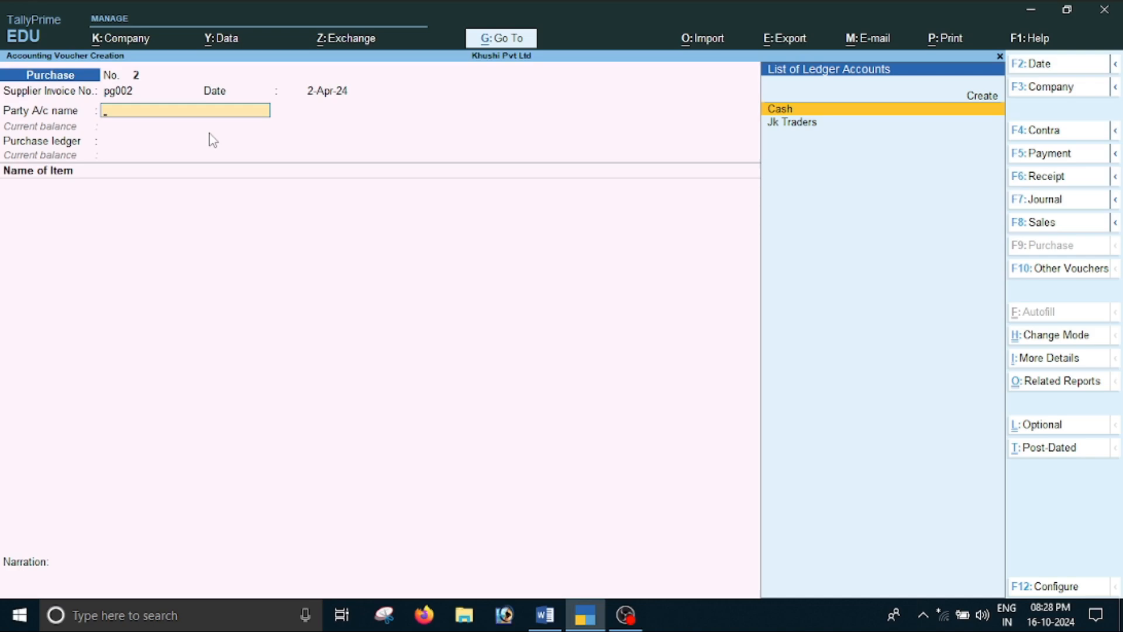
{"action": "key", "text": "Return"}
{"action": "key", "text": "Return"}
{"action": "key", "text": "Return"}
{"action": "key", "text": "Return"}
{"action": "key", "text": "Return"}
{"action": "key", "text": "Return"}
{"action": "key", "text": "Return"}
{"action": "key", "text": "Return"}
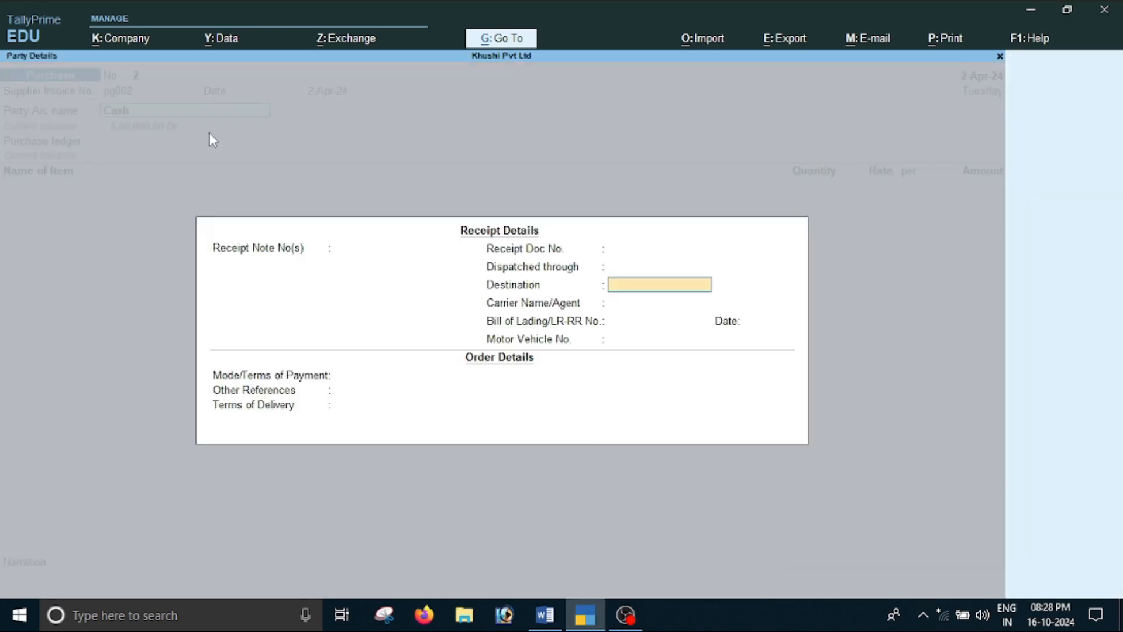
{"action": "key", "text": "Return"}
{"action": "key", "text": "Return"}
{"action": "key", "text": "Return"}
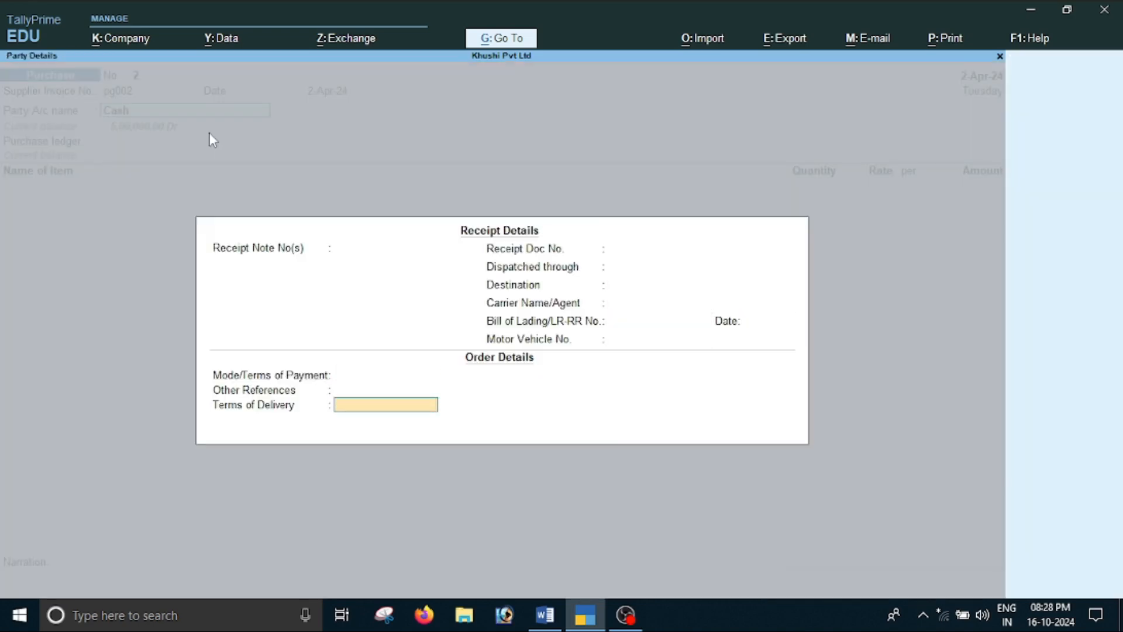
{"action": "key", "text": "Return"}
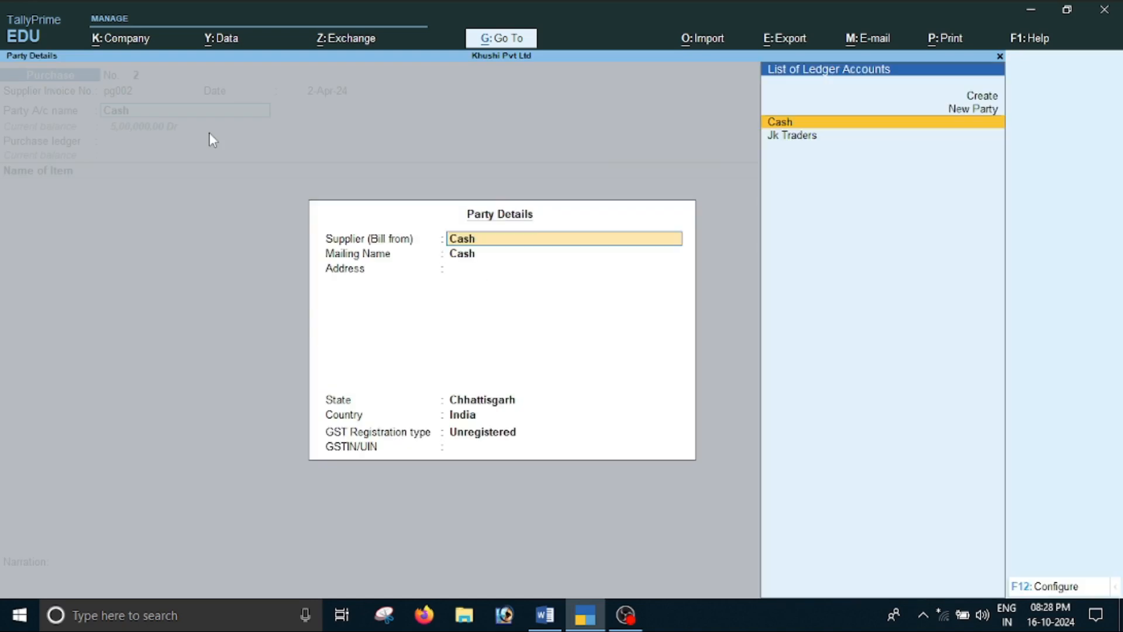
Check the supplier's name in the Word document and enter Radha Traders as the supplier in the party details
{"action": "key", "text": "alt+Tab"}
{"action": "key", "text": "alt+Tab"}
{"action": "type", "text": "Radha Trad"}
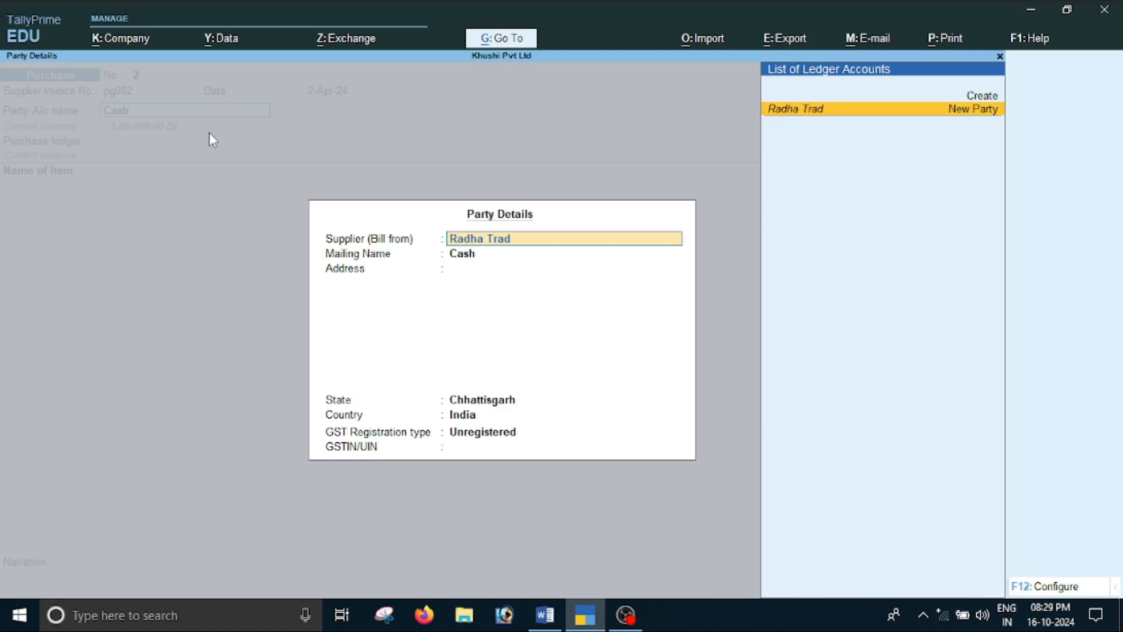
{"action": "type", "text": "ers"}
{"action": "key", "text": "Return"}
Keep the mailing name, blank address, Chhattisgarh and India, and set the supplier's GST registration type to Regular
{"action": "key", "text": "Return"}
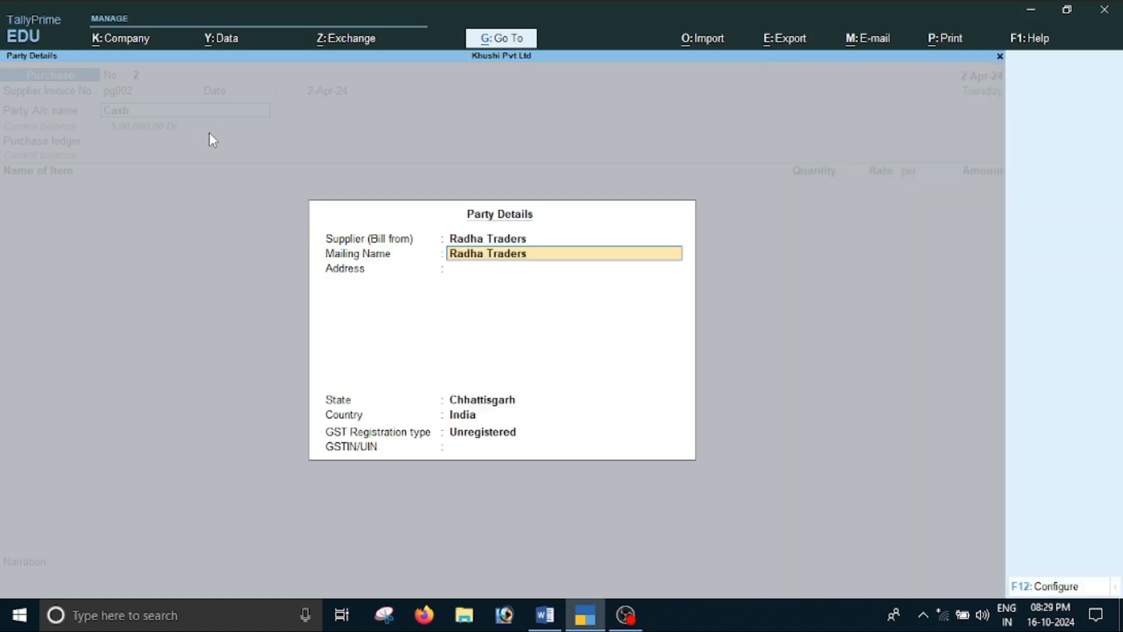
{"action": "key", "text": "Return"}
{"action": "key", "text": "Return"}
{"action": "key", "text": "Return"}
{"action": "key", "text": "Return"}
{"action": "key", "text": "BackSpace"}
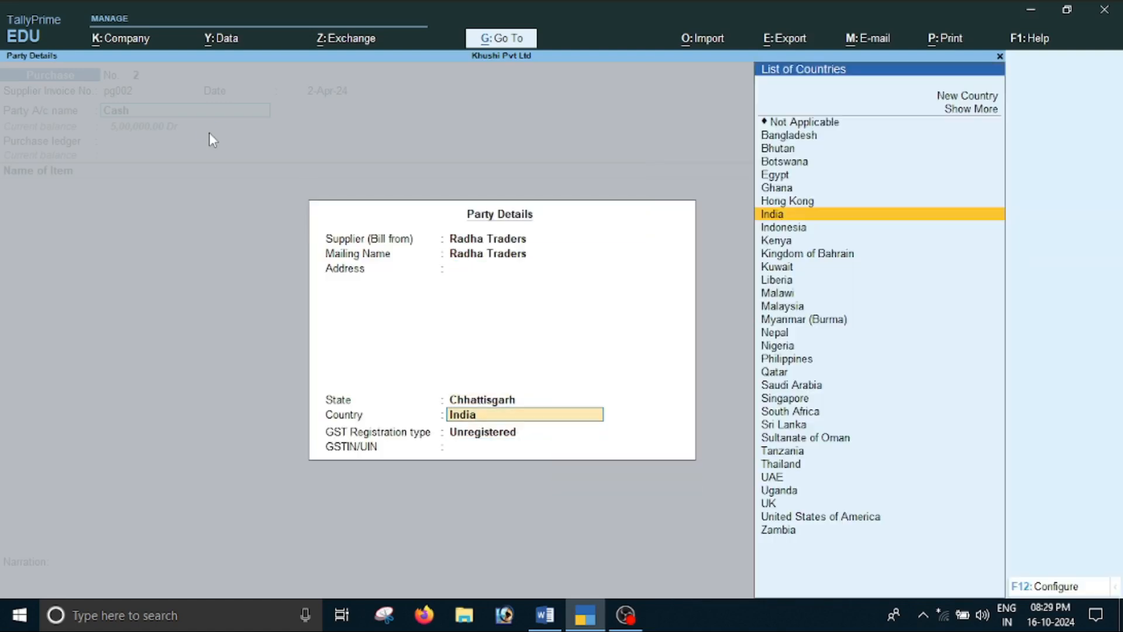
{"action": "key", "text": "Return"}
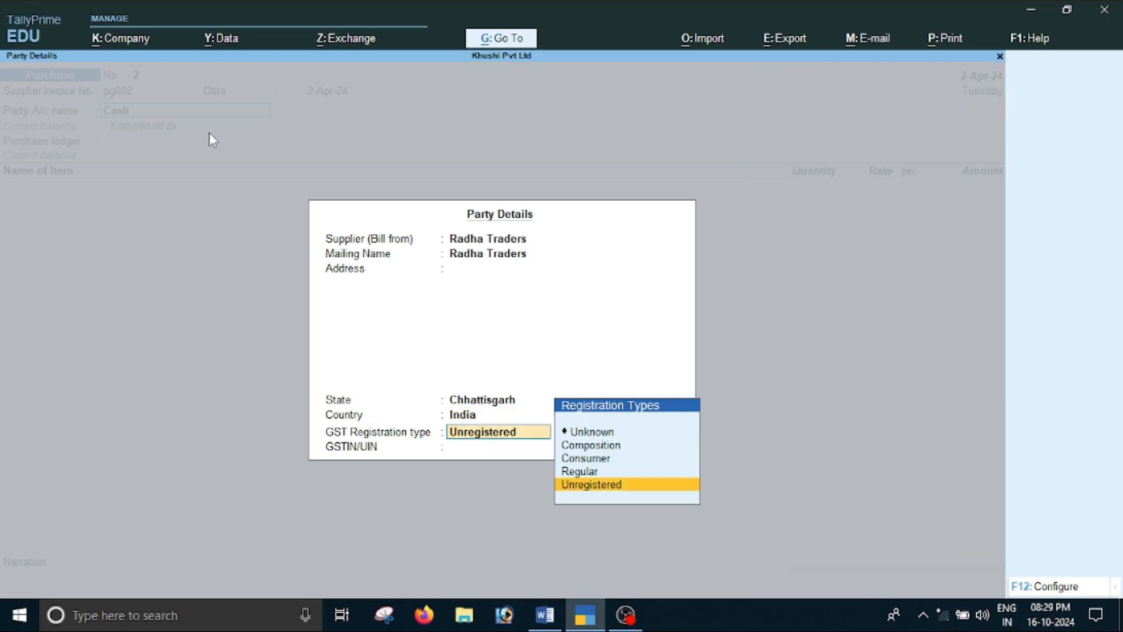
{"action": "key", "text": "Up"}
{"action": "key", "text": "Return"}
Copy the supplier's GST number from item D of the Word document into the GSTIN/UIN and accept the party details
{"action": "key", "text": "alt+Tab"}
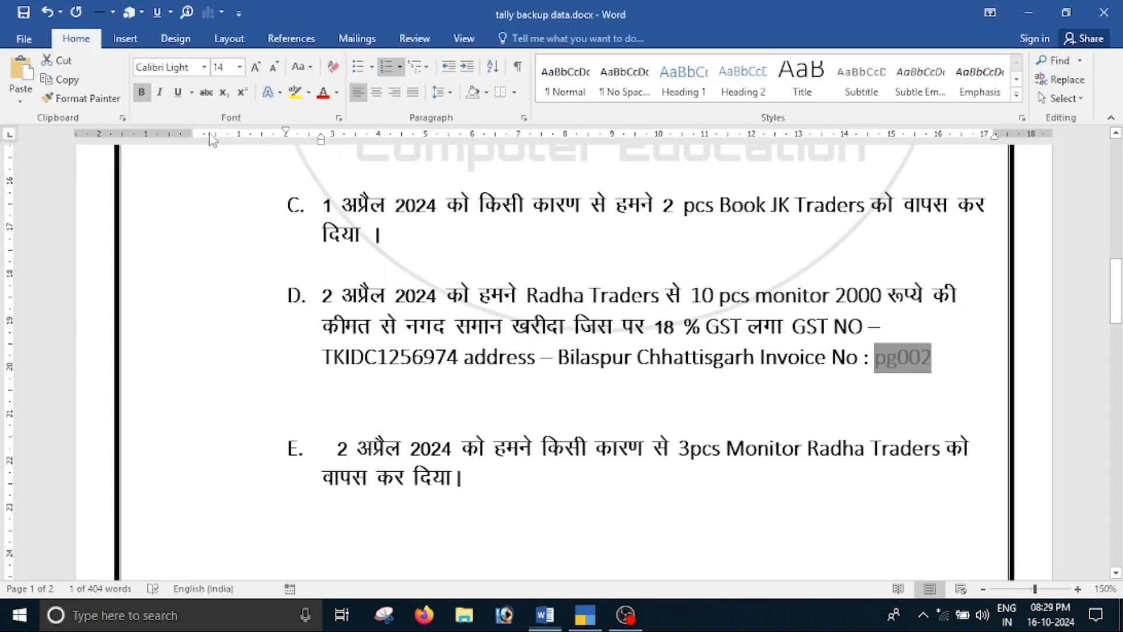
{"action": "double_click", "coordinate": [405, 359]}
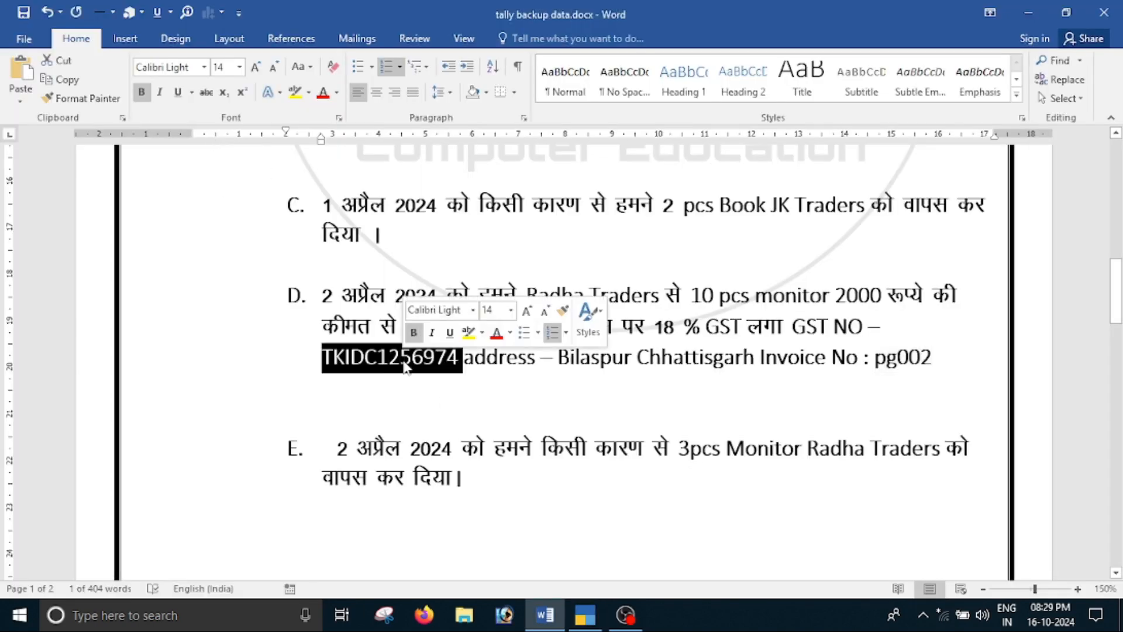
{"action": "key", "text": "ctrl+c"}
{"action": "key", "text": "alt+Tab"}
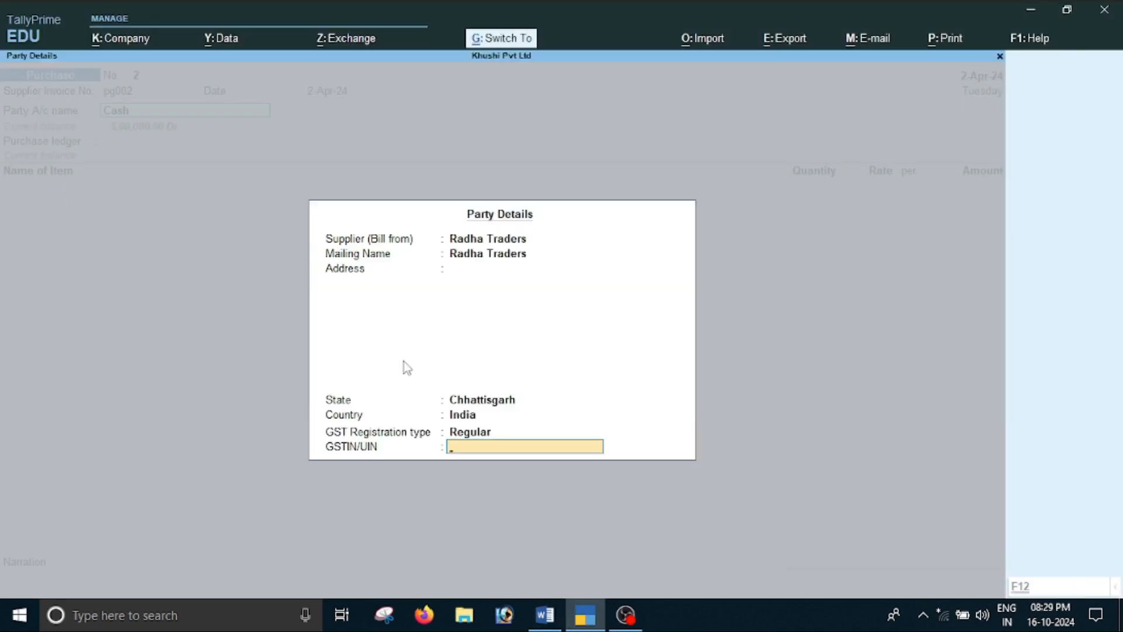
{"action": "key", "text": "ctrl+v"}
{"action": "key", "text": "Return"}
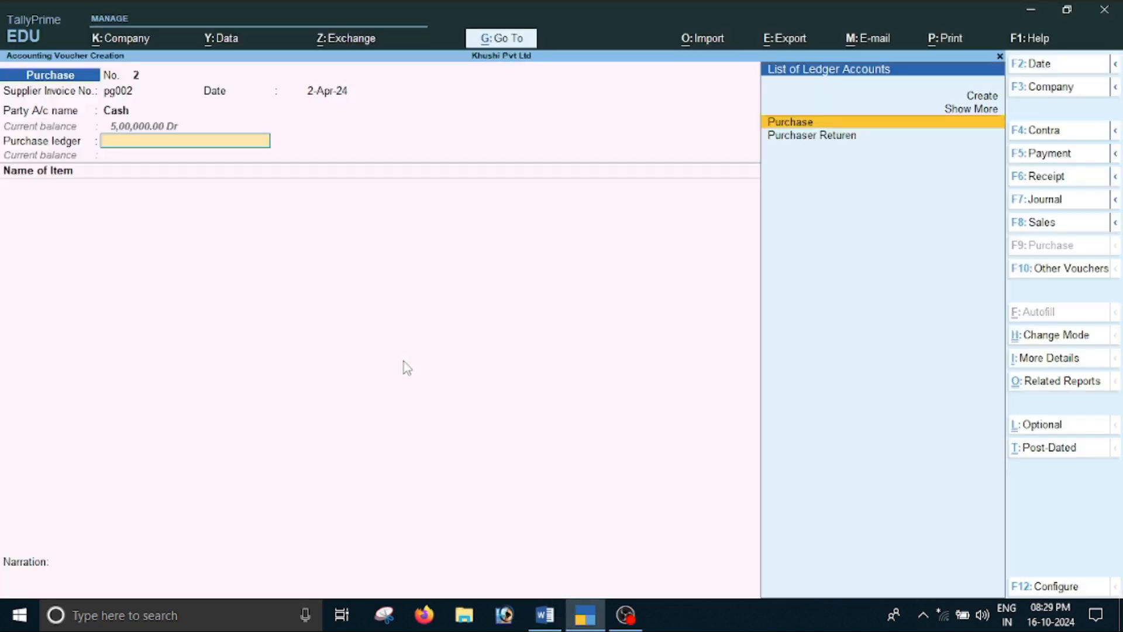
Choose Purchase as the purchase ledger and check the purchased item in the Word document
{"action": "key", "text": "Return"}
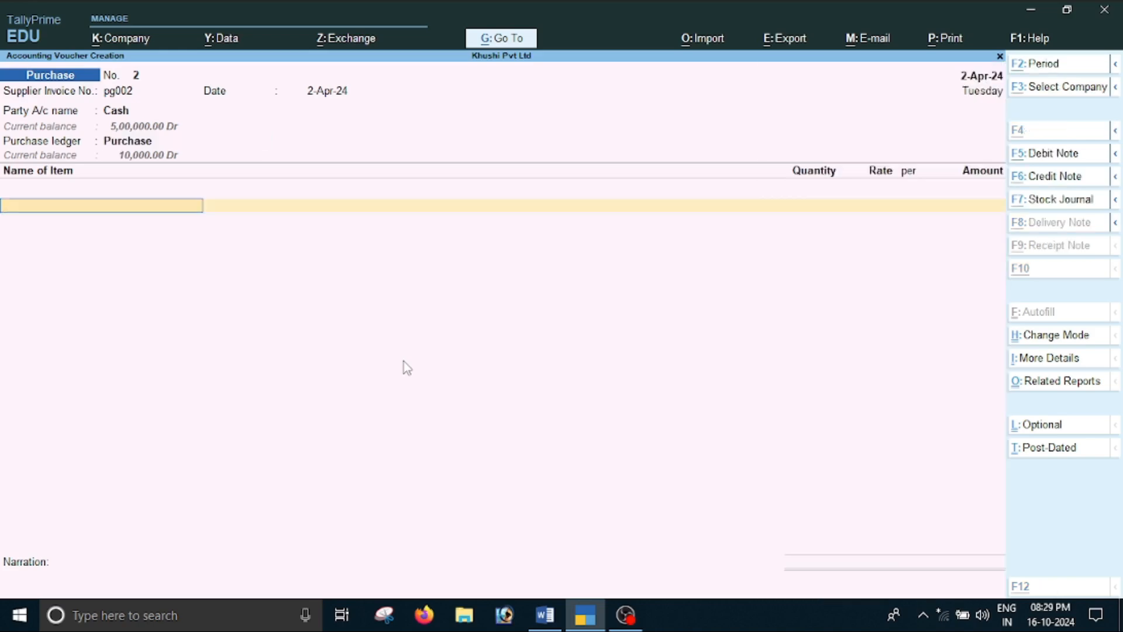
{"action": "key", "text": "alt+Tab"}
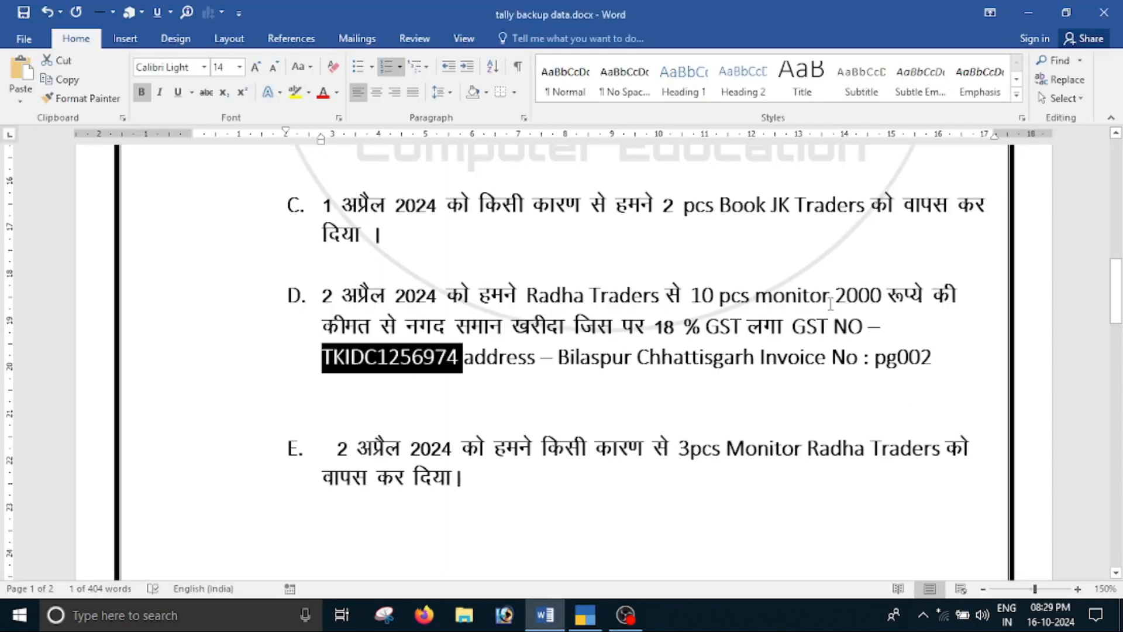
{"action": "key", "text": "alt+Tab"}
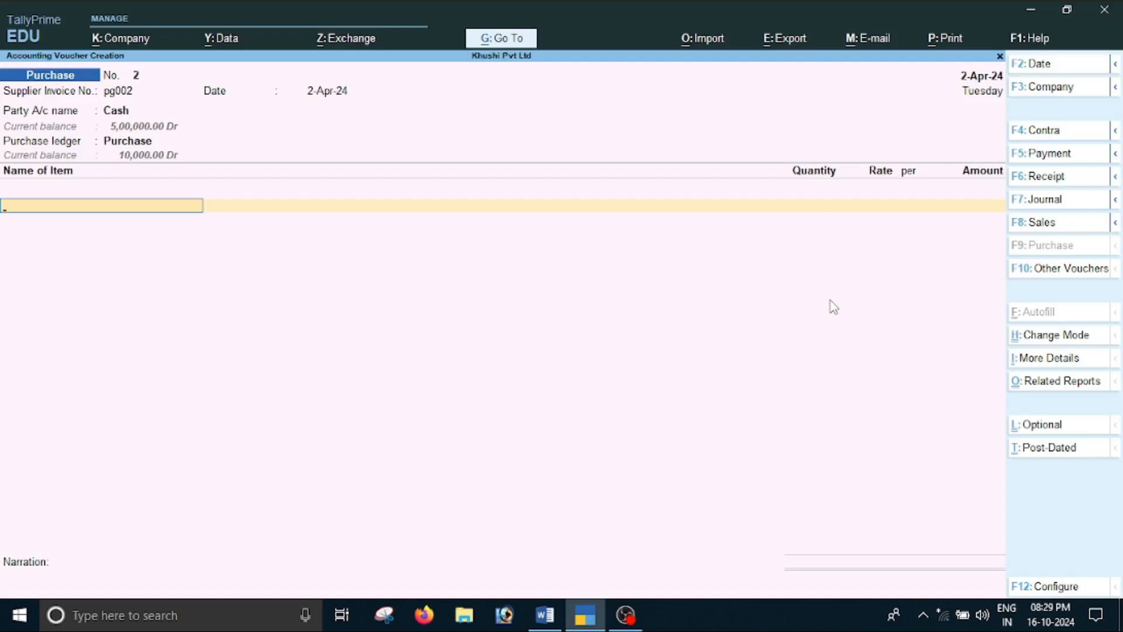
Create a stock item named Monitor under Primary with pcs as its unit and GST set to Applicable
{"action": "key", "text": "alt+c"}
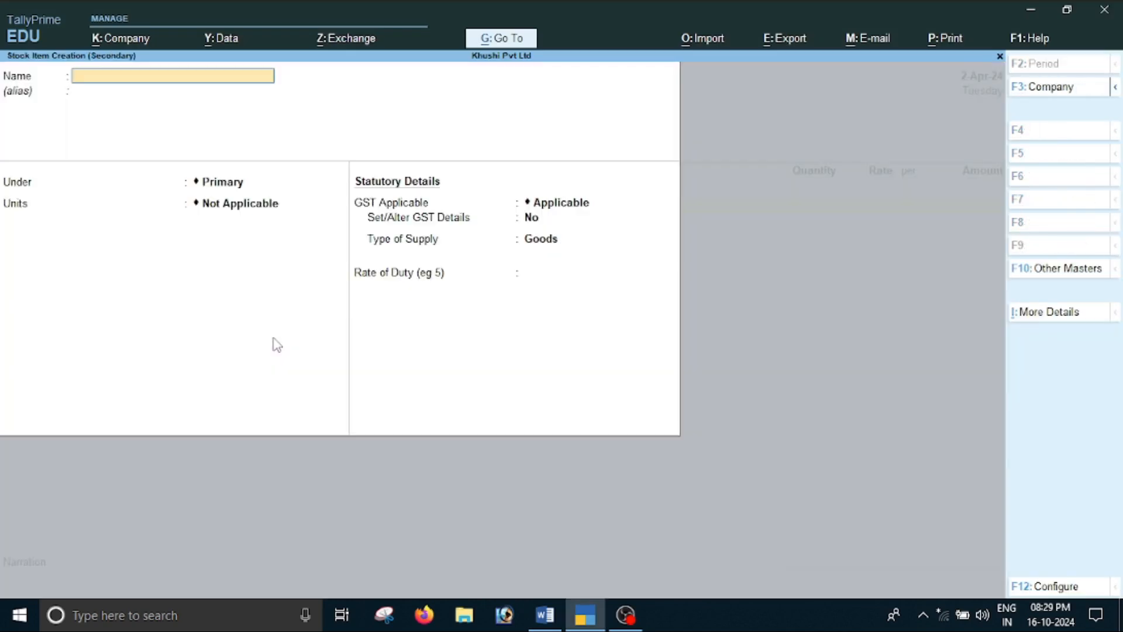
{"action": "type", "text": "Monitor"}
{"action": "key", "text": "Return"}
{"action": "key", "text": "Return"}
{"action": "key", "text": "Down"}
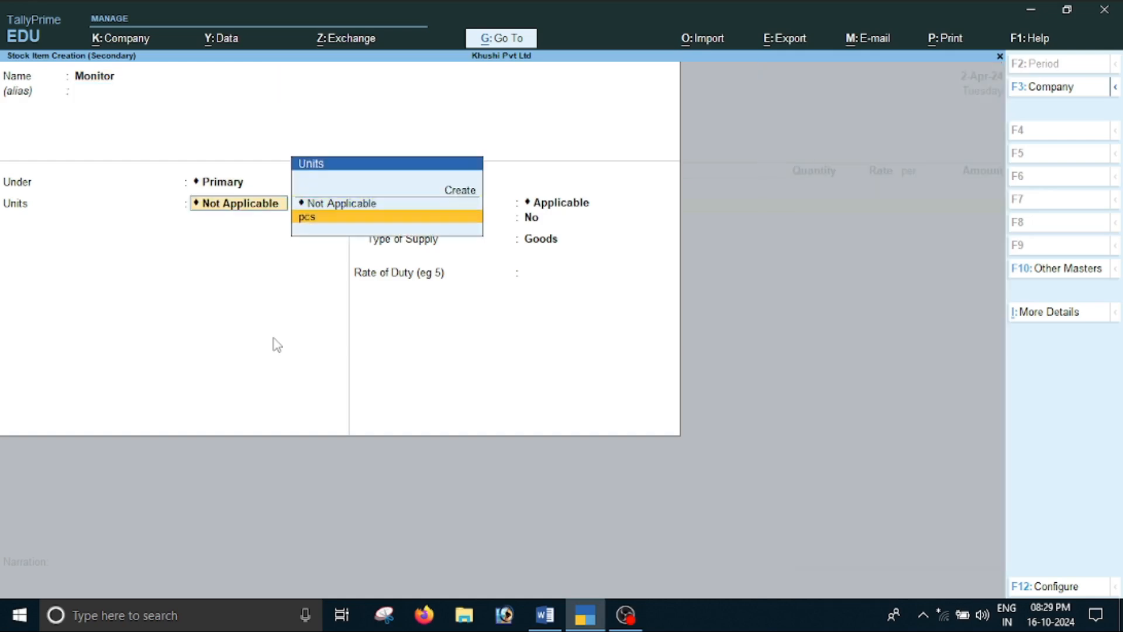
{"action": "key", "text": "Return"}
{"action": "key", "text": "Return"}
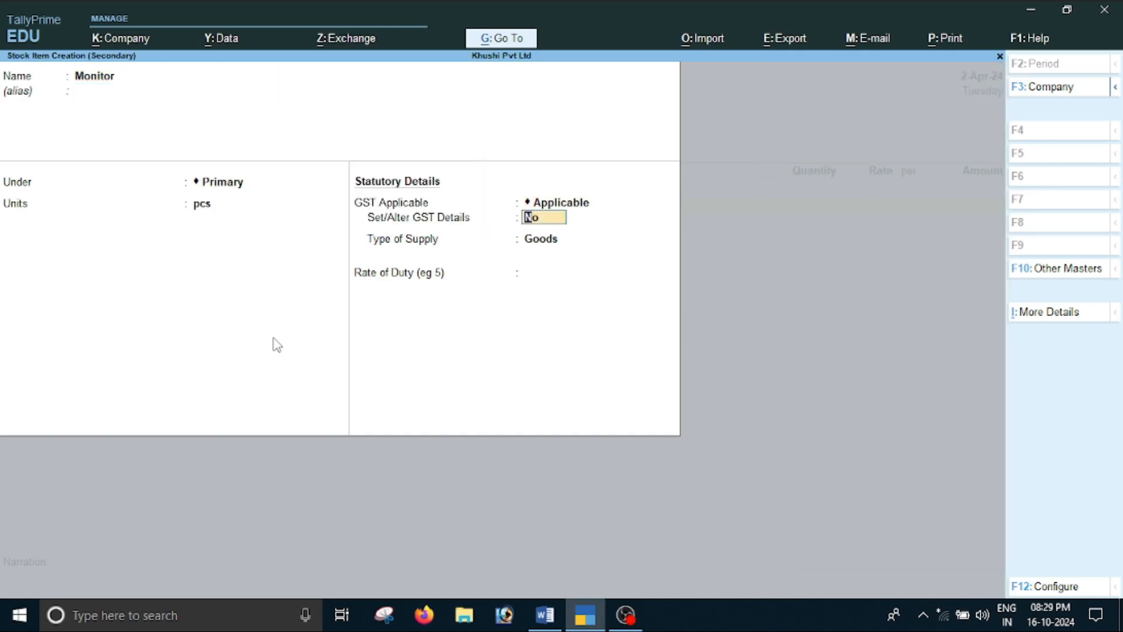
Turn on GST details for the stock item and enter the description Monitor and HSN/SAC 1256
{"action": "key", "text": "Return"}
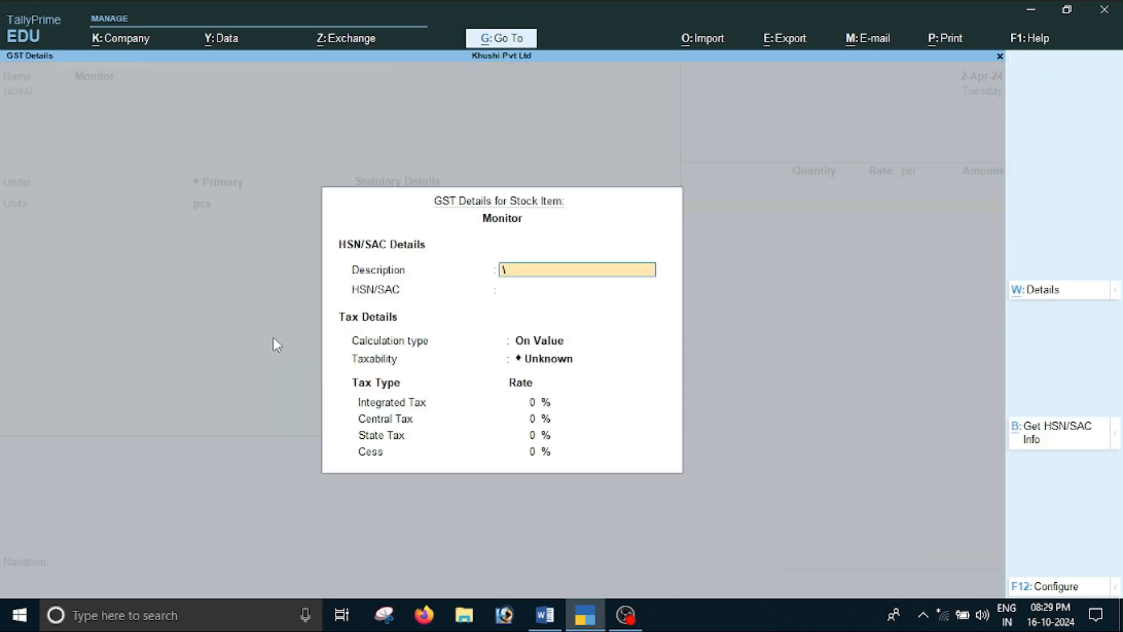
{"action": "type", "text": "Monitor"}
{"action": "key", "text": "Return"}
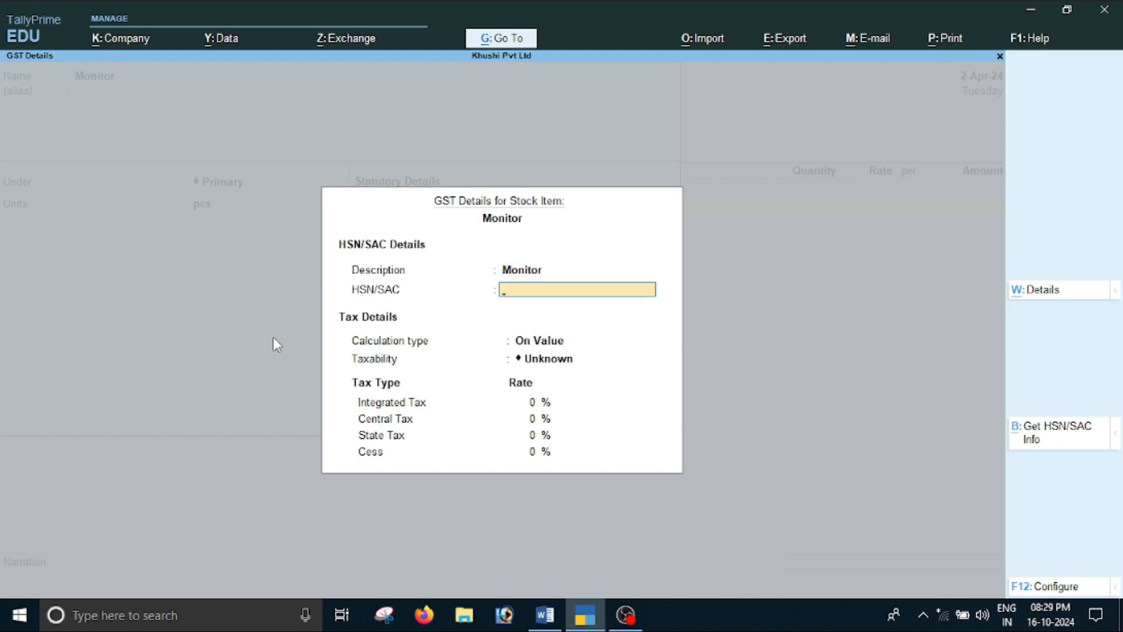
{"action": "type", "text": "1256"}
{"action": "key", "text": "Return"}
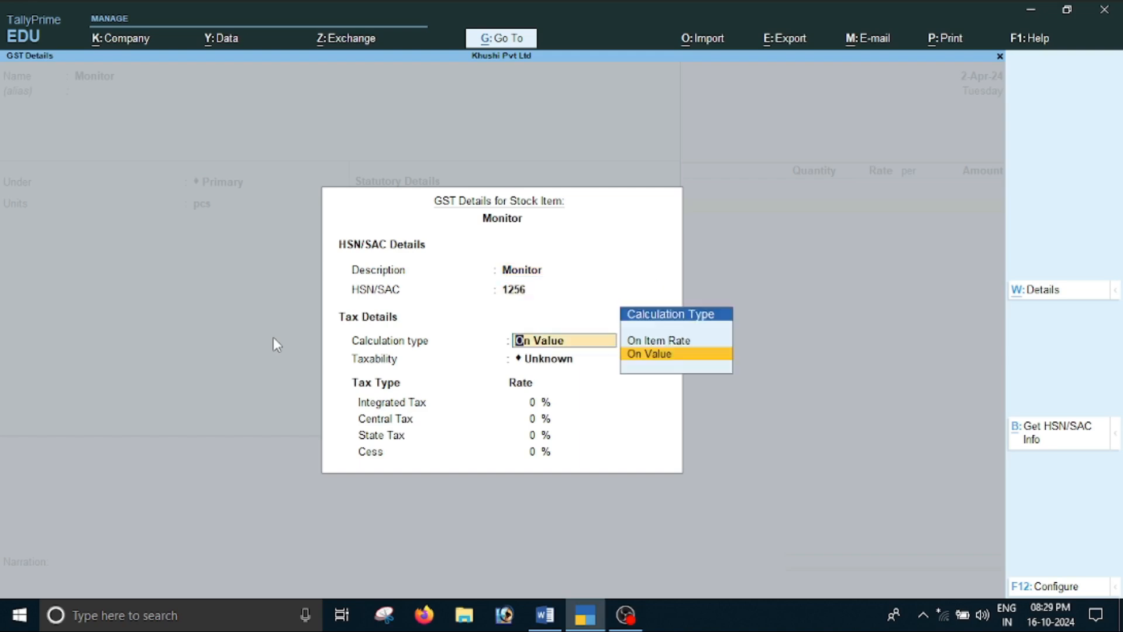
Keep the tax calculation type On Value and set the Monitor item's taxability to Taxable
{"action": "key", "text": "Return"}
{"action": "key", "text": "Down"}
{"action": "key", "text": "Down"}
{"action": "key", "text": "Down"}
{"action": "key", "text": "Return"}
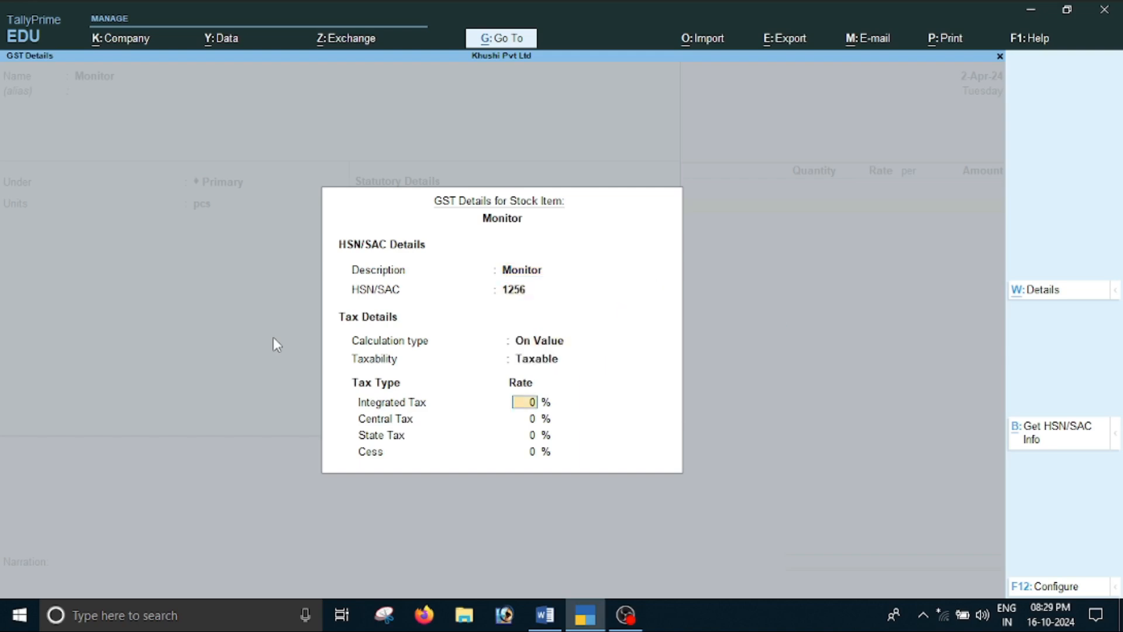
Check the GST rate in the Word document, set integrated tax to 18%, and save the stock item with Goods as supply type
{"action": "key", "text": "alt+Tab"}
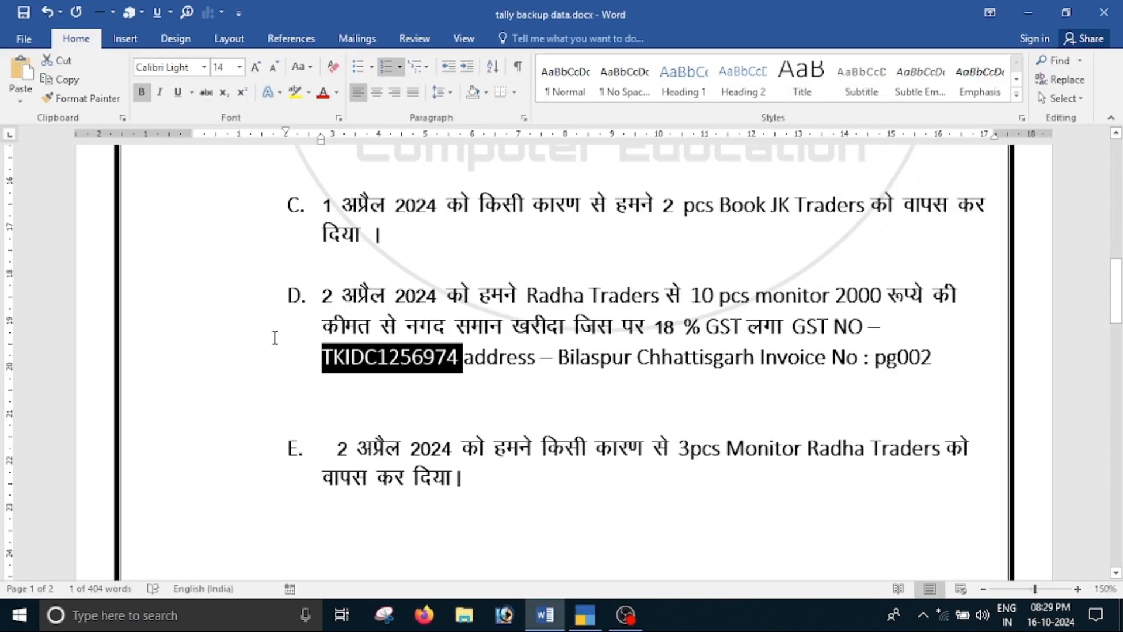
{"action": "key", "text": "alt+Tab"}
{"action": "type", "text": "18"}
{"action": "key", "text": "Return"}
{"action": "key", "text": "Return"}
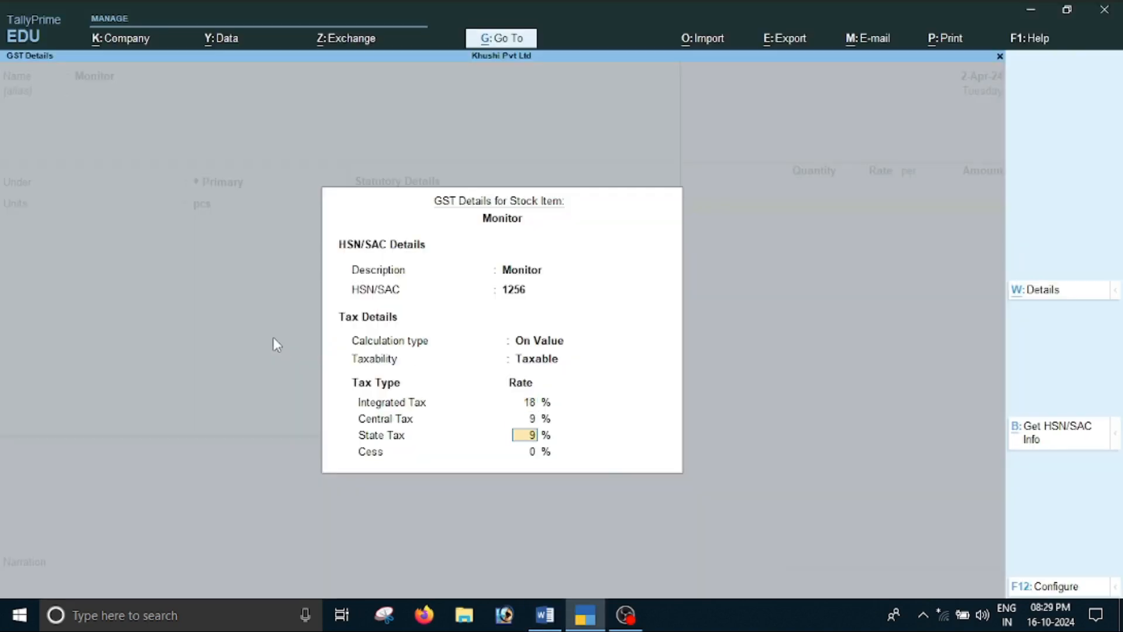
{"action": "key", "text": "Return"}
{"action": "key", "text": "Return"}
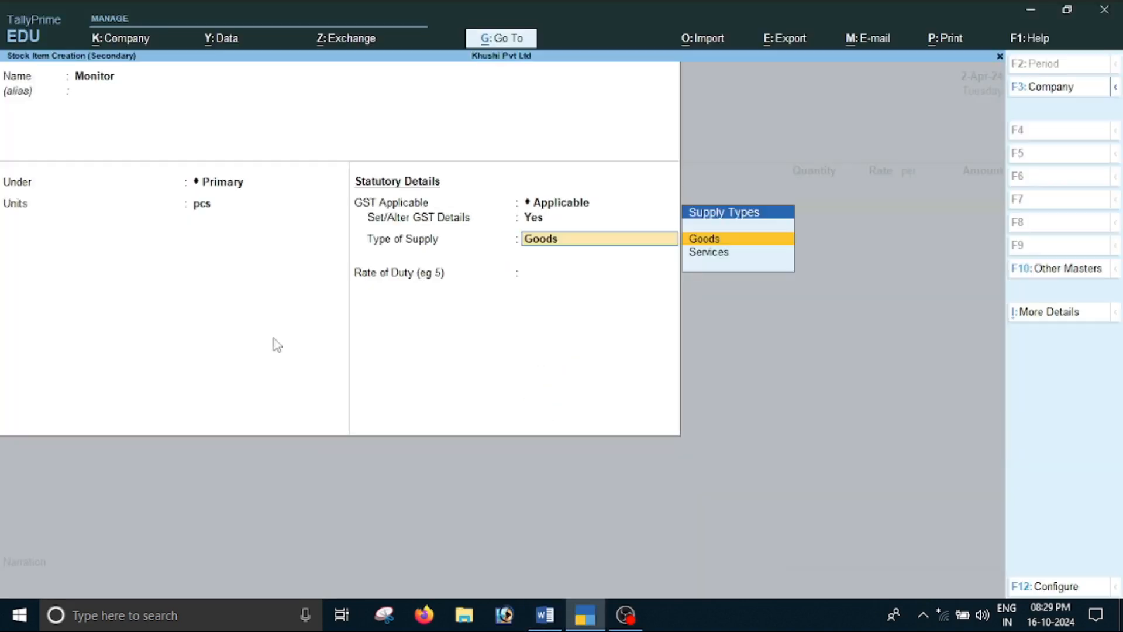
{"action": "key", "text": "Return"}
{"action": "key", "text": "Return"}
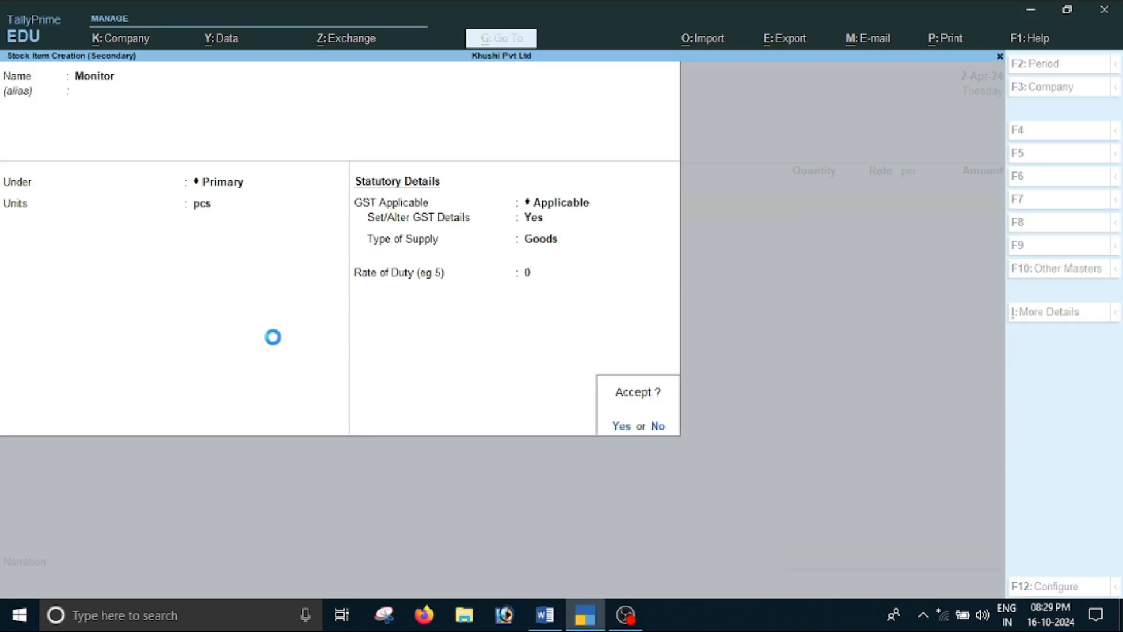
Check the quantity and price in the Word document, enter 10 pcs of Monitor at a rate of 2000, and end the item list
{"action": "key", "text": "alt+Tab"}
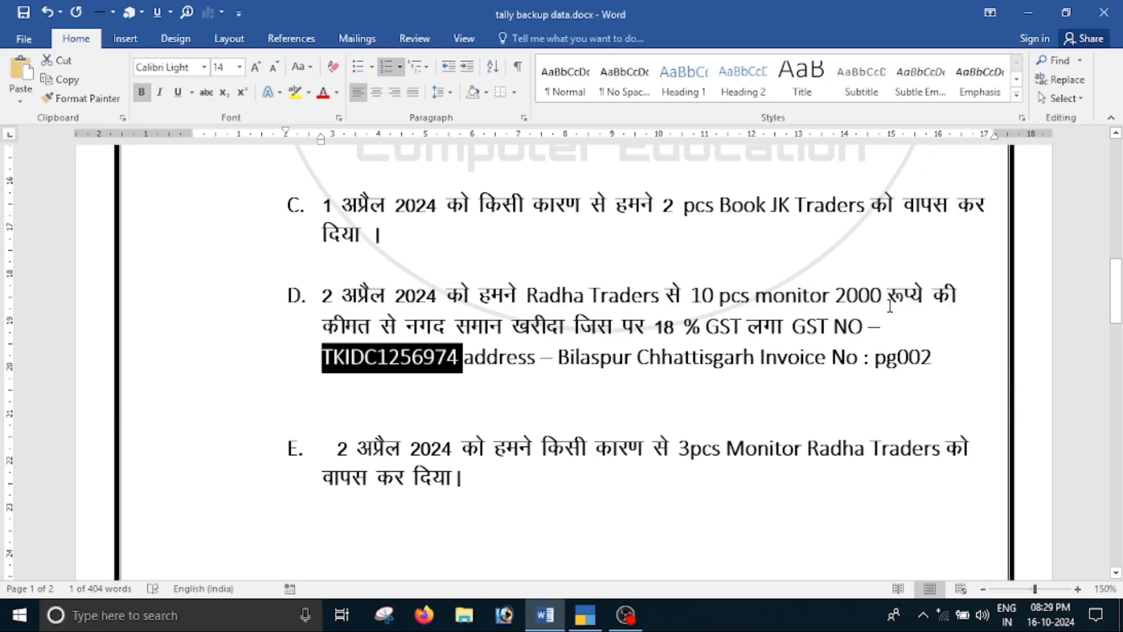
{"action": "key", "text": "alt+Tab"}
{"action": "type", "text": "10"}
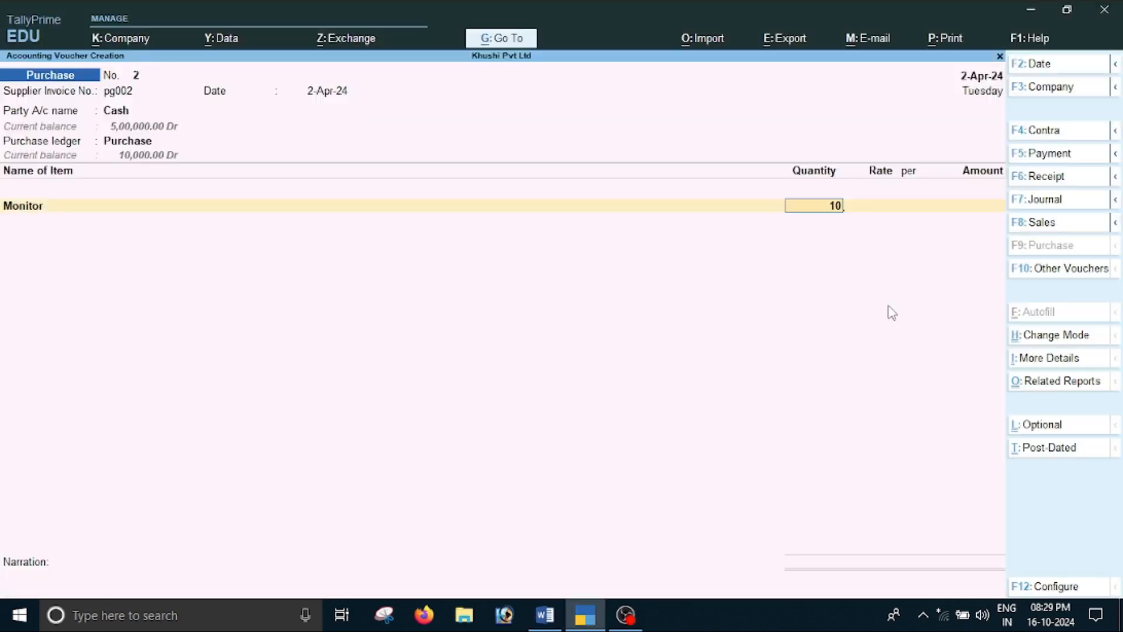
{"action": "key", "text": "Return"}
{"action": "type", "text": "2000"}
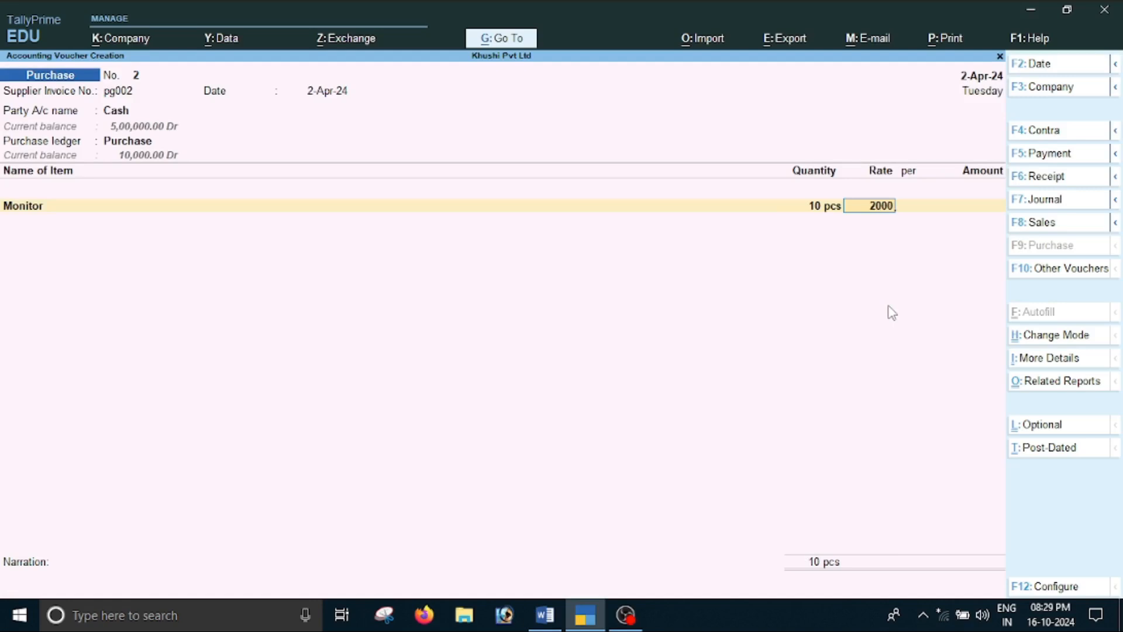
{"action": "key", "text": "Return"}
{"action": "key", "text": "Return"}
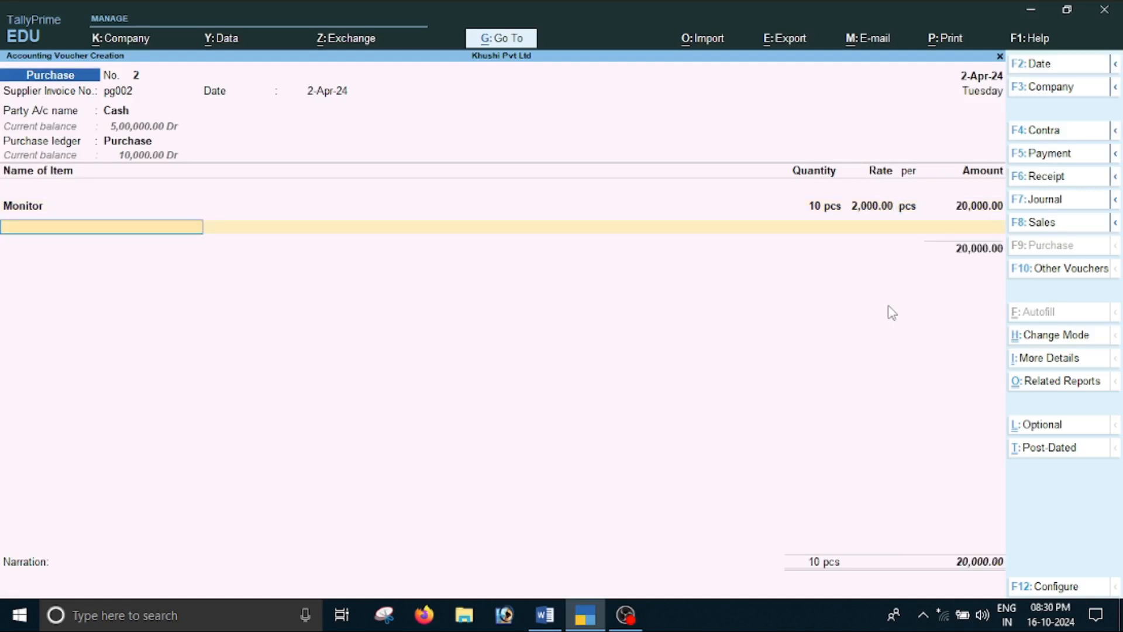
{"action": "key", "text": "Return"}
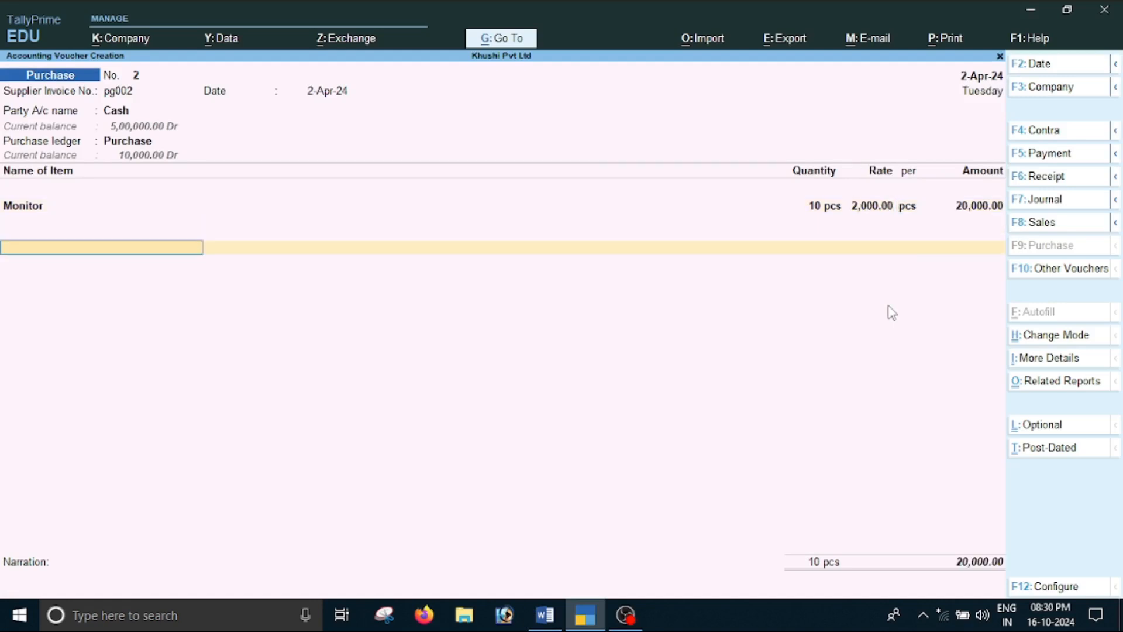
Recheck item D in the Word document and add the Cgst and Sgst ledgers with their calculated amounts to the voucher
{"action": "key", "text": "alt+Tab"}
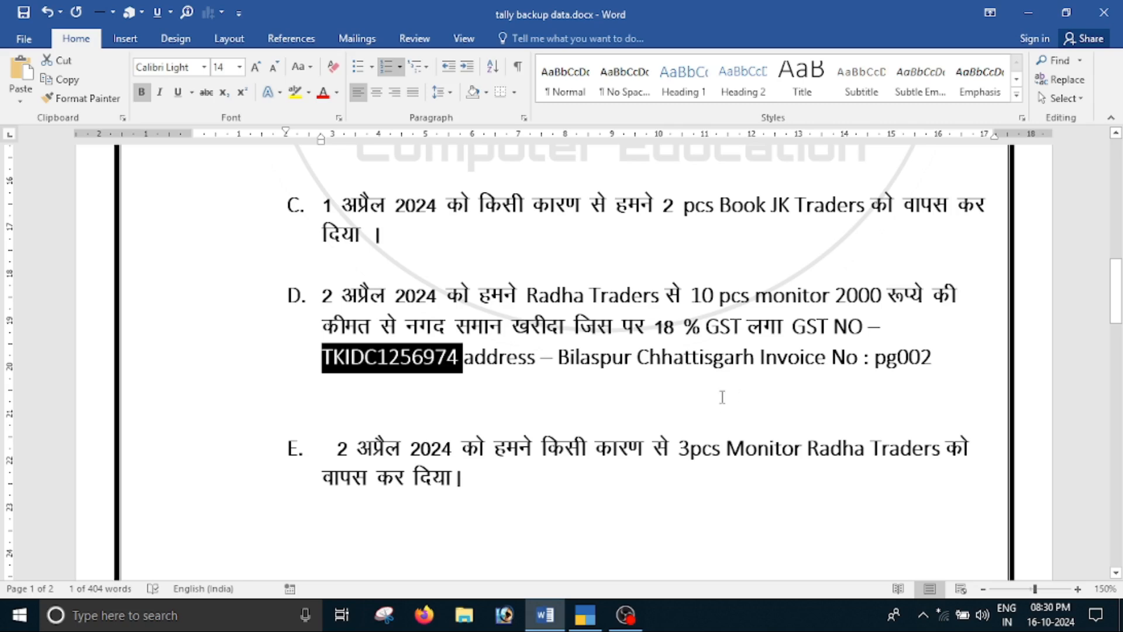
{"action": "key", "text": "alt+Tab"}
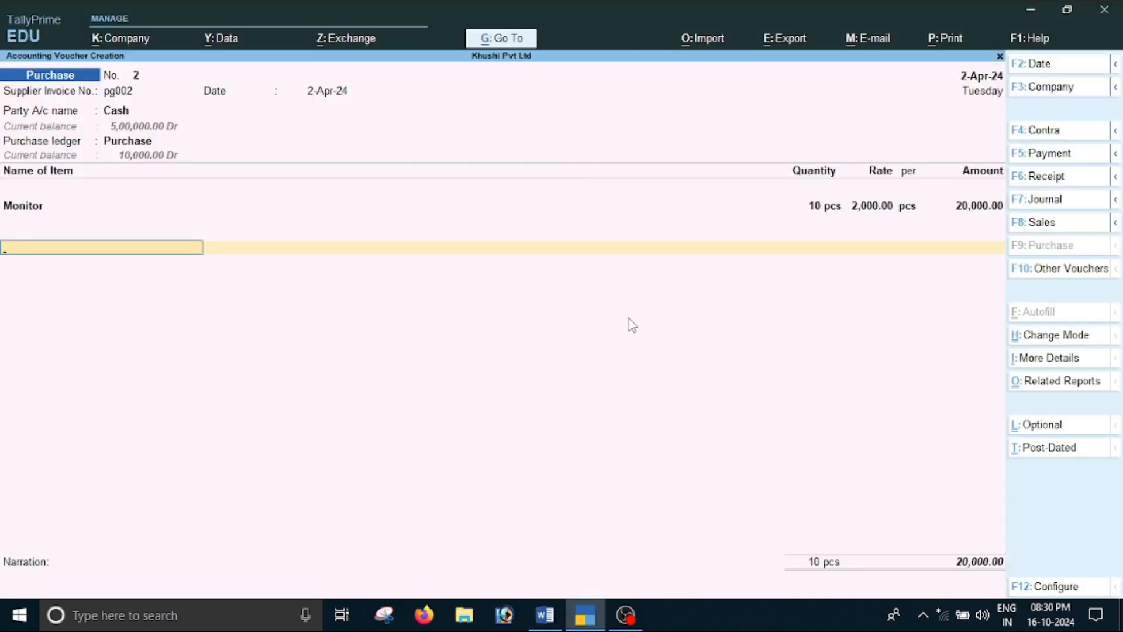
{"action": "key", "text": "Return"}
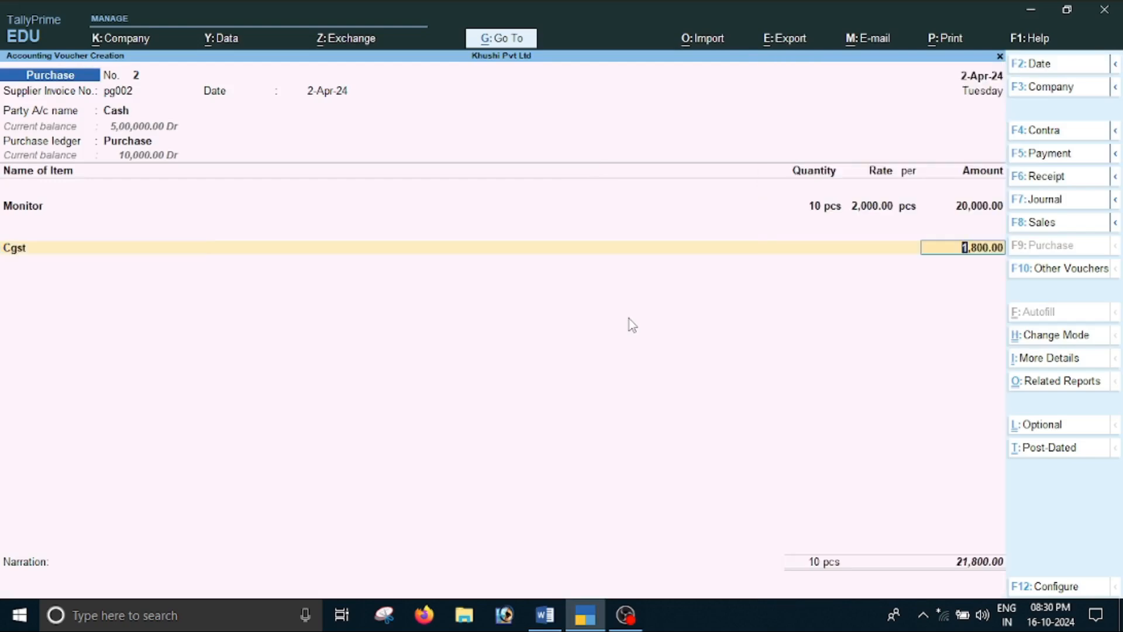
{"action": "key", "text": "Return"}
{"action": "type", "text": "S"}
{"action": "key", "text": "Return"}
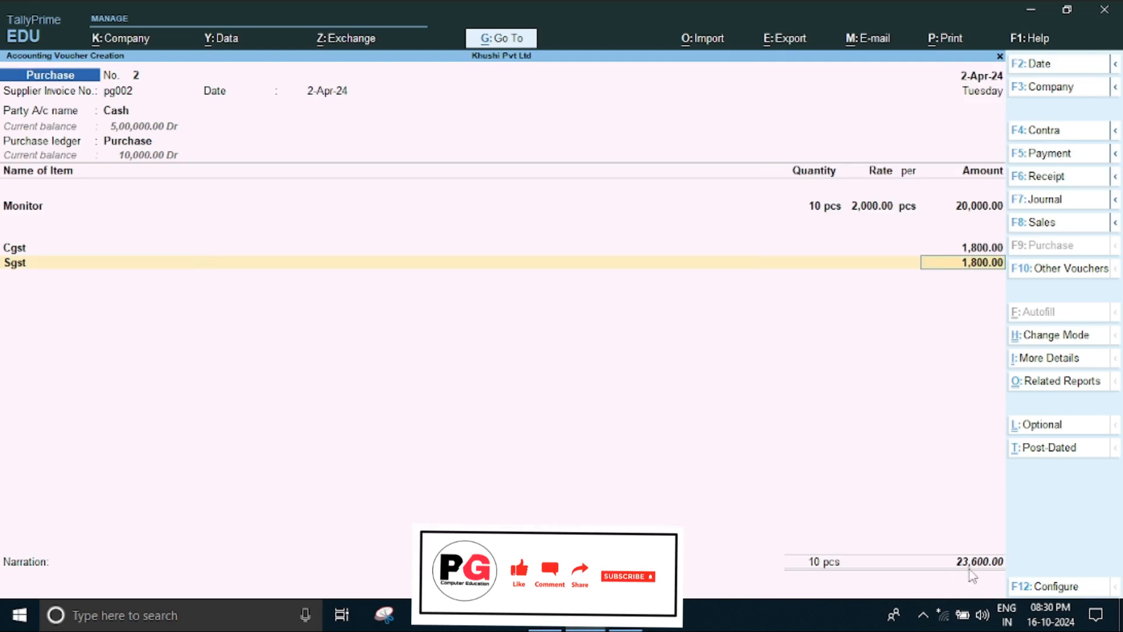
{"action": "key", "text": "Return"}
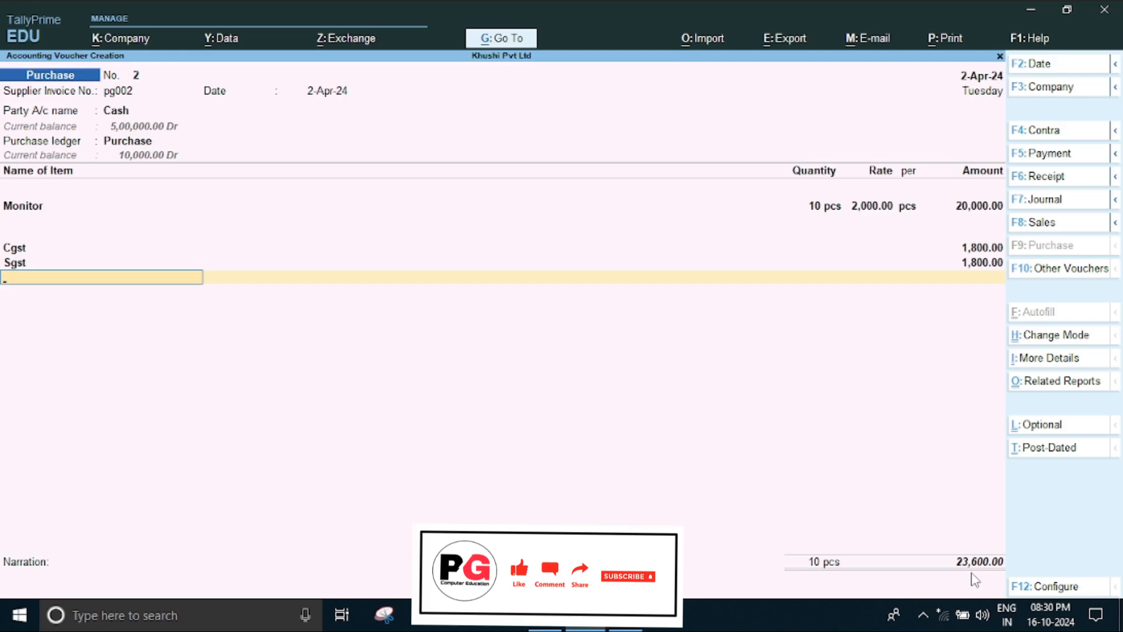
Save the purchase voucher with a blank narration and switch back to the Word document
{"action": "key", "text": "Return"}
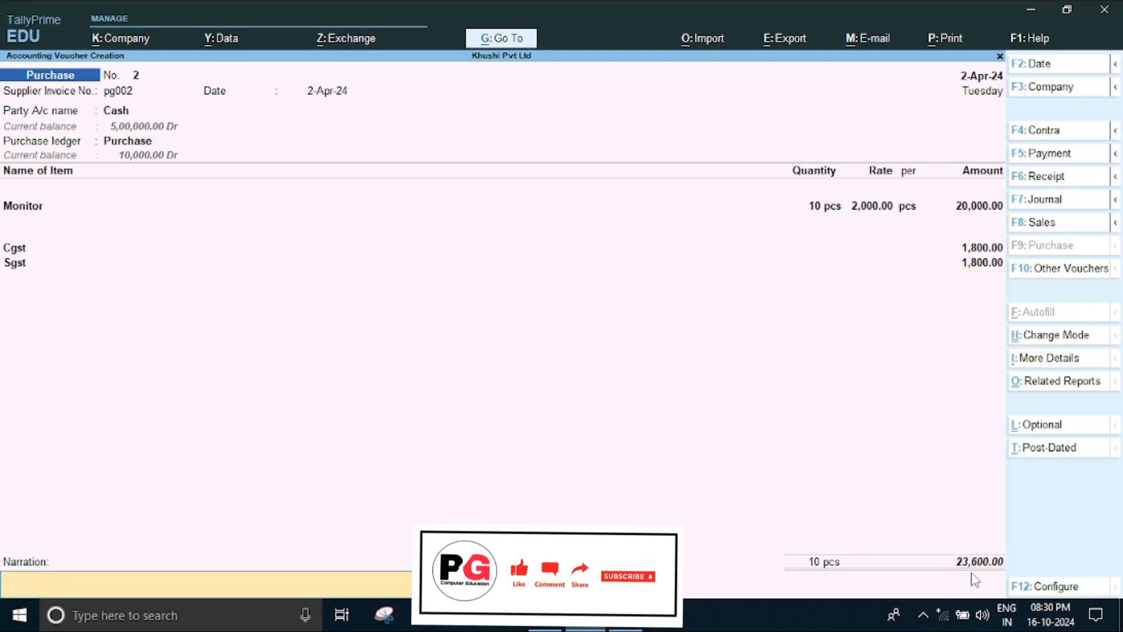
{"action": "key", "text": "Return"}
{"action": "key", "text": "Return"}
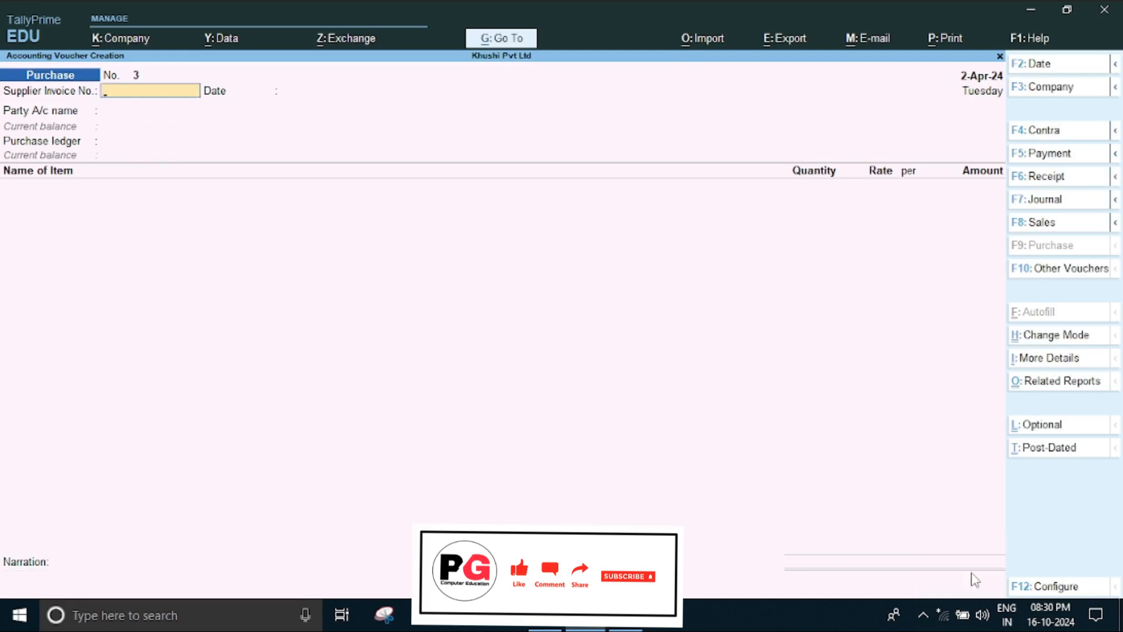
{"action": "key", "text": "alt+Tab"}
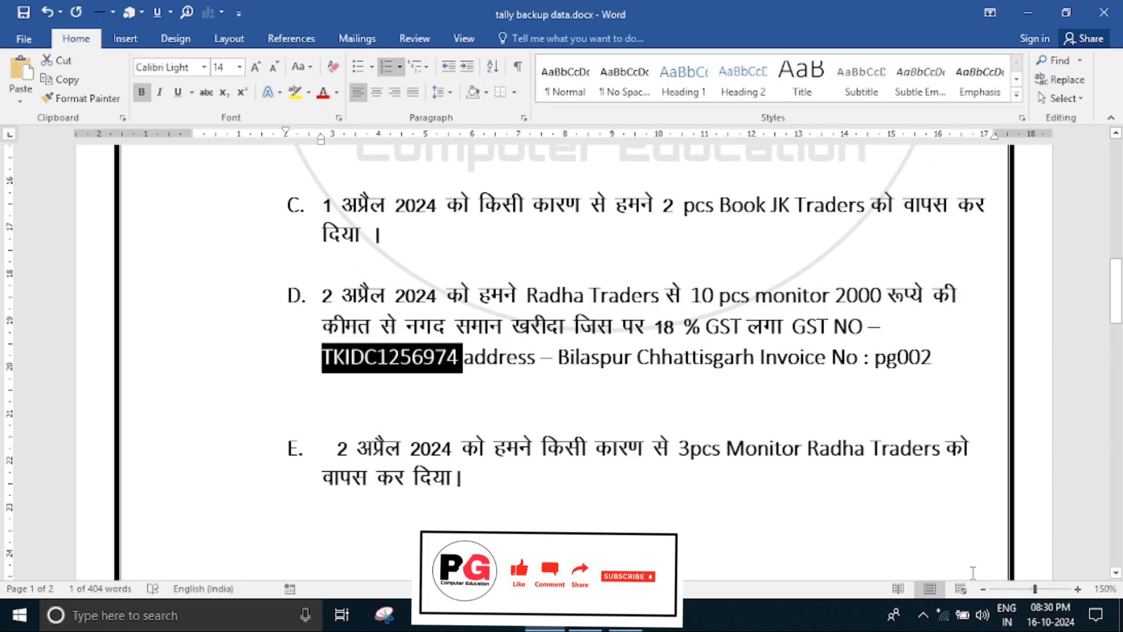
Read return item E in the Word document, then start a Debit Note voucher dated 2-4 in TallyPrime
{"action": "left_click", "coordinate": [472, 511]}
{"action": "scroll", "coordinate": [403, 476], "scroll_direction": "down", "scroll_amount": 3}
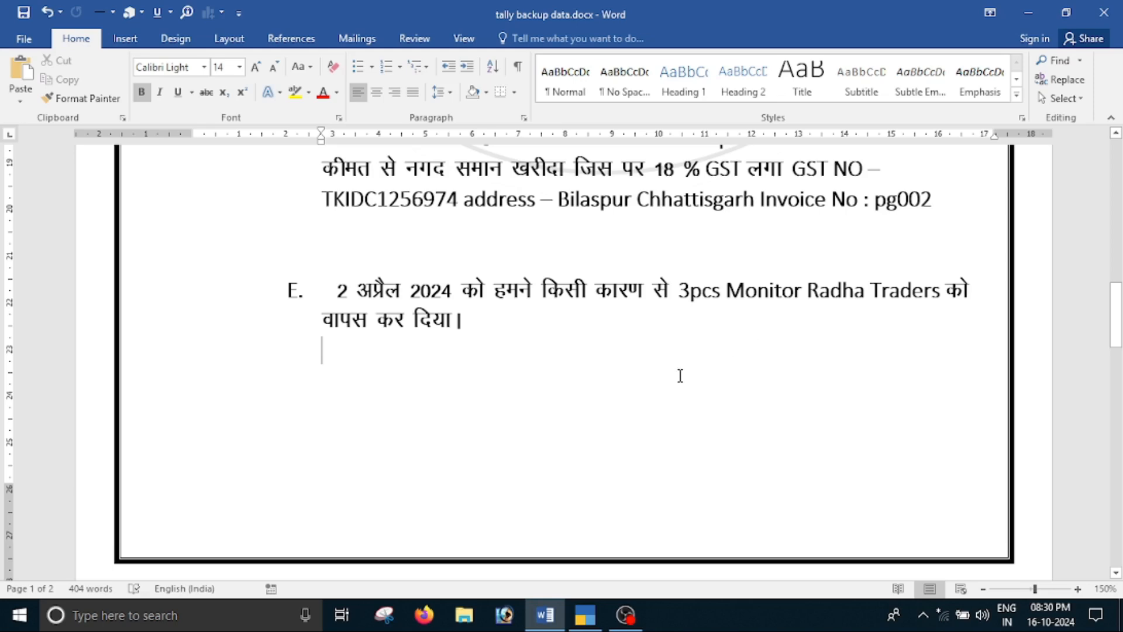
{"action": "scroll", "coordinate": [681, 376], "scroll_direction": "up", "scroll_amount": 3}
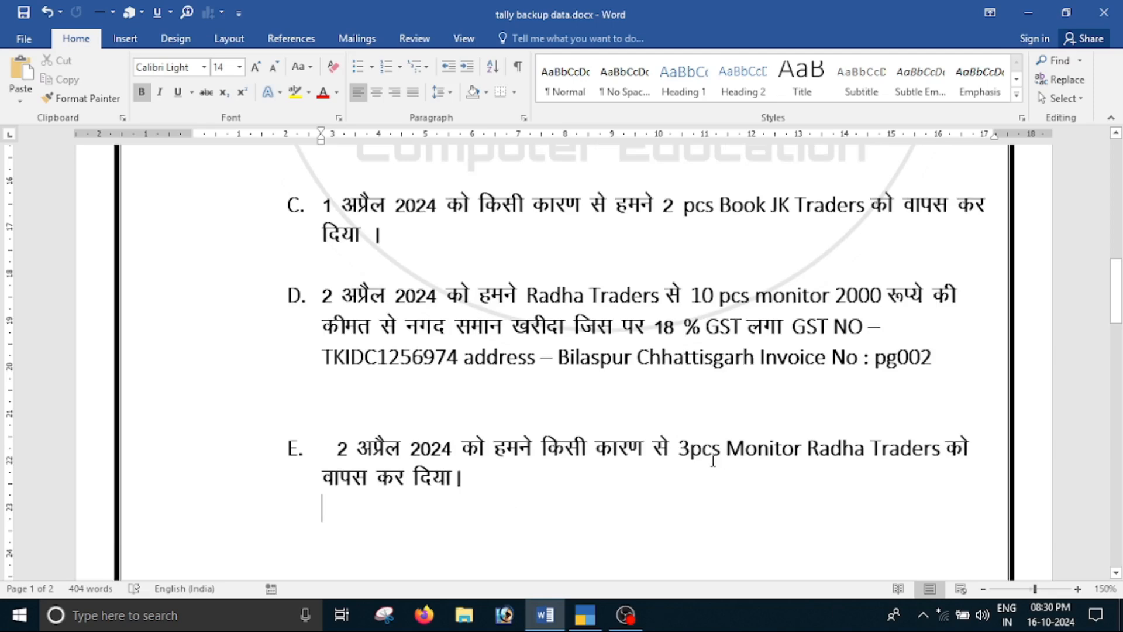
{"action": "key", "text": "alt+Tab"}
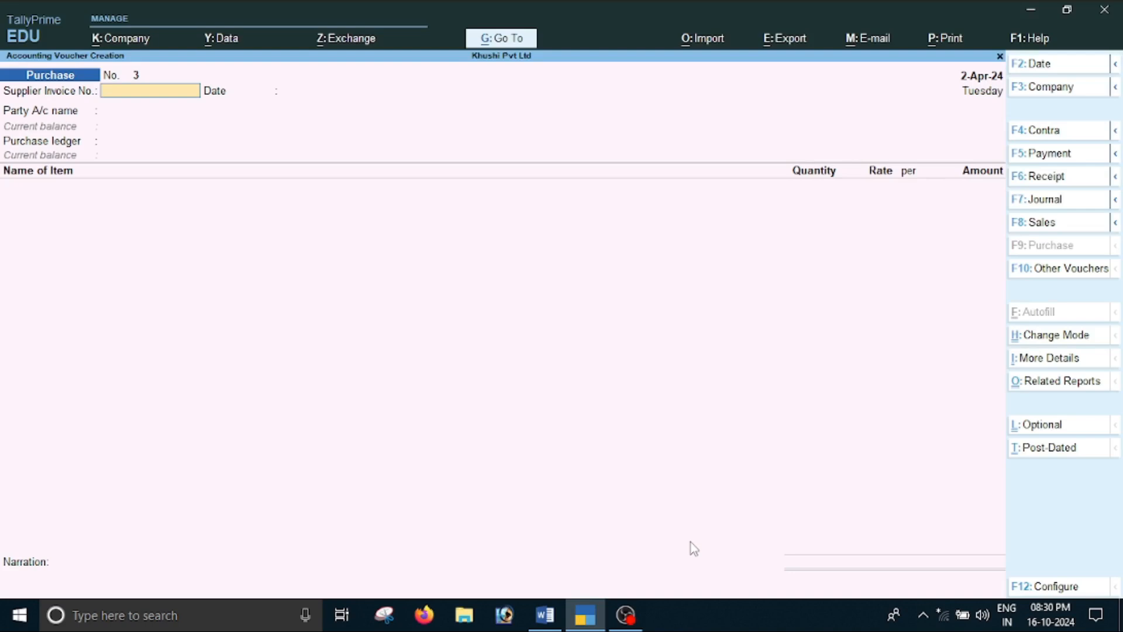
{"action": "key", "text": "alt"}
{"action": "key", "text": "alt+F5"}
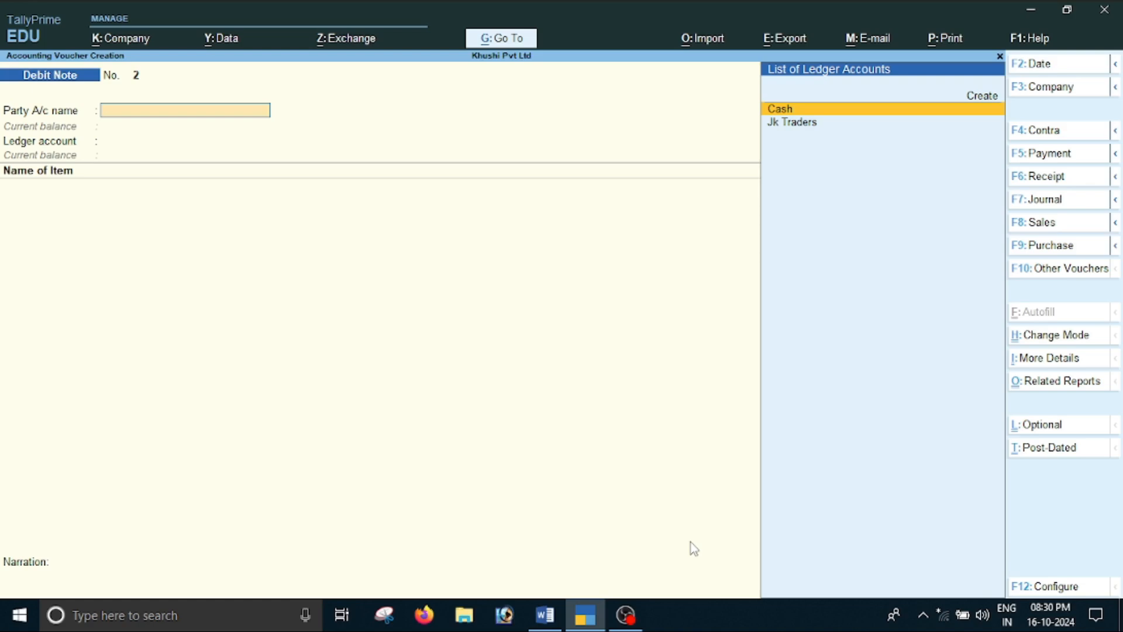
{"action": "key", "text": "F2"}
{"action": "type", "text": "2-"}
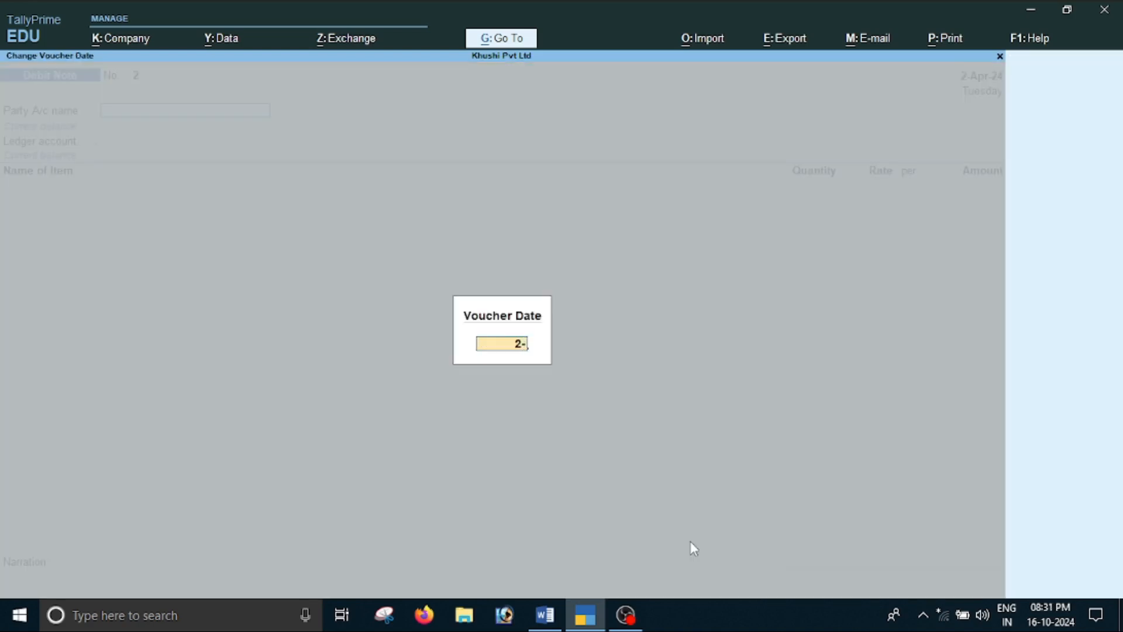
{"action": "type", "text": "4"}
{"action": "key", "text": "Return"}
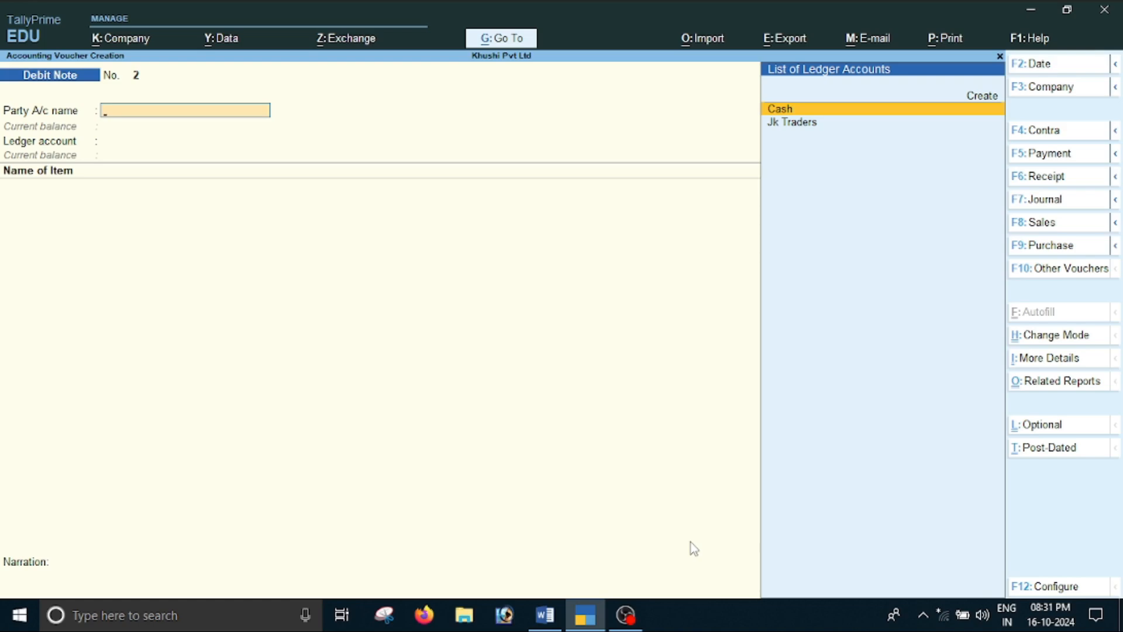
Choose Cash as the debit note's party account and leave the dispatch and order details blank
{"action": "key", "text": "Return"}
{"action": "key", "text": "Return"}
{"action": "key", "text": "Return"}
{"action": "key", "text": "Return"}
{"action": "key", "text": "Return"}
{"action": "key", "text": "Return"}
{"action": "key", "text": "Return"}
{"action": "key", "text": "Return"}
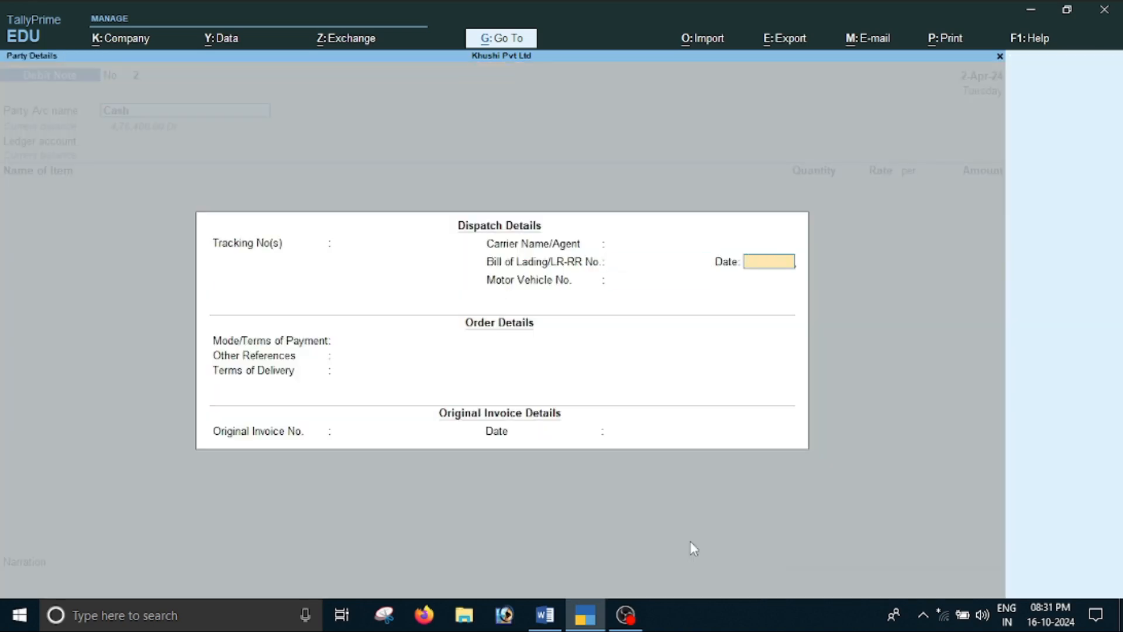
{"action": "key", "text": "Return"}
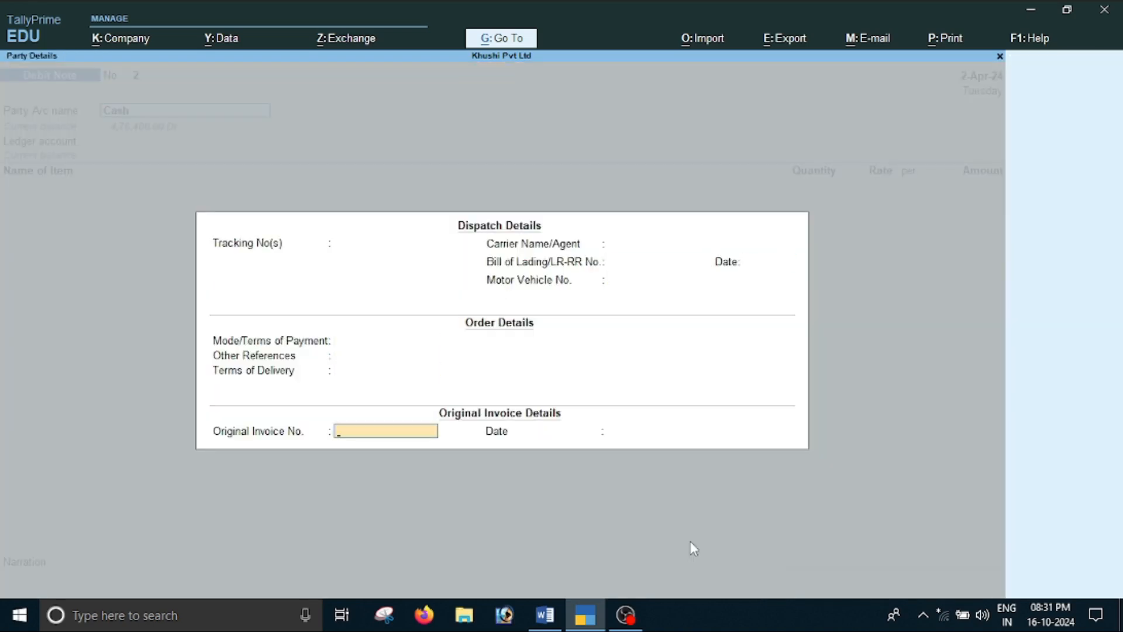
Copy the invoice number pg002 from item D in Word into Original Invoice No. and leave the invoice date blank
{"action": "key", "text": "alt+Tab"}
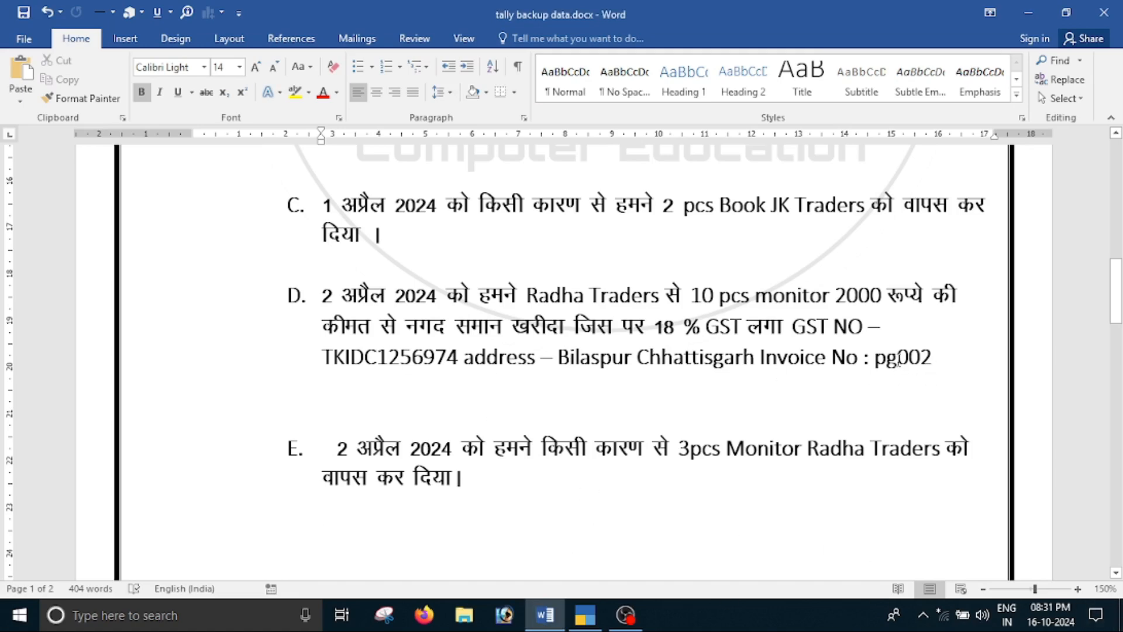
{"action": "double_click", "coordinate": [899, 359]}
{"action": "key", "text": "alt+Tab"}
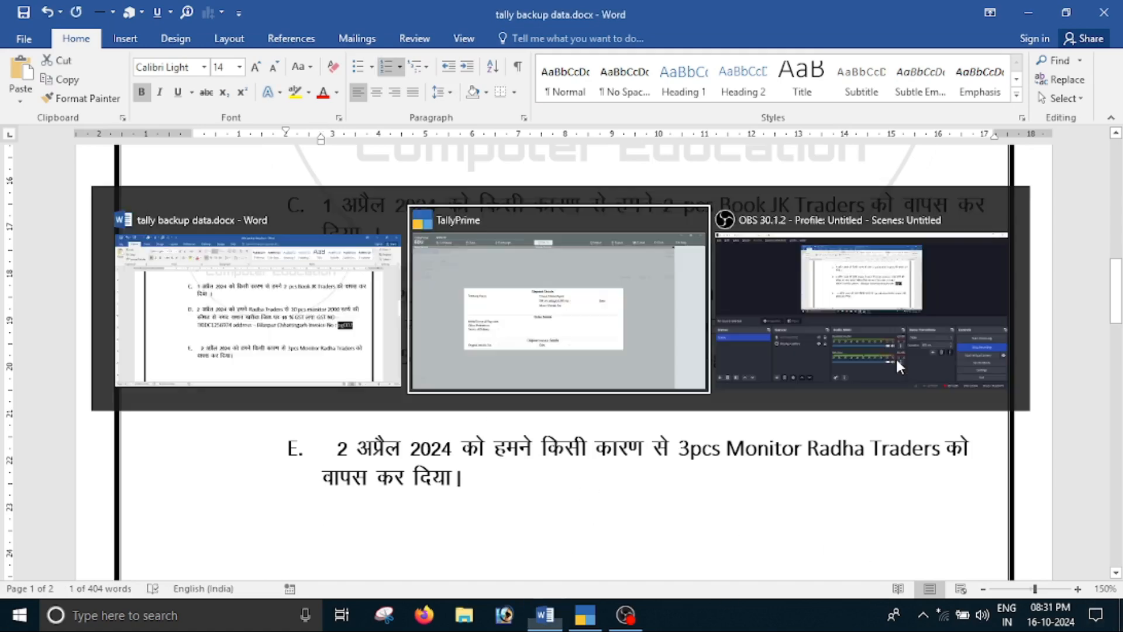
{"action": "key", "text": "ctrl+alt+v"}
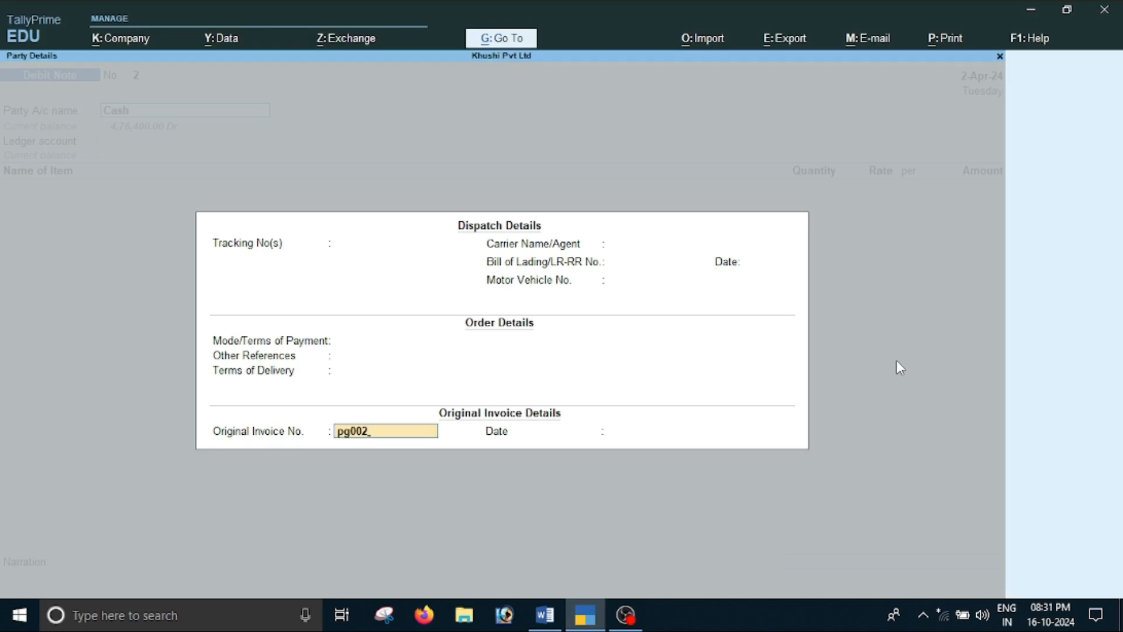
{"action": "key", "text": "Return"}
{"action": "key", "text": "Return"}
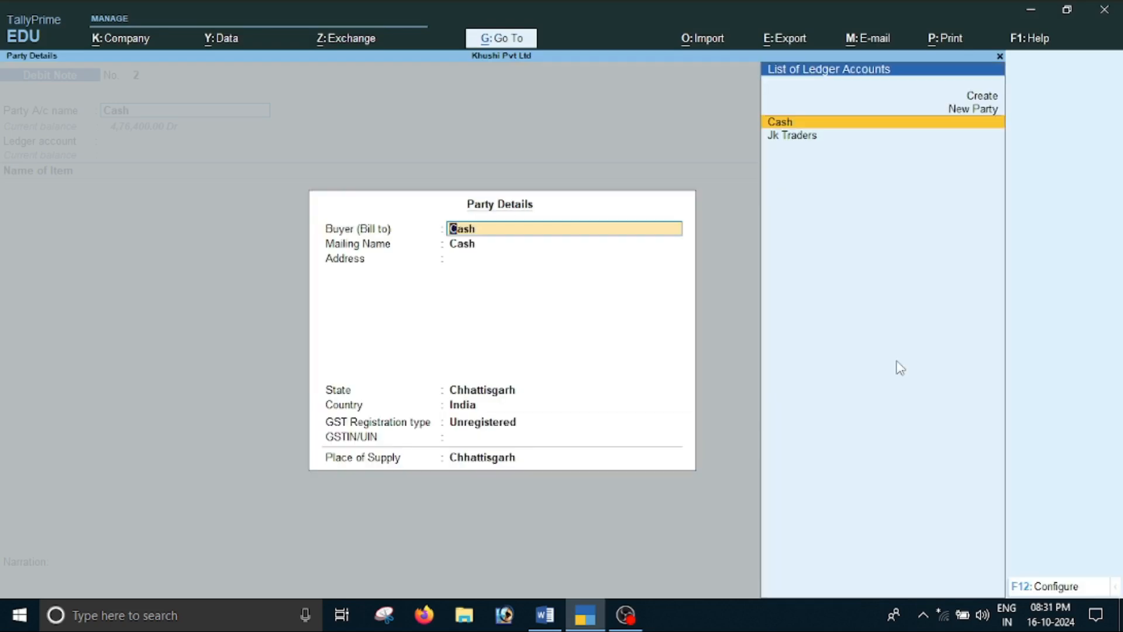
Check the supplier name in the Word document and set the buyer to a new party named Radha Traders
{"action": "key", "text": "alt+Tab"}
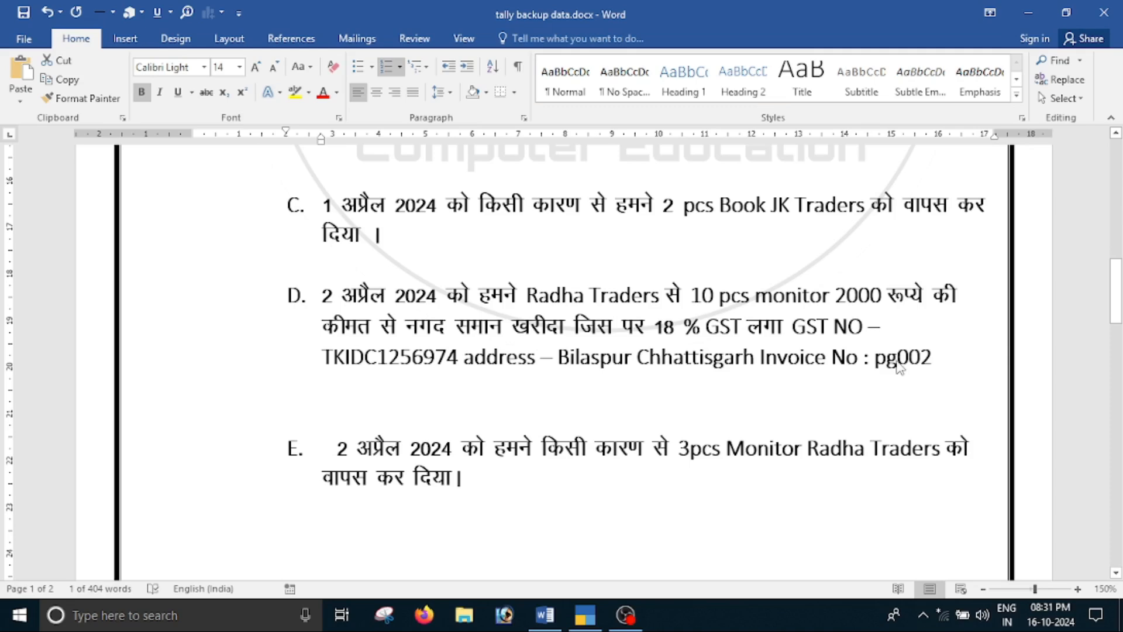
{"action": "key", "text": "alt+Tab"}
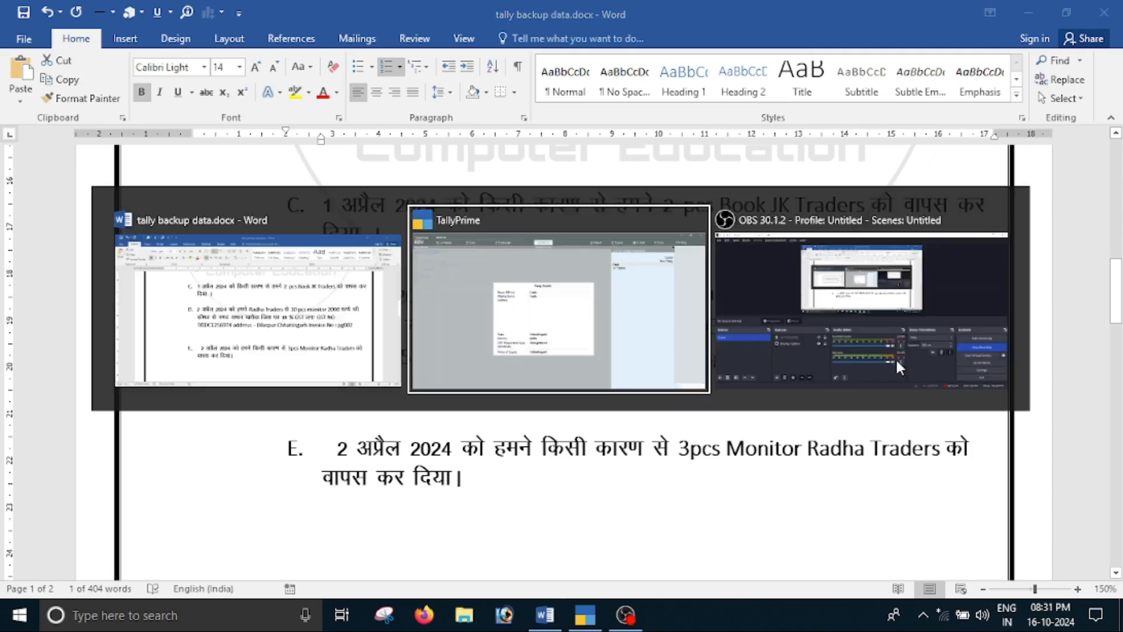
{"action": "type", "text": "Radha t"}
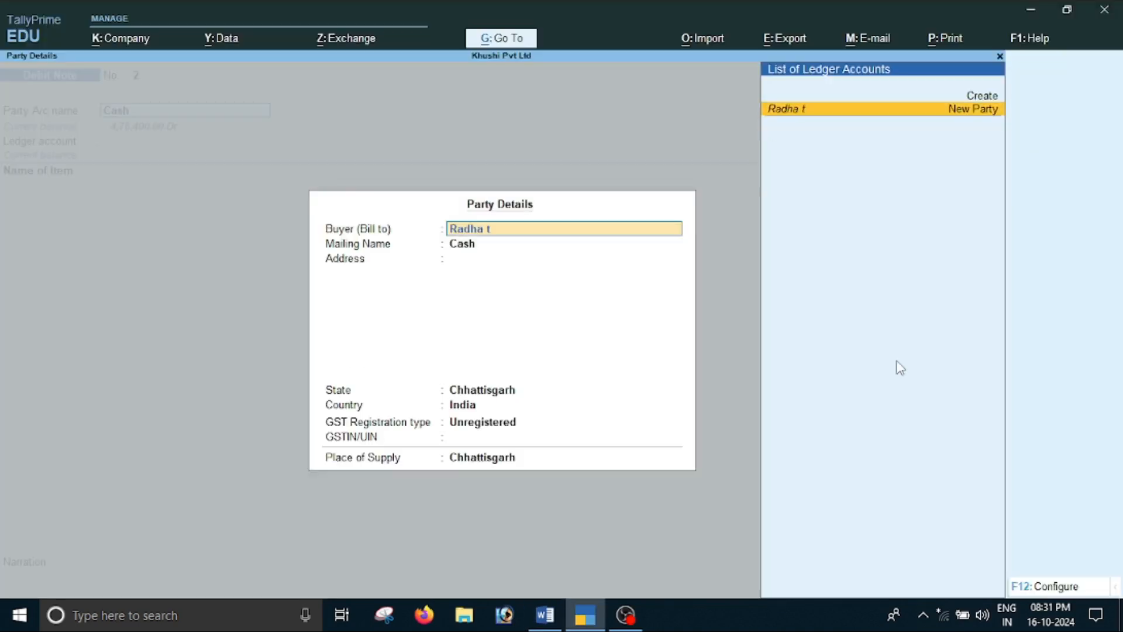
{"action": "key", "text": "BackSpace"}
{"action": "type", "text": "Traders"}
{"action": "key", "text": "Return"}
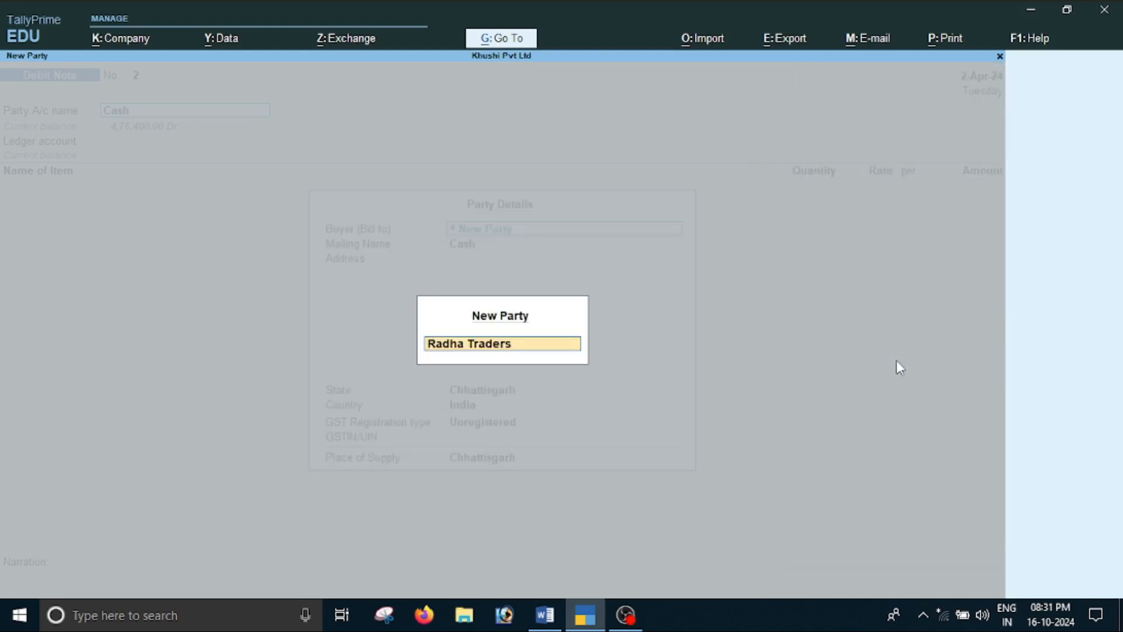
{"action": "key", "text": "Return"}
{"action": "key", "text": "Return"}
{"action": "key", "text": "Return"}
{"action": "key", "text": "Return"}
{"action": "key", "text": "Return"}
Set the GST registration type to Regular, copy the supplier's GST number from Word into GSTIN/UIN, and accept the party details
{"action": "key", "text": "Up"}
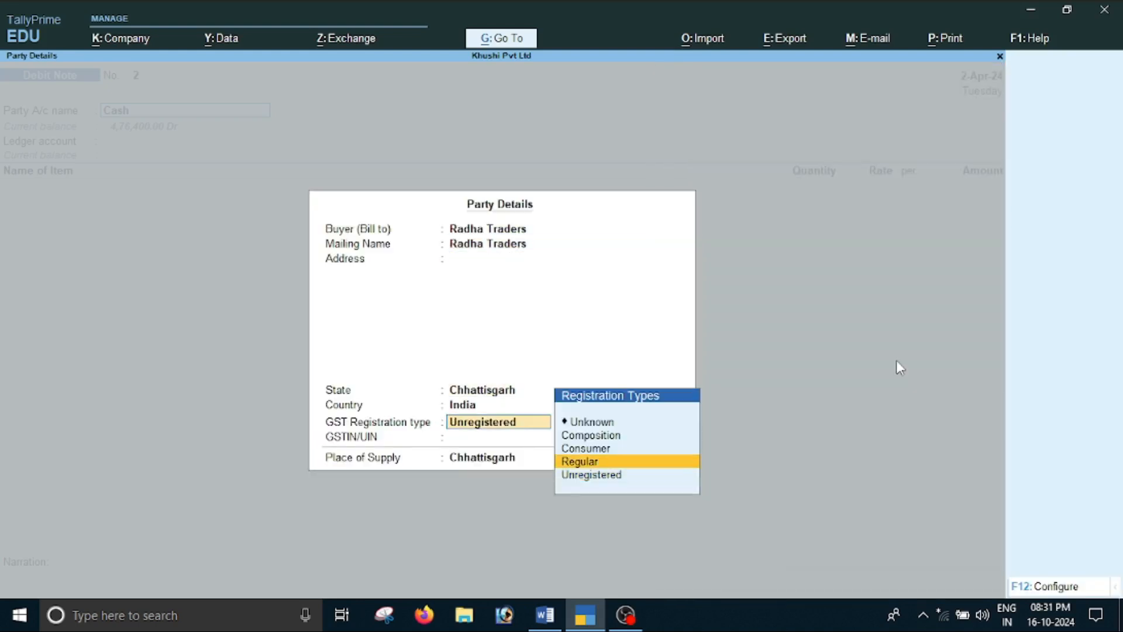
{"action": "key", "text": "Return"}
{"action": "key", "text": "alt+Tab"}
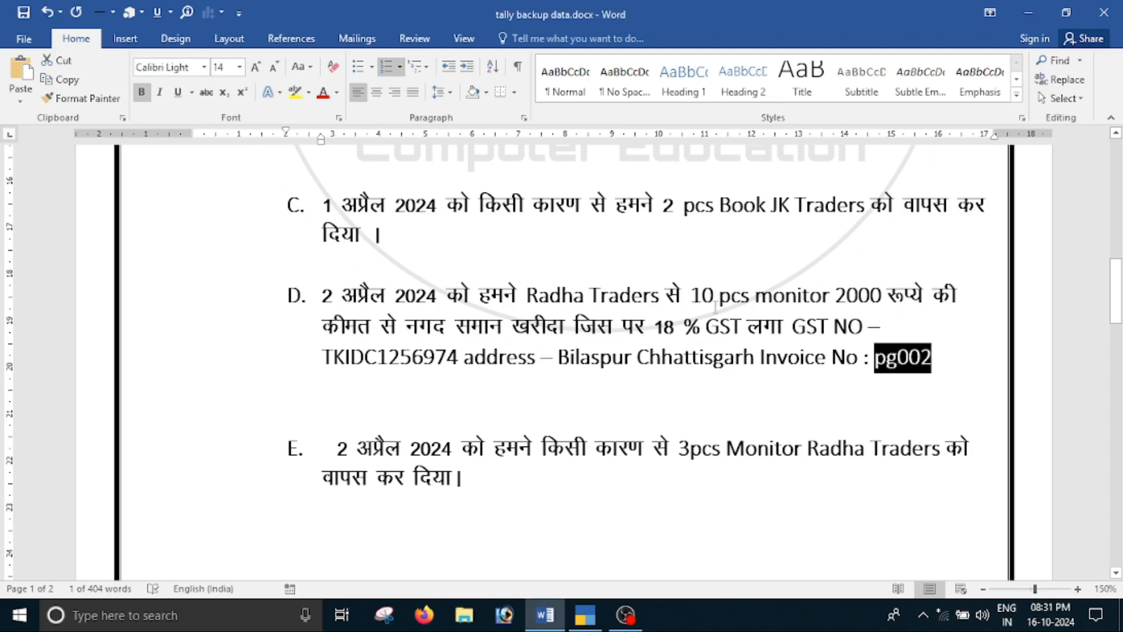
{"action": "double_click", "coordinate": [408, 363]}
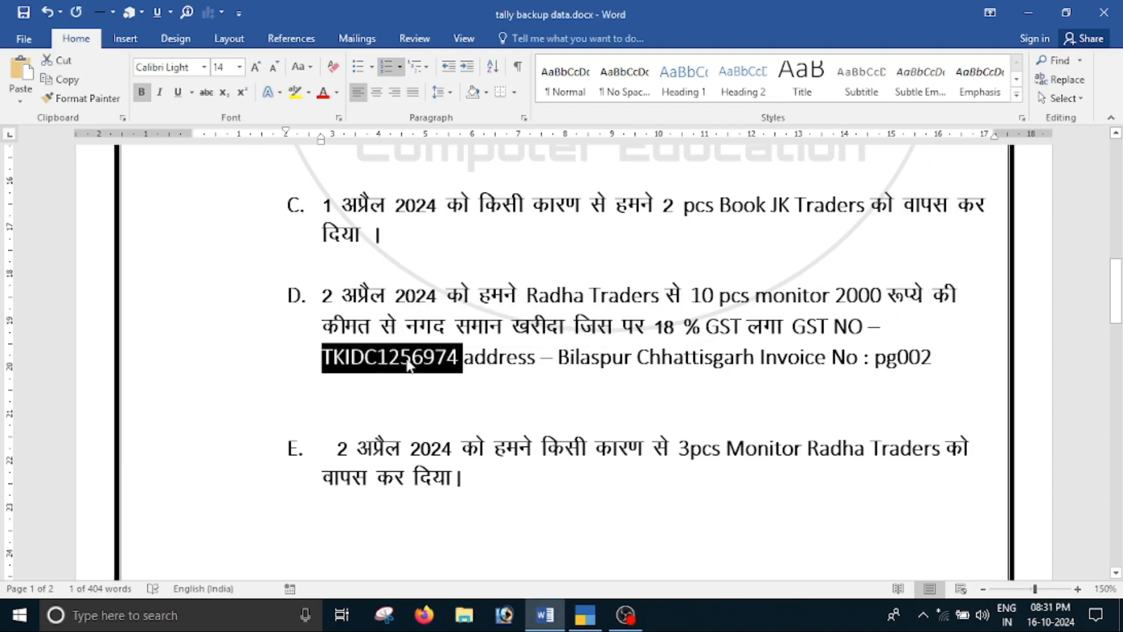
{"action": "key", "text": "ctrl+c"}
{"action": "key", "text": "alt+Tab"}
{"action": "key", "text": "ctrl+v"}
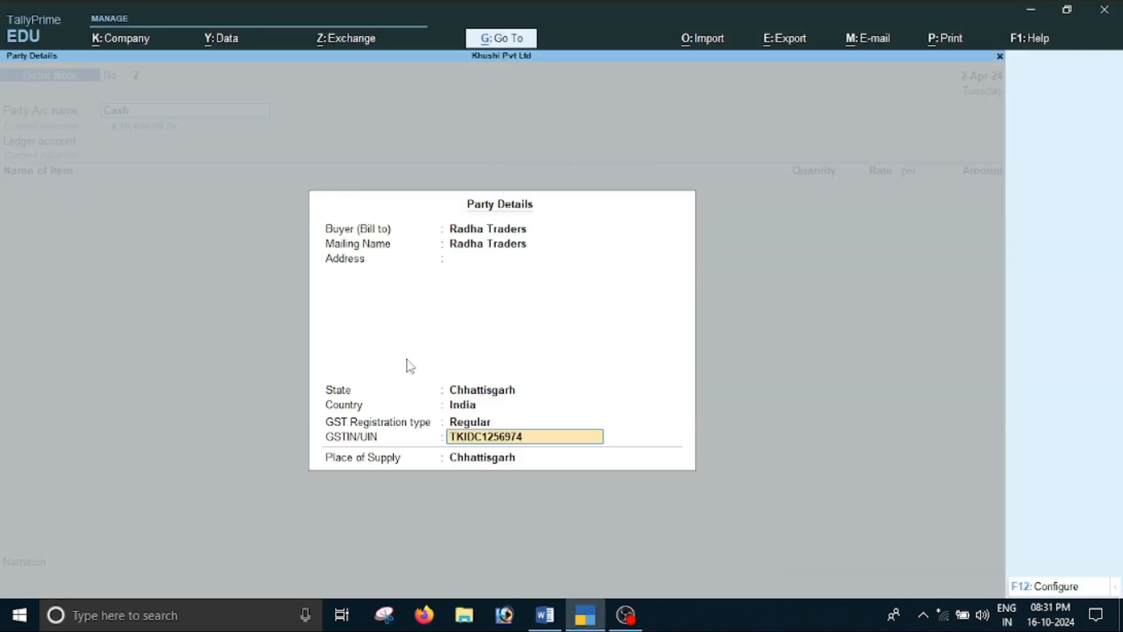
{"action": "key", "text": "Return"}
{"action": "key", "text": "Return"}
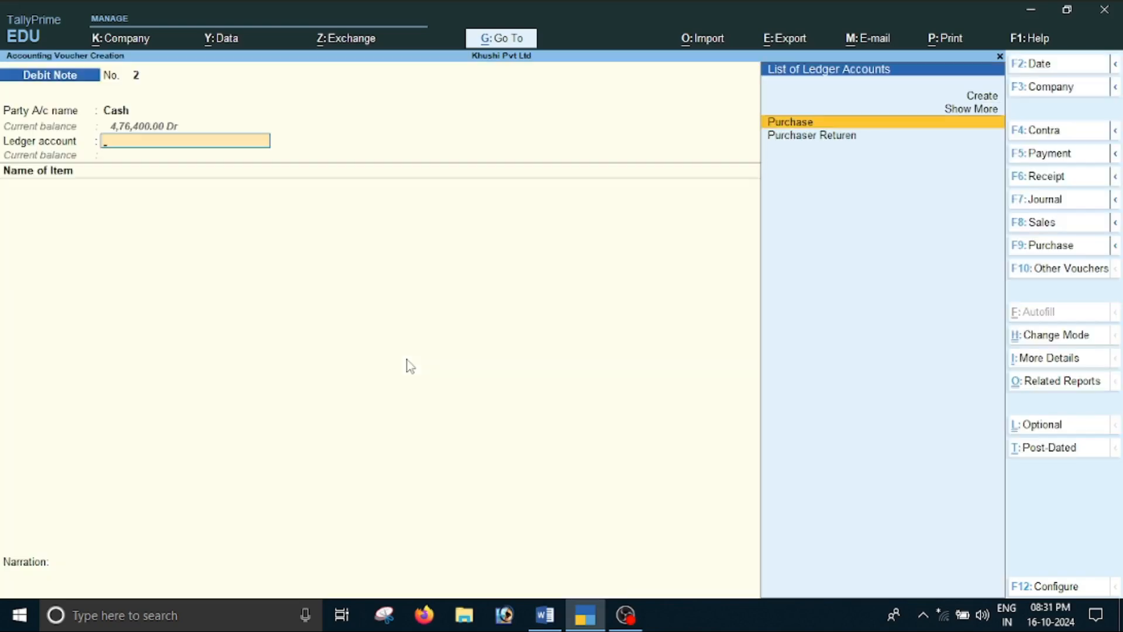
Select Purchaser Returen as the ledger account and recheck the returned item and quantity in the Word document
{"action": "key", "text": "Down"}
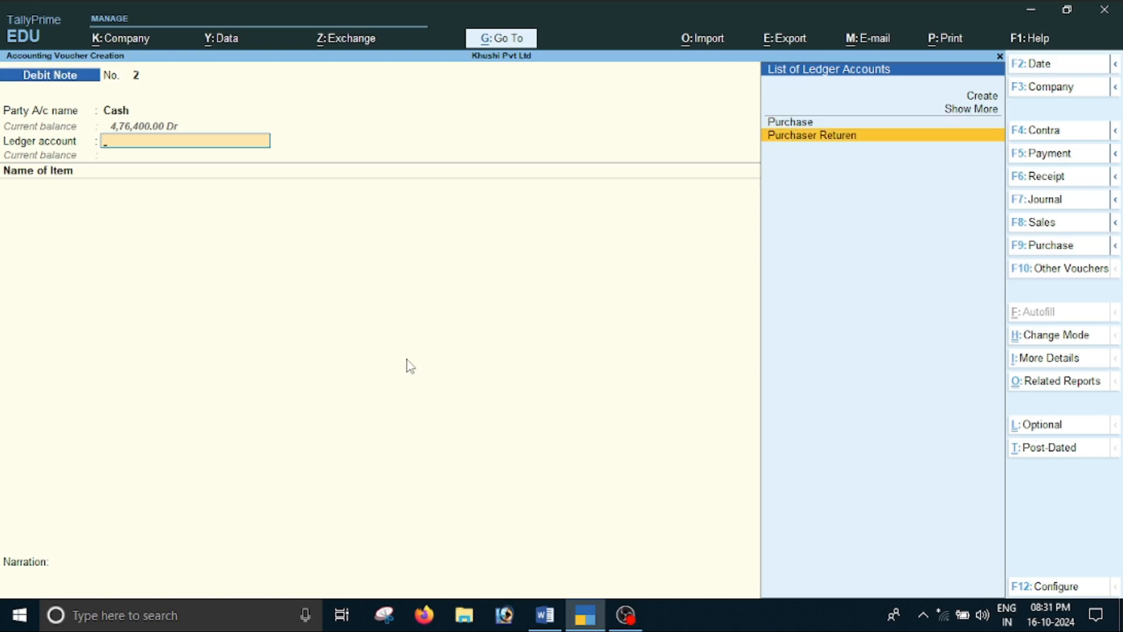
{"action": "key", "text": "Return"}
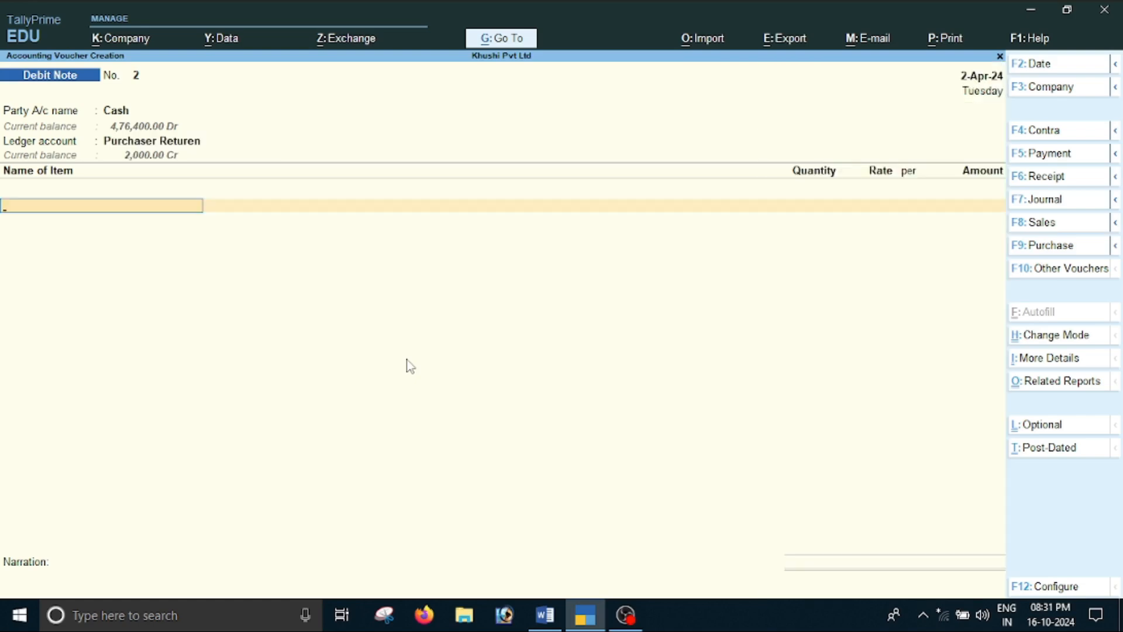
{"action": "key", "text": "alt+Tab"}
{"action": "double_click", "coordinate": [410, 358]}
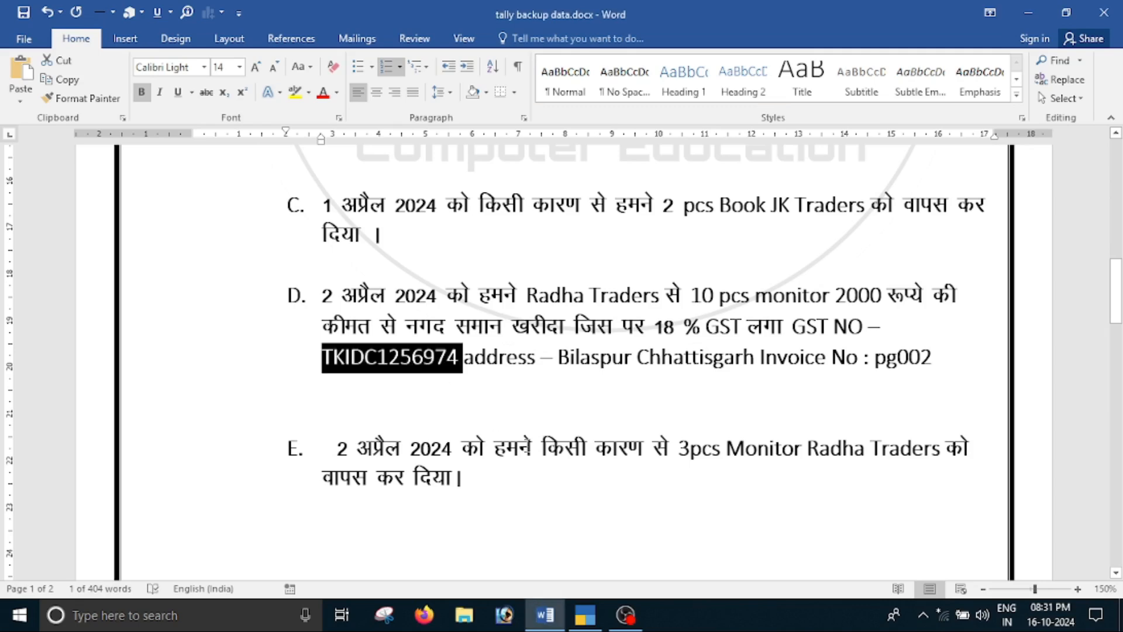
{"action": "left_click", "coordinate": [451, 476]}
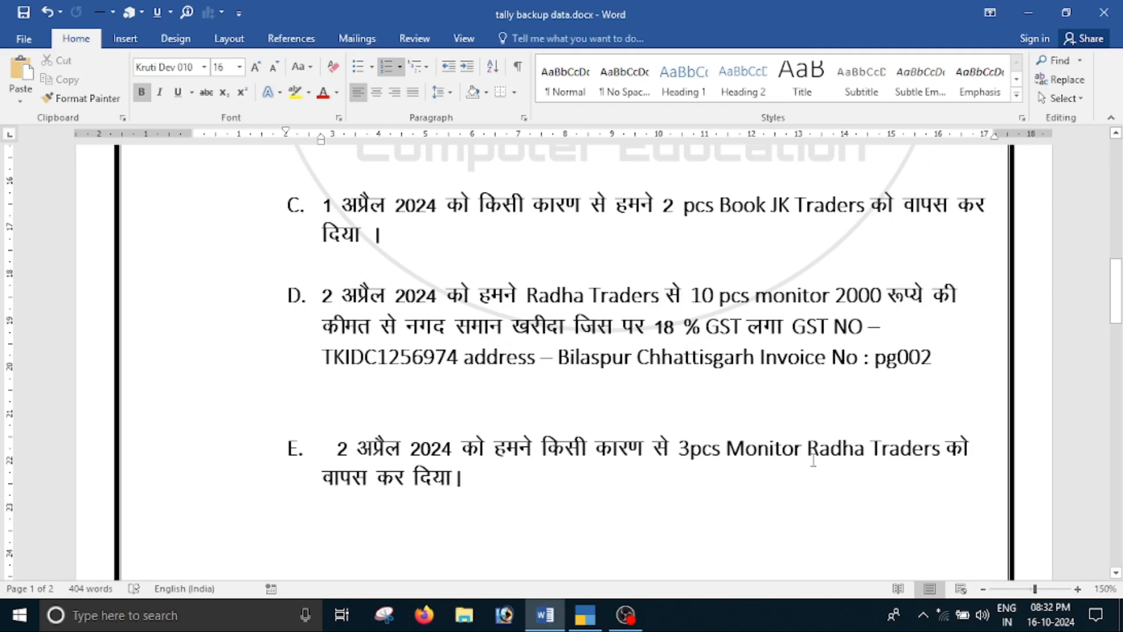
{"action": "key", "text": "alt+Tab"}
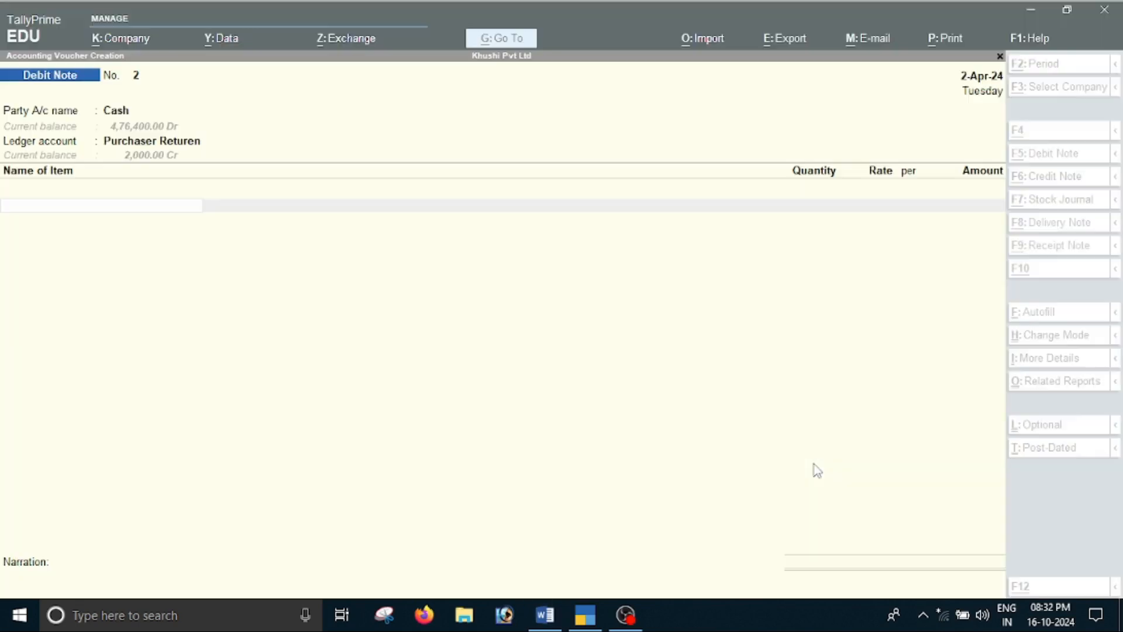
Enter 3 pcs of Monitor at a rate of 2,000 and end the item list
{"action": "type", "text": "M"}
{"action": "key", "text": "Return"}
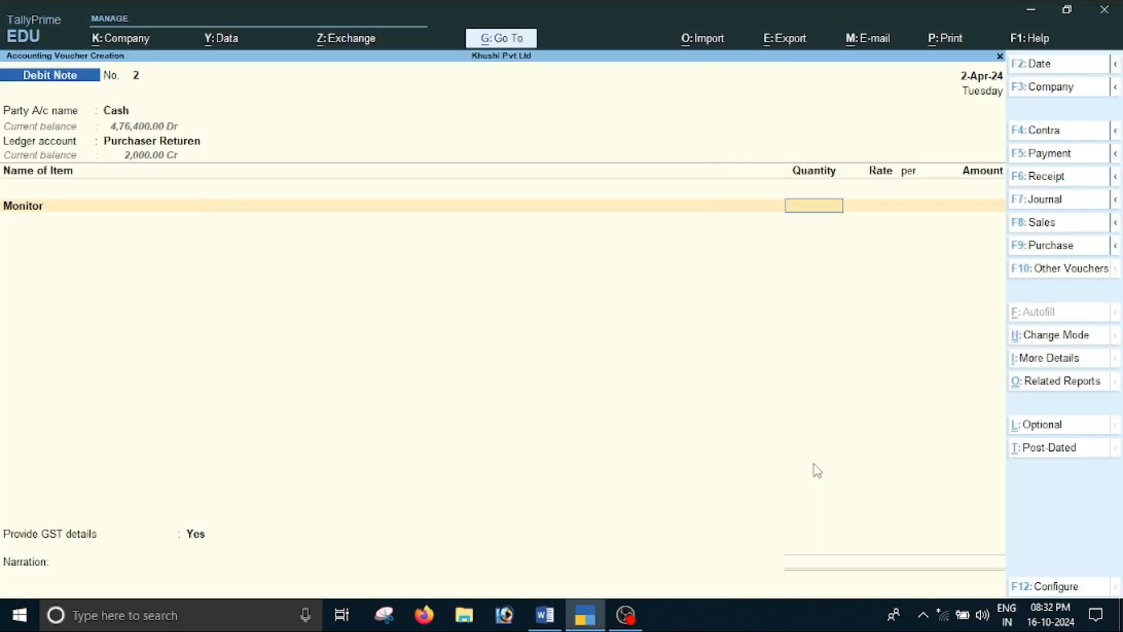
{"action": "type", "text": "3"}
{"action": "key", "text": "Return"}
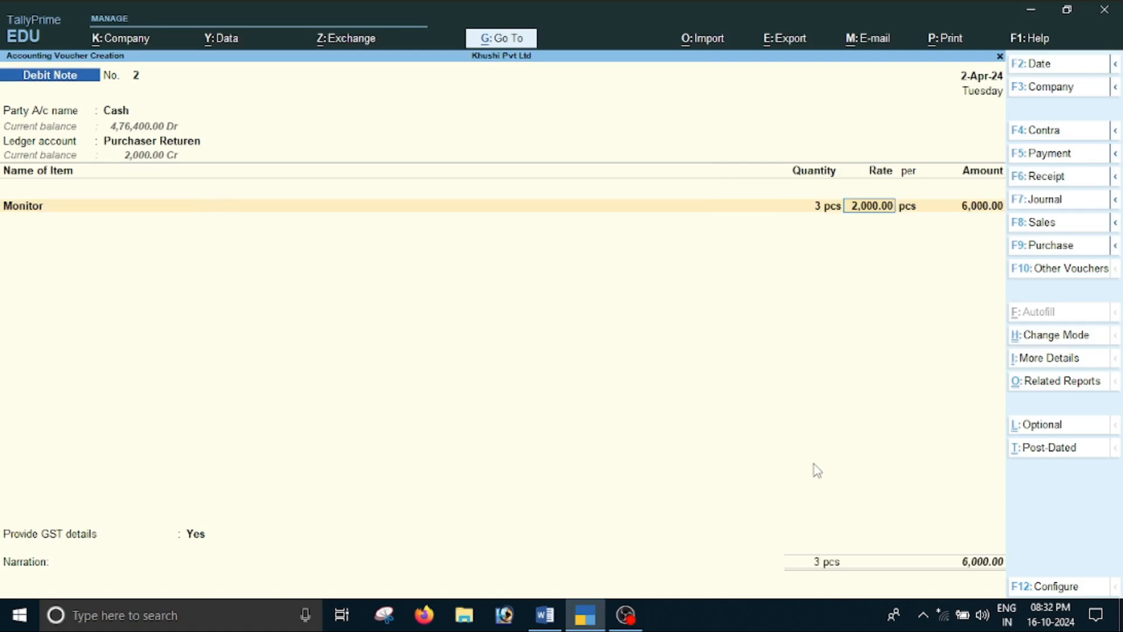
{"action": "key", "text": "Return"}
{"action": "key", "text": "Return"}
{"action": "key", "text": "Return"}
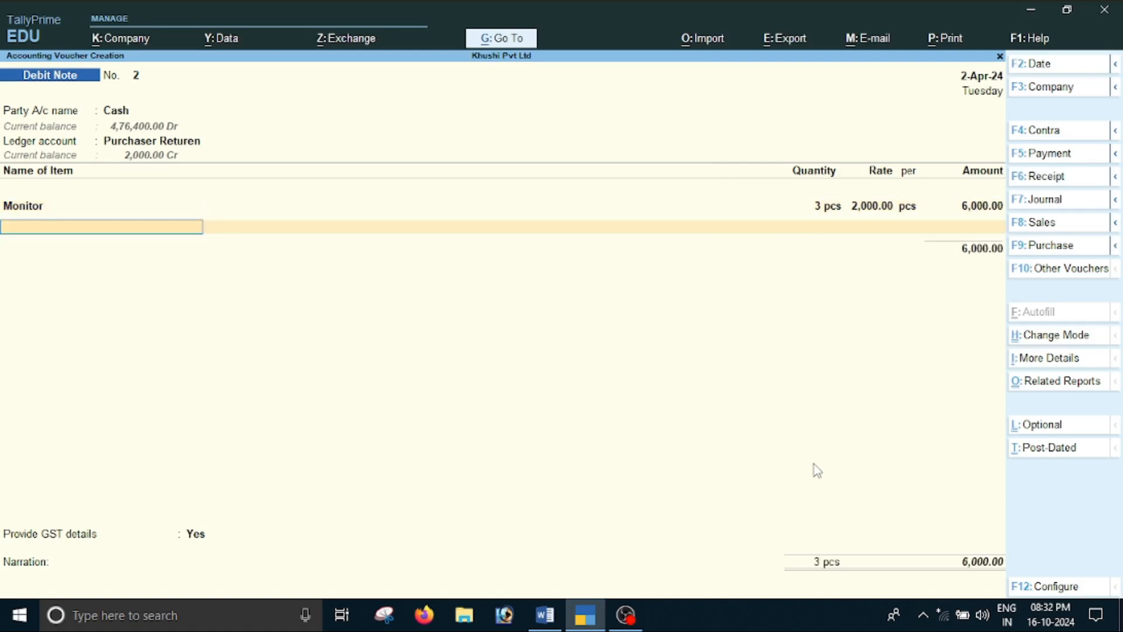
{"action": "key", "text": "Return"}
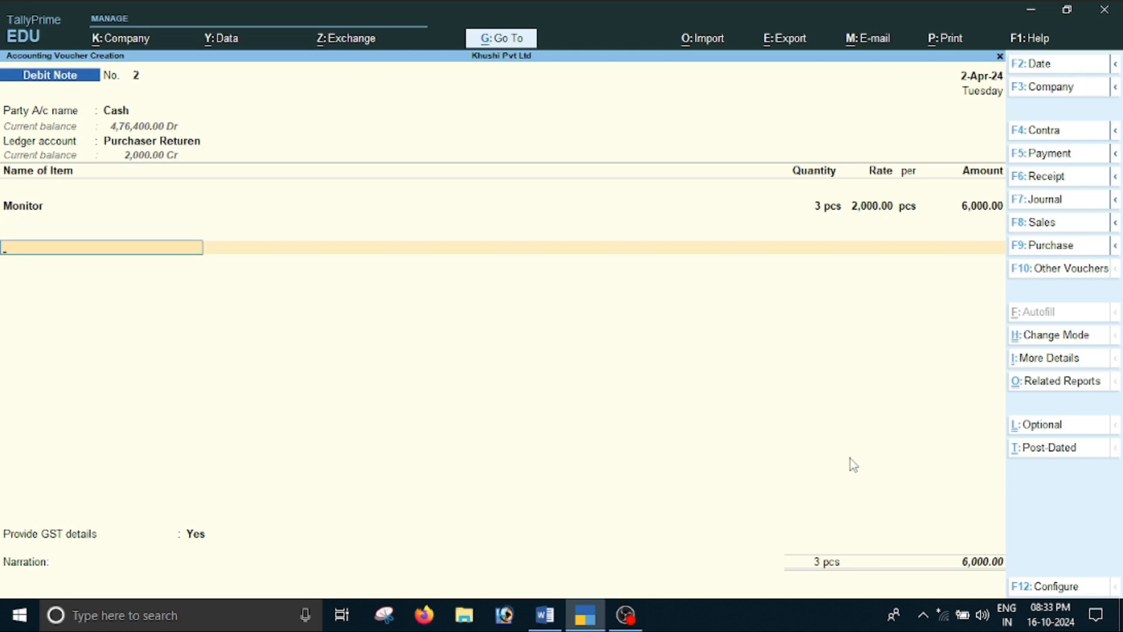
Add the Cgst and Sgst ledgers with their calculated amounts to the debit note and end the ledger list
{"action": "type", "text": "C"}
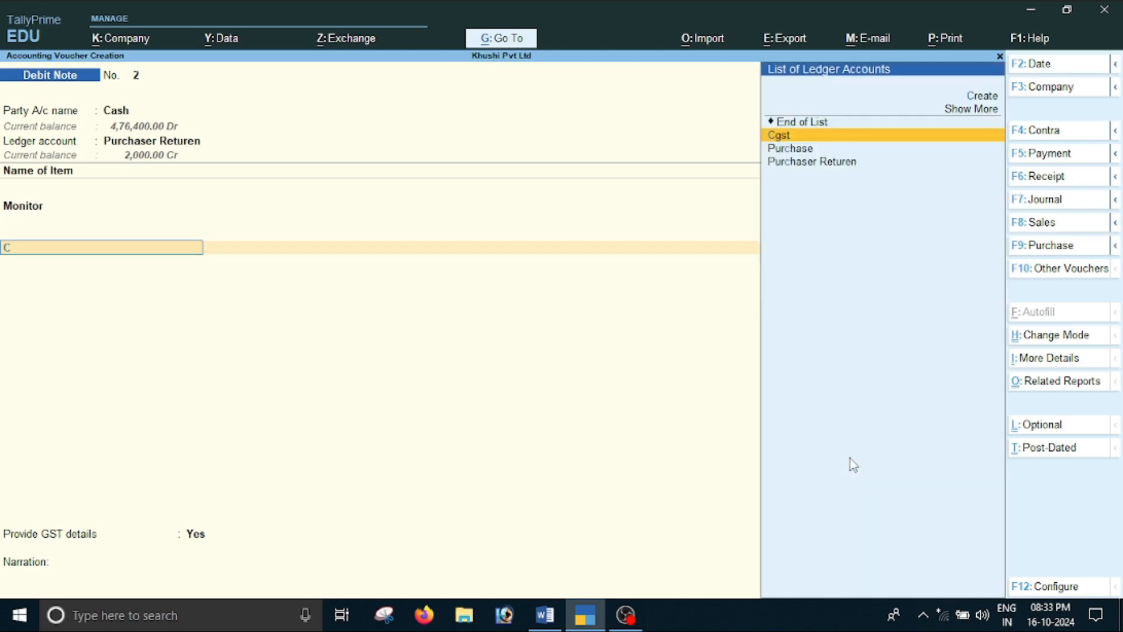
{"action": "key", "text": "Return"}
{"action": "key", "text": "Return"}
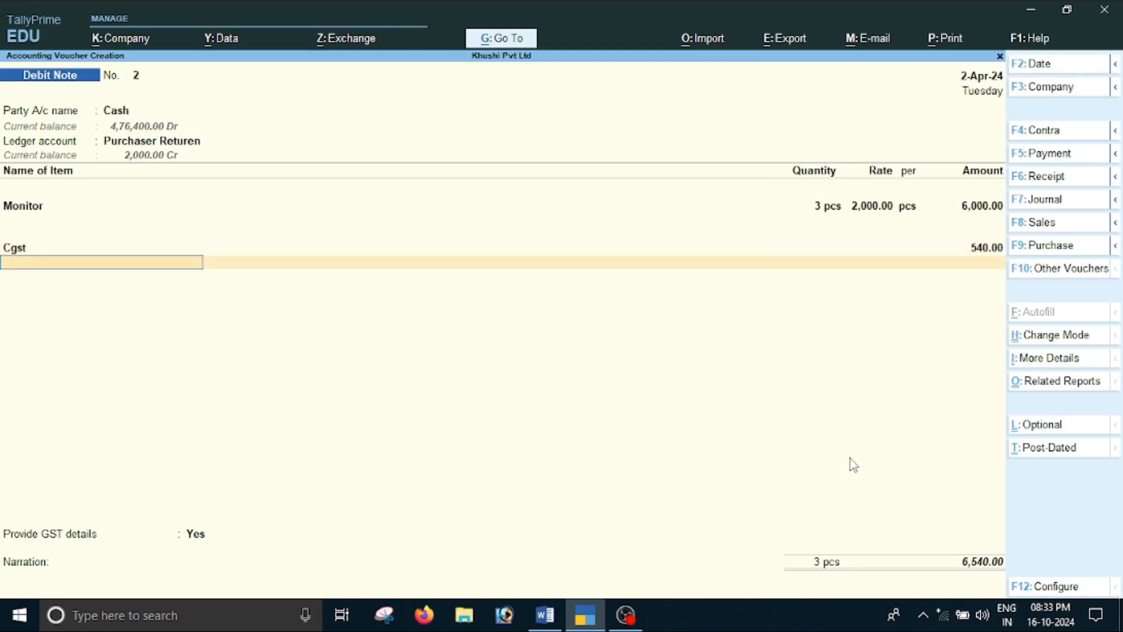
{"action": "type", "text": "S"}
{"action": "key", "text": "Return"}
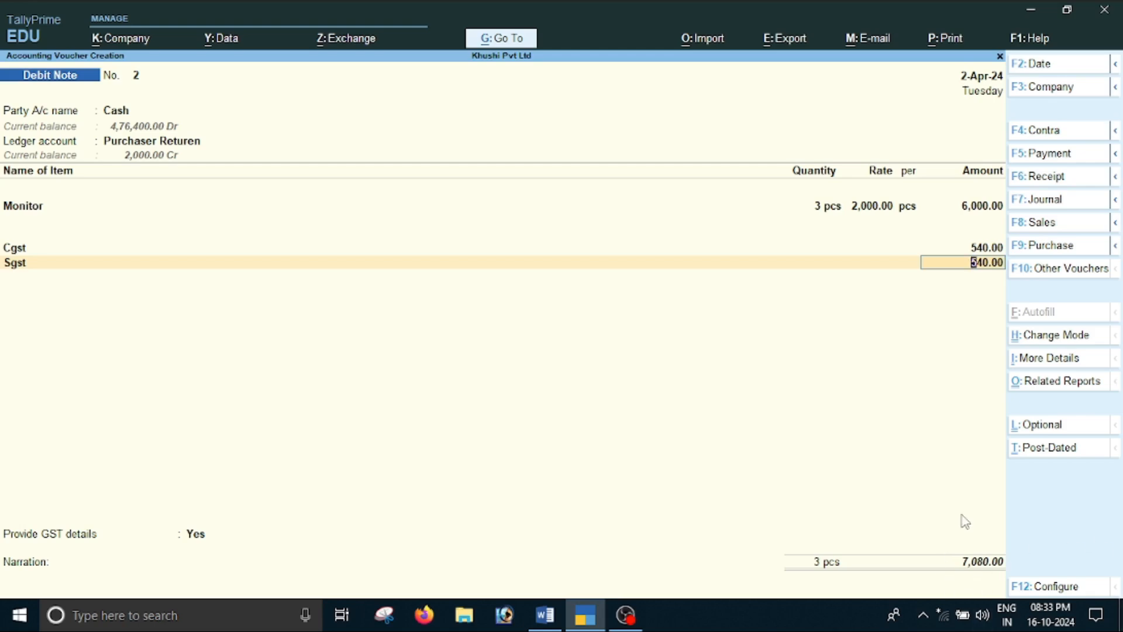
{"action": "key", "text": "Return"}
{"action": "key", "text": "Return"}
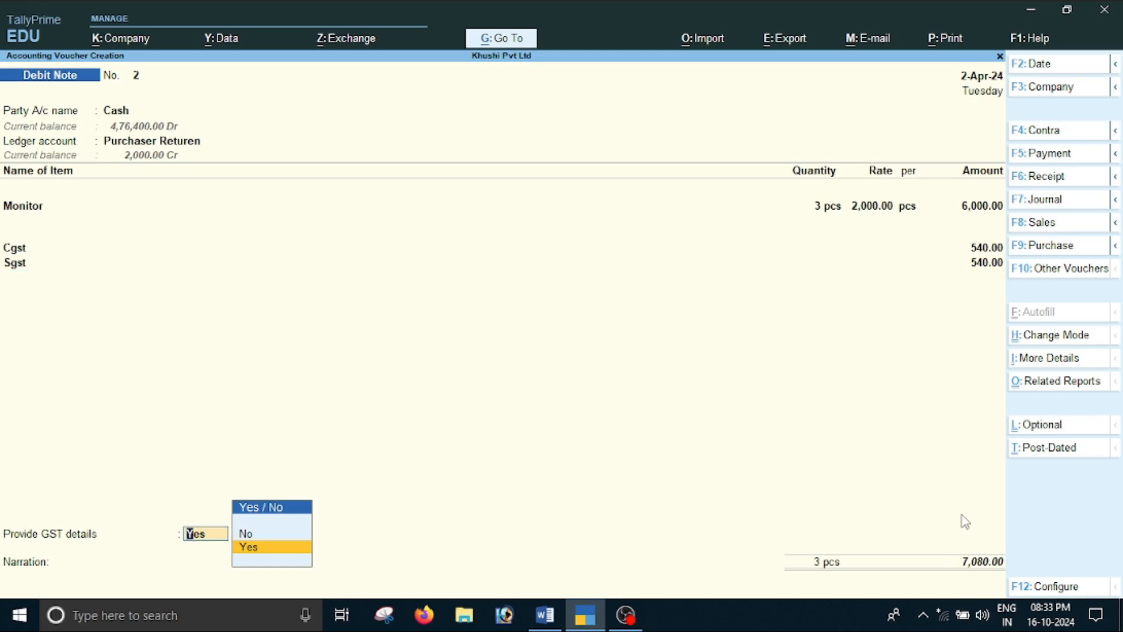
Set Provide GST details to No, leave the narration blank, and save the Monitor return debit note
{"action": "key", "text": "Up"}
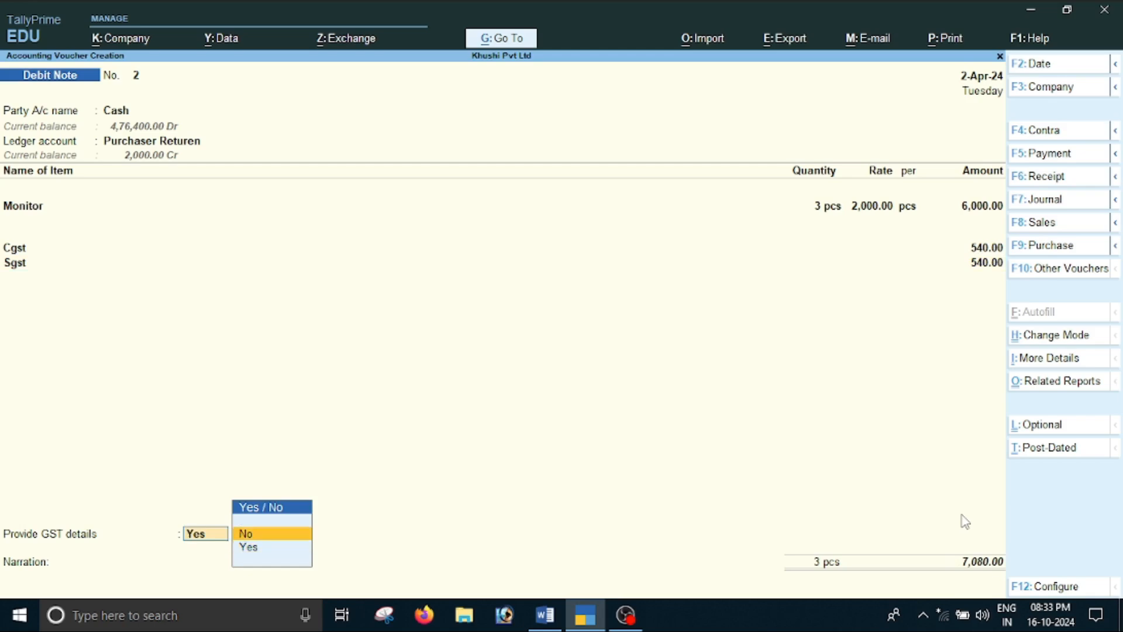
{"action": "key", "text": "Return"}
{"action": "key", "text": "Return"}
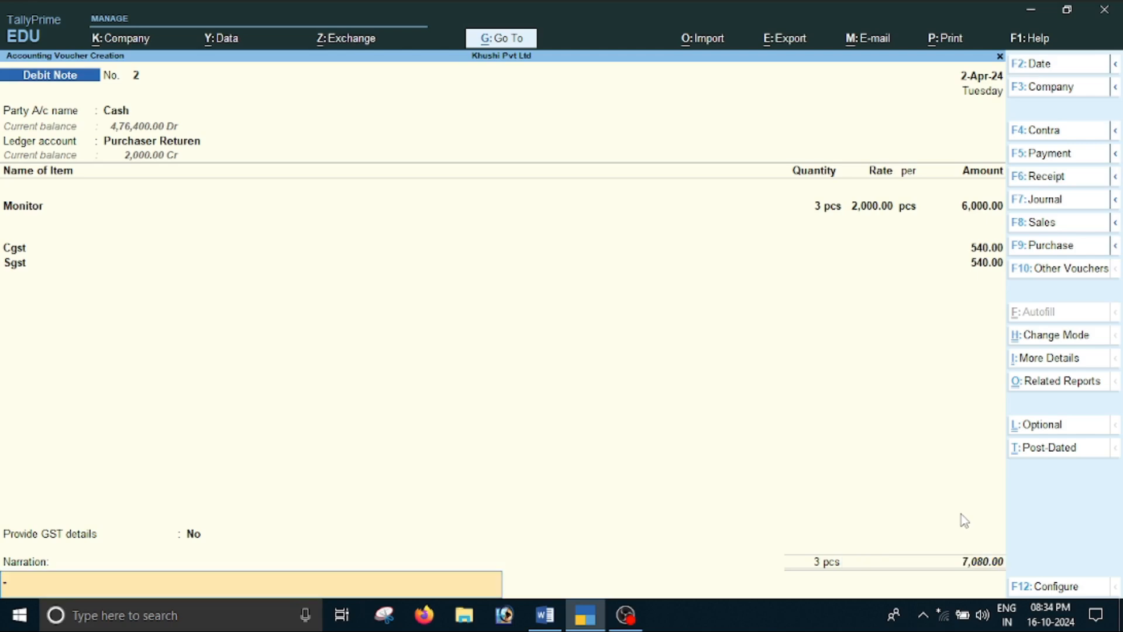
{"action": "key", "text": "Return"}
{"action": "key", "text": "Return"}
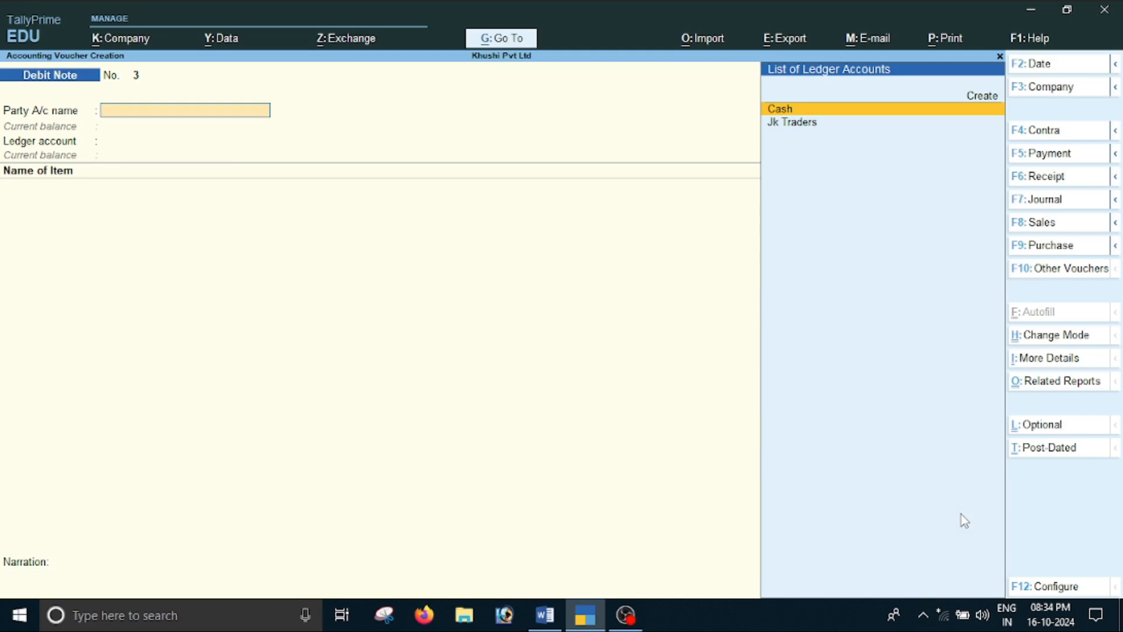
Leave voucher entry and open the GSTR-2 report from the statutory GST reports
{"action": "key", "text": "Escape"}
{"action": "key", "text": "Down"}
{"action": "key", "text": "Down"}
{"action": "key", "text": "Down"}
{"action": "key", "text": "Down"}
{"action": "key", "text": "Down"}
{"action": "key", "text": "Down"}
{"action": "key", "text": "Down"}
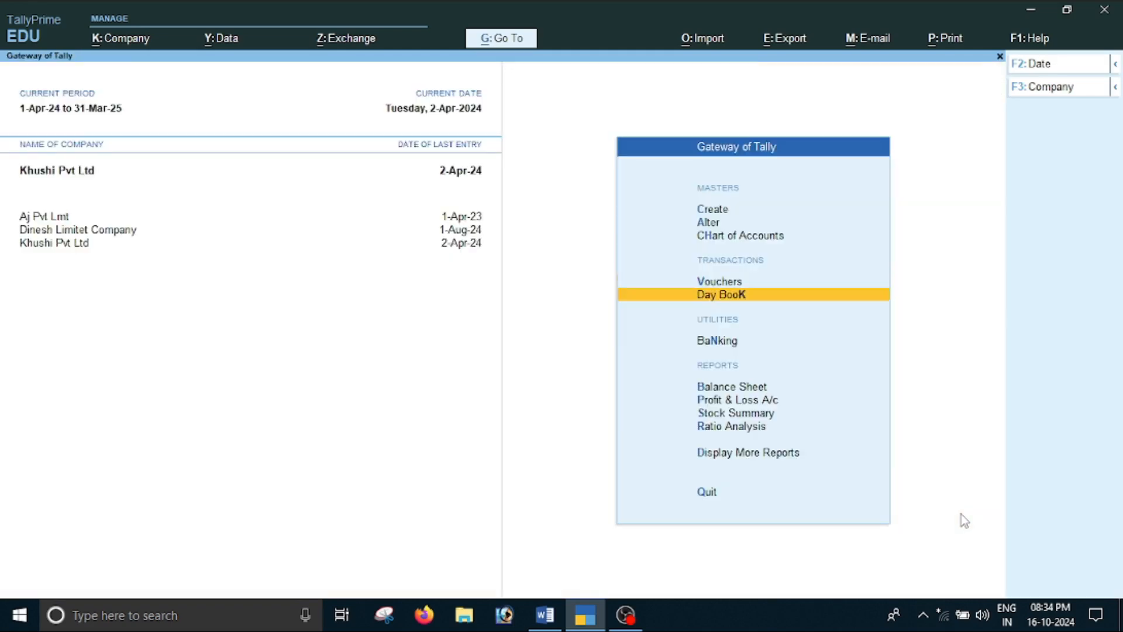
{"action": "key", "text": "Return"}
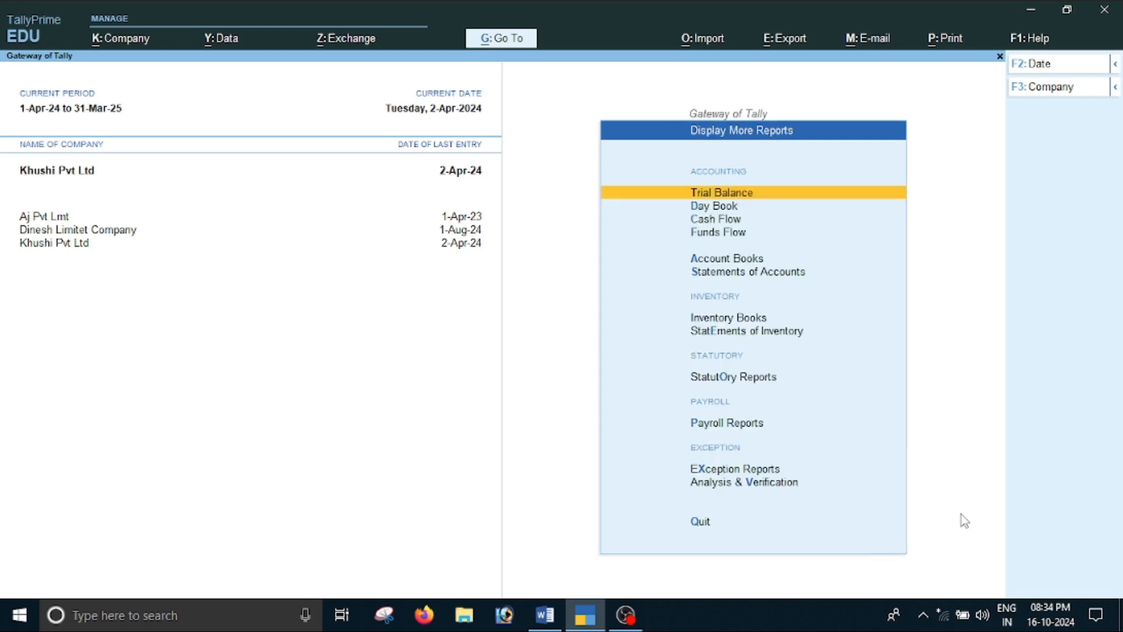
{"action": "key", "text": "Down"}
{"action": "key", "text": "Down"}
{"action": "key", "text": "Down"}
{"action": "key", "text": "Down"}
{"action": "key", "text": "Down"}
{"action": "key", "text": "Down"}
{"action": "key", "text": "Down"}
{"action": "key", "text": "Down"}
{"action": "key", "text": "Up"}
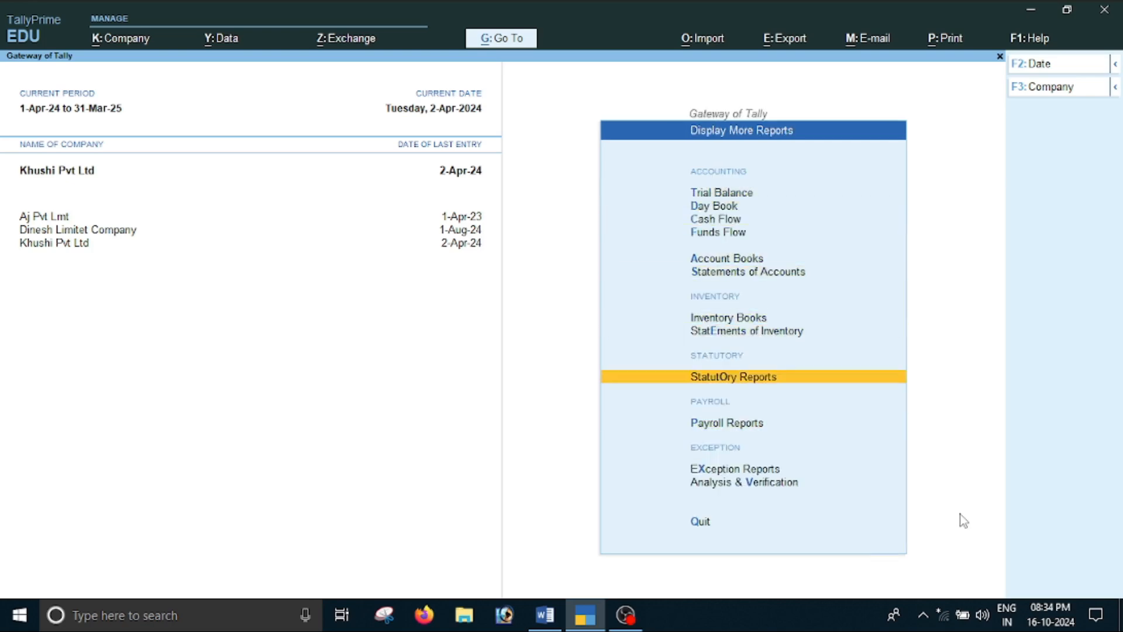
{"action": "key", "text": "Return"}
{"action": "key", "text": "Return"}
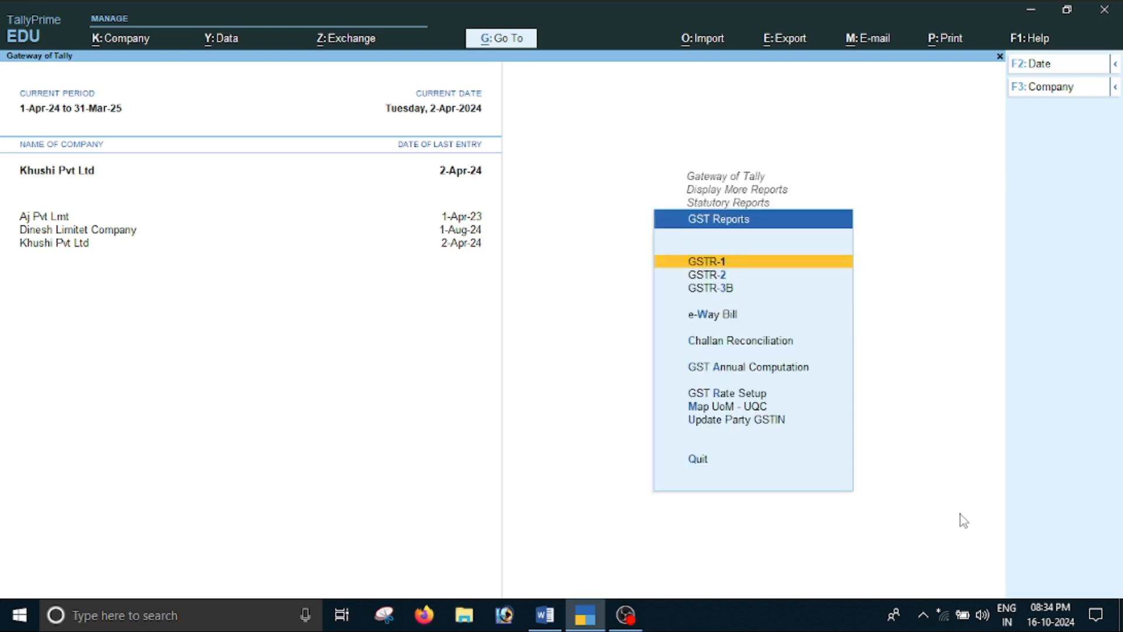
{"action": "key", "text": "Down"}
{"action": "key", "text": "Return"}
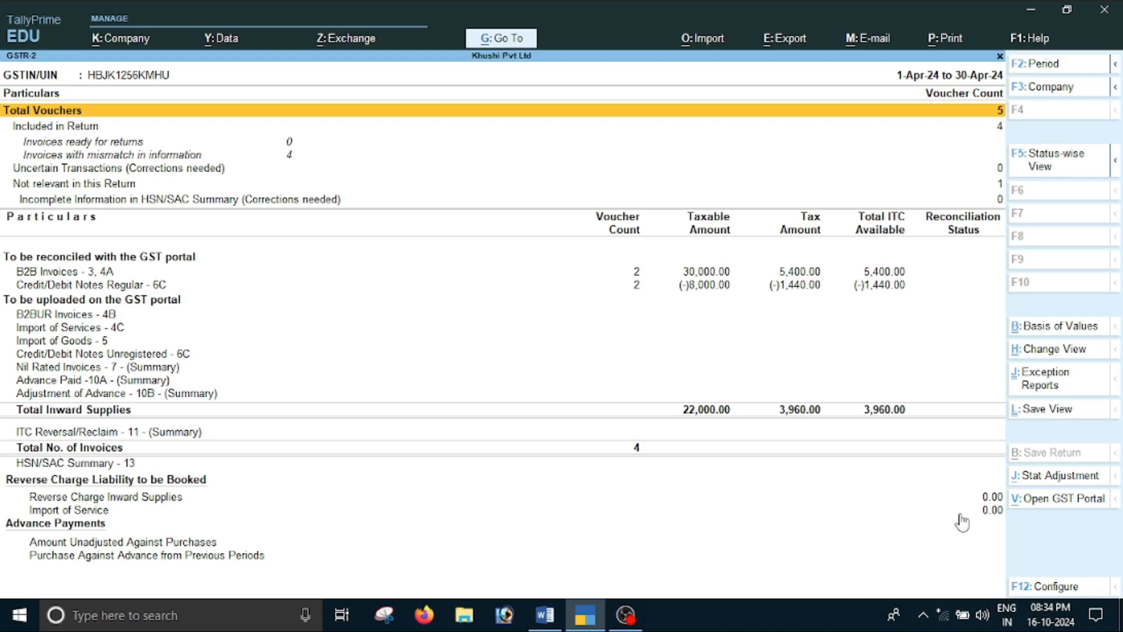
Set the GSTR-2 period from 1-4 to 2-4, checking the last transaction date in the Word document
{"action": "key", "text": "F2"}
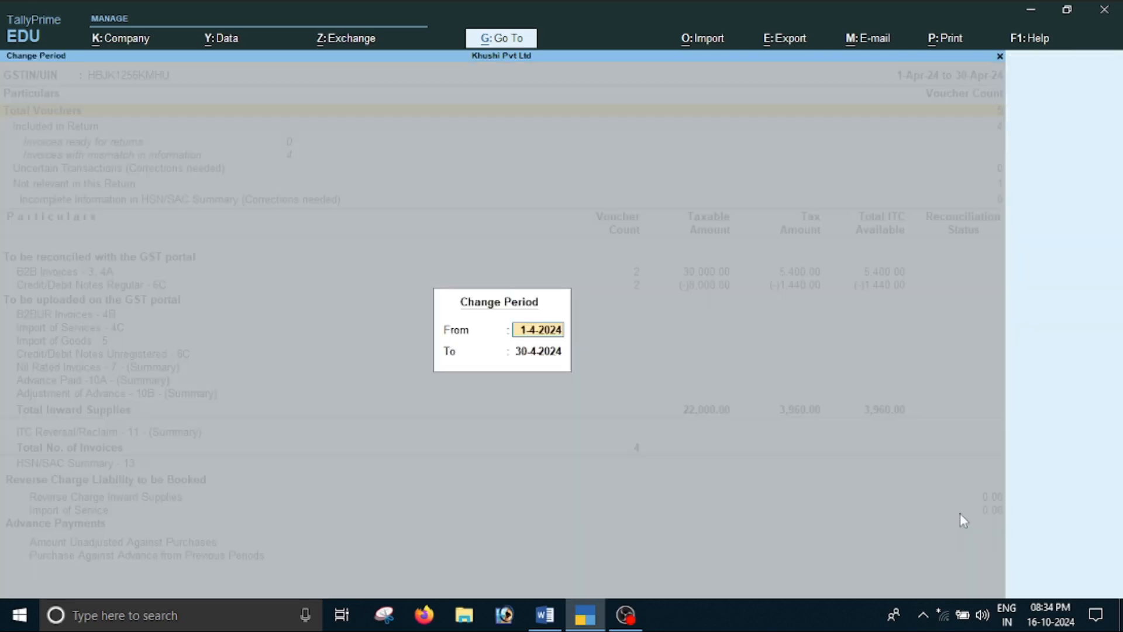
{"action": "type", "text": "1-4"}
{"action": "key", "text": "Return"}
{"action": "key", "text": "alt+Tab"}
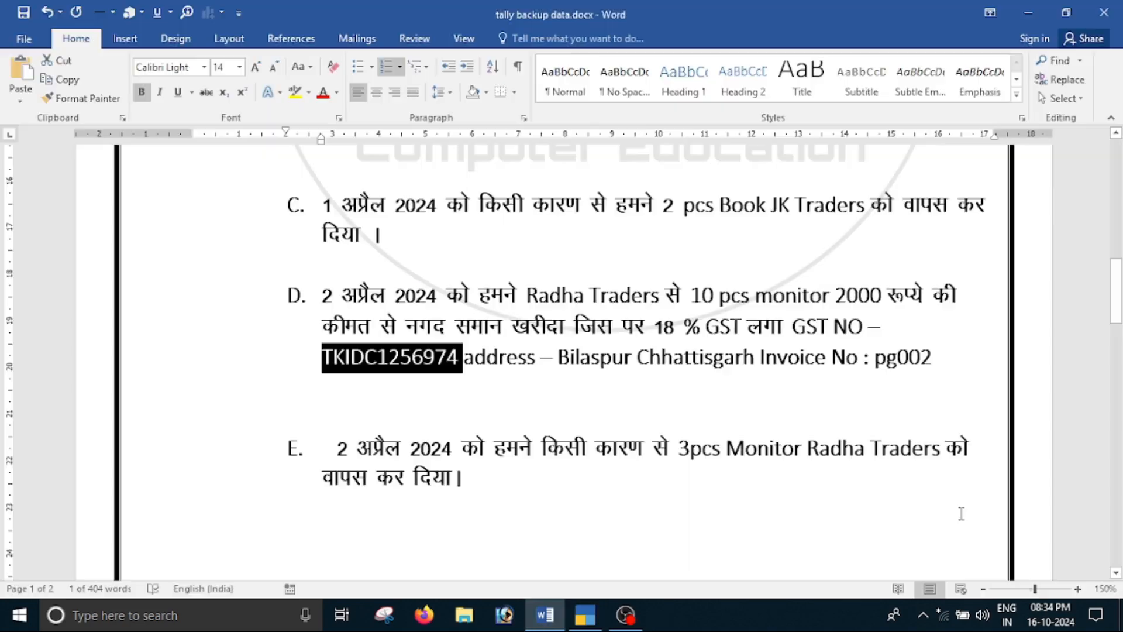
{"action": "left_click", "coordinate": [351, 340]}
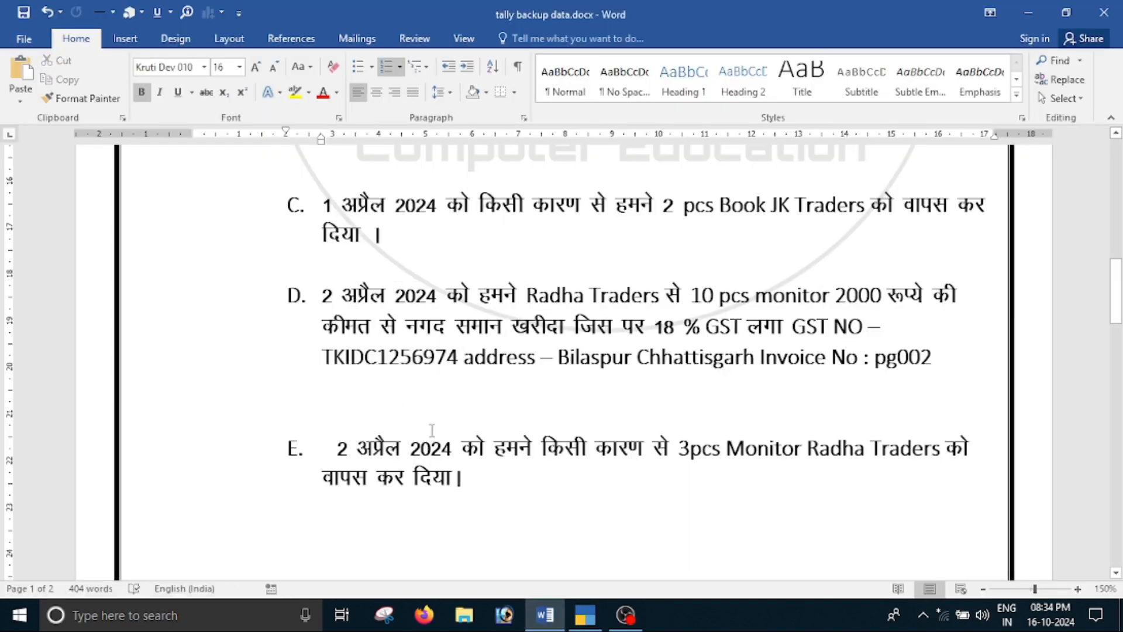
{"action": "key", "text": "alt+Tab"}
{"action": "type", "text": "2-4"}
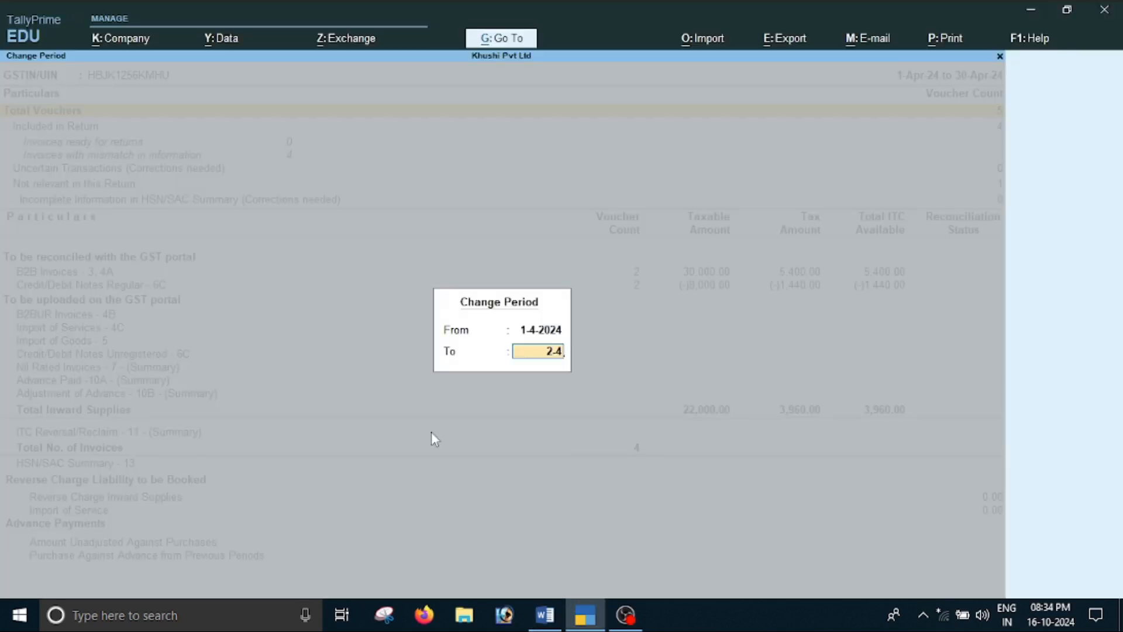
{"action": "key", "text": "Return"}
Examine the supplier-wise taxable amounts and tax in the B2B Invoices register, and return to the GSTR-2 summary
{"action": "key", "text": "Down"}
{"action": "key", "text": "Down"}
{"action": "key", "text": "Down"}
{"action": "key", "text": "Down"}
{"action": "key", "text": "Down"}
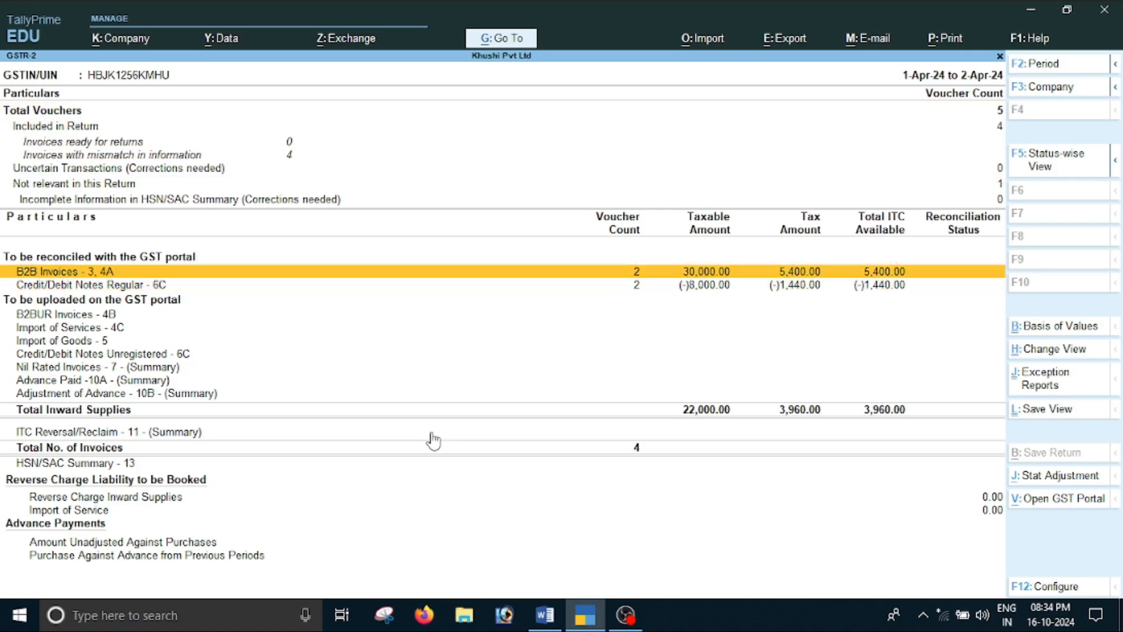
{"action": "key", "text": "Return"}
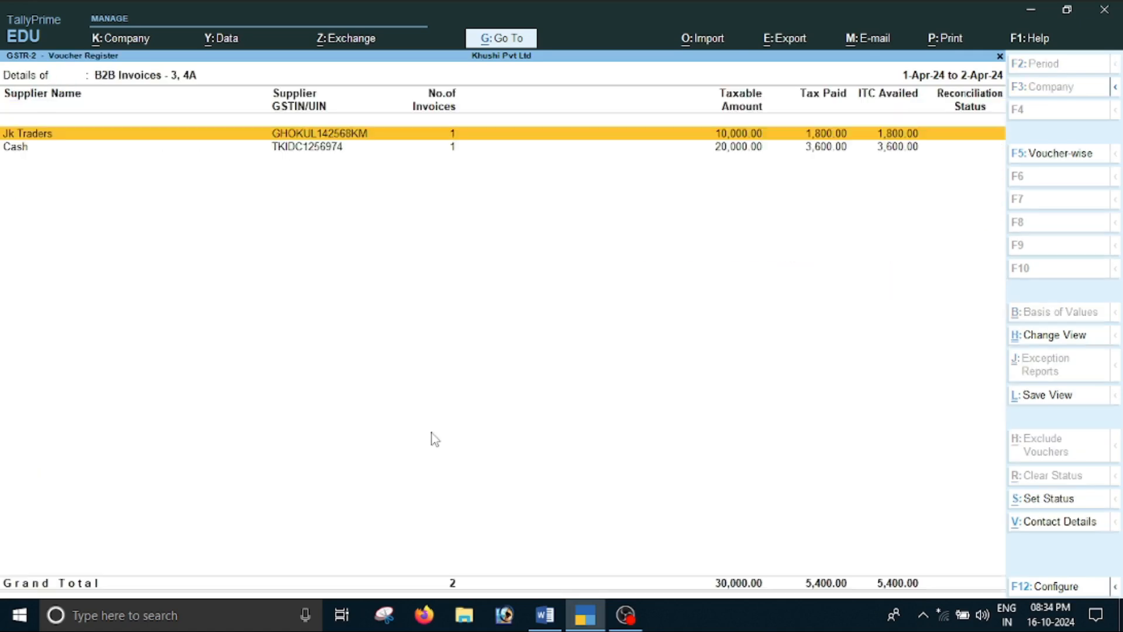
{"action": "key", "text": "Down"}
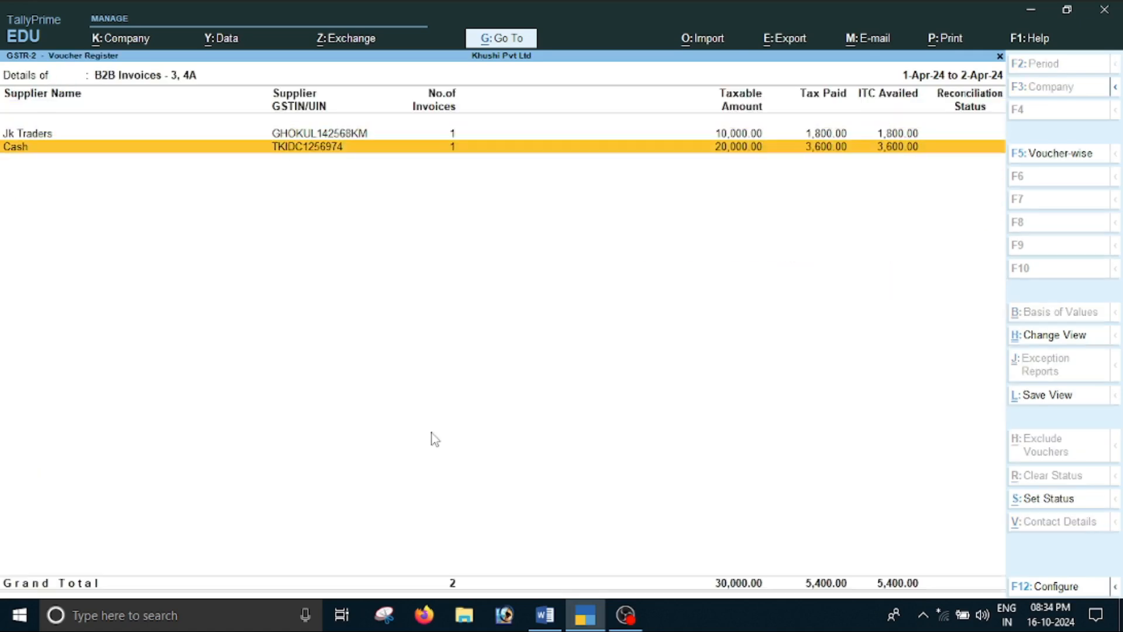
{"action": "key", "text": "Up"}
{"action": "key", "text": "Down"}
{"action": "key", "text": "Up"}
{"action": "key", "text": "Down"}
{"action": "key", "text": "Escape"}
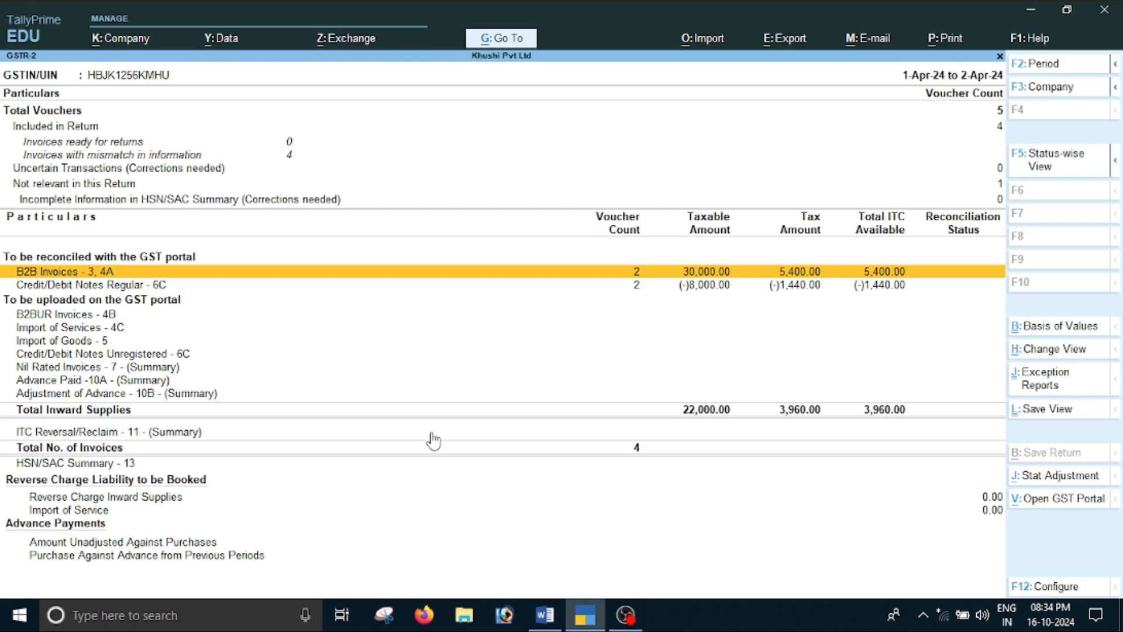
Examine the supplier-wise return amounts in the Credit/Debit Notes Regular register, and return to the summary
{"action": "key", "text": "Down"}
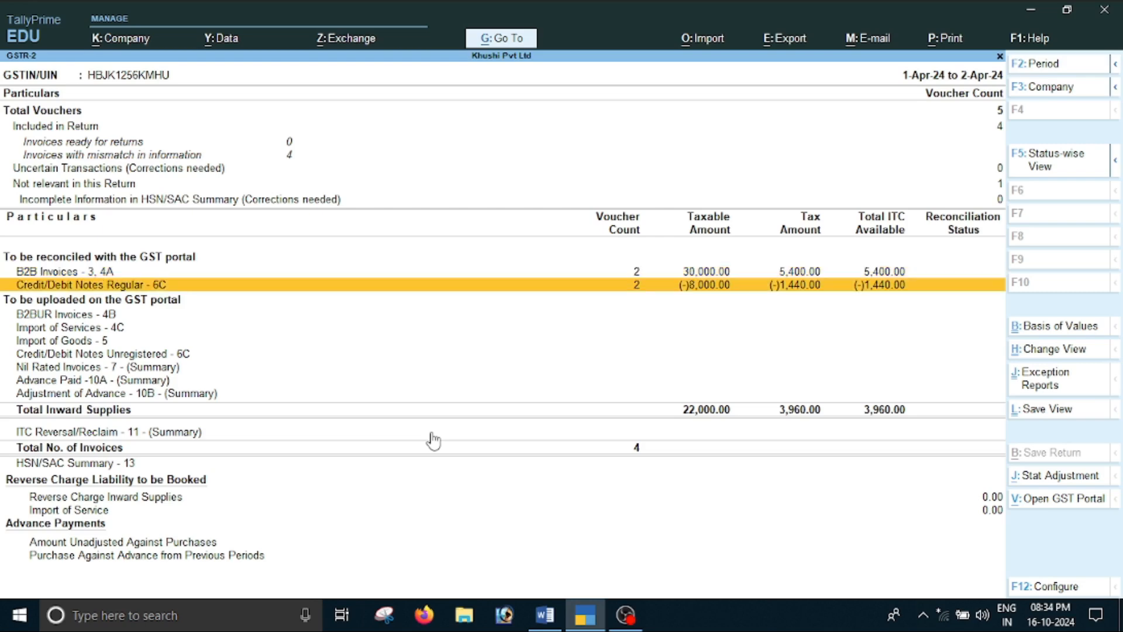
{"action": "key", "text": "Return"}
{"action": "key", "text": "Down"}
{"action": "key", "text": "Up"}
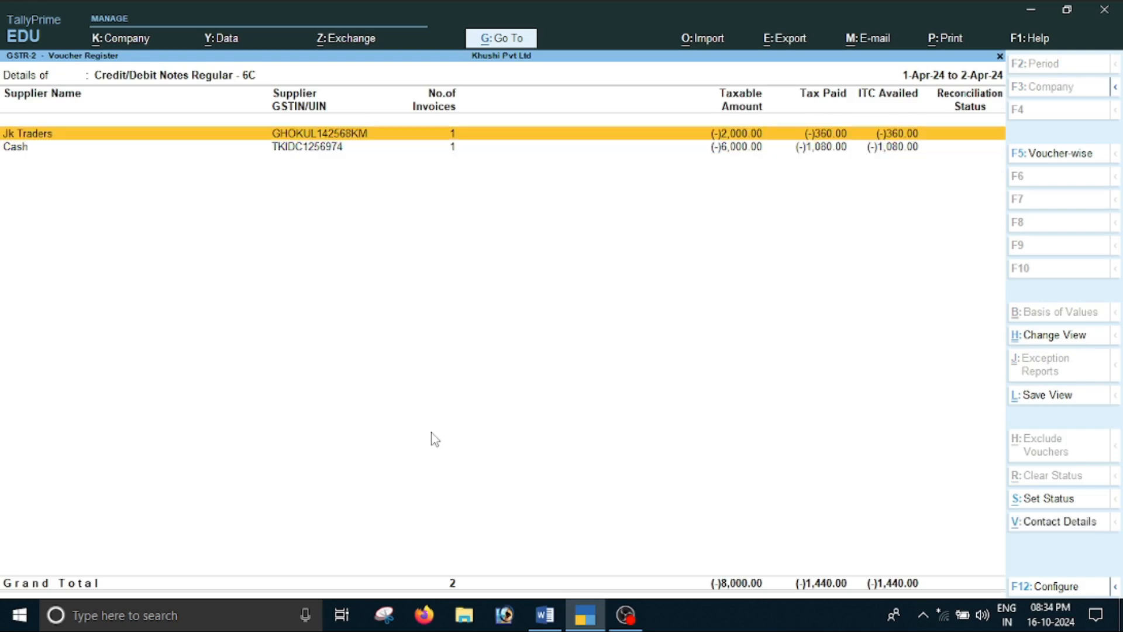
{"action": "key", "text": "Down"}
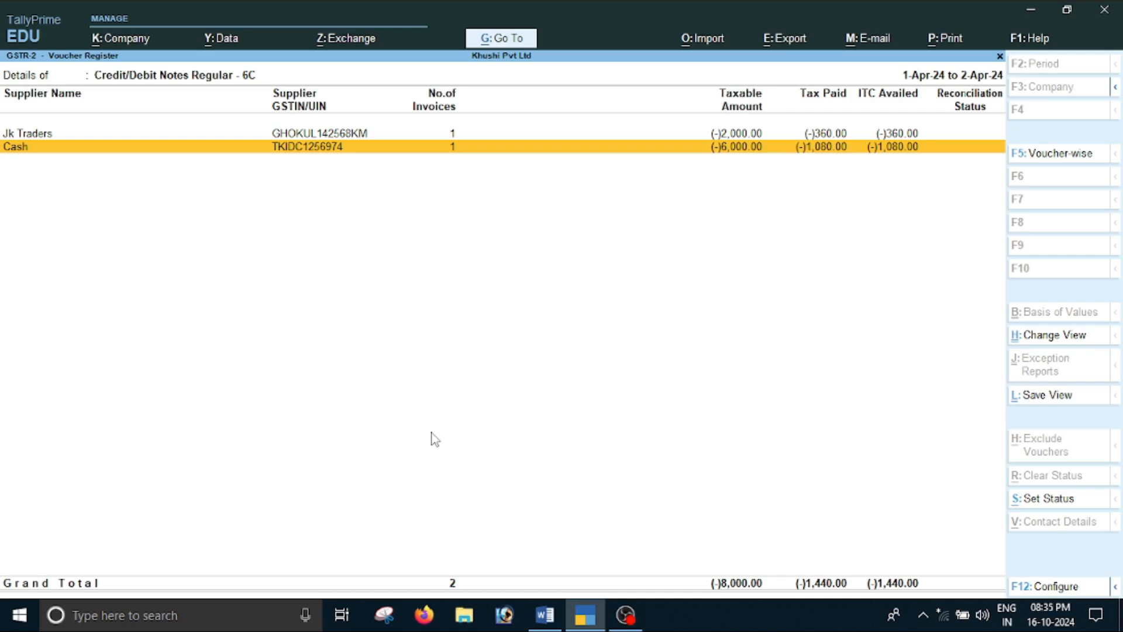
{"action": "key", "text": "Escape"}
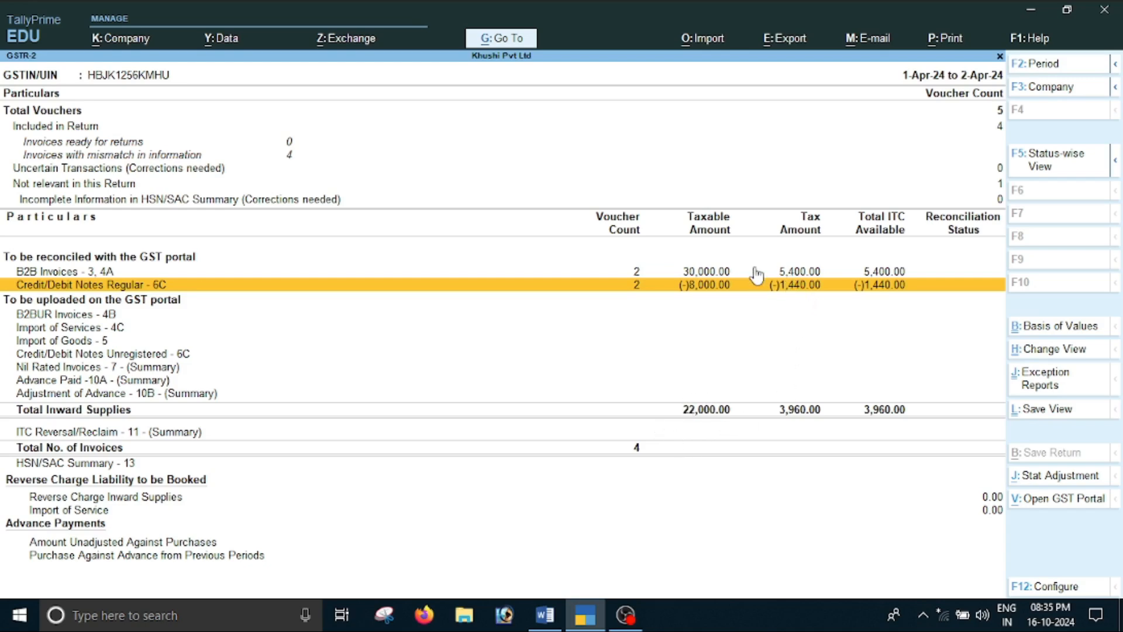
Compare the taxable and tax amounts of B2B Invoices and Credit/Debit Notes Regular with Total Inward Supplies
{"action": "key", "text": "Up"}
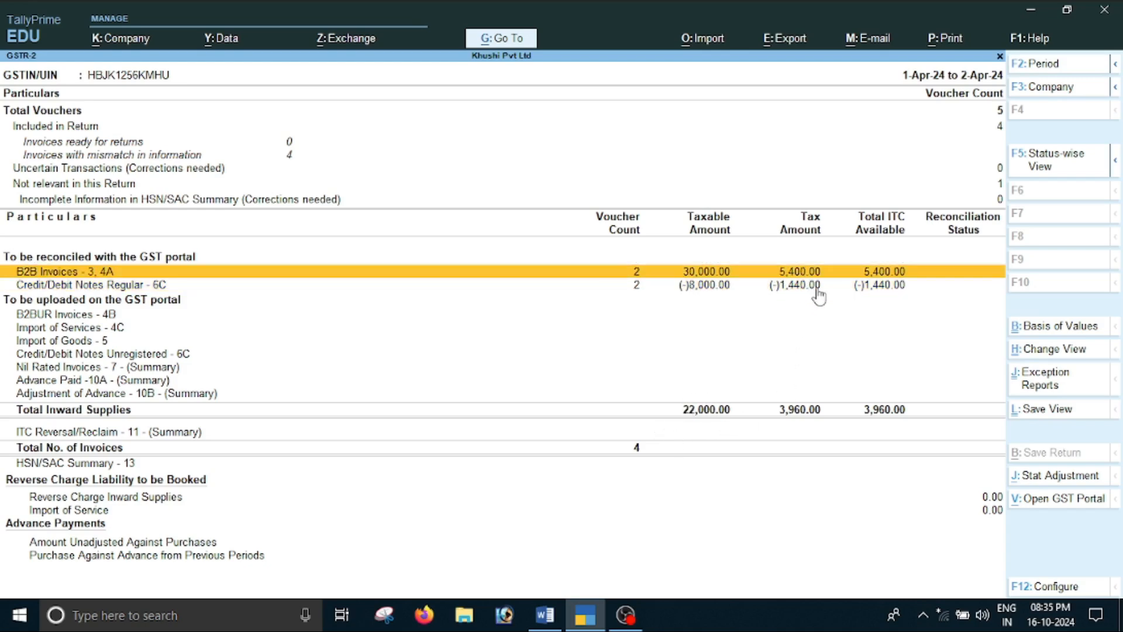
{"action": "key", "text": "Down"}
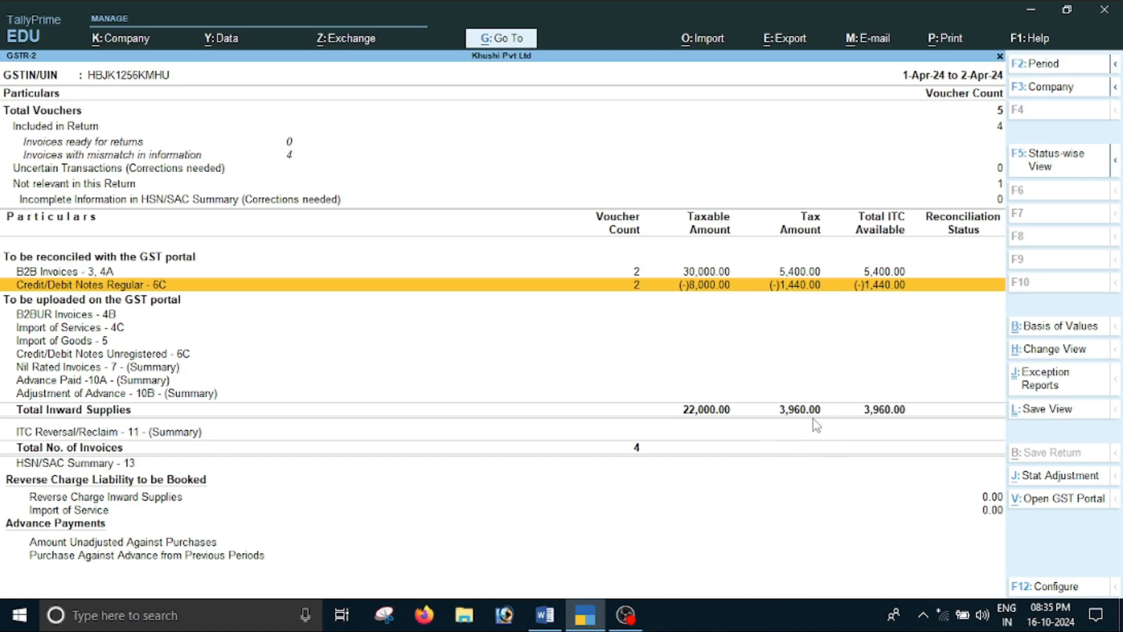
{"action": "key", "text": "Return"}
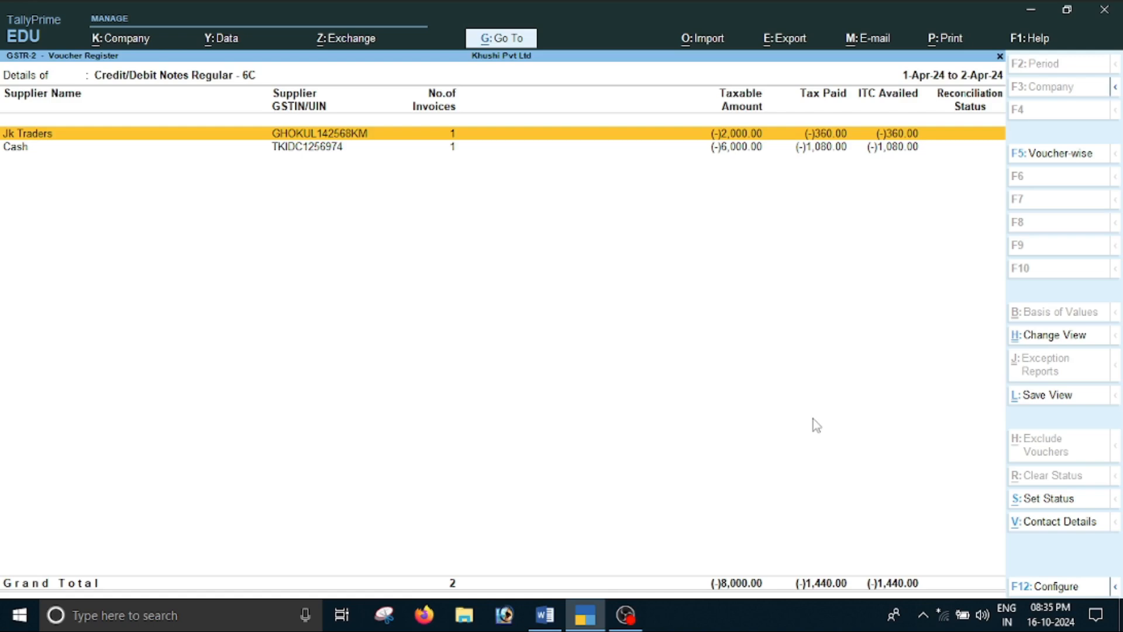
{"action": "key", "text": "Escape"}
{"action": "key", "text": "Up"}
{"action": "key", "text": "Return"}
{"action": "key", "text": "Escape"}
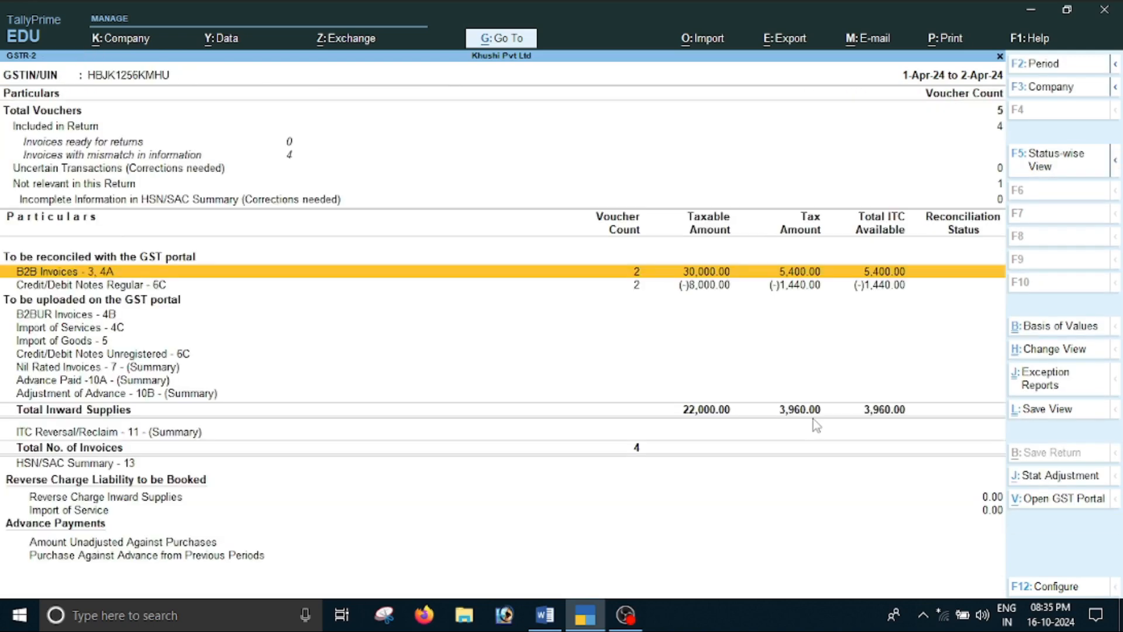
{"action": "key", "text": "Down"}
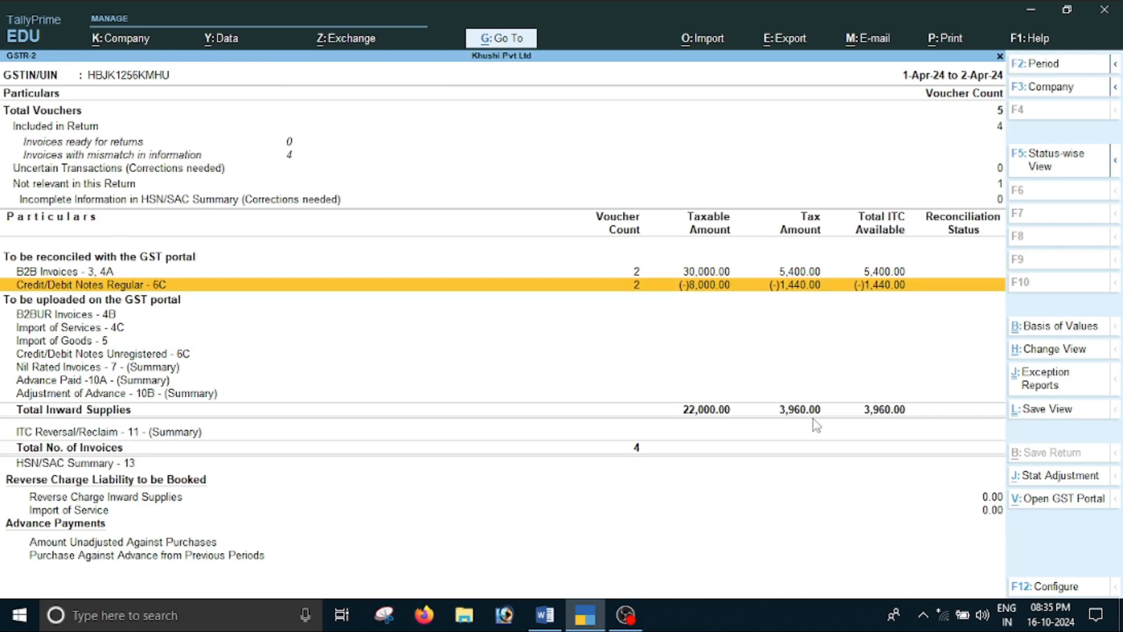
Close the GST reports and open voucher creation with a blank debit note
{"action": "key", "text": "Escape"}
{"action": "key", "text": "Escape"}
{"action": "key", "text": "Escape"}
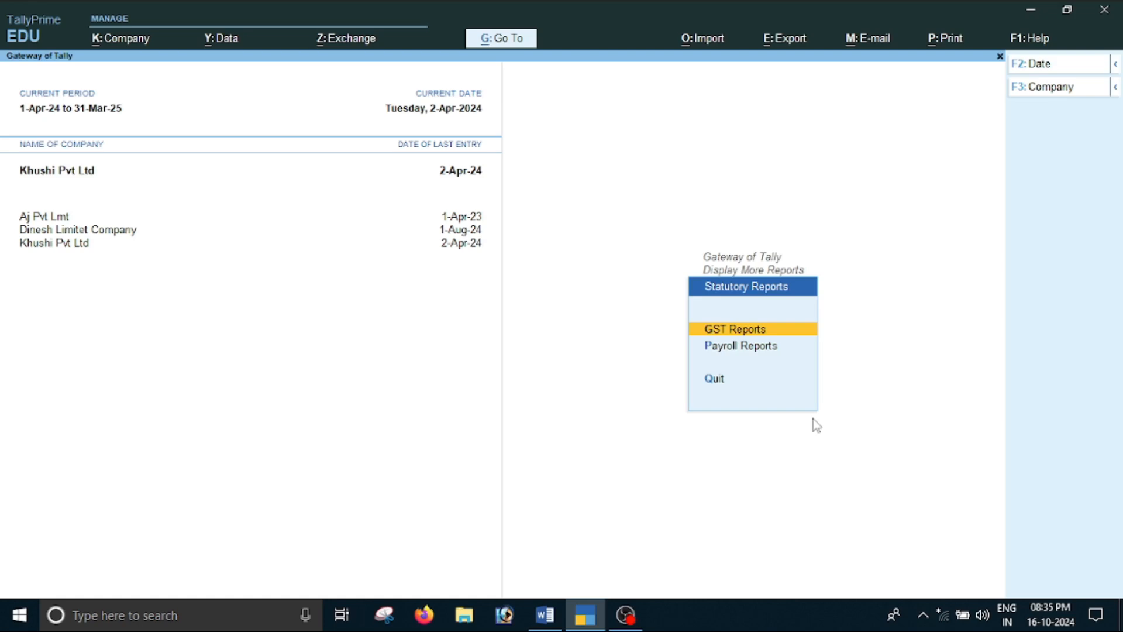
{"action": "key", "text": "Up"}
{"action": "key", "text": "Up"}
{"action": "key", "text": "Up"}
{"action": "key", "text": "Up"}
{"action": "key", "text": "Up"}
{"action": "key", "text": "Up"}
{"action": "key", "text": "Up"}
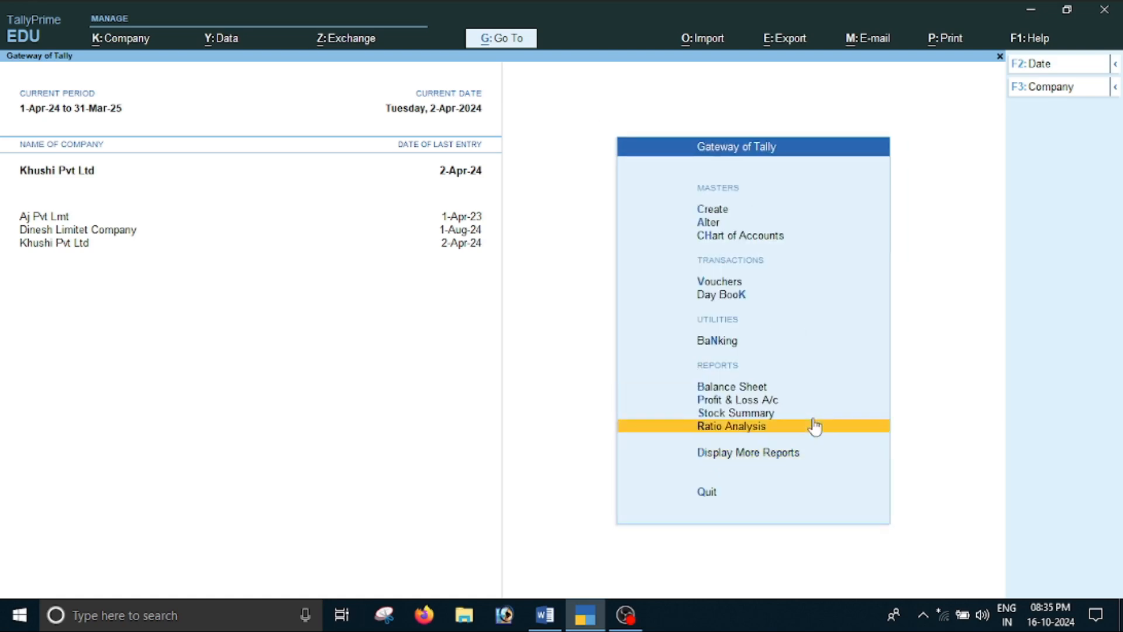
{"action": "key", "text": "Return"}
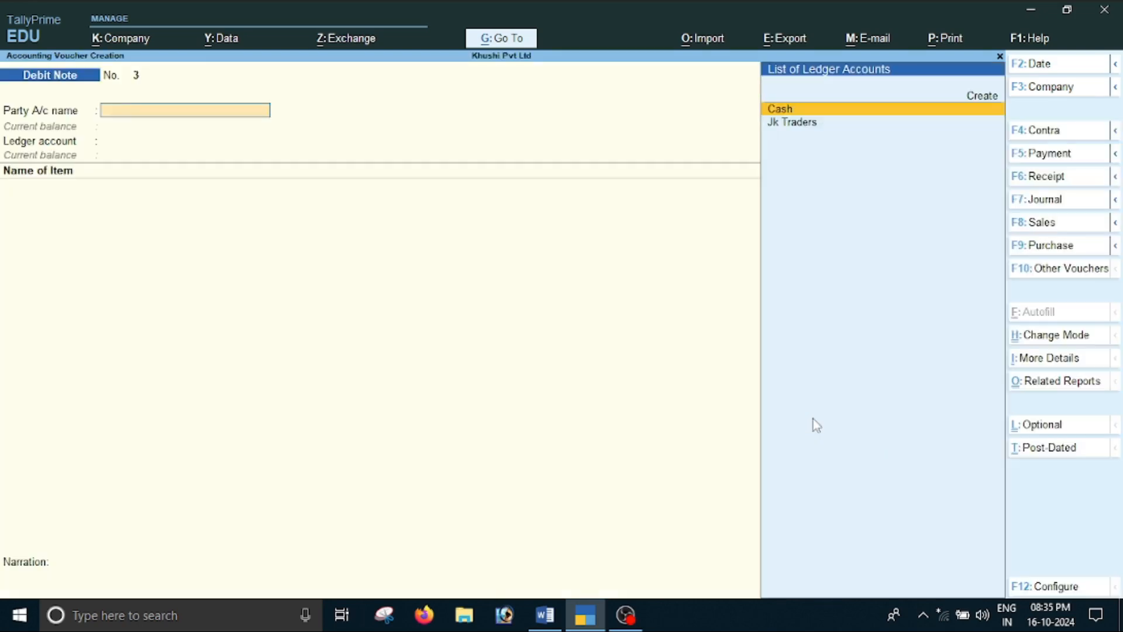
Switch to the Word document and read scenario 2 about taking a discount on poor-quality Sudhakar Traders purchases
{"action": "key", "text": "alt+Tab"}
{"action": "scroll", "coordinate": [610, 479], "scroll_direction": "down", "scroll_amount": 3}
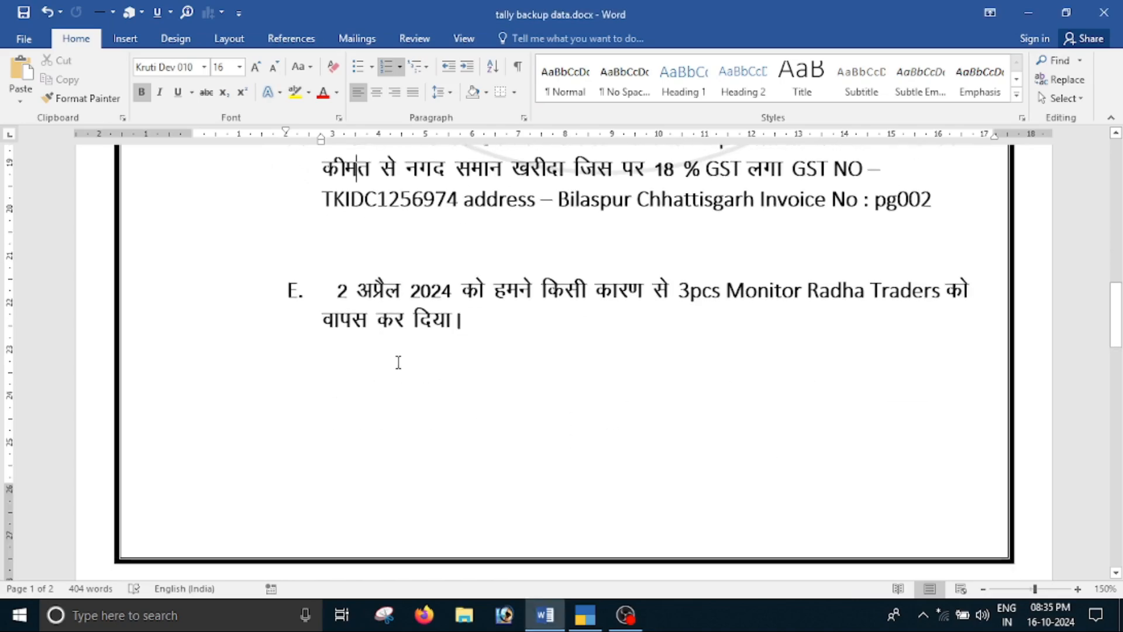
{"action": "scroll", "coordinate": [508, 338], "scroll_direction": "down", "scroll_amount": 15}
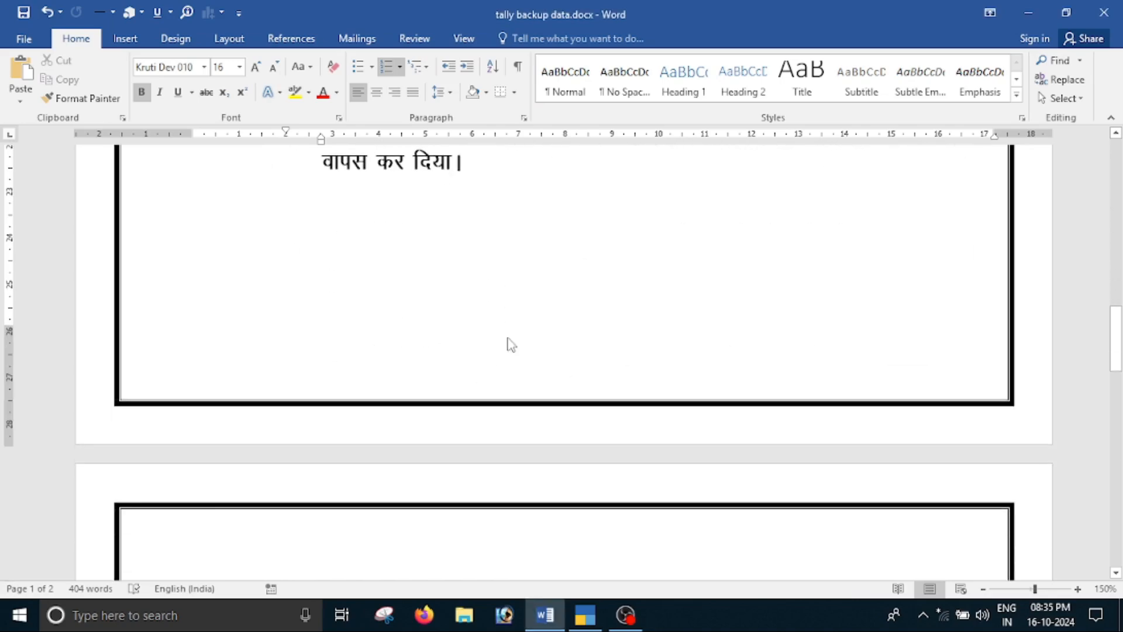
{"action": "scroll", "coordinate": [419, 355], "scroll_direction": "up", "scroll_amount": 8}
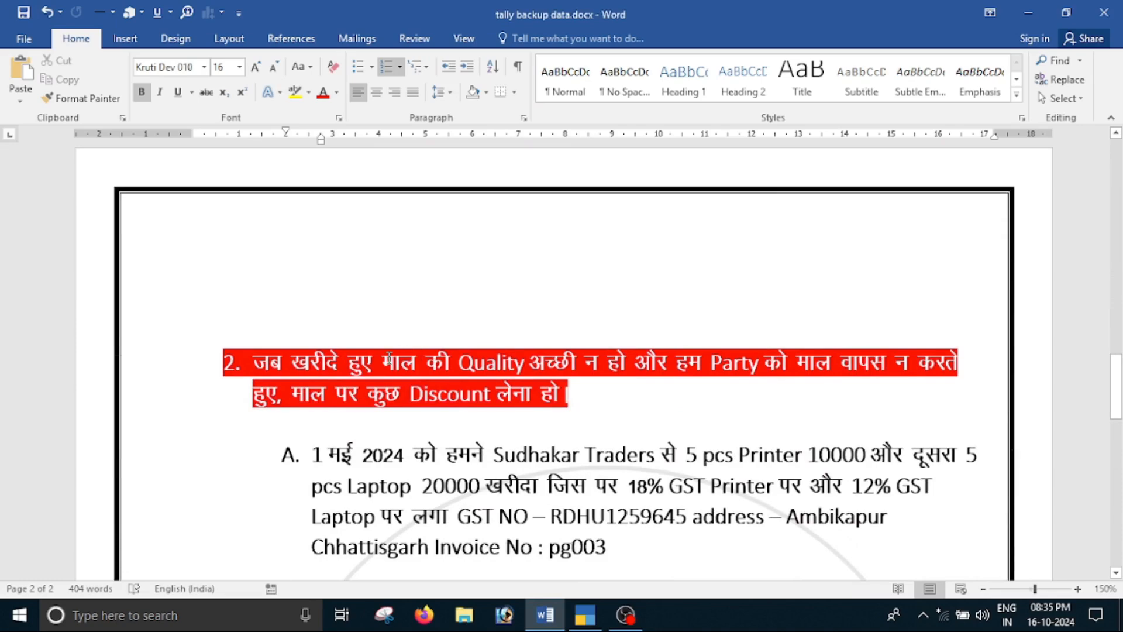
{"action": "scroll", "coordinate": [381, 376], "scroll_direction": "down", "scroll_amount": 3}
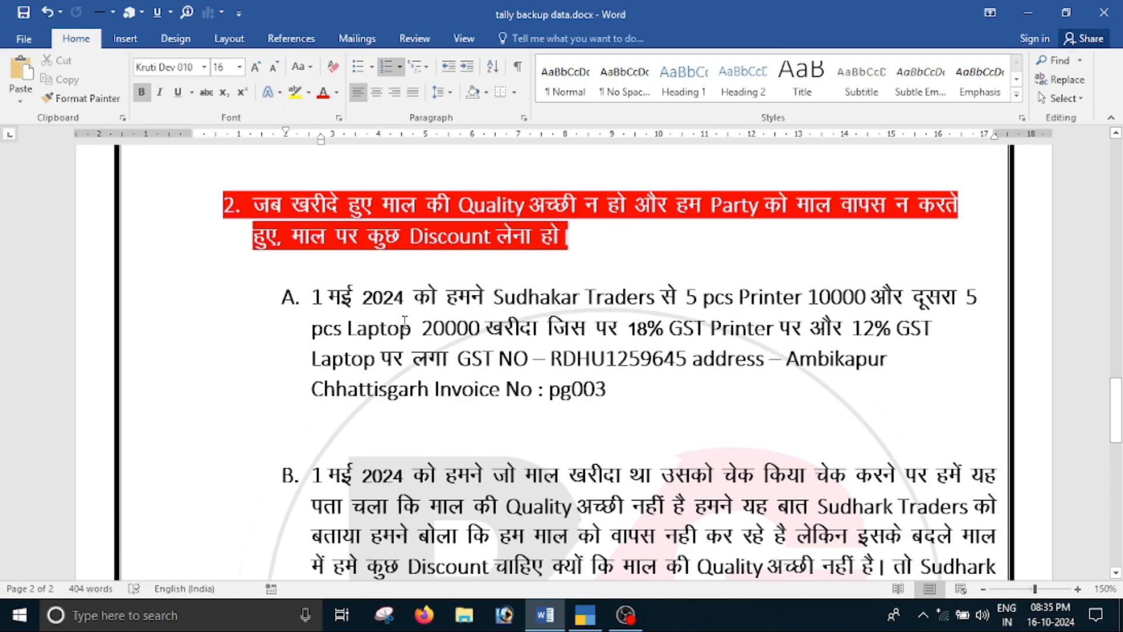
{"action": "scroll", "coordinate": [405, 322], "scroll_direction": "down", "scroll_amount": 3}
{"action": "scroll", "coordinate": [351, 334], "scroll_direction": "up", "scroll_amount": 3}
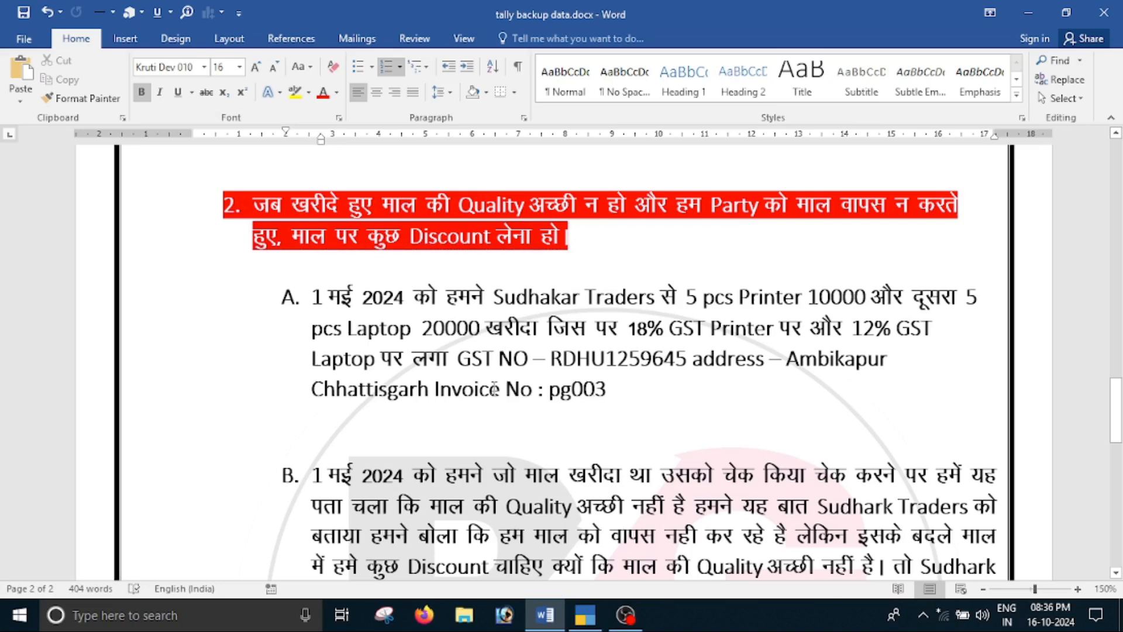
Return to TallyPrime, start a purchase voucher, and set its date to 1-May-24 as given in the Word scenario
{"action": "key", "text": "alt+Tab"}
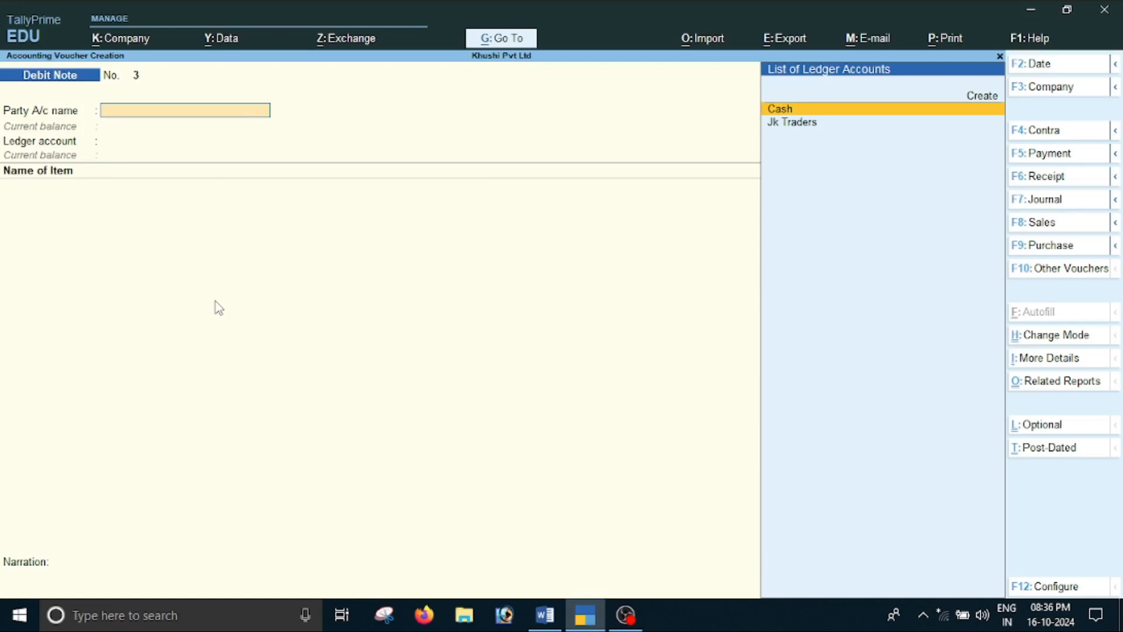
{"action": "key", "text": "F9"}
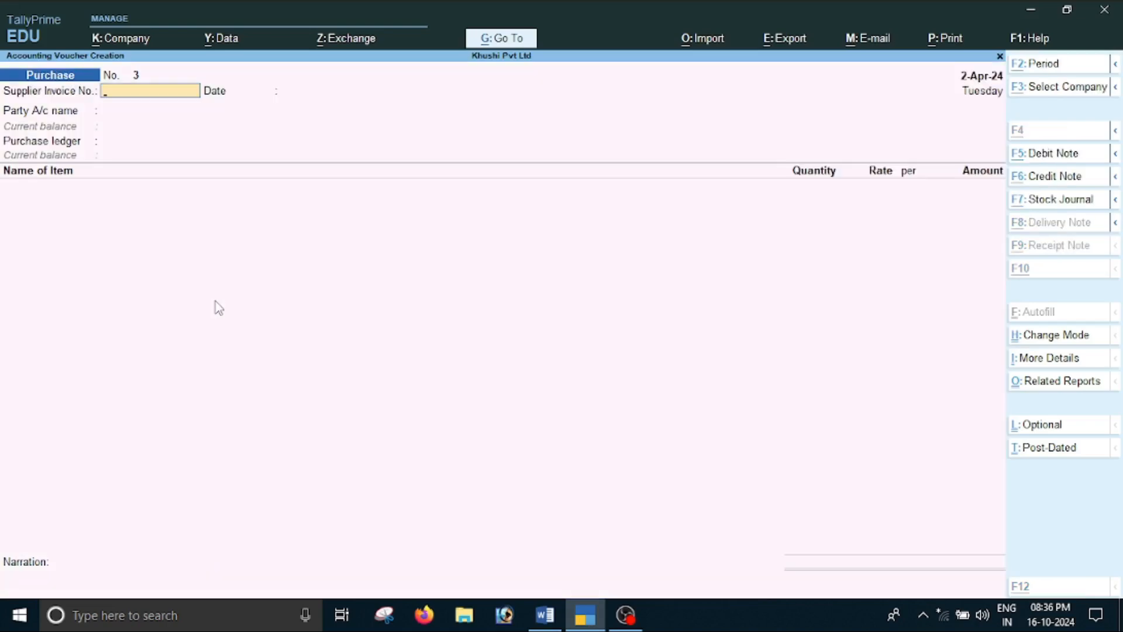
{"action": "key", "text": "alt+Tab"}
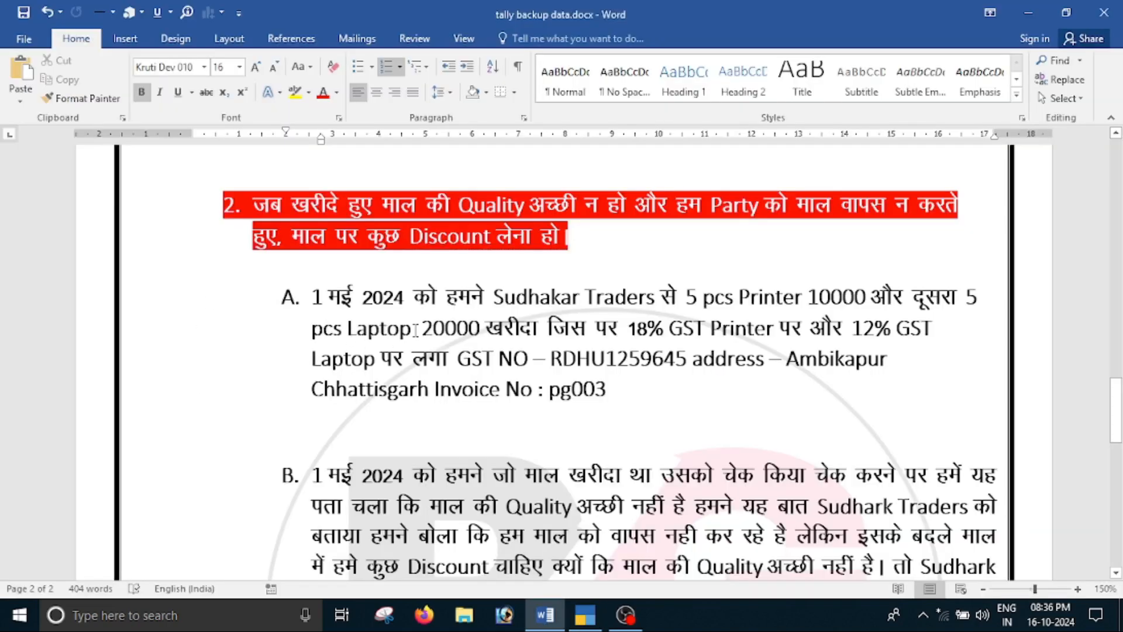
{"action": "key", "text": "alt+Tab"}
{"action": "key", "text": "F2"}
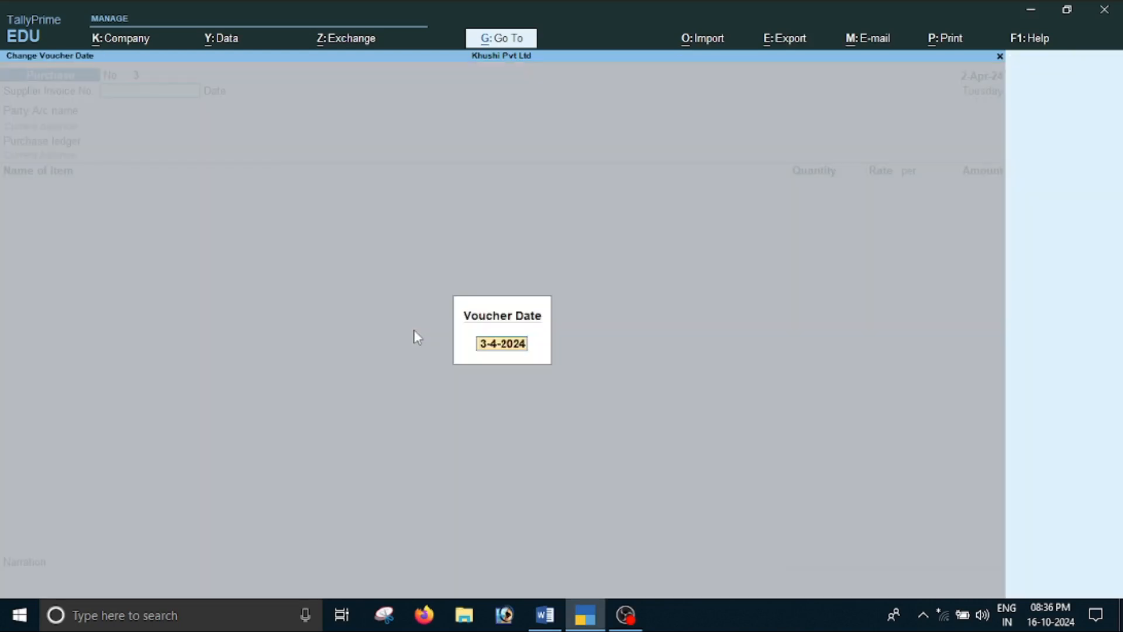
{"action": "type", "text": "1-5"}
{"action": "key", "text": "Return"}
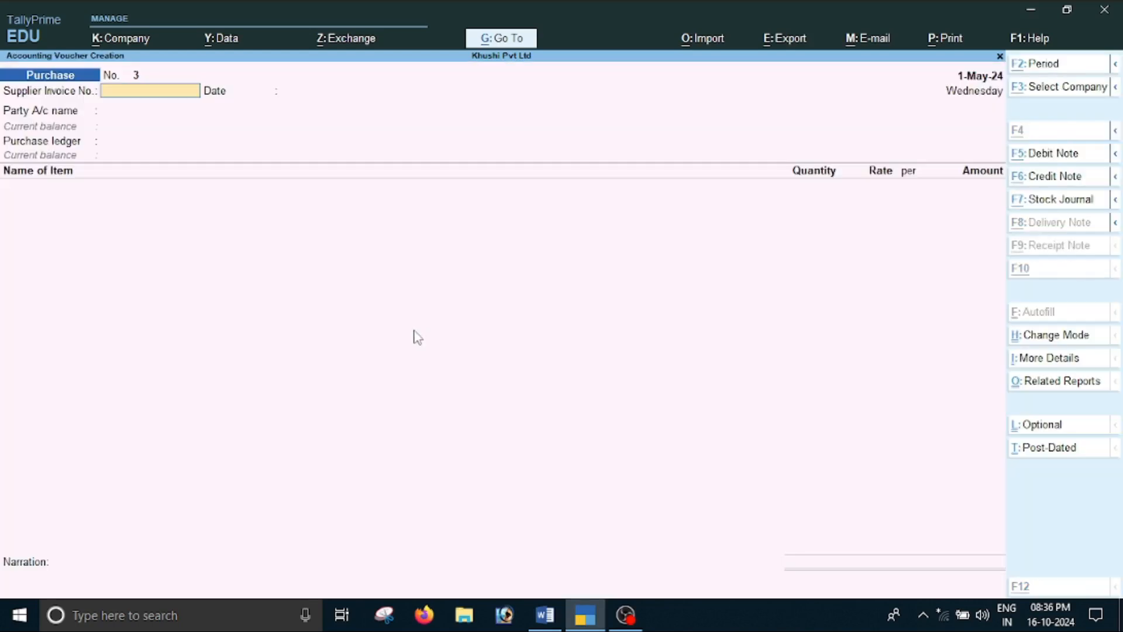
Copy invoice number pg003 from the Word document into the voucher's supplier invoice number, keeping the invoice date 1-May-24
{"action": "key", "text": "alt+Tab"}
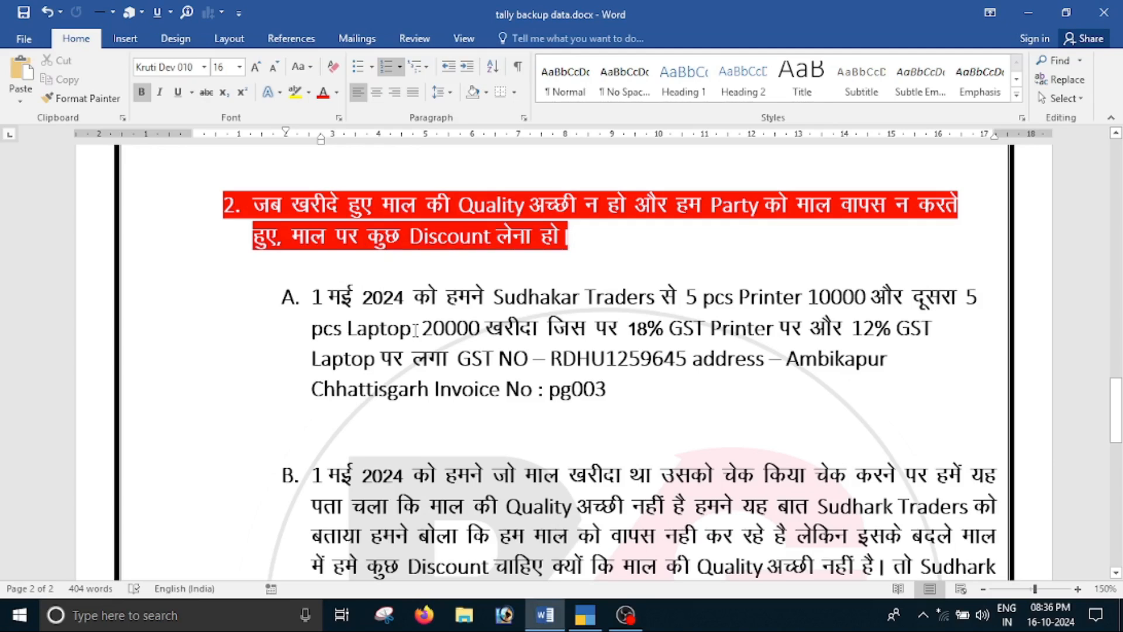
{"action": "double_click", "coordinate": [581, 396]}
{"action": "key", "text": "ctrl+c"}
{"action": "key", "text": "alt+Tab"}
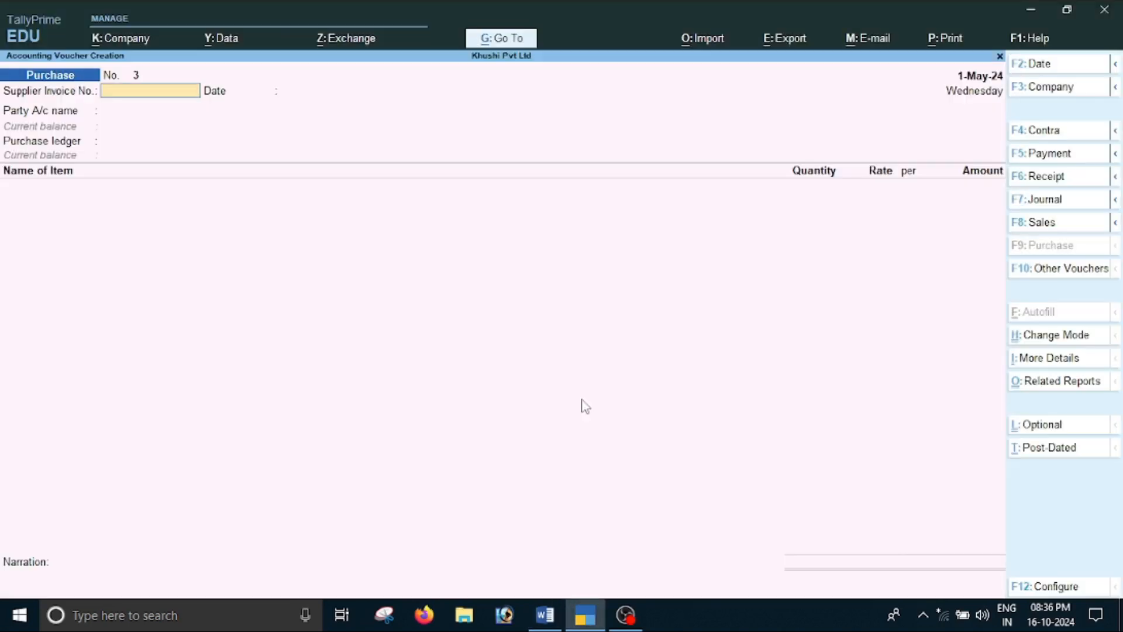
{"action": "key", "text": "ctrl+alt+v"}
{"action": "key", "text": "Return"}
{"action": "key", "text": "Return"}
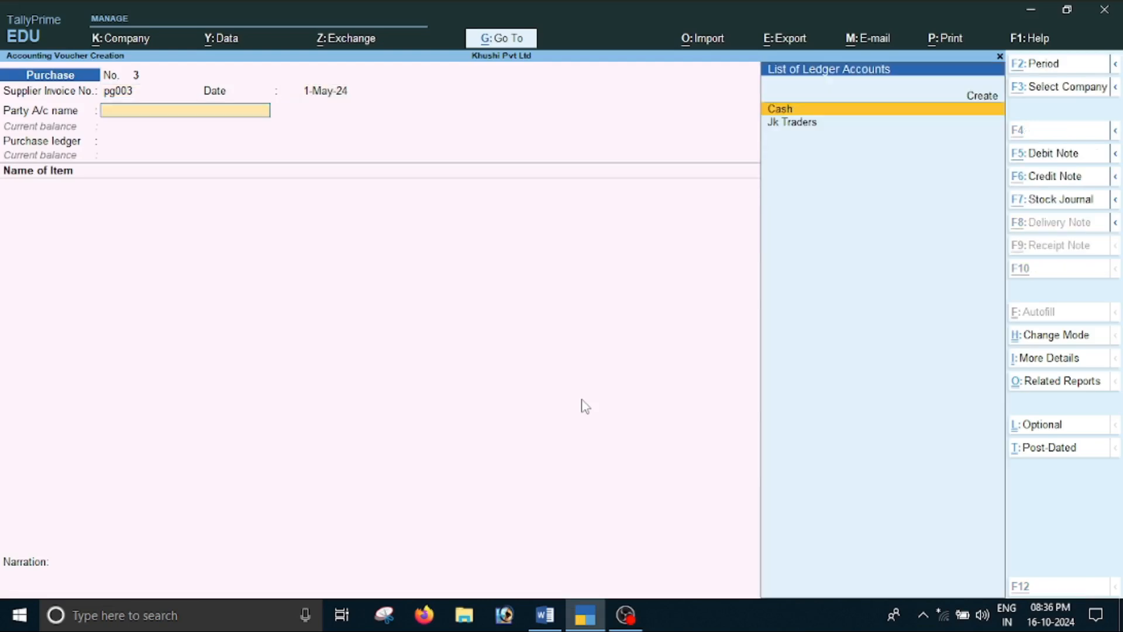
Create a party ledger named Sudhaker Traders under Sundry Creditors from the purchase voucher
{"action": "key", "text": "alt+Tab"}
{"action": "key", "text": "alt+Tab"}
{"action": "key", "text": "alt+c"}
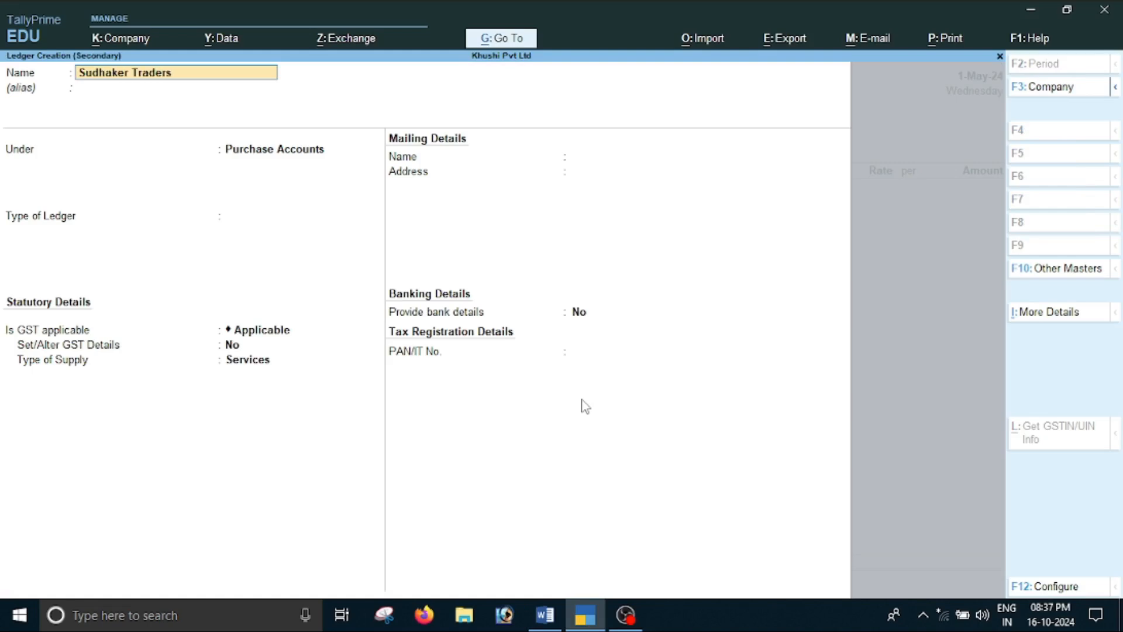
{"action": "key", "text": "Return"}
{"action": "type", "text": "S"}
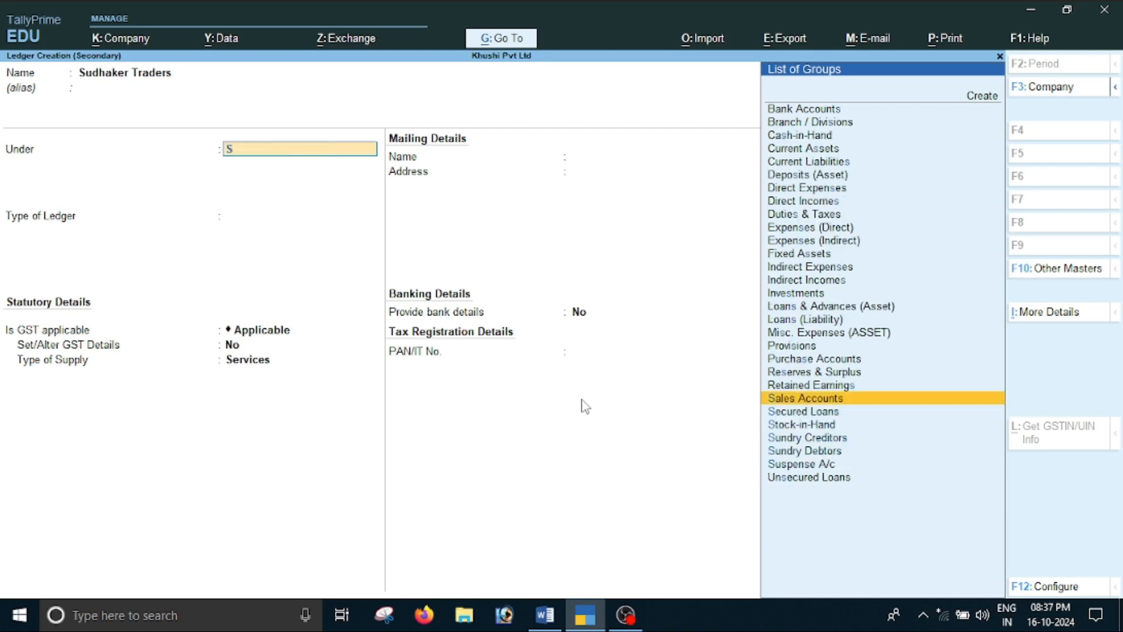
{"action": "key", "text": "Down"}
{"action": "key", "text": "Down"}
{"action": "key", "text": "Down"}
{"action": "key", "text": "Return"}
{"action": "key", "text": "Return"}
{"action": "key", "text": "Return"}
{"action": "key", "text": "Return"}
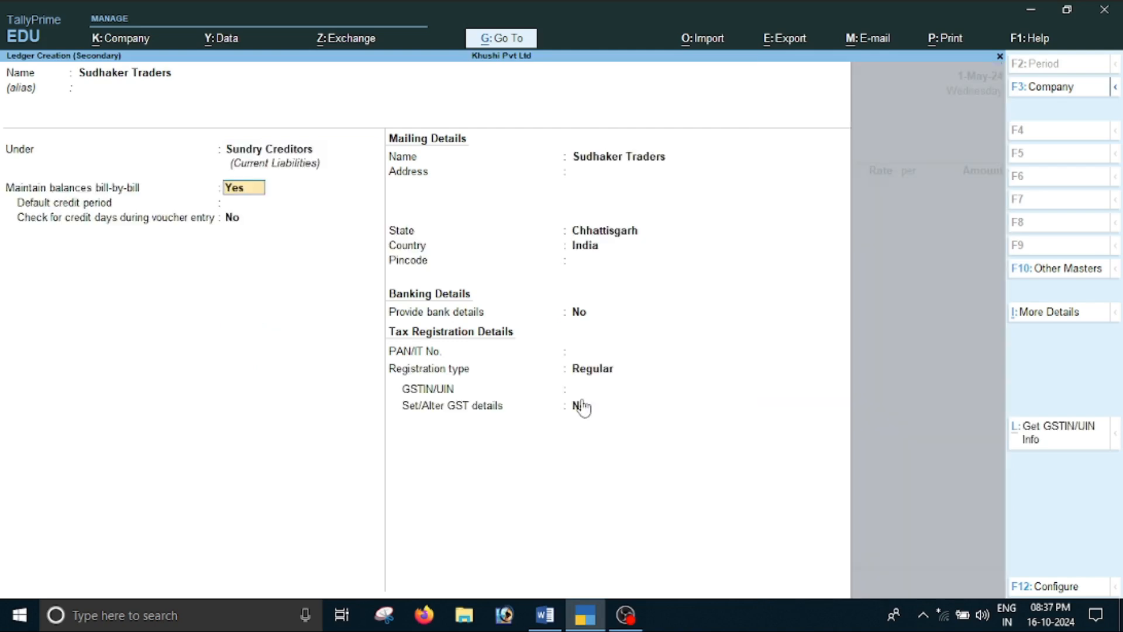
Keep Chhattisgarh as the ledger's state, copy the supplier's GST number from Word into its GSTIN/UIN field, and save the ledger
{"action": "key", "text": "Return"}
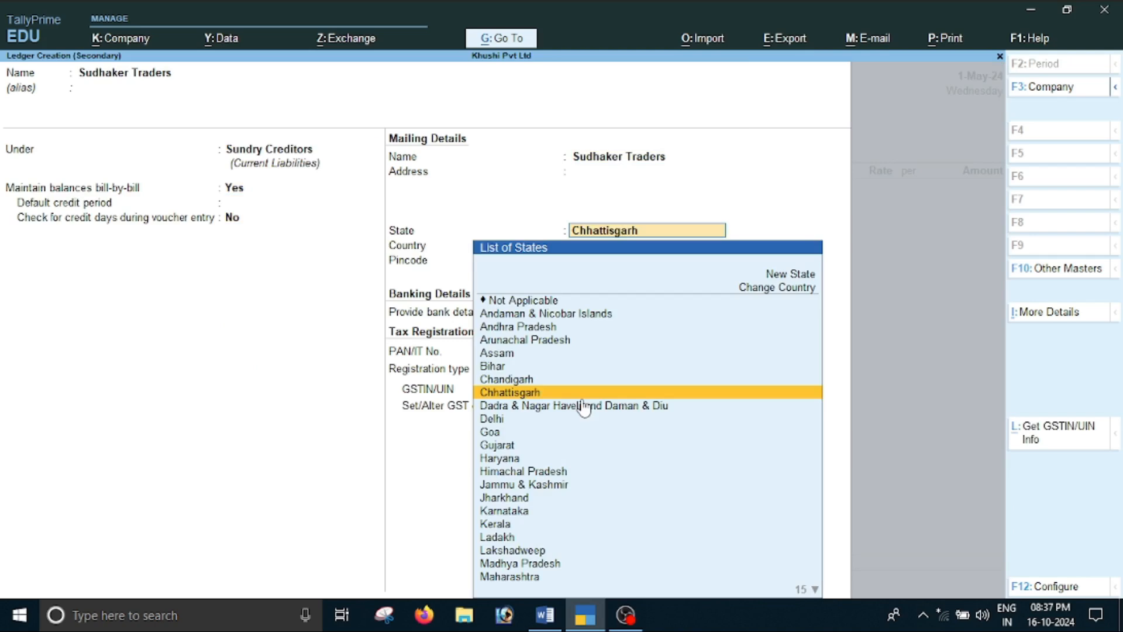
{"action": "key", "text": "Return"}
{"action": "key", "text": "Return"}
{"action": "key", "text": "Return"}
{"action": "key", "text": "Return"}
{"action": "key", "text": "Return"}
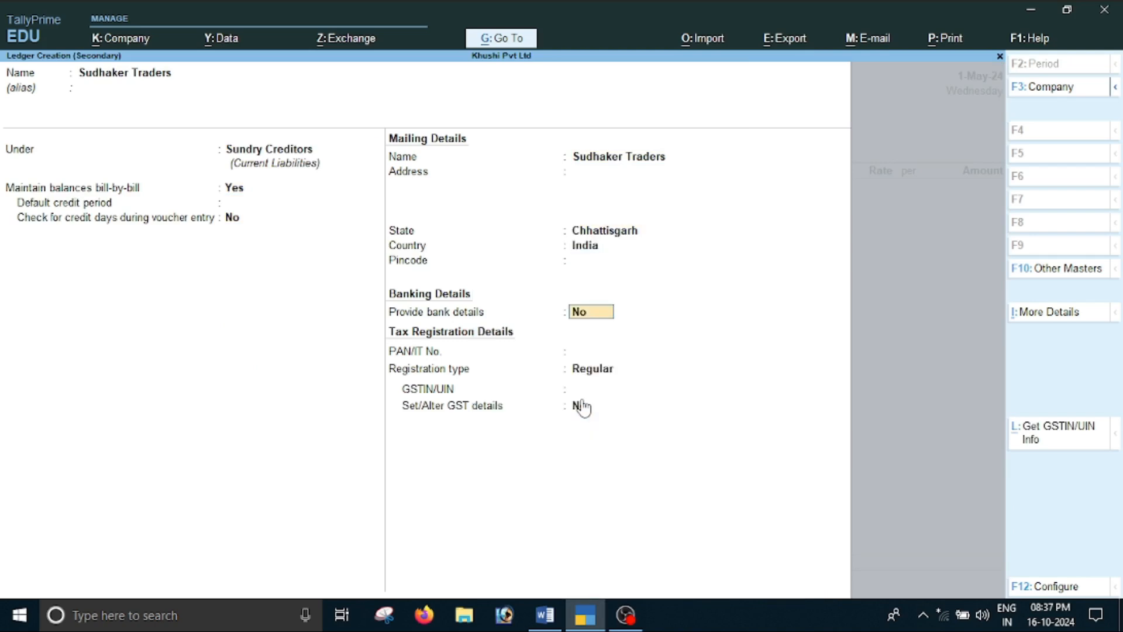
{"action": "key", "text": "alt+Tab"}
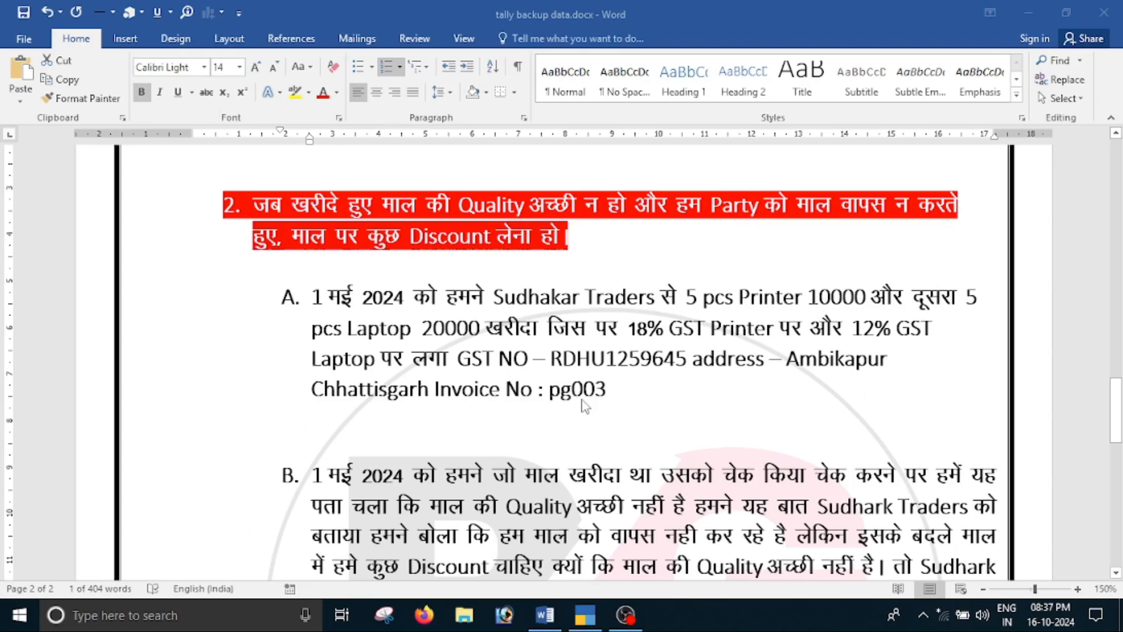
{"action": "double_click", "coordinate": [581, 394]}
{"action": "double_click", "coordinate": [628, 358]}
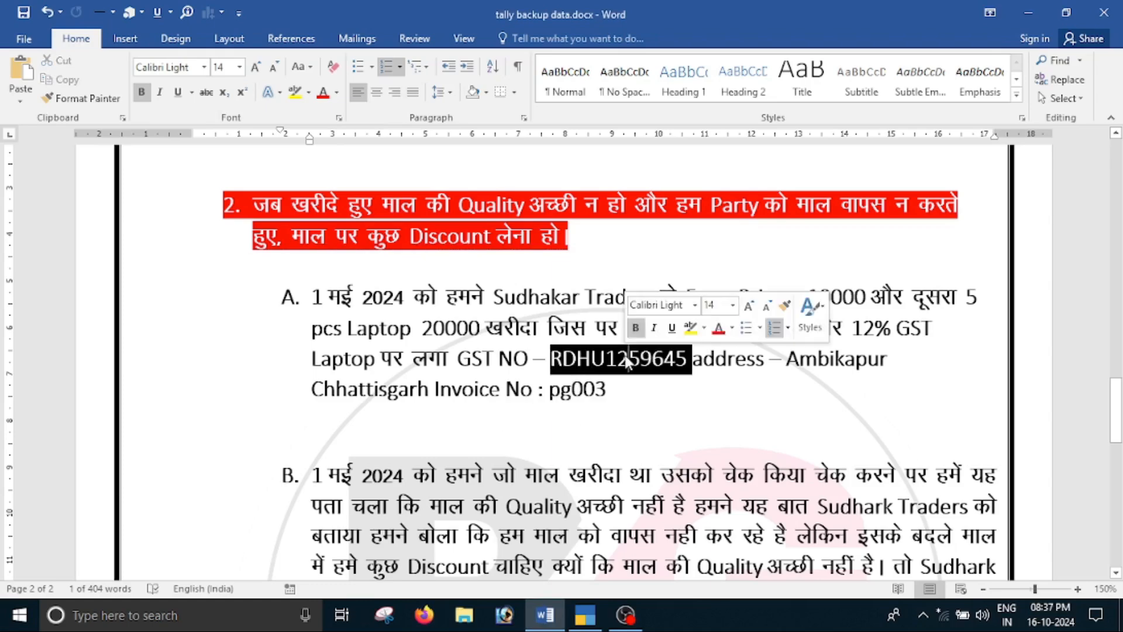
{"action": "key", "text": "ctrl+c"}
{"action": "key", "text": "alt+Tab"}
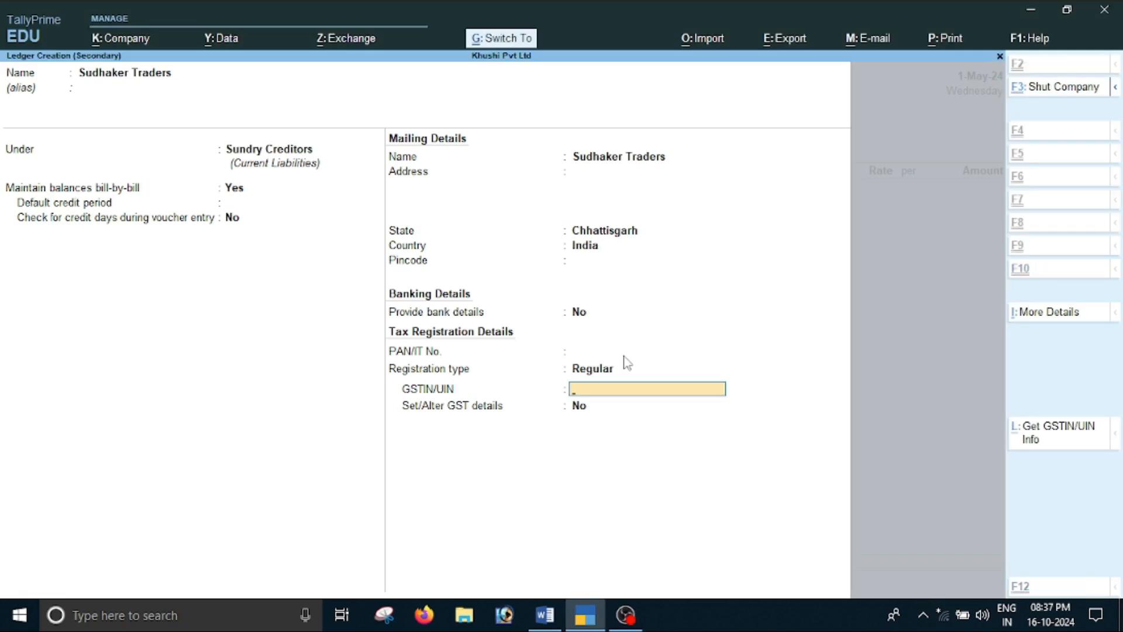
{"action": "key", "text": "ctrl+alt+v"}
{"action": "key", "text": "Return"}
{"action": "key", "text": "Return"}
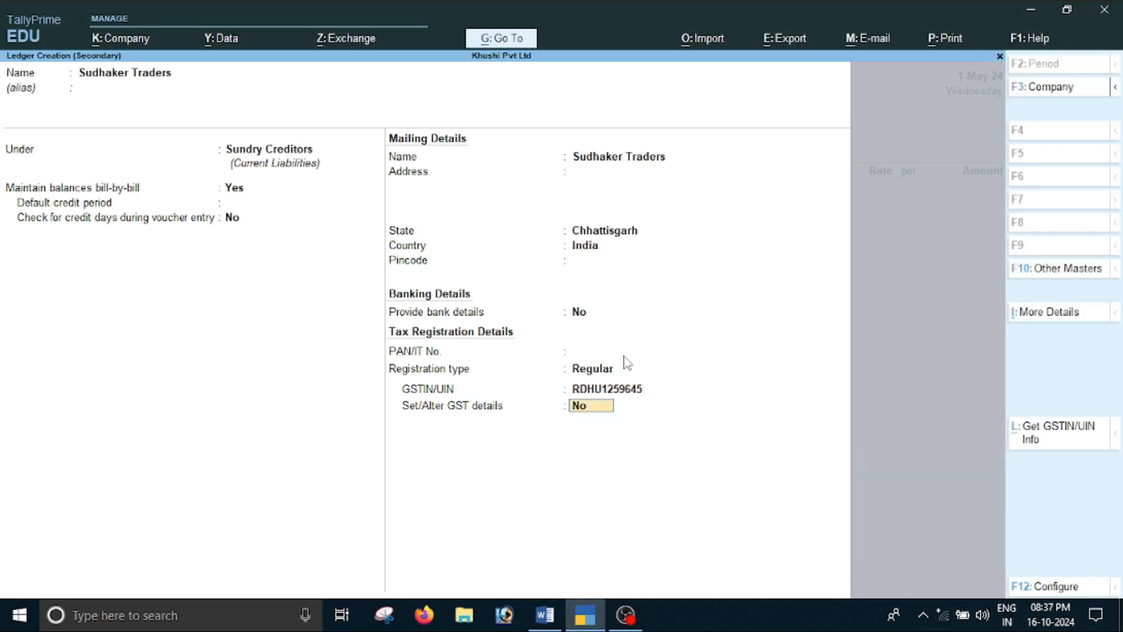
{"action": "key", "text": "Return"}
Leave all receipt and order details blank for the Sudhaker Traders purchase
{"action": "key", "text": "Return"}
{"action": "key", "text": "Return"}
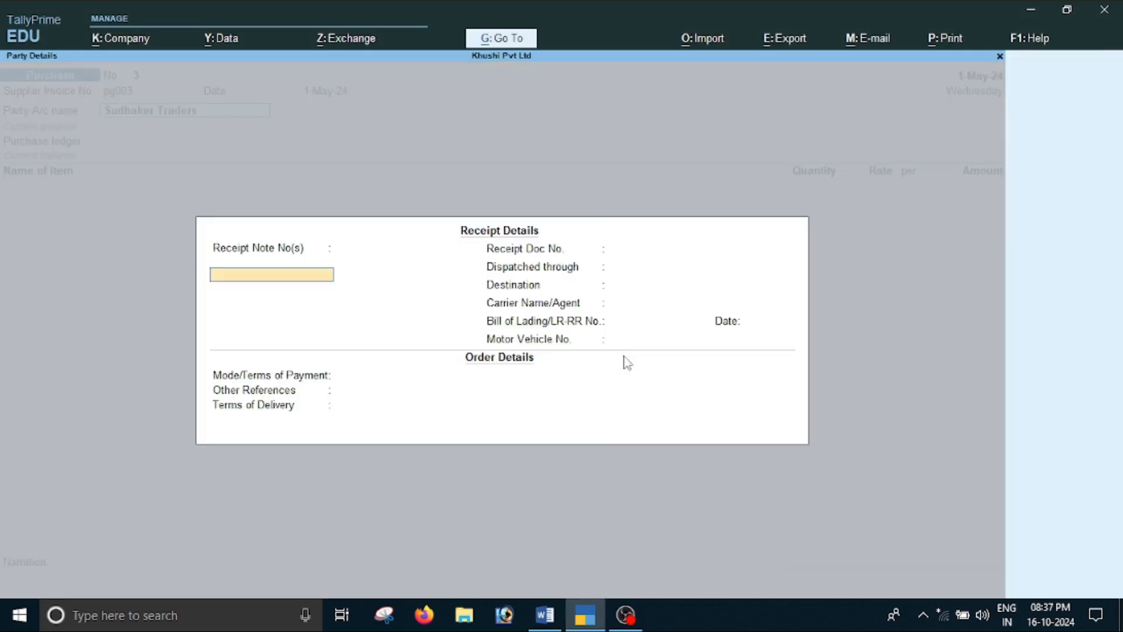
{"action": "key", "text": "Return"}
{"action": "key", "text": "Return"}
{"action": "key", "text": "Return"}
{"action": "key", "text": "Return"}
{"action": "key", "text": "Return"}
{"action": "key", "text": "Return"}
{"action": "key", "text": "Return"}
{"action": "key", "text": "Return"}
{"action": "key", "text": "Return"}
{"action": "key", "text": "Return"}
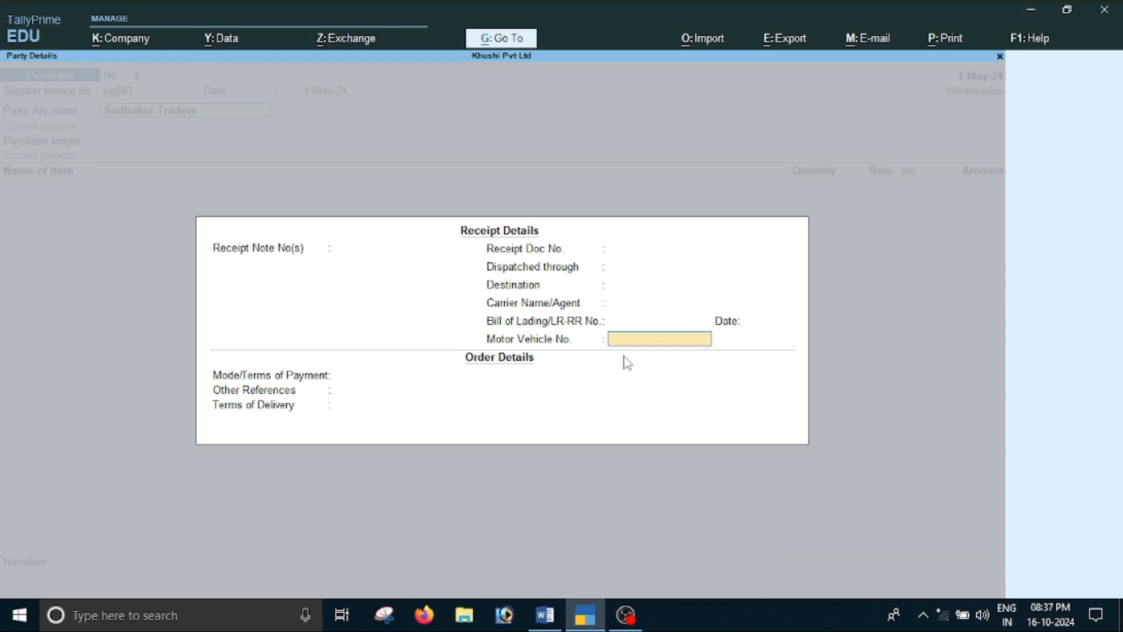
Accept the Sudhaker Traders party details and choose Purchase as the purchase ledger
{"action": "key", "text": "Return"}
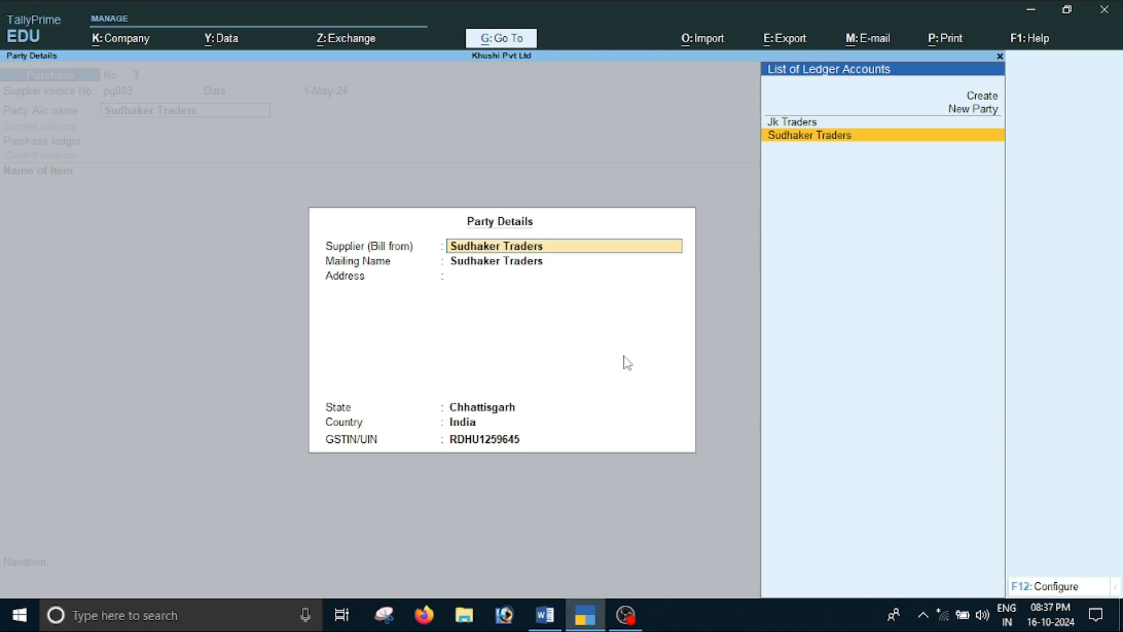
{"action": "key", "text": "Return"}
{"action": "key", "text": "Return"}
{"action": "key", "text": "Return"}
{"action": "key", "text": "Return"}
{"action": "key", "text": "Return"}
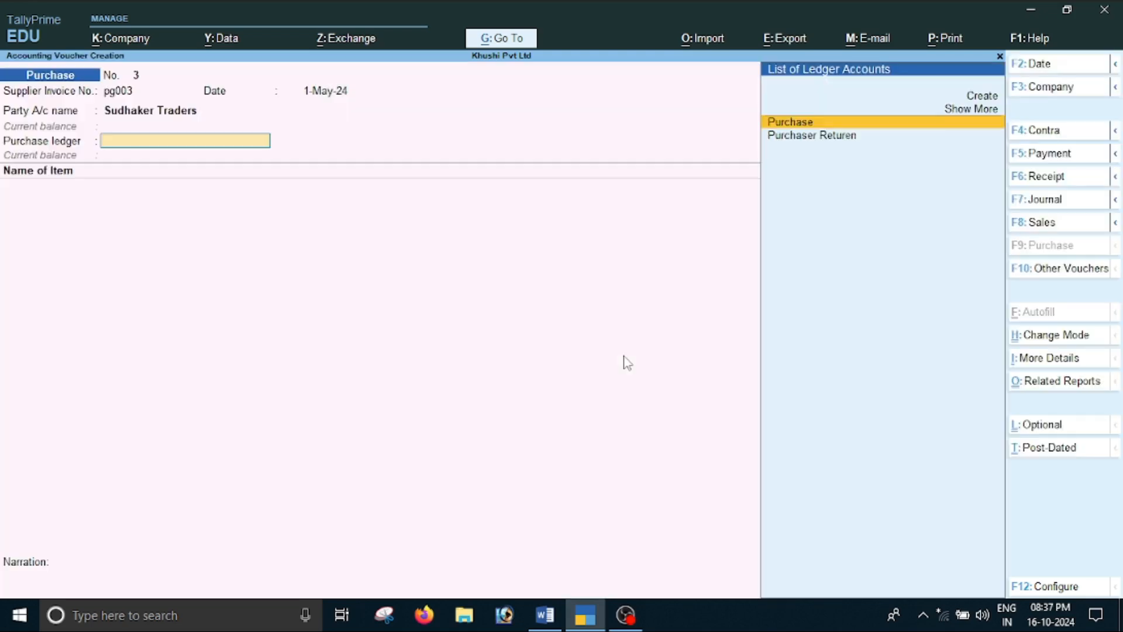
{"action": "key", "text": "Return"}
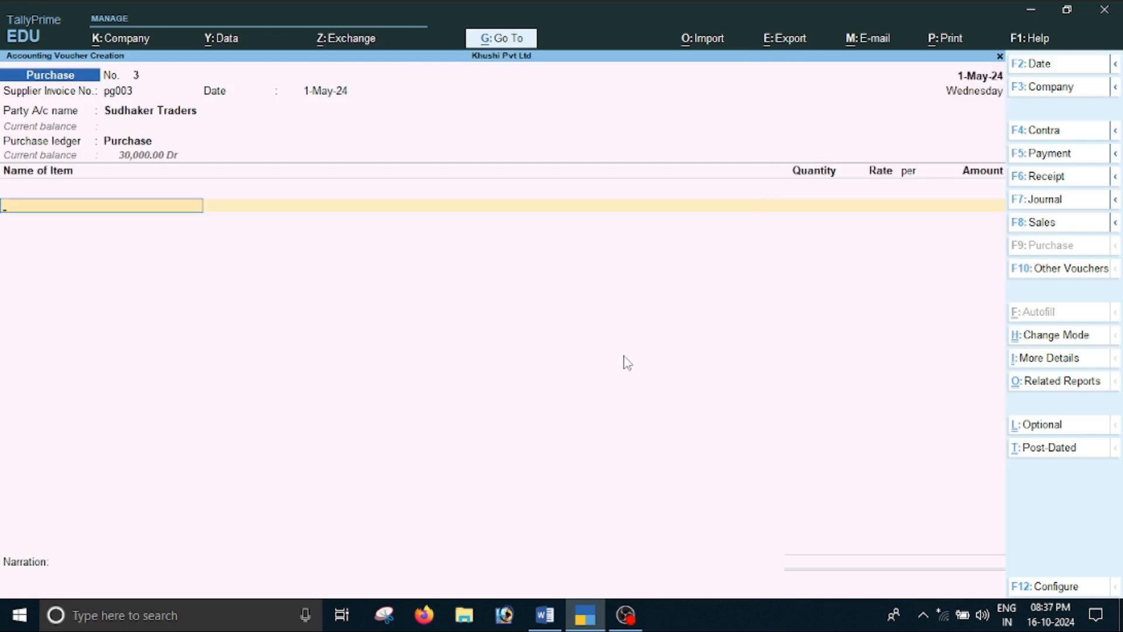
Check the first item in the Word document and create a stock item named Printer with the unit pcs
{"action": "key", "text": "alt+Tab"}
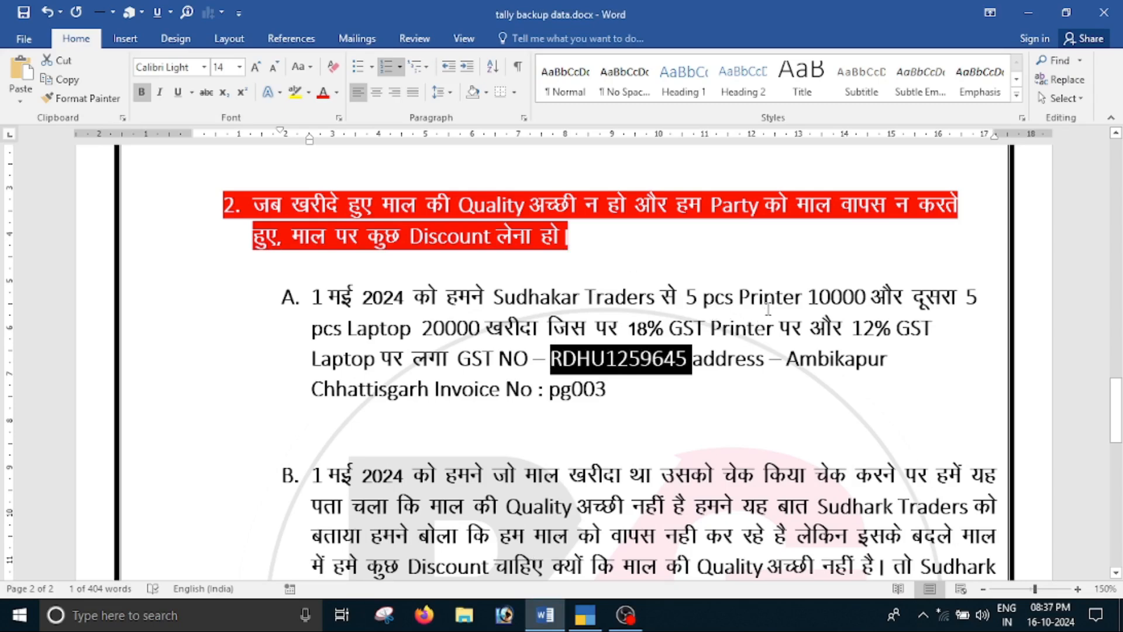
{"action": "key", "text": "alt+Tab"}
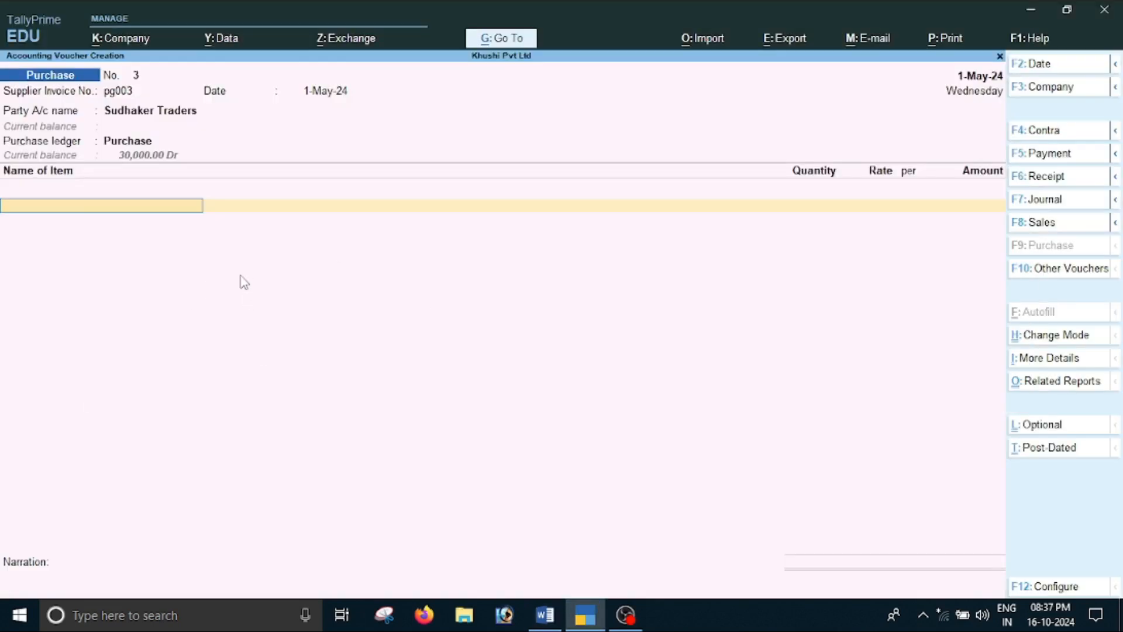
{"action": "key", "text": "alt+c"}
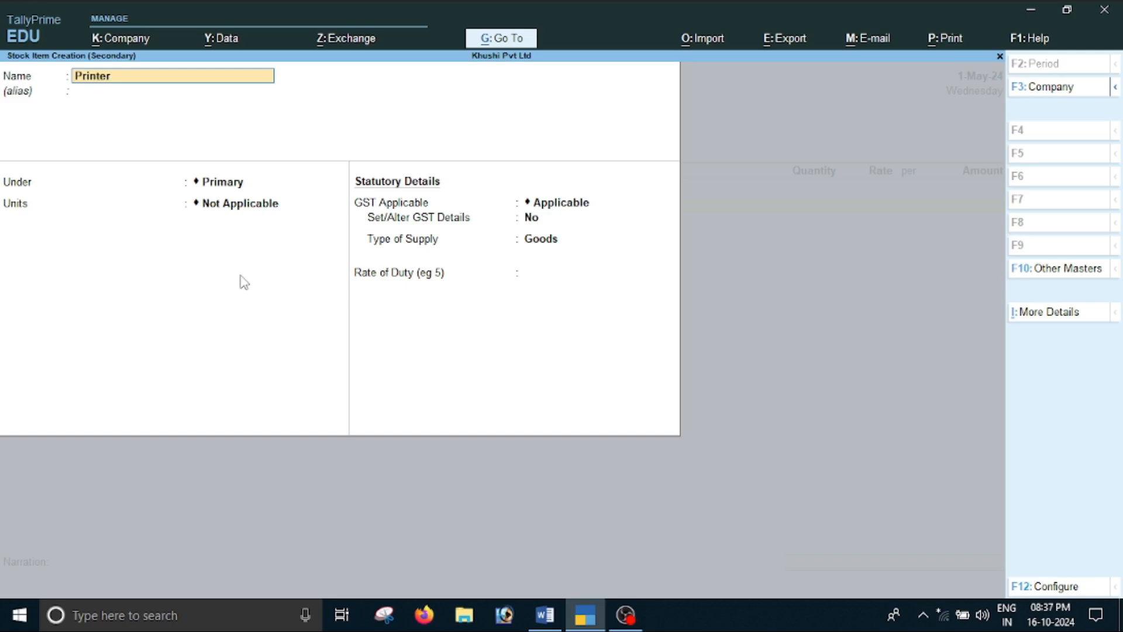
{"action": "key", "text": "Return"}
{"action": "key", "text": "Return"}
{"action": "key", "text": "Return"}
{"action": "key", "text": "Down"}
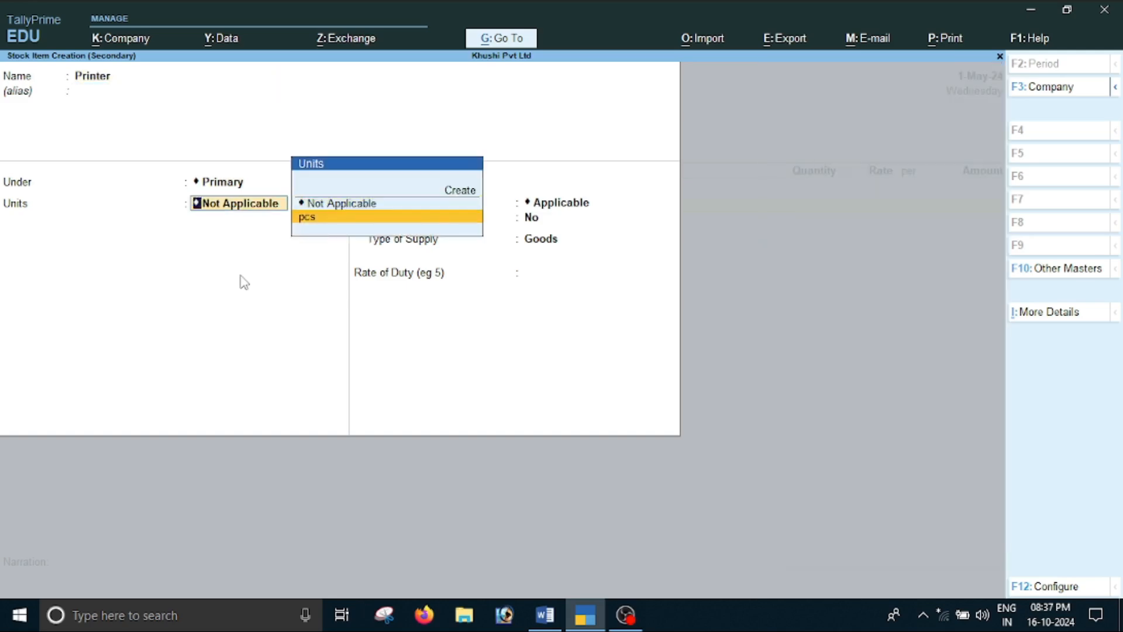
{"action": "key", "text": "Return"}
Enable GST details for Printer, with description Printer, HSN/SAC 12596, calculation on value and taxability Taxable
{"action": "key", "text": "Return"}
{"action": "type", "text": "y"}
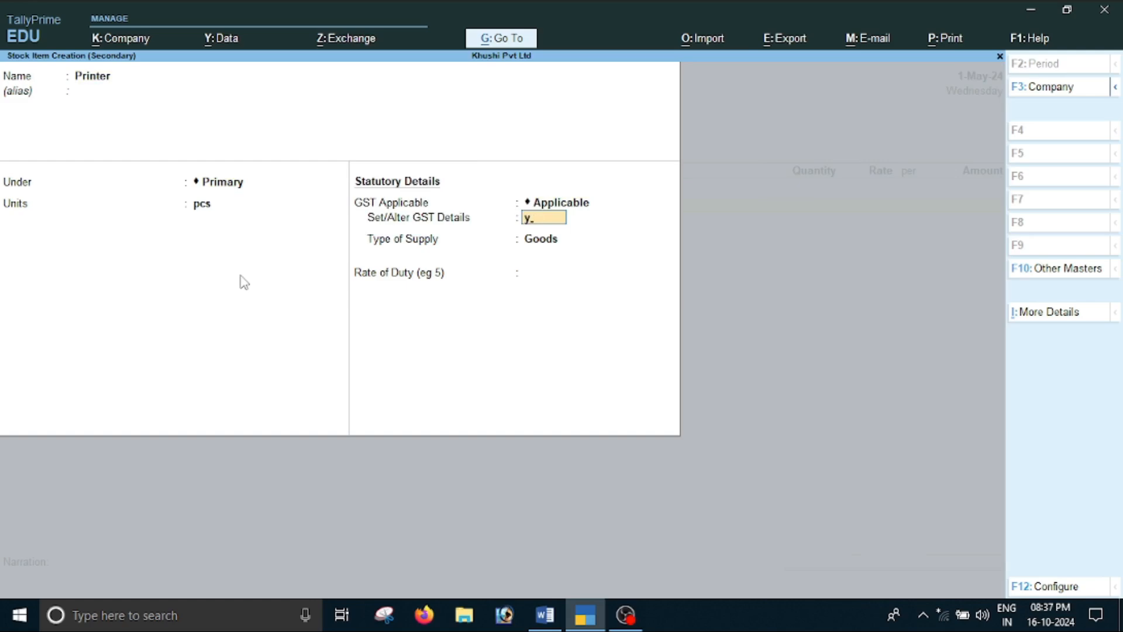
{"action": "key", "text": "Return"}
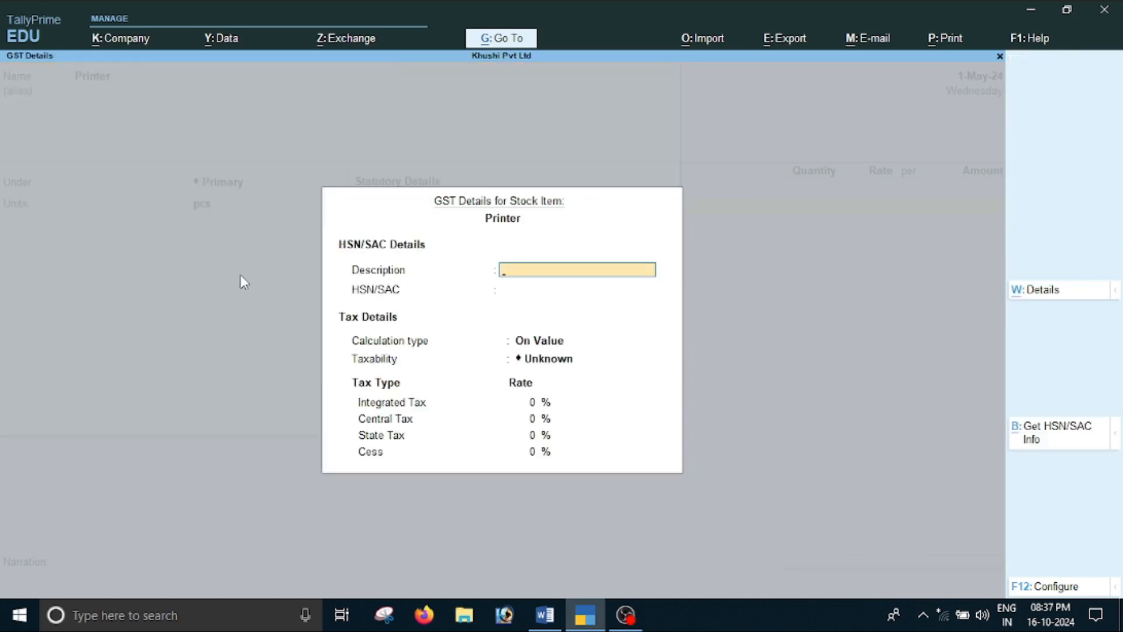
{"action": "key", "text": "Return"}
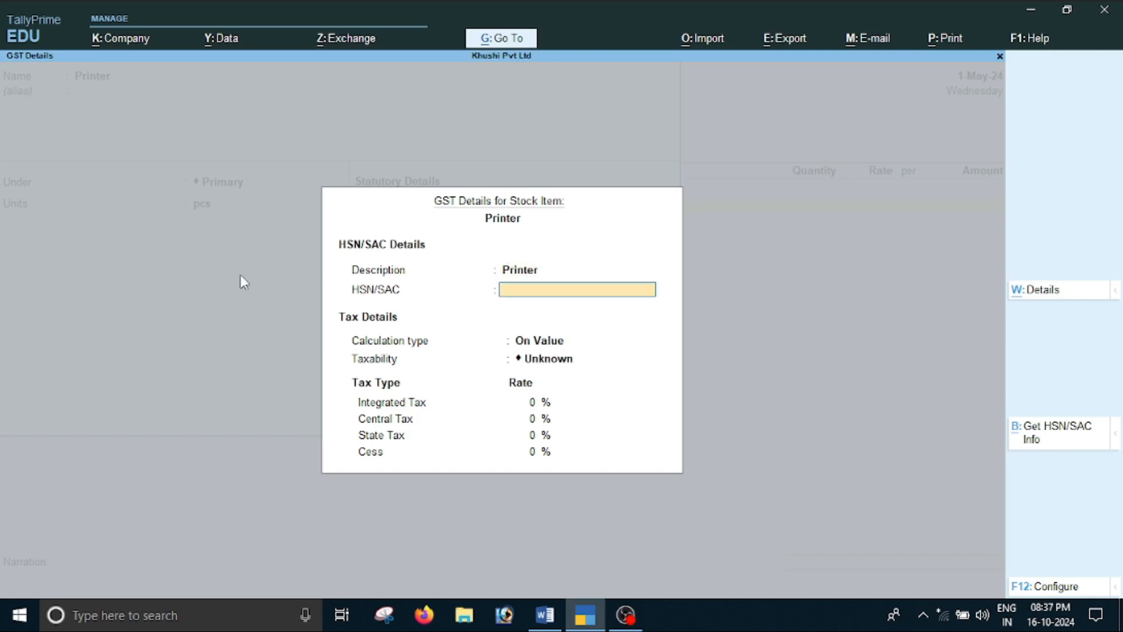
{"action": "type", "text": "12596"}
{"action": "key", "text": "Return"}
{"action": "key", "text": "Return"}
{"action": "key", "text": "Down"}
{"action": "key", "text": "Down"}
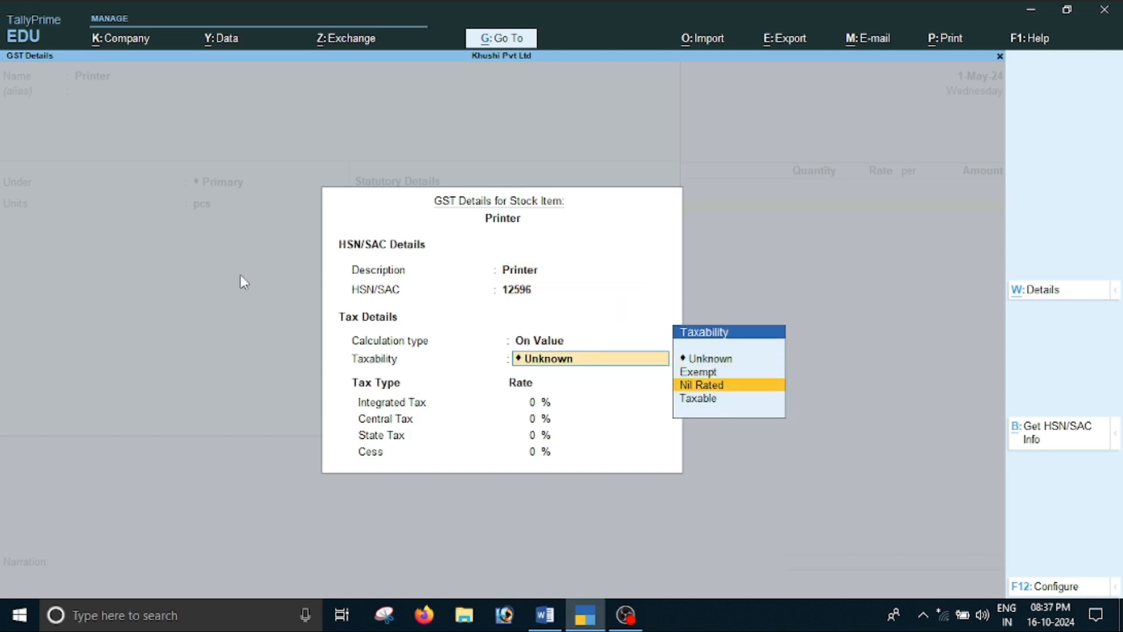
{"action": "key", "text": "Down"}
{"action": "key", "text": "Return"}
Check Printer's GST rate in Word and set integrated tax to 18%, central tax to 9% and state tax to 9%
{"action": "key", "text": "alt+Tab"}
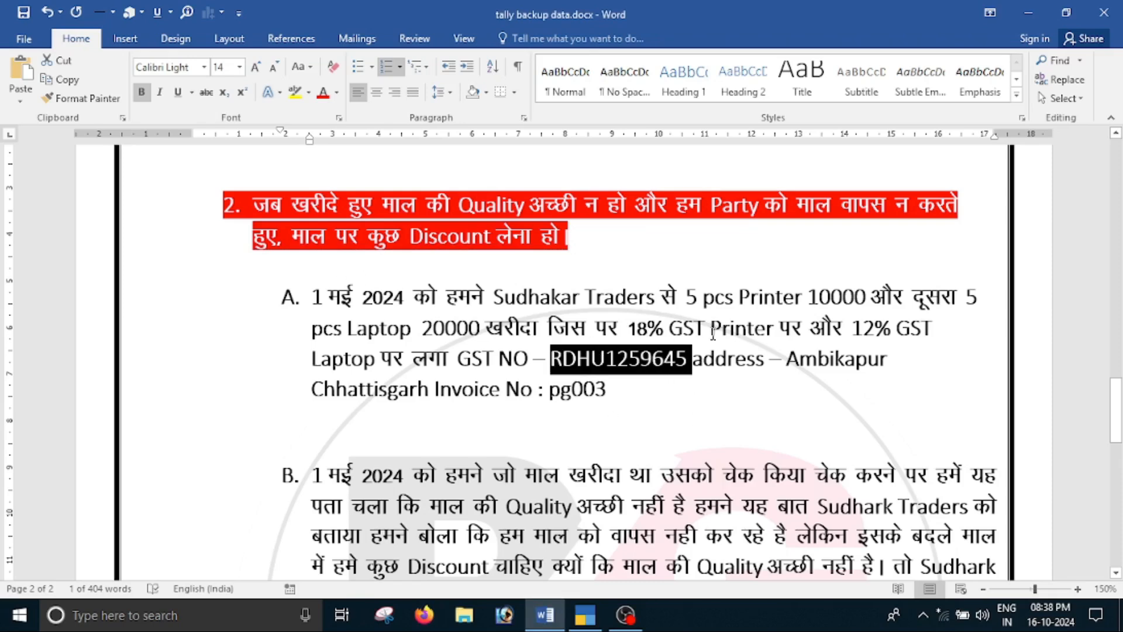
{"action": "key", "text": "alt+Tab"}
{"action": "type", "text": "18"}
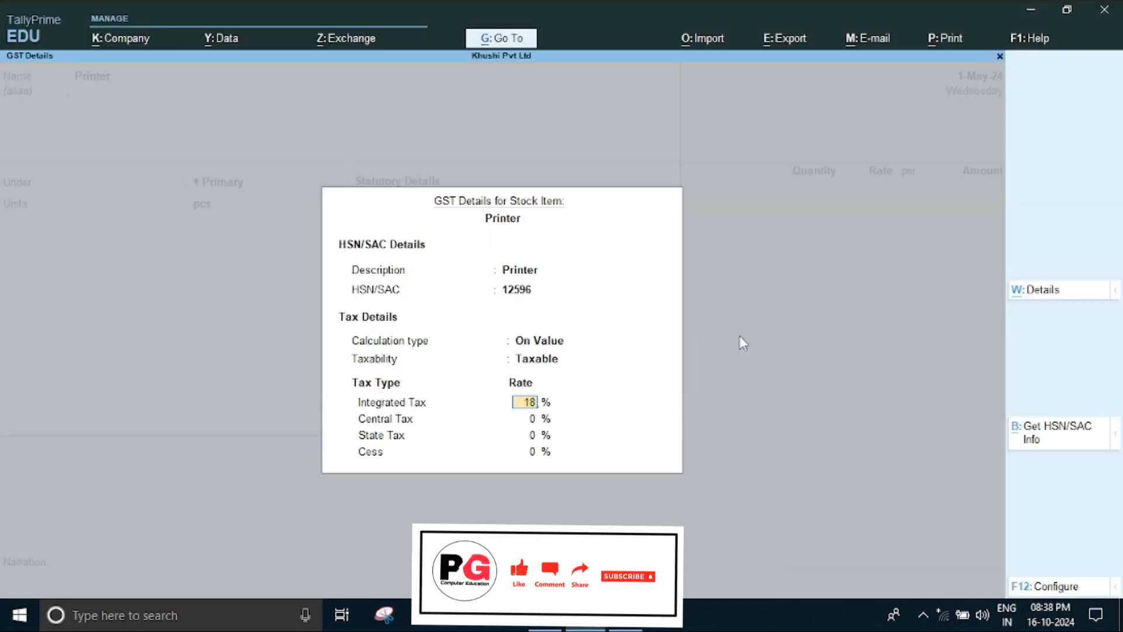
{"action": "key", "text": "Return"}
{"action": "type", "text": "9"}
{"action": "key", "text": "Return"}
{"action": "type", "text": "9"}
{"action": "key", "text": "Return"}
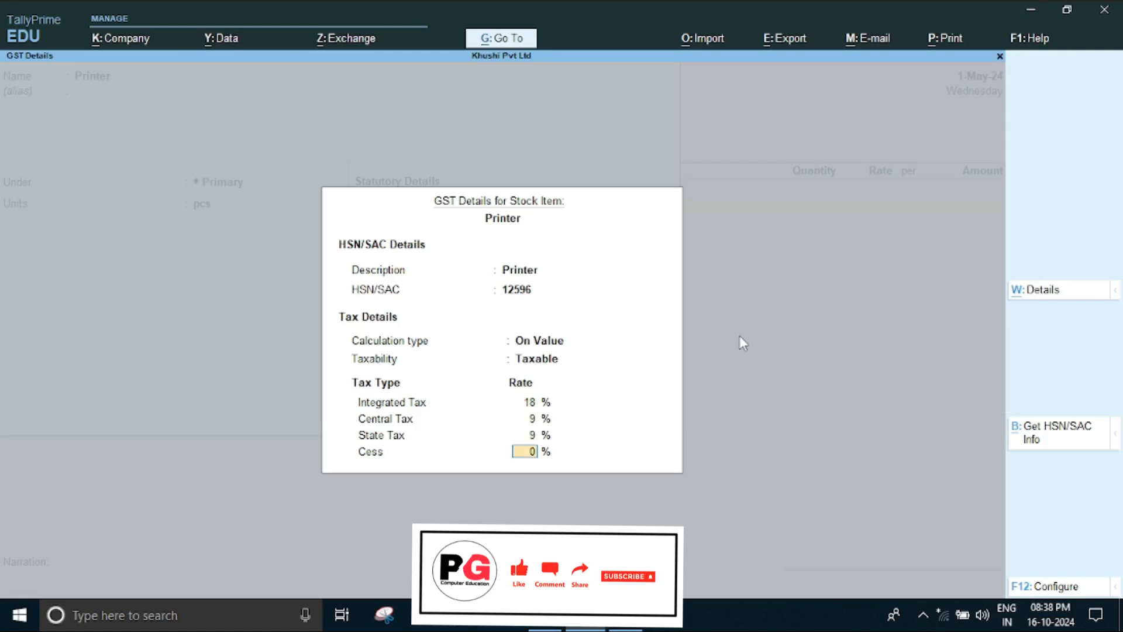
{"action": "key", "text": "Return"}
Save the Printer stock item without a duty rate, and switch to the Word document to check its quantity and price
{"action": "key", "text": "Return"}
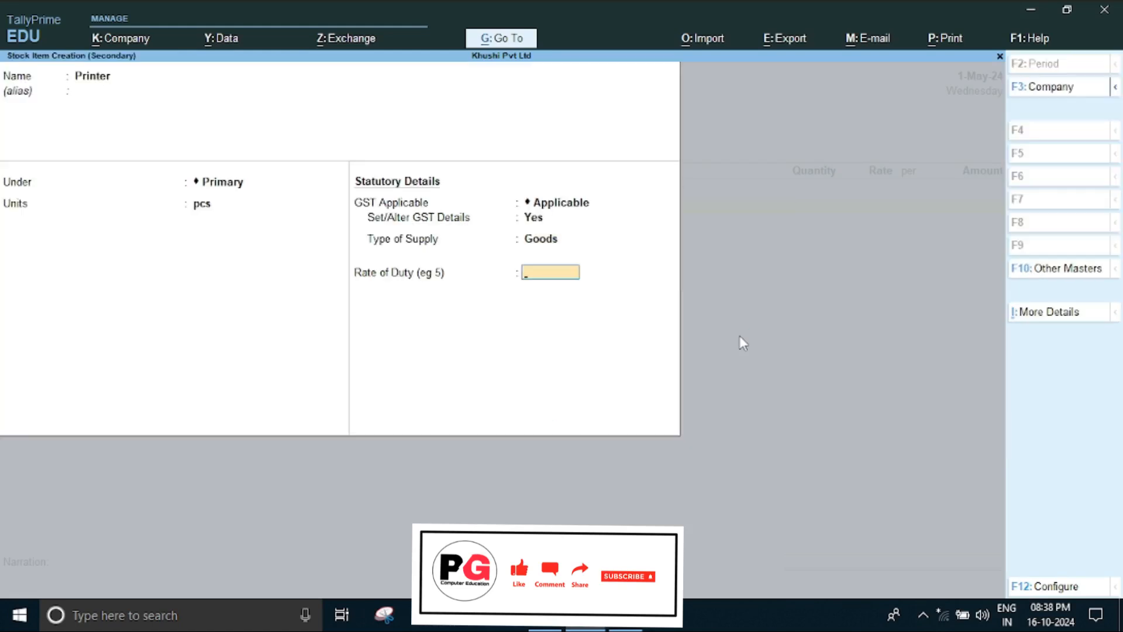
{"action": "key", "text": "Return"}
{"action": "key", "text": "Return"}
{"action": "key", "text": "Return"}
{"action": "key", "text": "alt+Tab"}
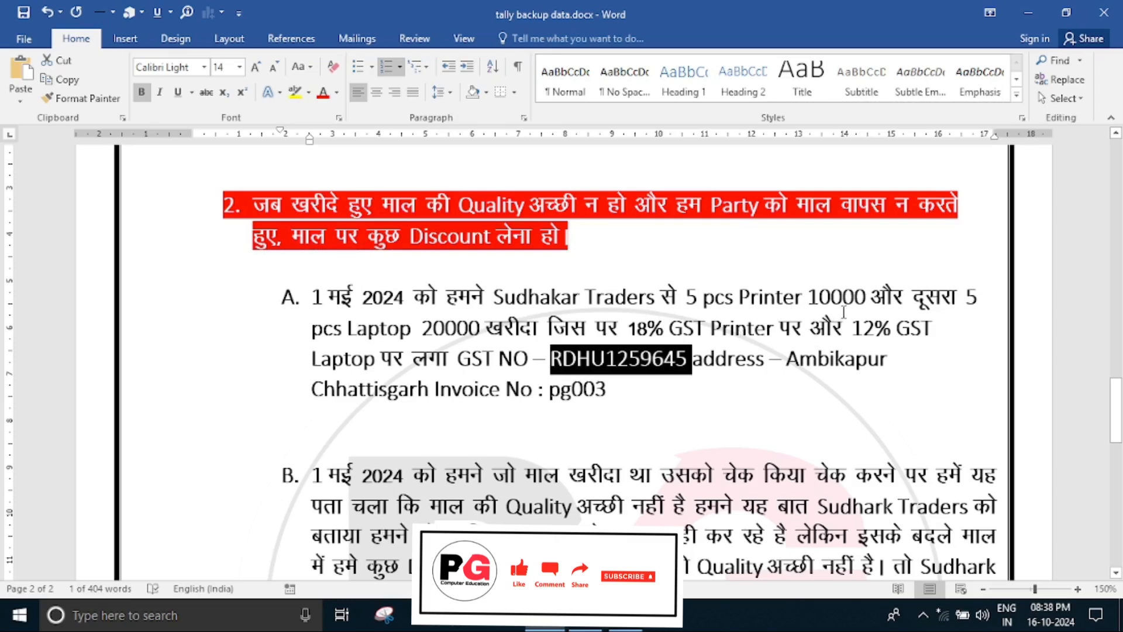
Return to TallyPrime and enter the Printer line with 5 pcs at a rate of 10000 per pcs
{"action": "key", "text": "alt+Tab"}
{"action": "key", "text": "Return"}
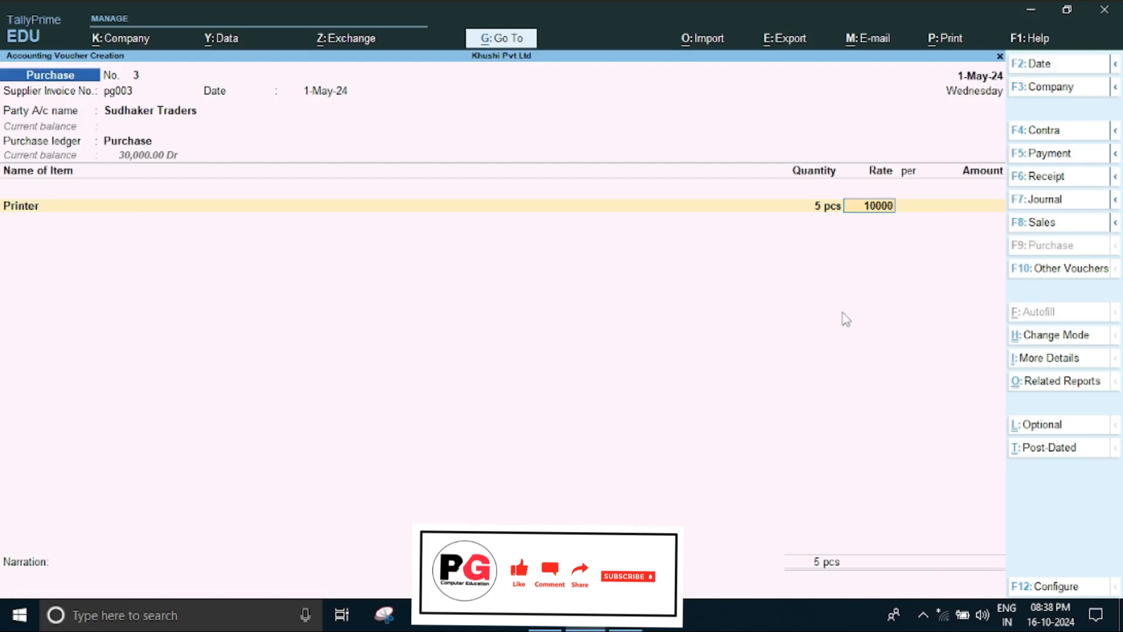
{"action": "key", "text": "Return"}
{"action": "key", "text": "Return"}
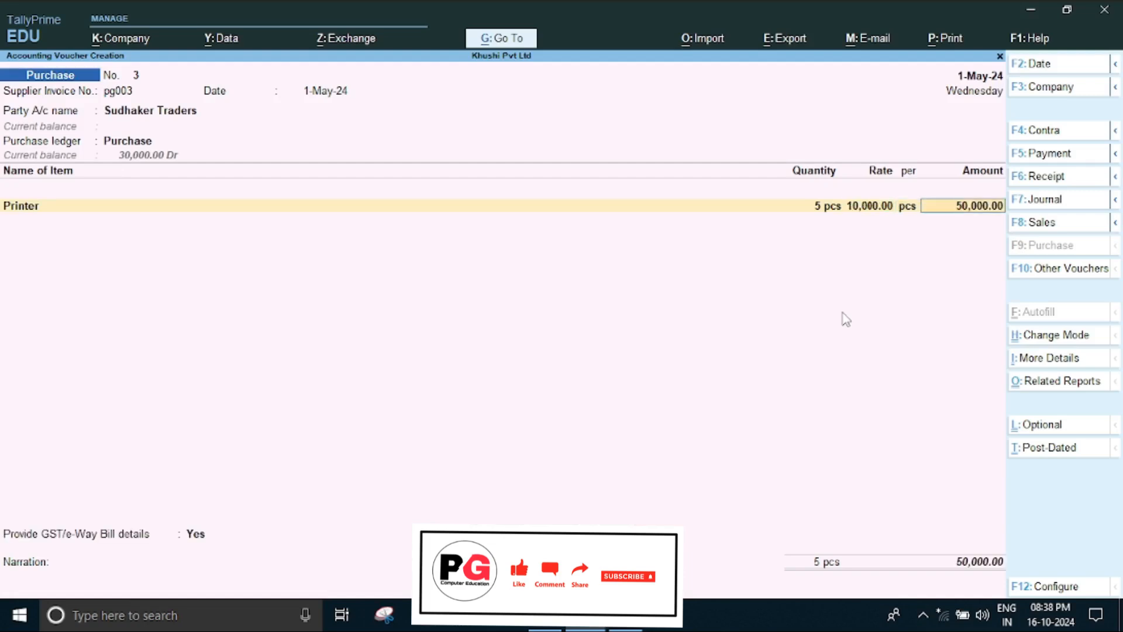
{"action": "key", "text": "Return"}
Check the second purchased item in the Word document and create a stock item named Laptop with the unit pcs
{"action": "key", "text": "alt+Tab"}
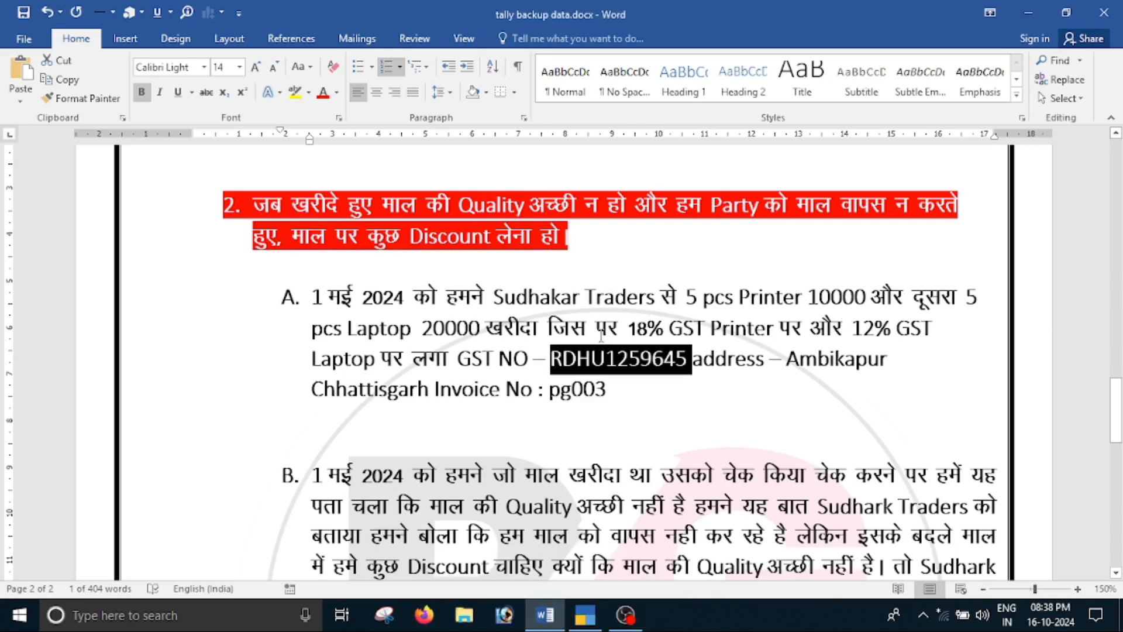
{"action": "key", "text": "alt+Tab"}
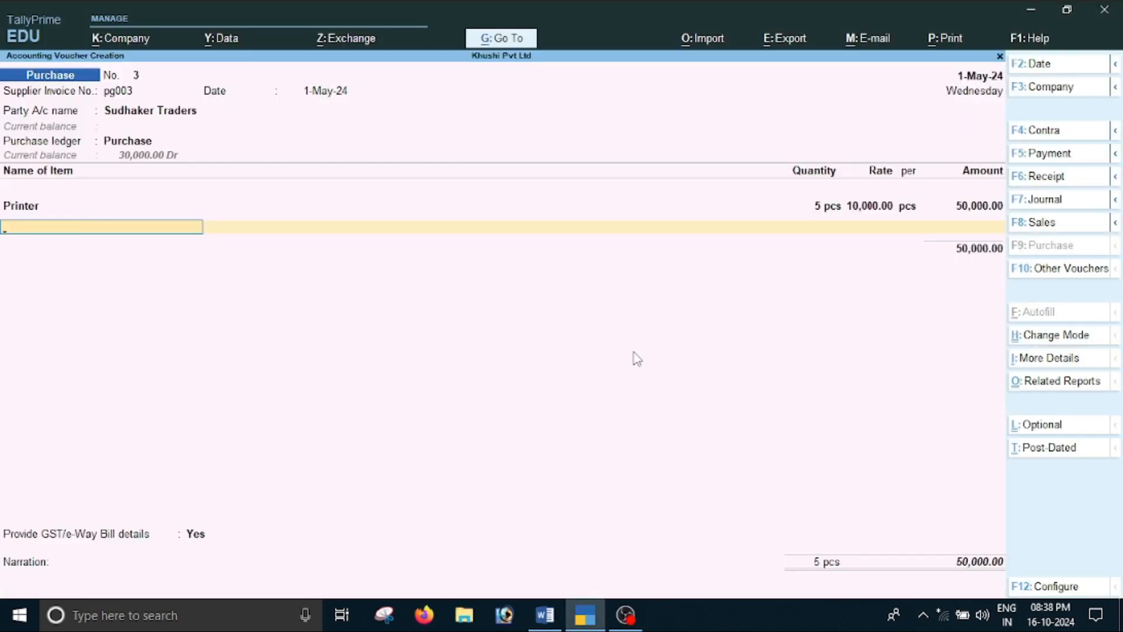
{"action": "key", "text": "alt+c"}
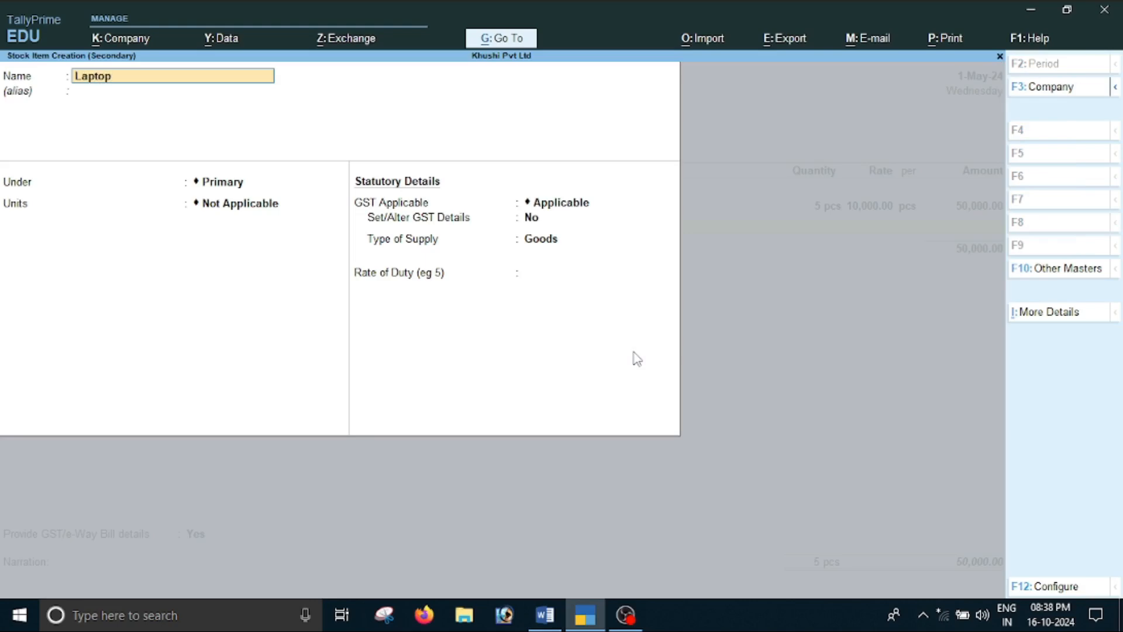
{"action": "key", "text": "Return"}
{"action": "key", "text": "Return"}
{"action": "key", "text": "Return"}
{"action": "key", "text": "Down"}
Enable GST details for Laptop, with description Laptop, HSN/SAC 1456, calculation on value and taxability Taxable
{"action": "key", "text": "Return"}
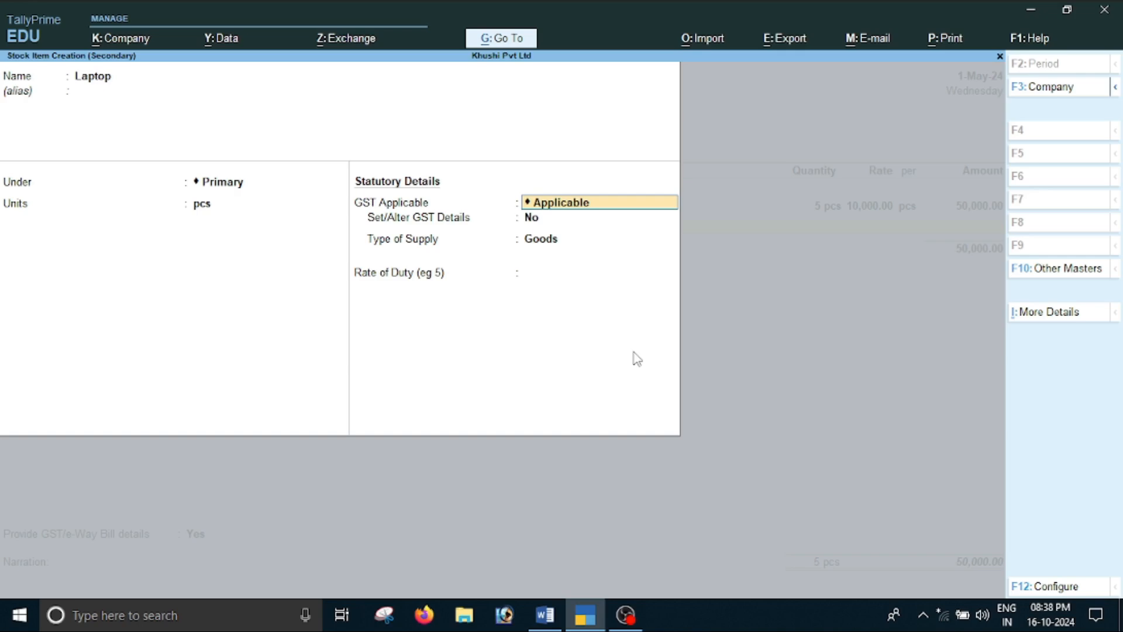
{"action": "key", "text": "Return"}
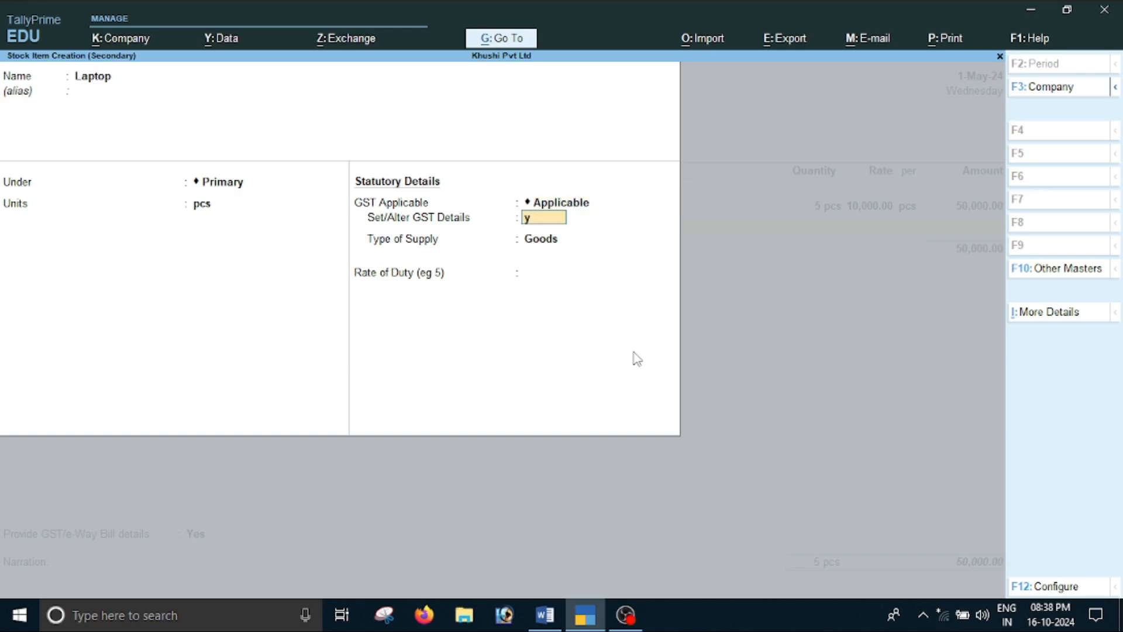
{"action": "key", "text": "Return"}
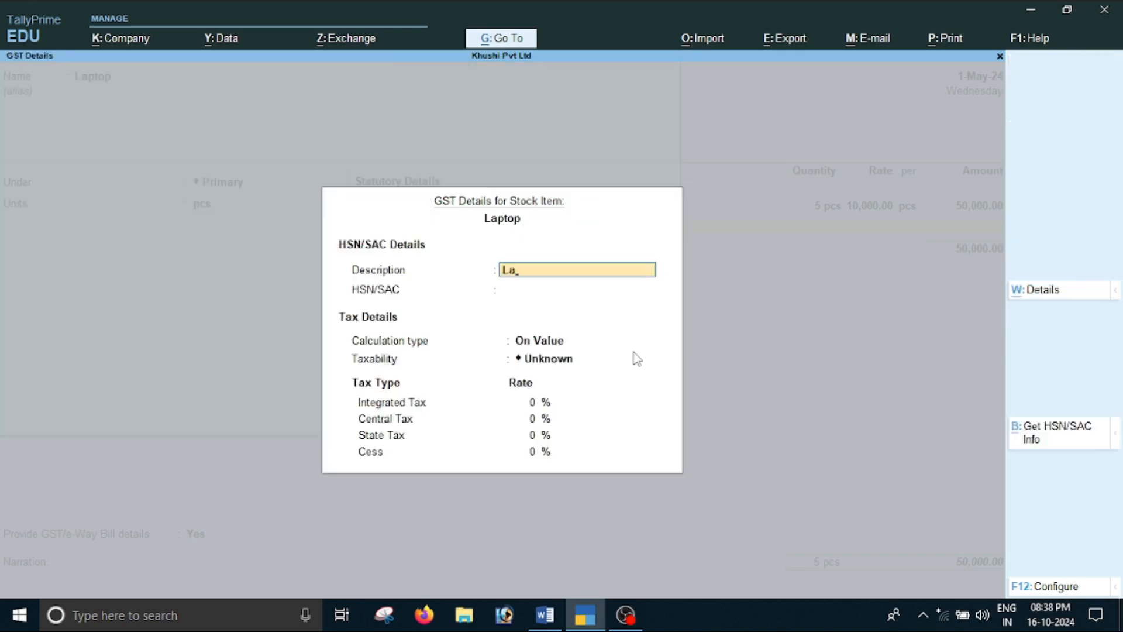
{"action": "key", "text": "Return"}
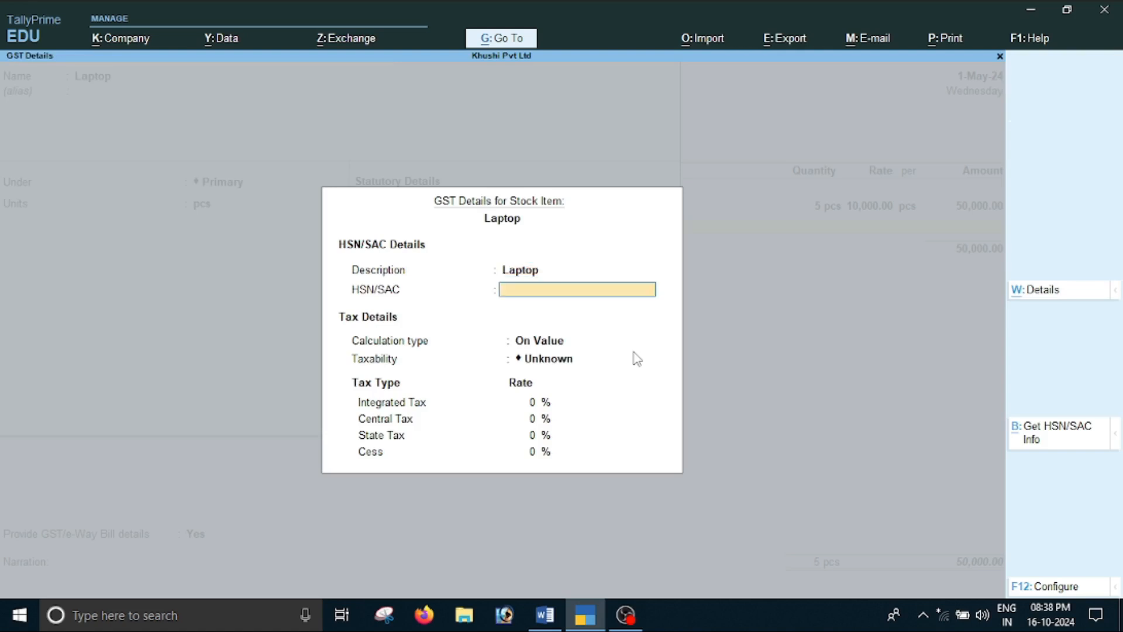
{"action": "key", "text": "Return"}
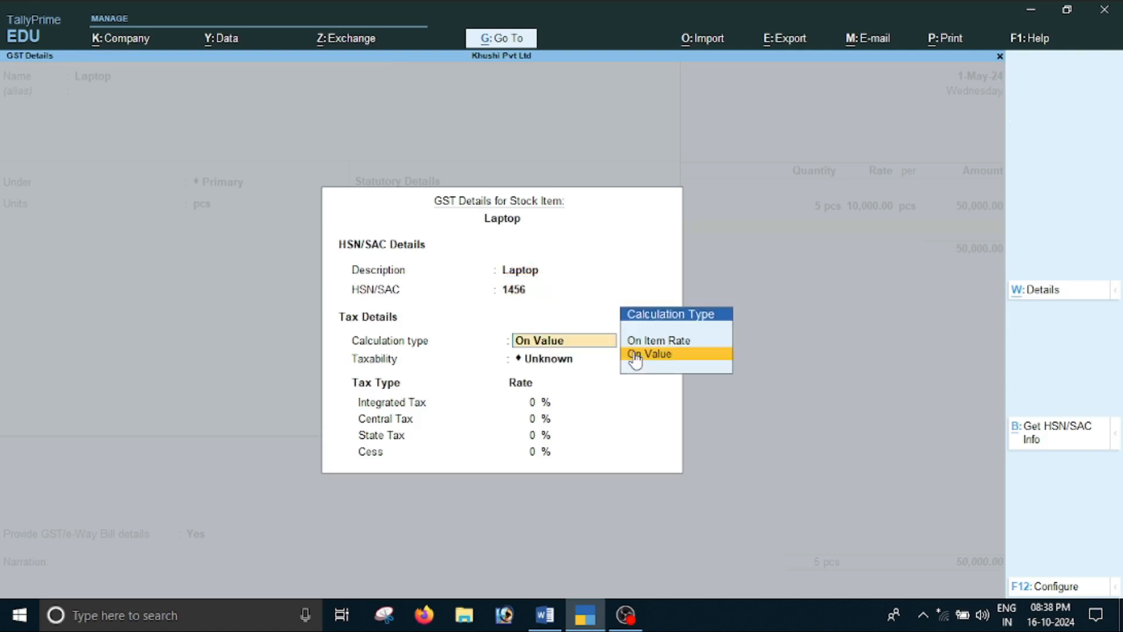
{"action": "key", "text": "Return"}
{"action": "key", "text": "Down"}
{"action": "key", "text": "Down"}
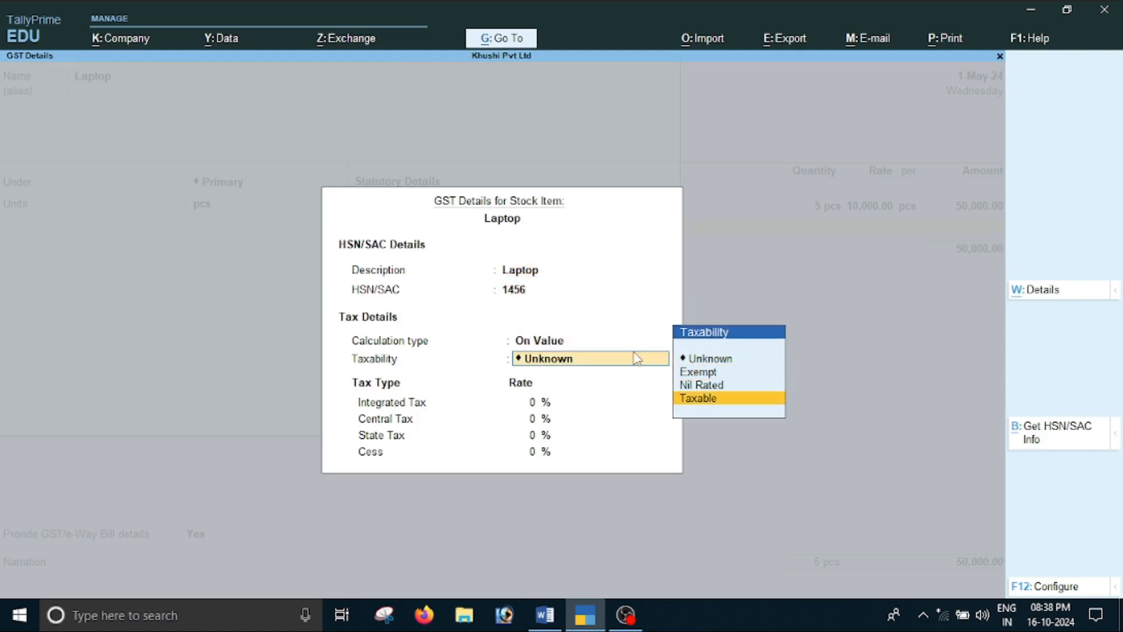
{"action": "key", "text": "Return"}
Check Laptop's GST rate in Word and set integrated tax to 12%, central tax to 6% and state tax to 6%
{"action": "key", "text": "alt+Tab"}
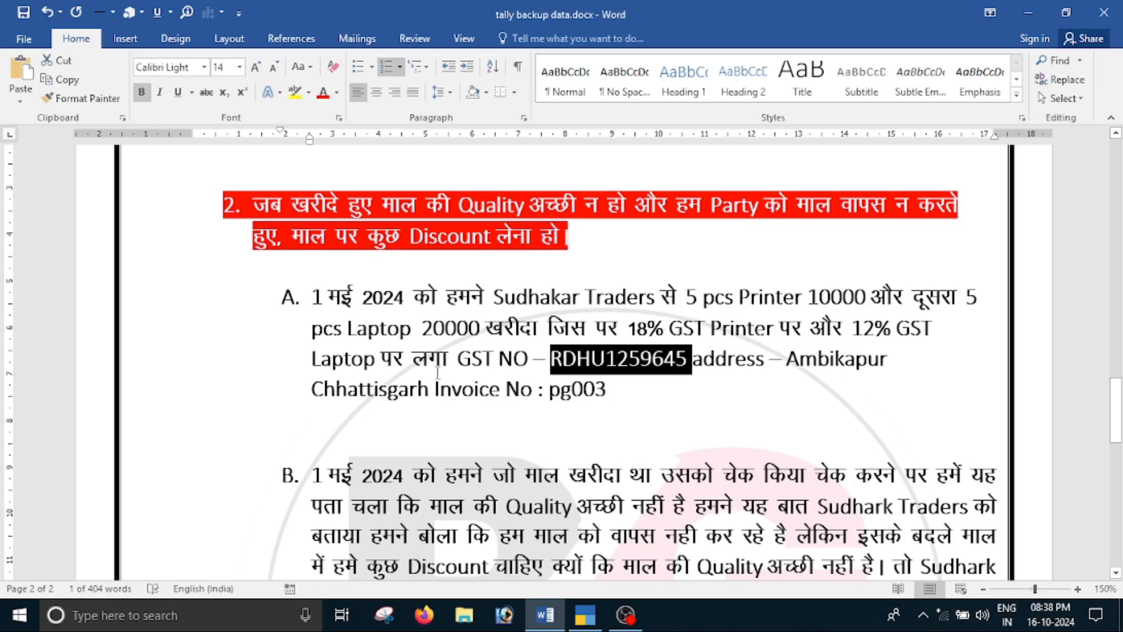
{"action": "key", "text": "alt+Tab"}
{"action": "type", "text": "1"}
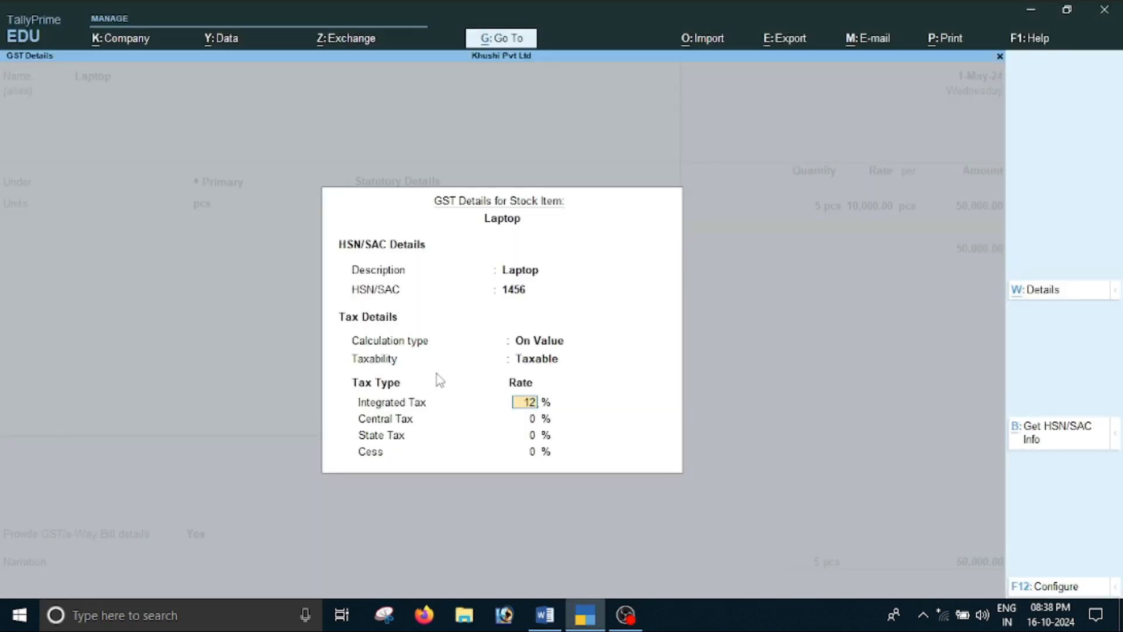
{"action": "key", "text": "Return"}
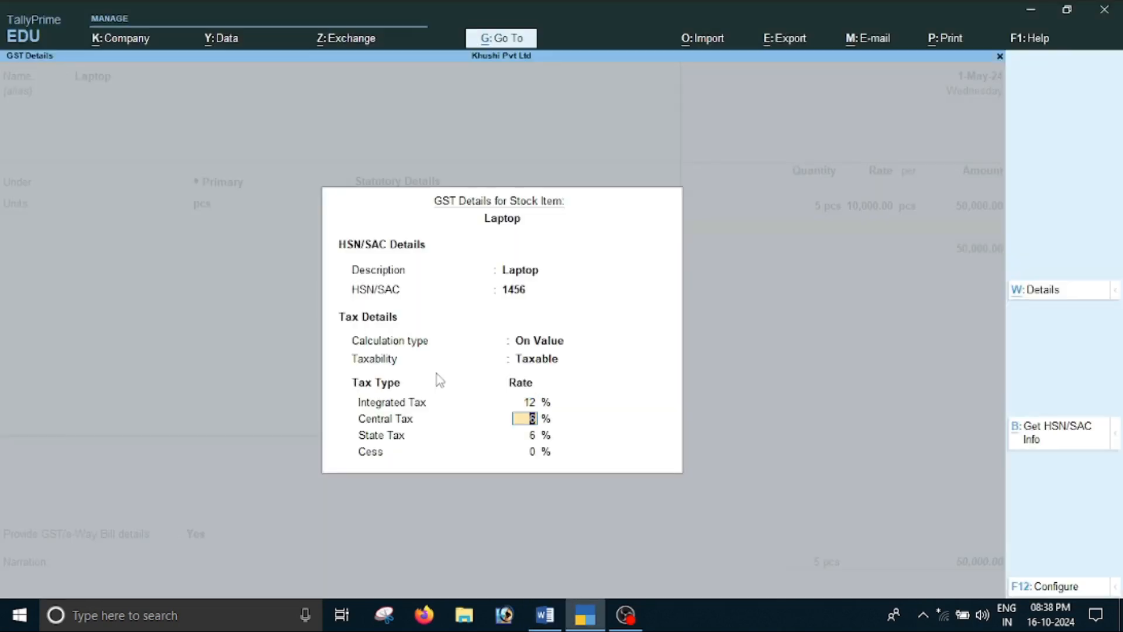
{"action": "key", "text": "Return"}
{"action": "key", "text": "Return"}
{"action": "key", "text": "Return"}
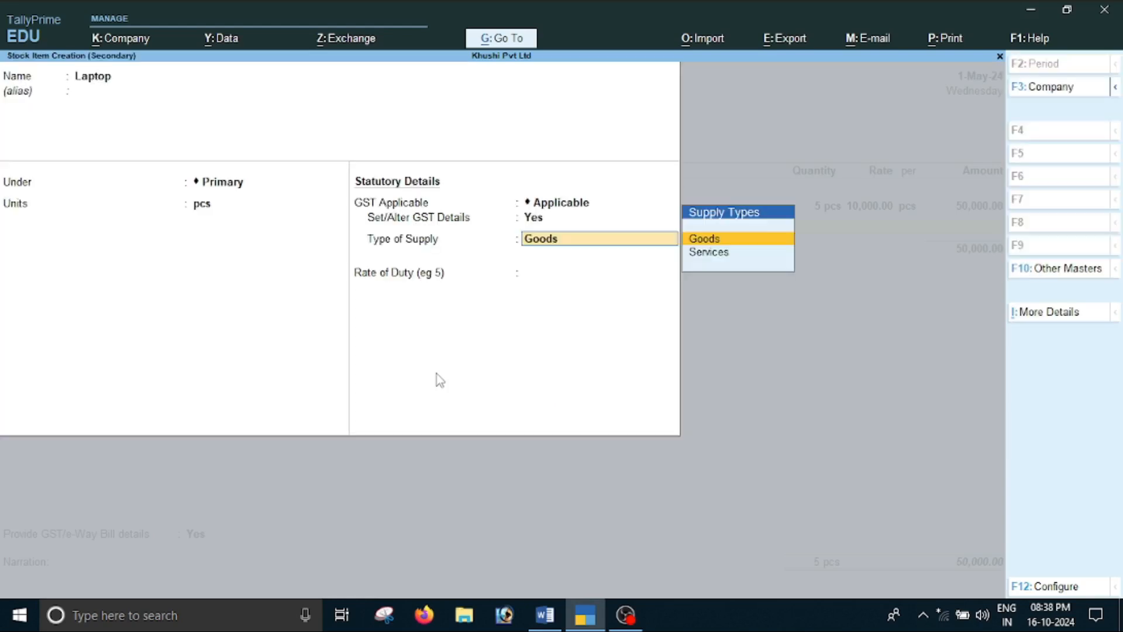
Keep Goods as the type of supply and save the Laptop stock item without a duty rate
{"action": "key", "text": "Return"}
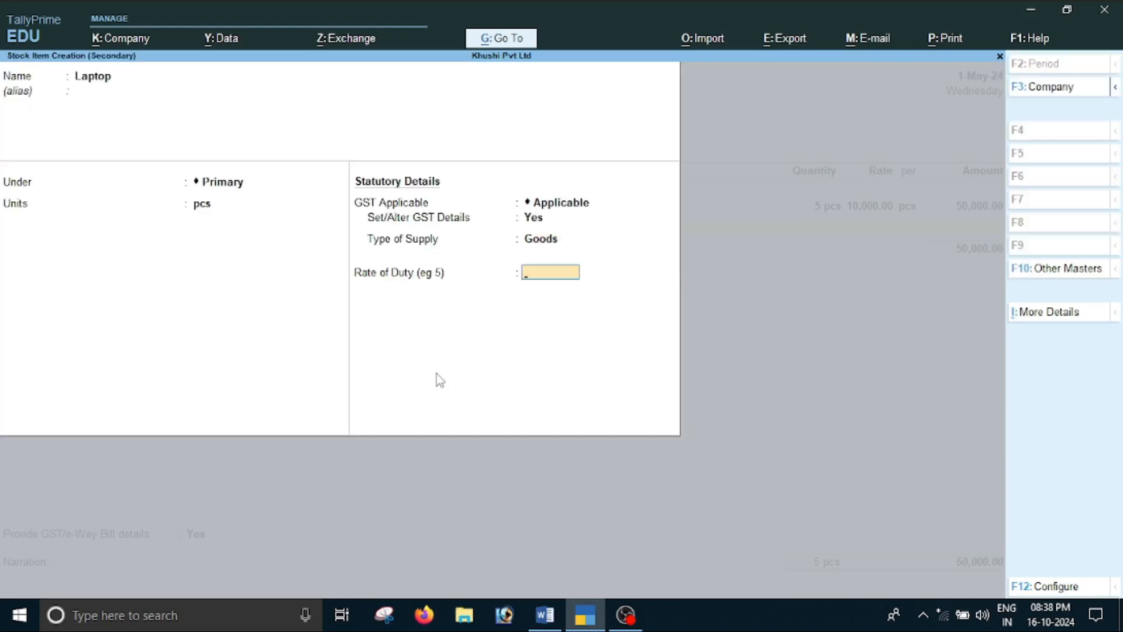
{"action": "key", "text": "Return"}
{"action": "key", "text": "Return"}
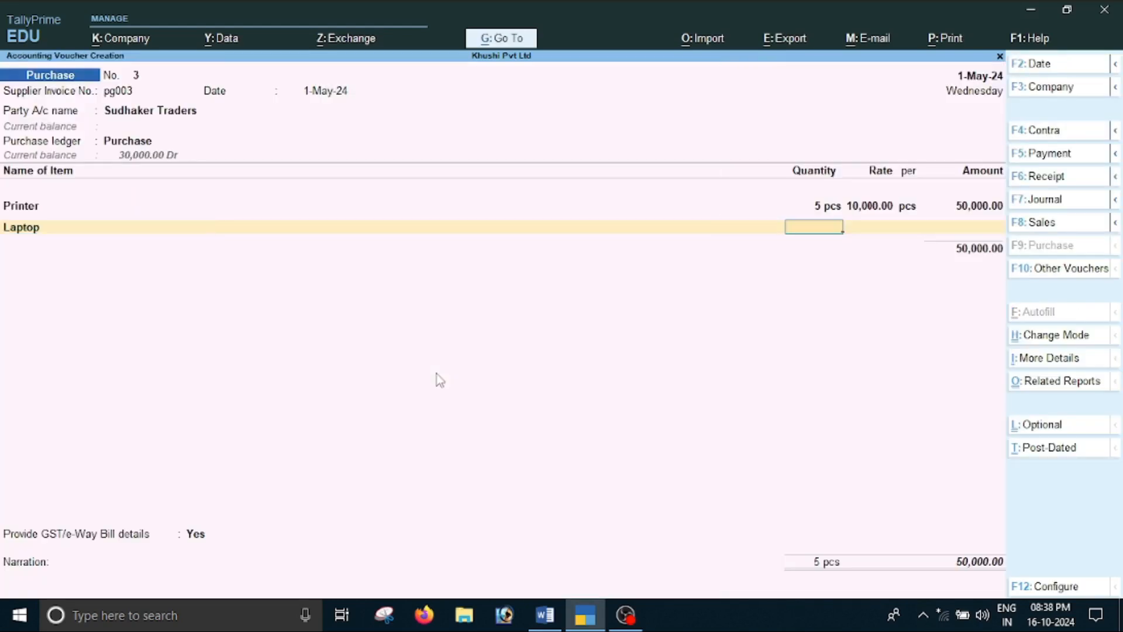
Check Laptop's quantity and price in Word and enter its voucher line with 5 pcs at 20000 per pcs
{"action": "key", "text": "alt+Tab"}
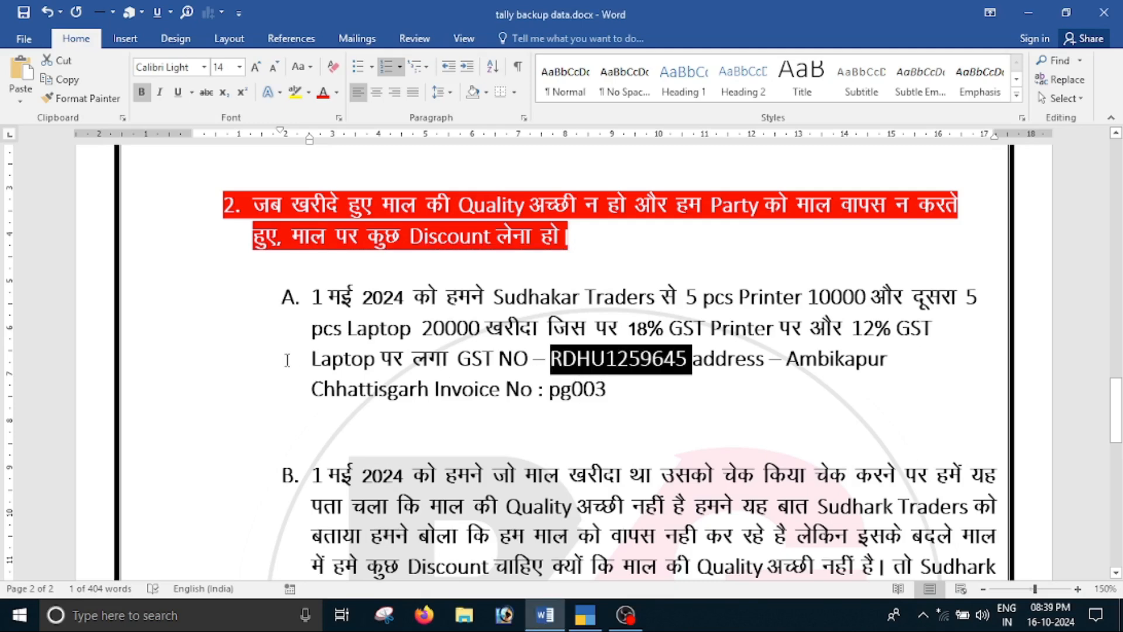
{"action": "key", "text": "alt+Tab"}
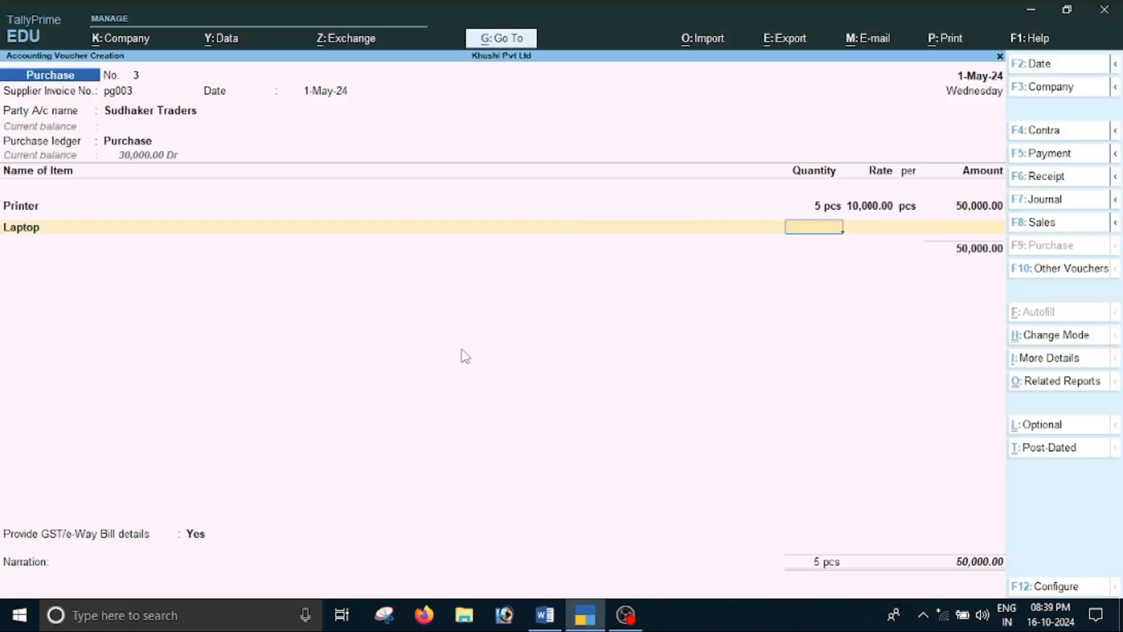
{"action": "type", "text": "5"}
{"action": "key", "text": "Return"}
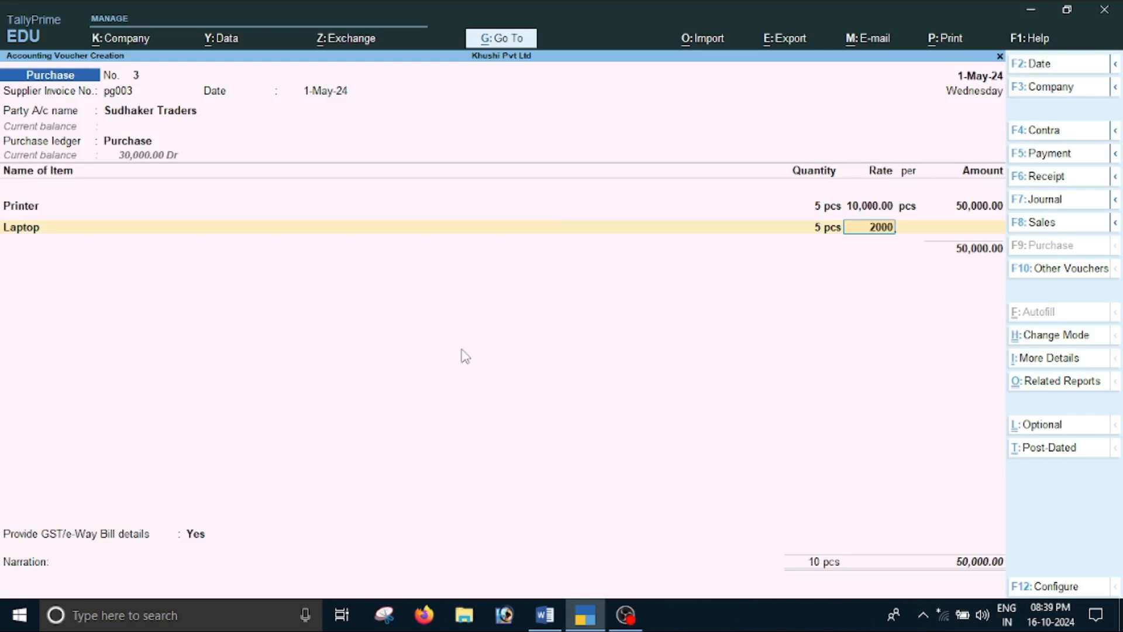
{"action": "type", "text": "20000"}
{"action": "key", "text": "Return"}
{"action": "key", "text": "Return"}
{"action": "key", "text": "Return"}
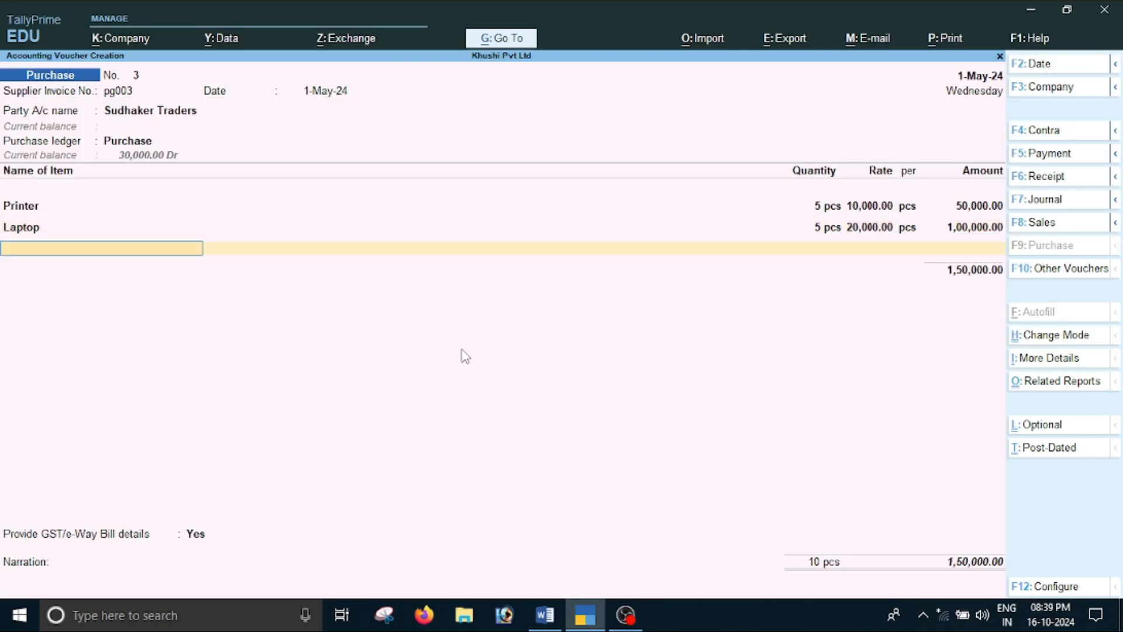
End the item list and add the Cgst and Sgst ledgers to the purchase voucher
{"action": "key", "text": "Return"}
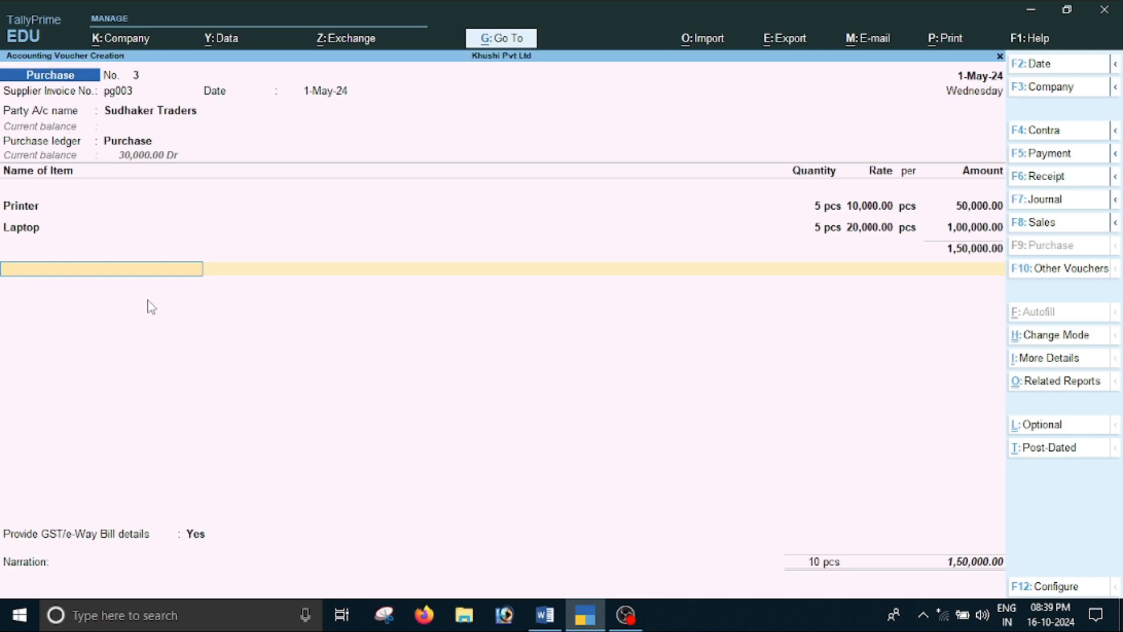
{"action": "type", "text": "C"}
{"action": "key", "text": "Return"}
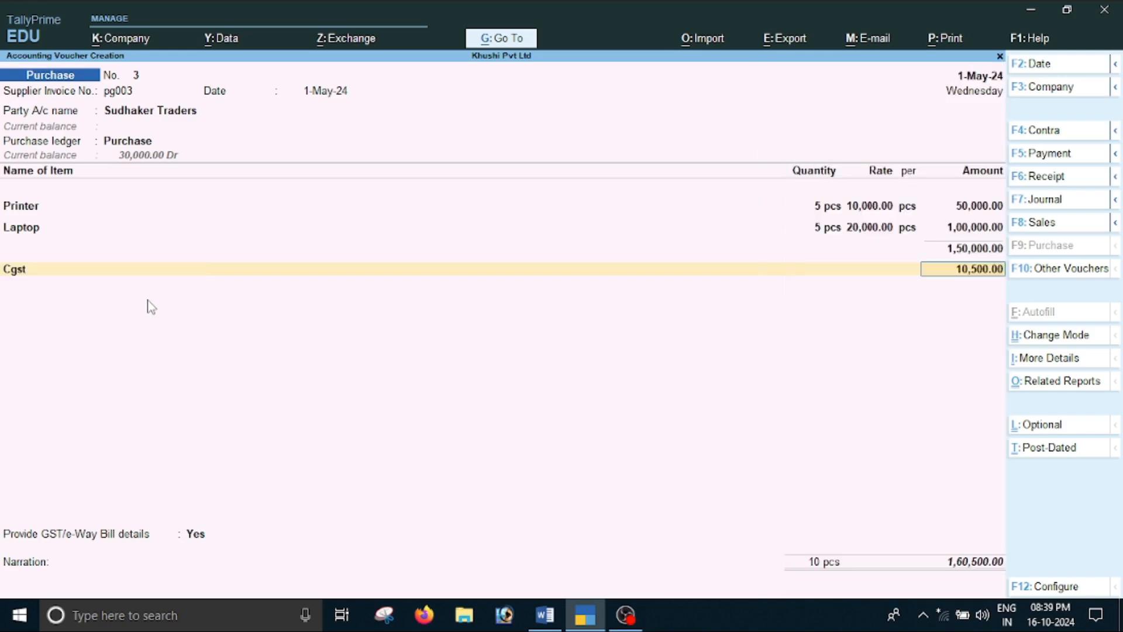
{"action": "key", "text": "Return"}
{"action": "type", "text": "S"}
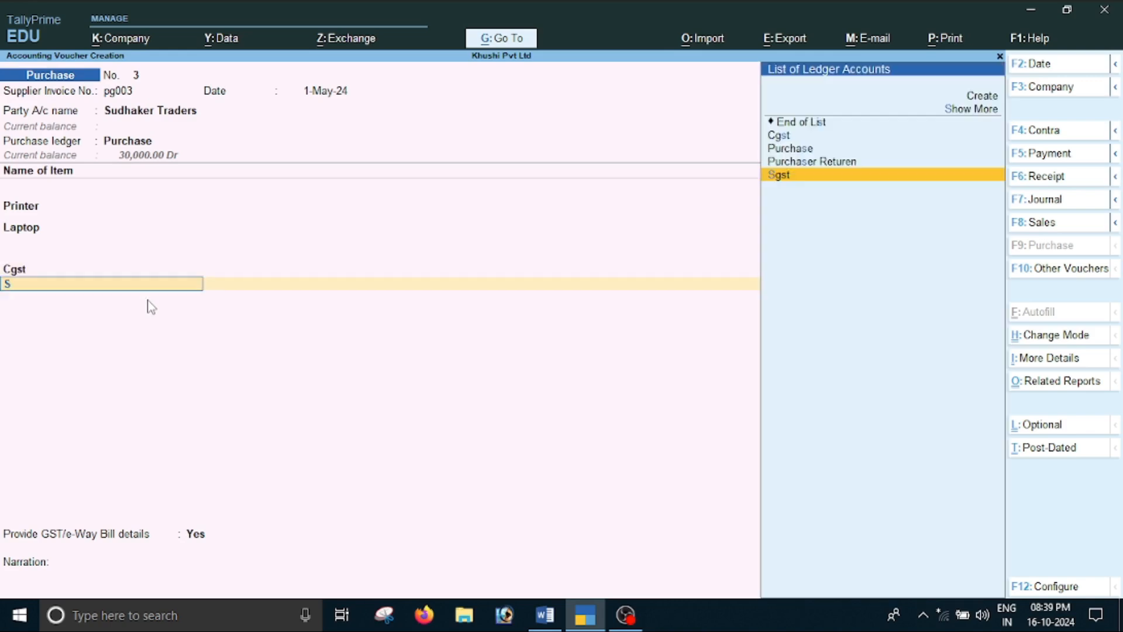
{"action": "key", "text": "Return"}
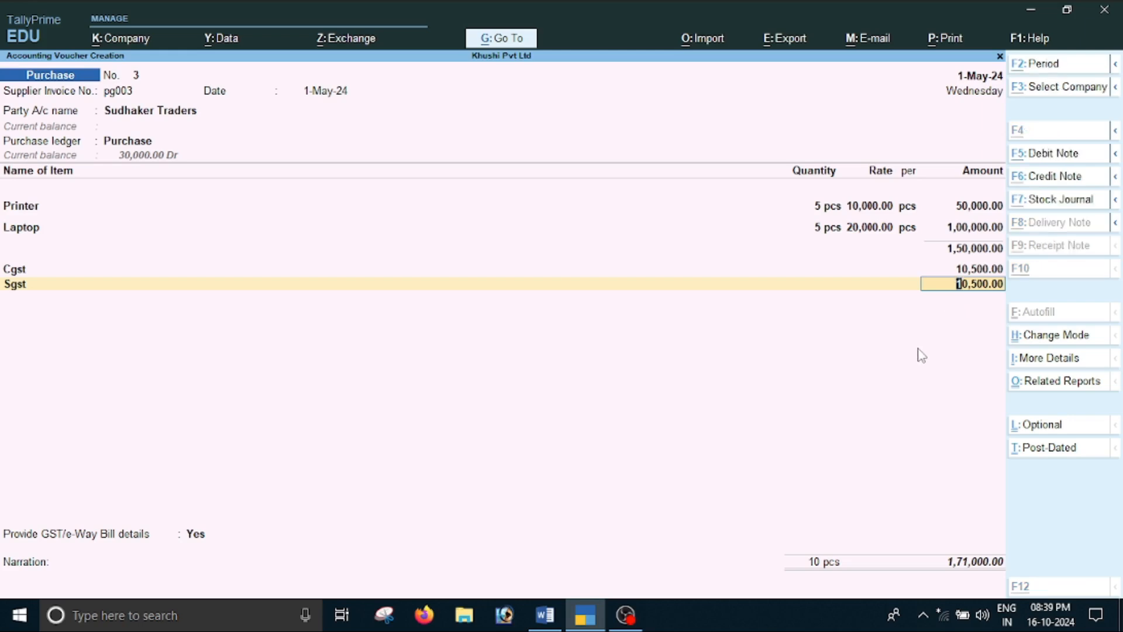
Examine the detailed GST tax analysis of the purchase voucher for Printer and Laptop, and close it
{"action": "key", "text": "ctrl+o"}
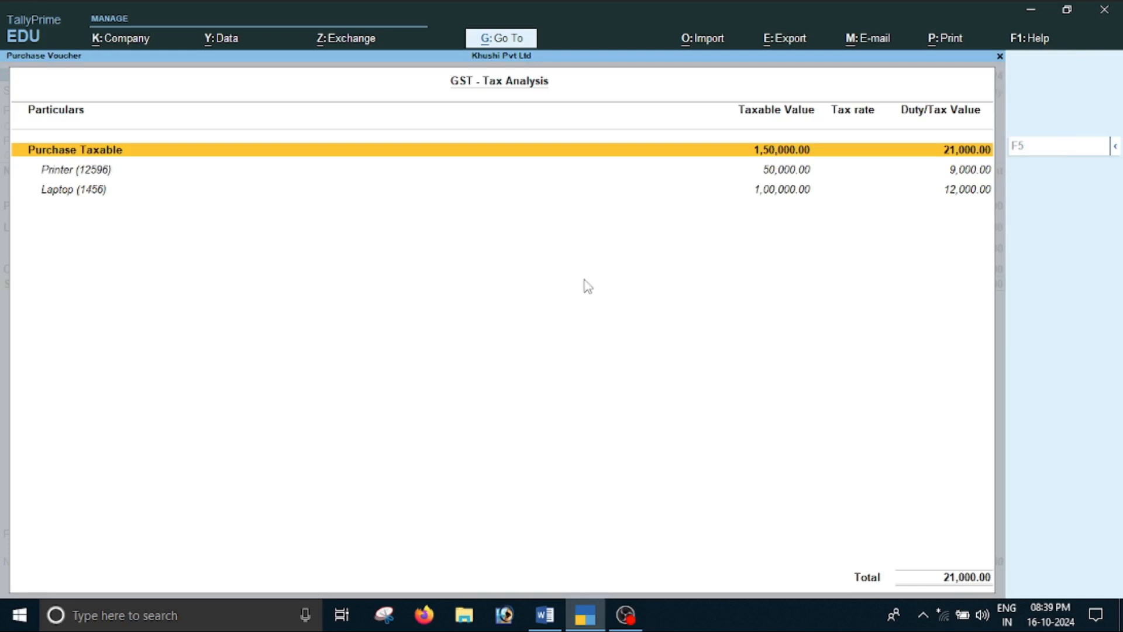
{"action": "key", "text": "alt+f5"}
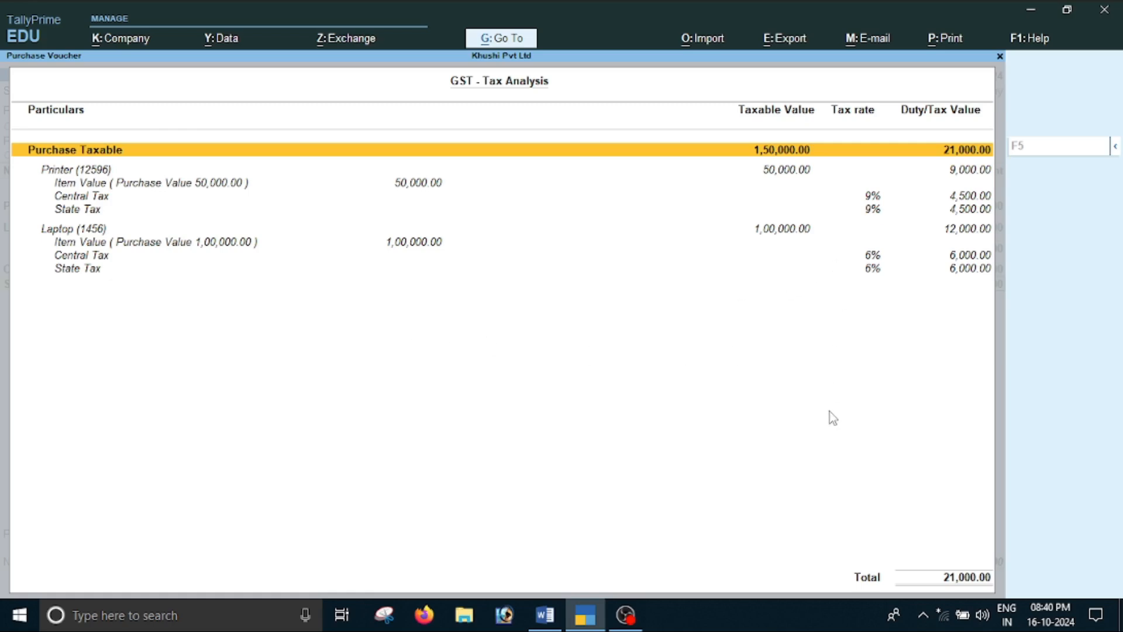
{"action": "key", "text": "Escape"}
Finish the ledger entries, set Provide GST/e-Way Bill details to No and save the purchase voucher without a narration
{"action": "key", "text": "Return"}
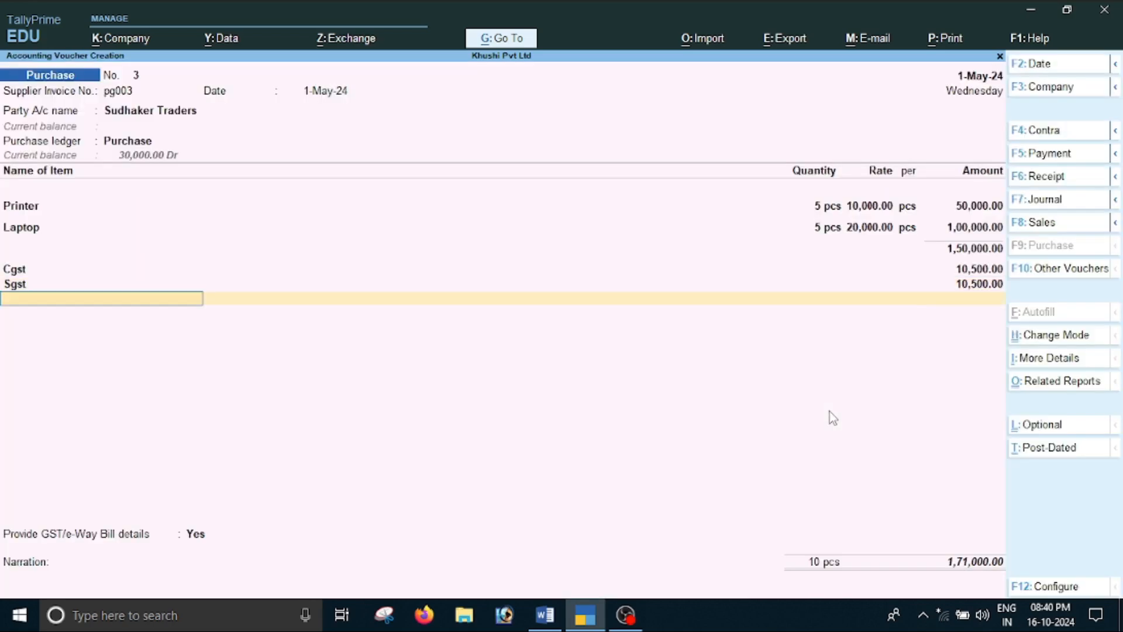
{"action": "key", "text": "Return"}
{"action": "key", "text": "Up"}
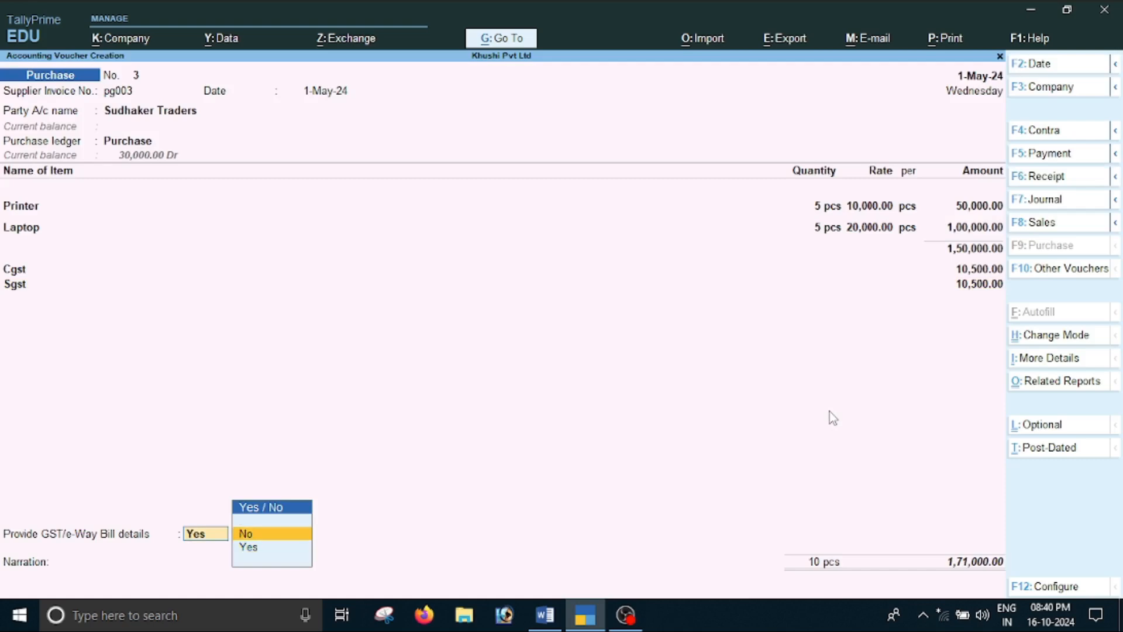
{"action": "key", "text": "Return"}
{"action": "key", "text": "Return"}
{"action": "key", "text": "Return"}
{"action": "key", "text": "Return"}
{"action": "key", "text": "Return"}
{"action": "key", "text": "Return"}
{"action": "key", "text": "Return"}
{"action": "key", "text": "Return"}
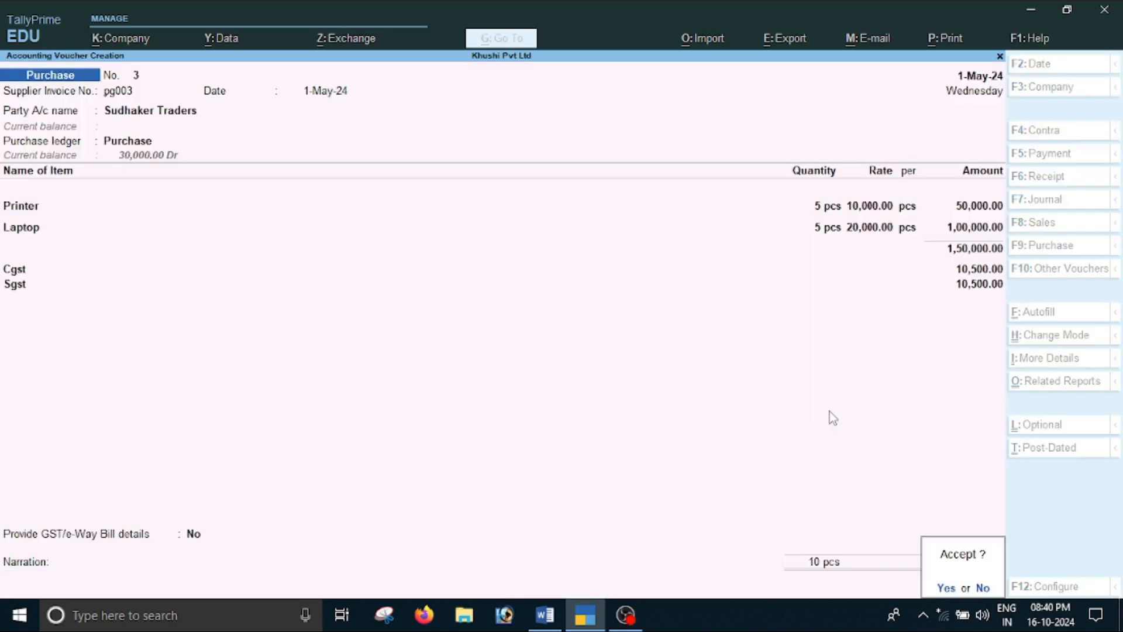
{"action": "key", "text": "Return"}
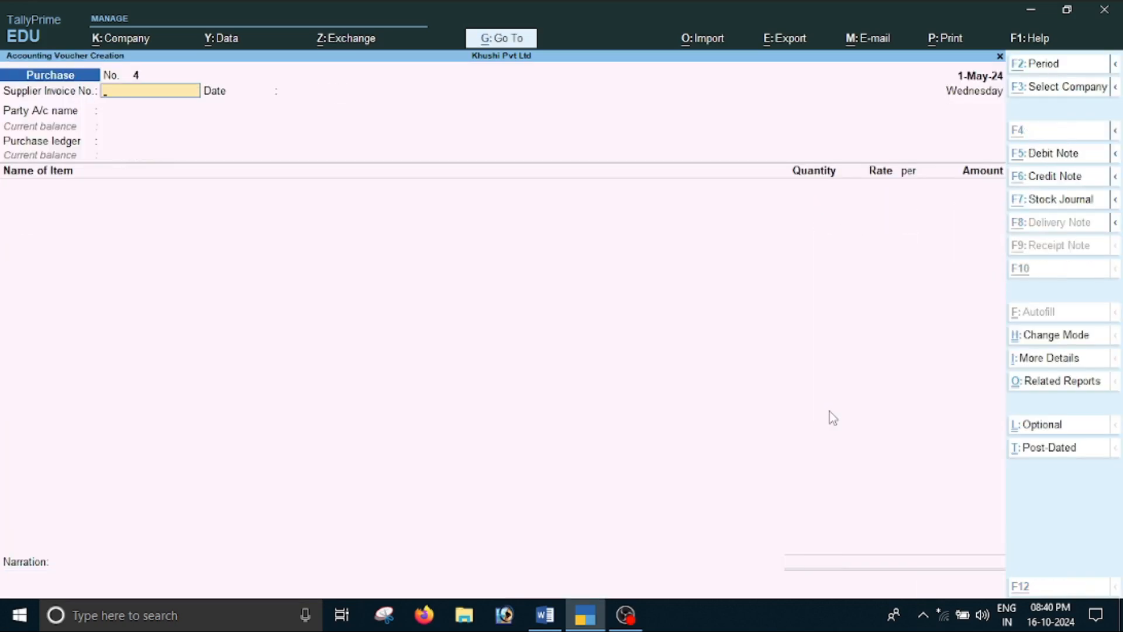
Switch to the Word document and review part B's poor-quality discount terms, highlighting the per-printer discount amount
{"action": "key", "text": "alt+Tab"}
{"action": "scroll", "coordinate": [830, 411], "scroll_direction": "down", "scroll_amount": 4}
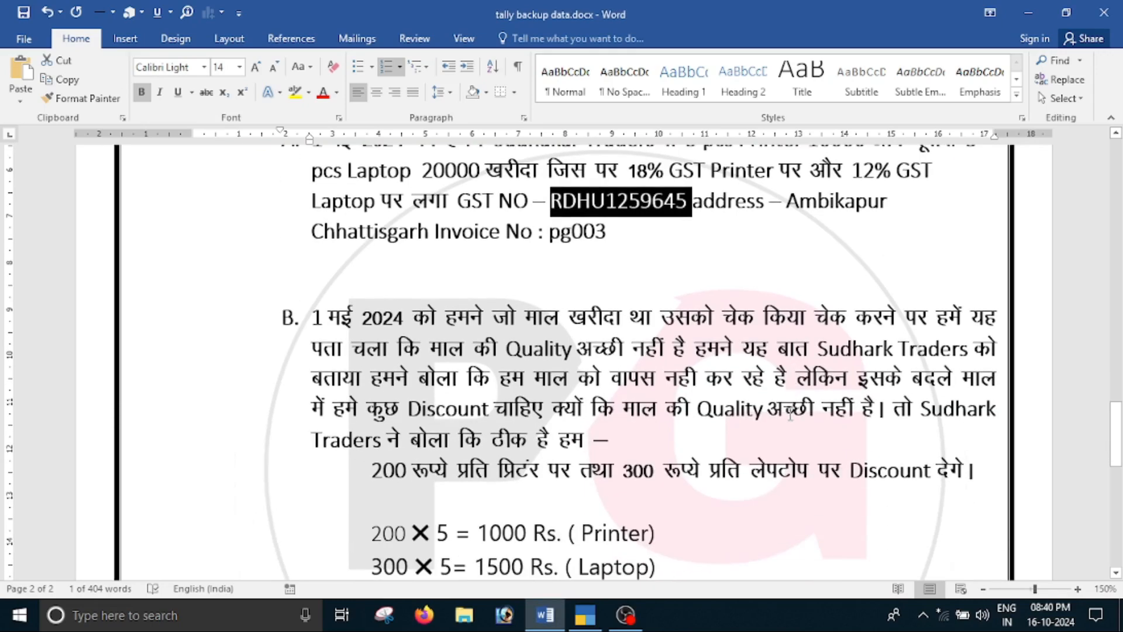
{"action": "scroll", "coordinate": [785, 419], "scroll_direction": "up", "scroll_amount": 1}
{"action": "scroll", "coordinate": [660, 450], "scroll_direction": "down", "scroll_amount": 3}
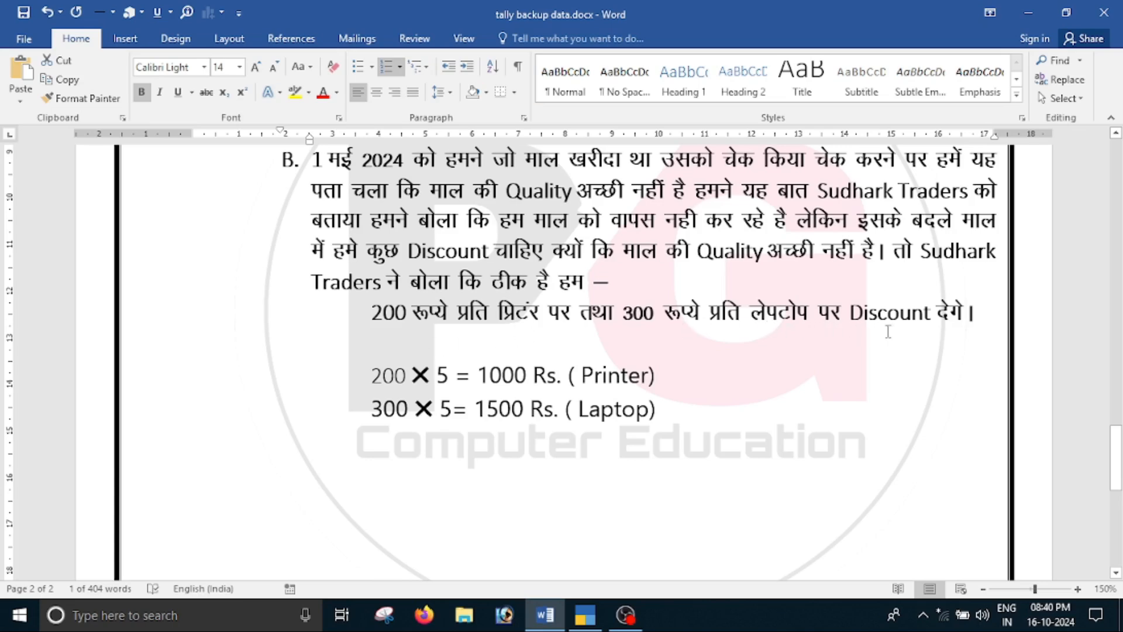
{"action": "scroll", "coordinate": [873, 383], "scroll_direction": "up", "scroll_amount": 3}
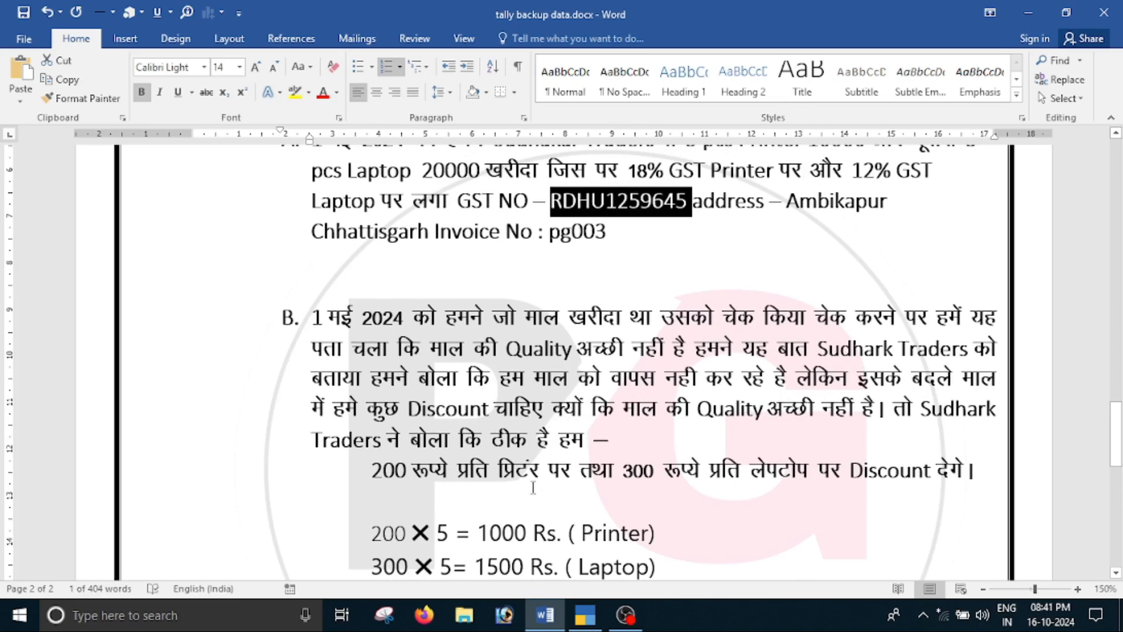
{"action": "left_click_drag", "start_coordinate": [383, 476], "coordinate": [427, 477]}
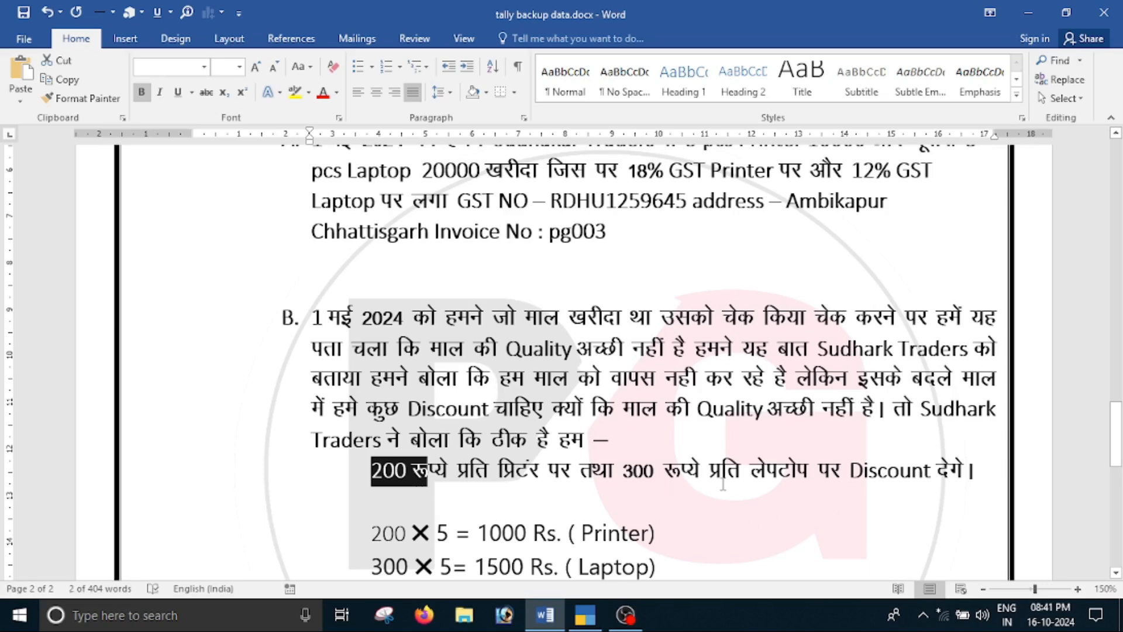
Review the purchase details and the discount calculations for Printer and Laptop in the Word document, highlighting the laptop discount total
{"action": "scroll", "coordinate": [784, 483], "scroll_direction": "down", "scroll_amount": 3}
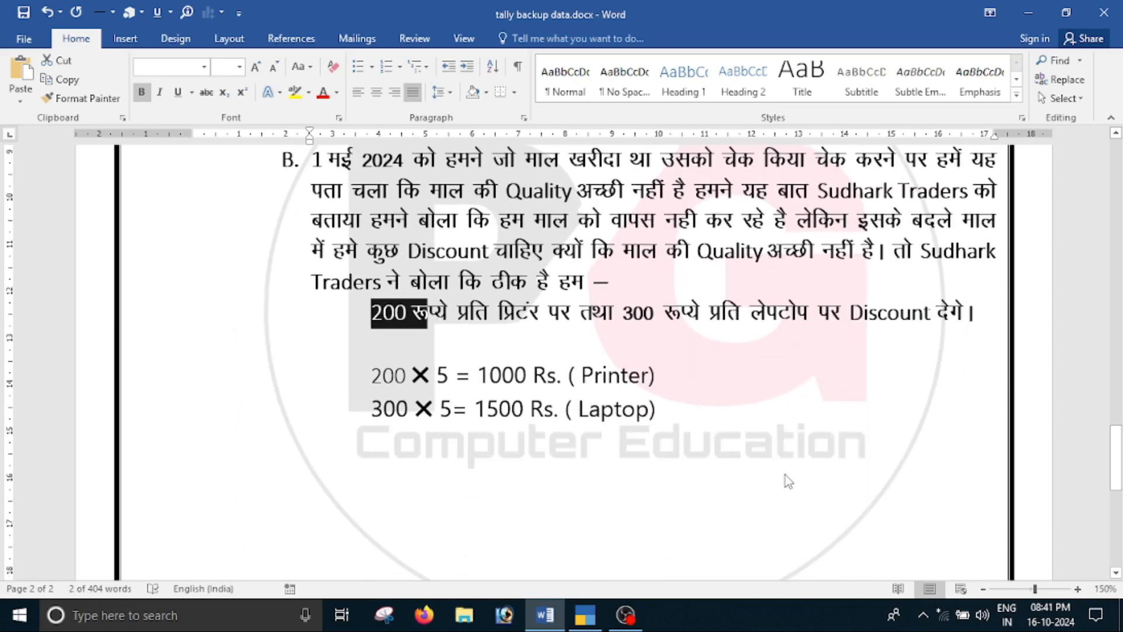
{"action": "left_click", "coordinate": [440, 410]}
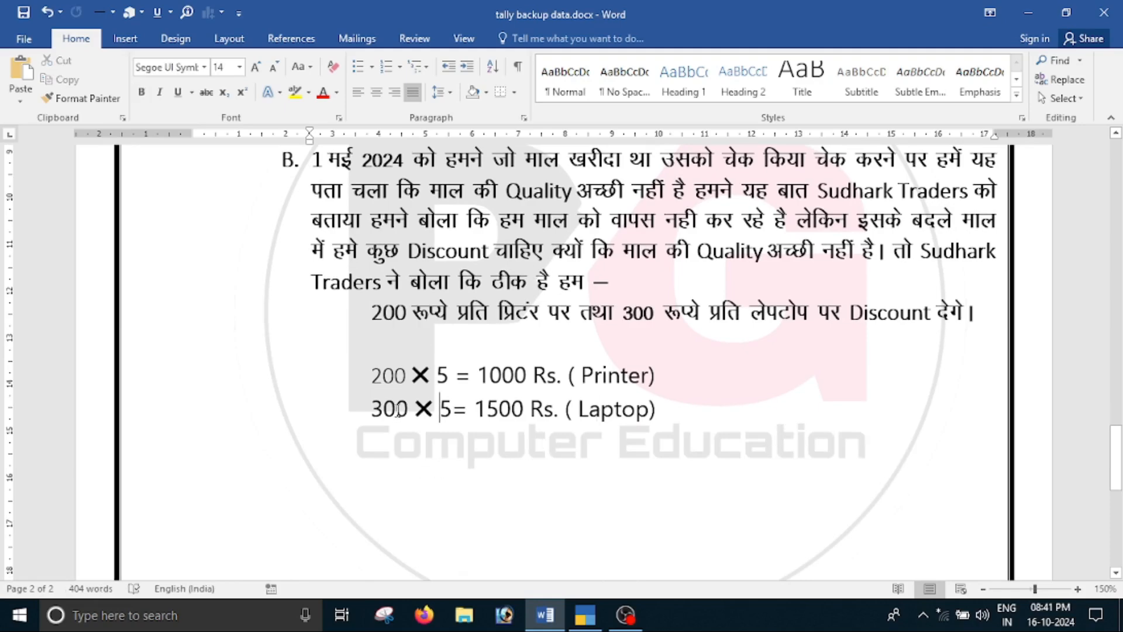
{"action": "scroll", "coordinate": [570, 346], "scroll_direction": "up", "scroll_amount": 6}
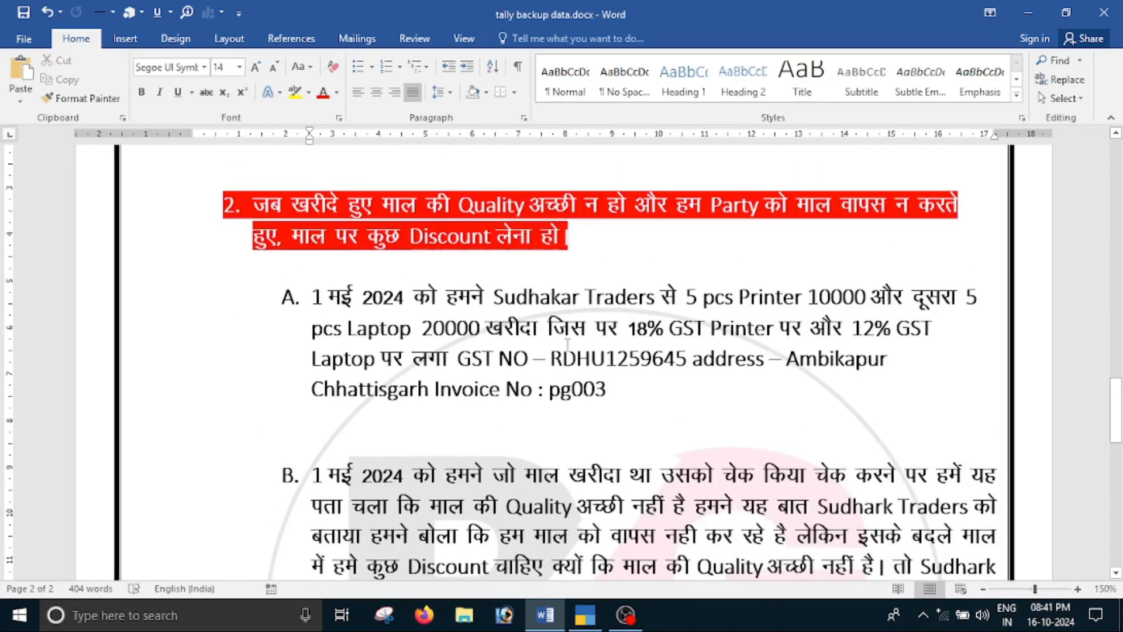
{"action": "scroll", "coordinate": [565, 398], "scroll_direction": "down", "scroll_amount": 5}
{"action": "scroll", "coordinate": [566, 398], "scroll_direction": "down", "scroll_amount": 1}
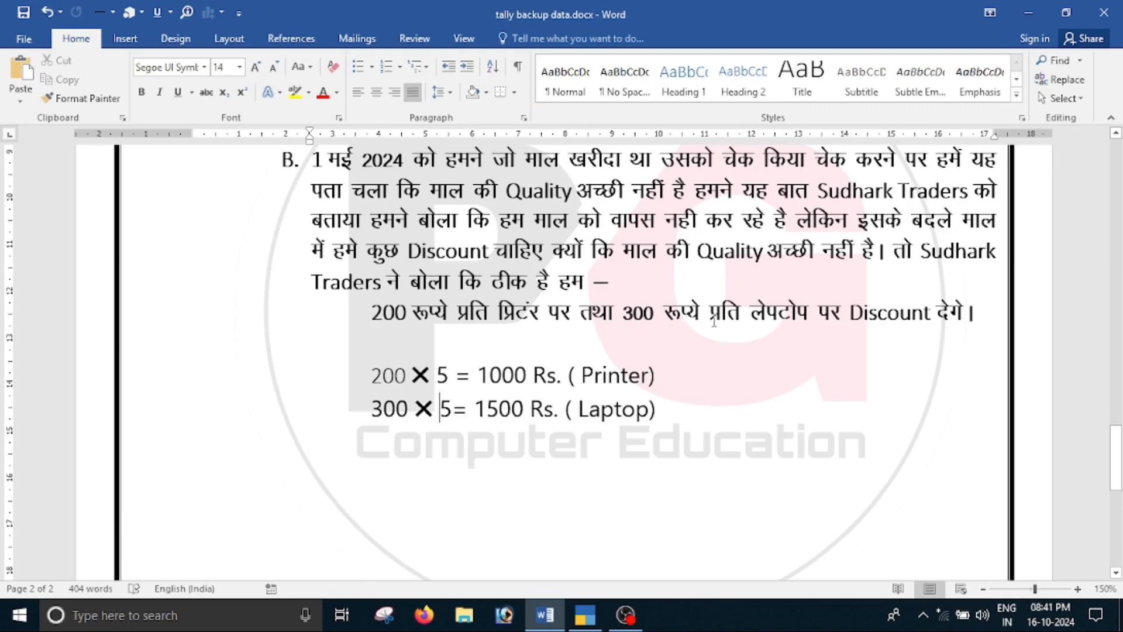
{"action": "scroll", "coordinate": [469, 469], "scroll_direction": "up", "scroll_amount": 5}
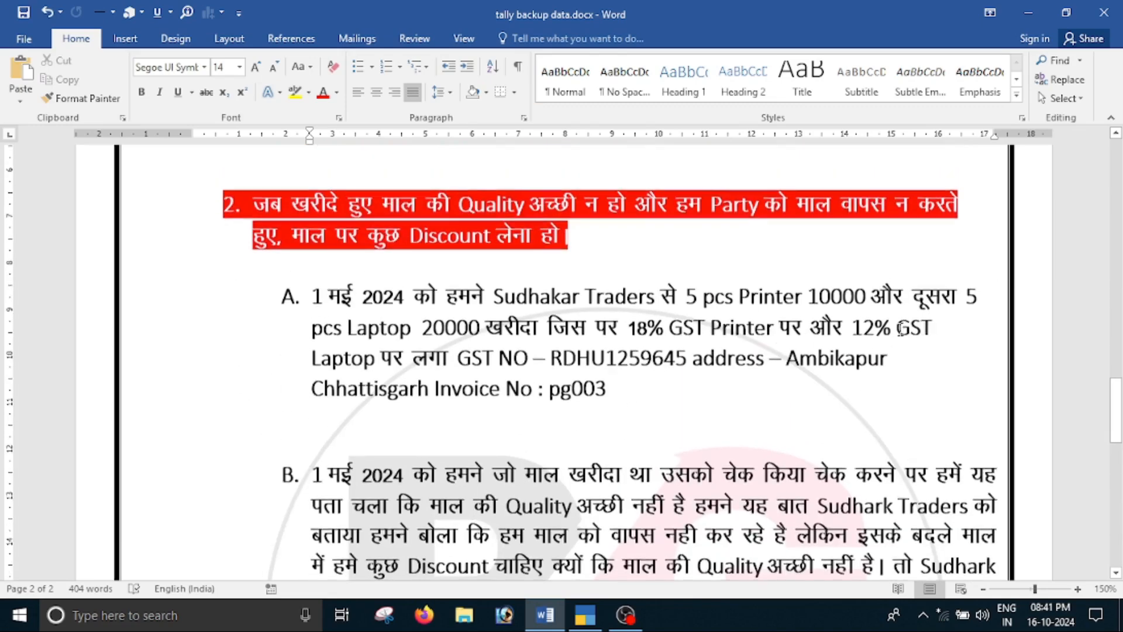
{"action": "scroll", "coordinate": [618, 358], "scroll_direction": "down", "scroll_amount": 8}
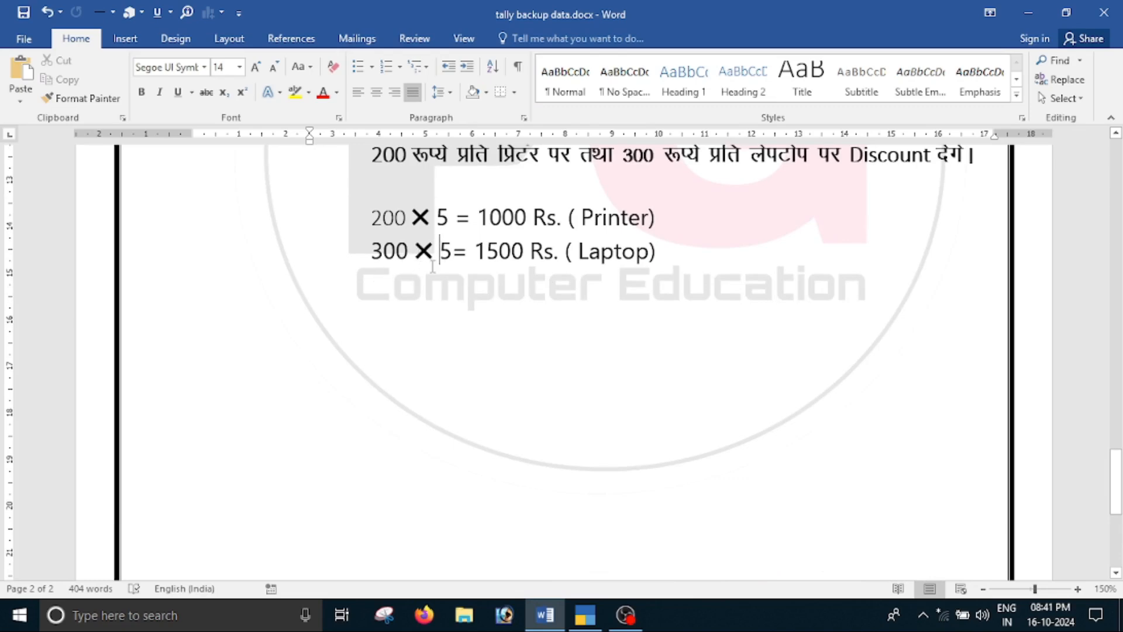
{"action": "left_click_drag", "start_coordinate": [478, 255], "coordinate": [577, 256]}
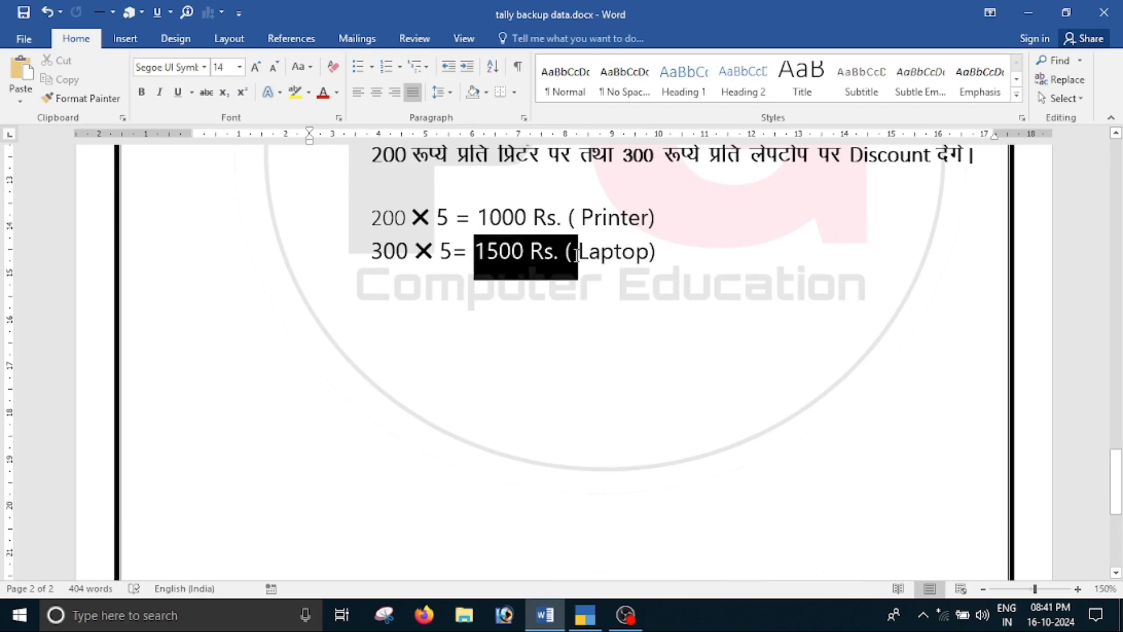
{"action": "left_click", "coordinate": [724, 290]}
{"action": "scroll", "coordinate": [688, 422], "scroll_direction": "up", "scroll_amount": 3}
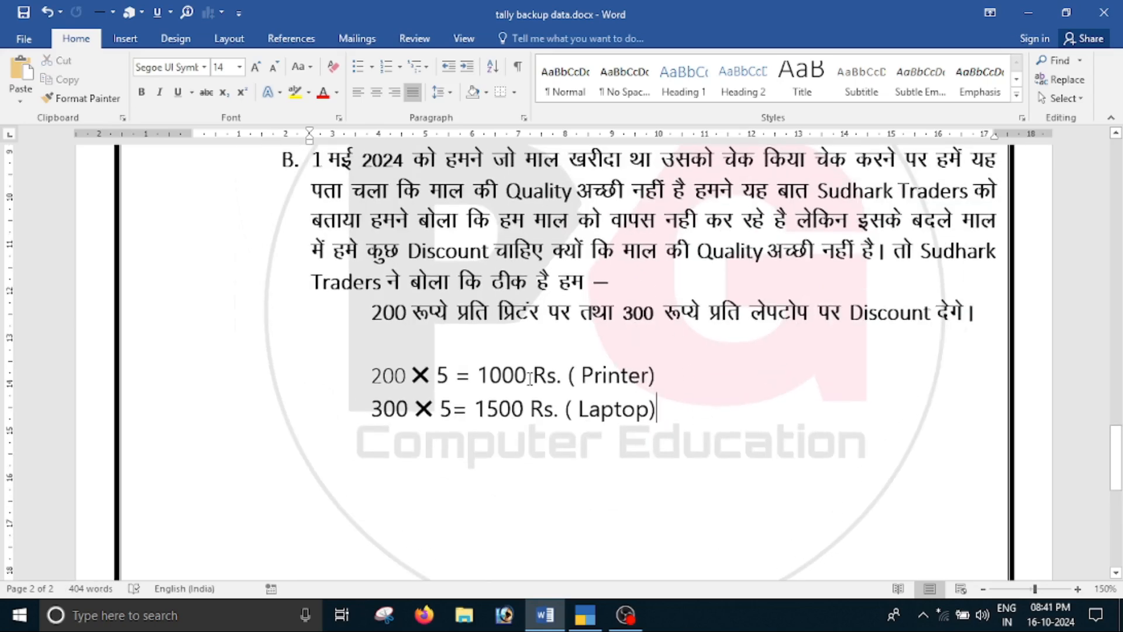
Switch to TallyPrime and start a Debit Note voucher dated 1-May-24
{"action": "key", "text": "alt+Tab"}
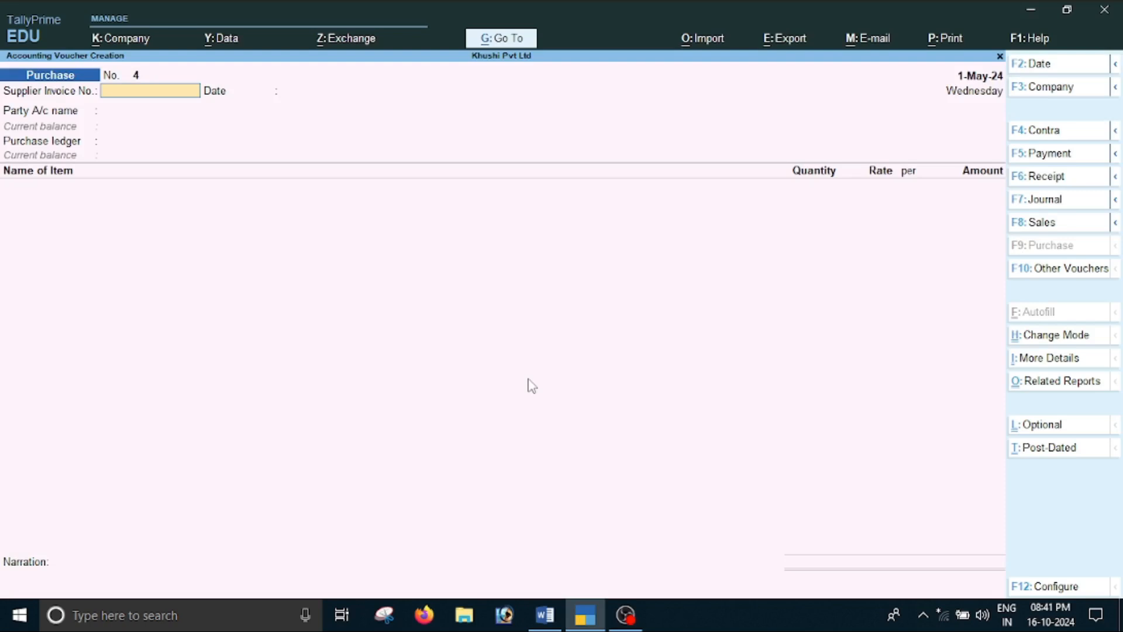
{"action": "key", "text": "ctrl+F9"}
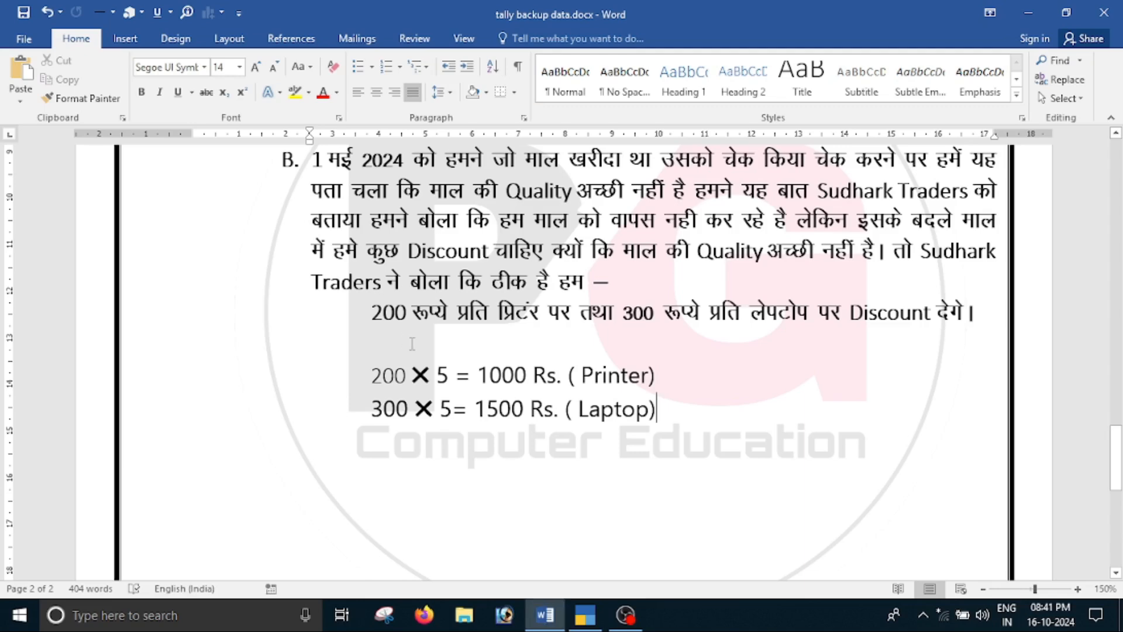
{"action": "scroll", "coordinate": [399, 347], "scroll_direction": "up", "scroll_amount": 5}
{"action": "key", "text": "alt+Tab"}
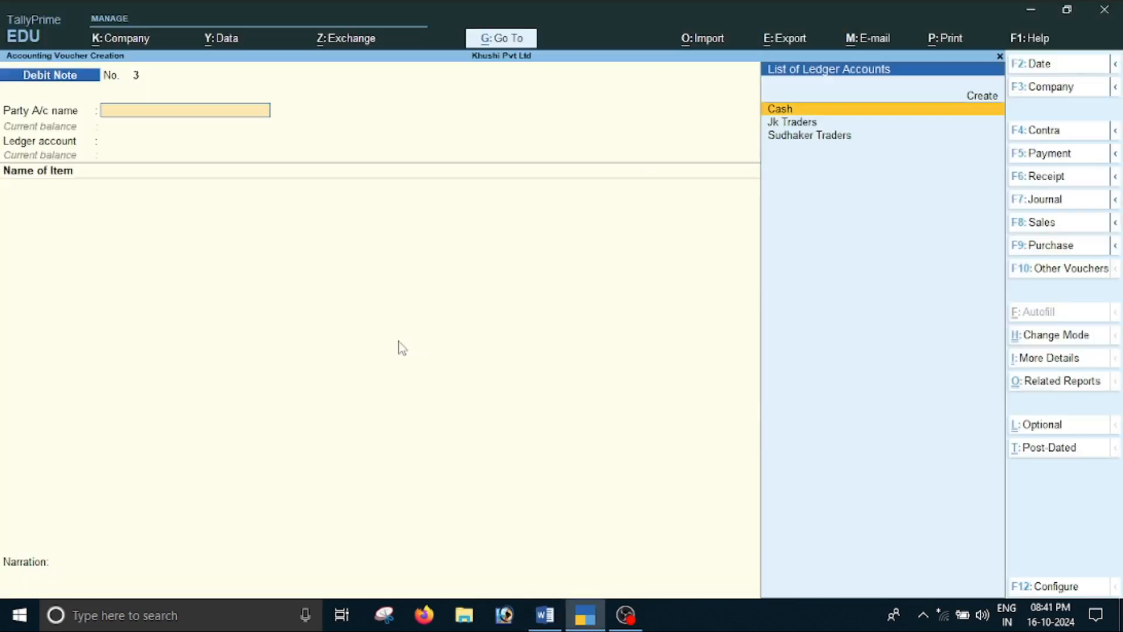
{"action": "key", "text": "F2"}
{"action": "type", "text": "1"}
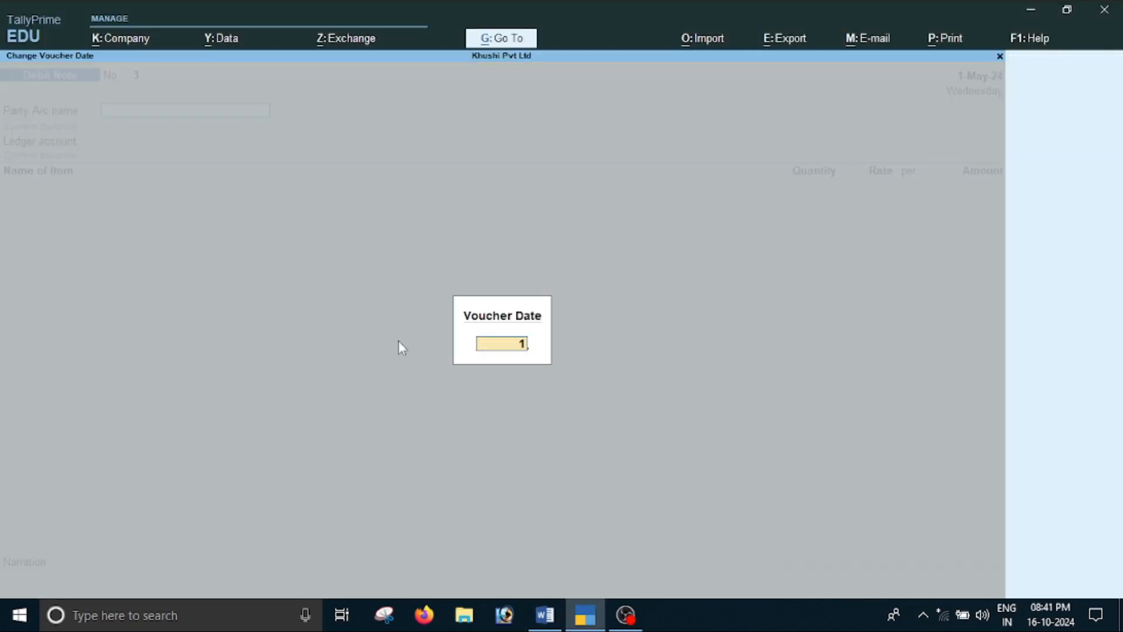
{"action": "type", "text": "-6"}
{"action": "key", "text": "Return"}
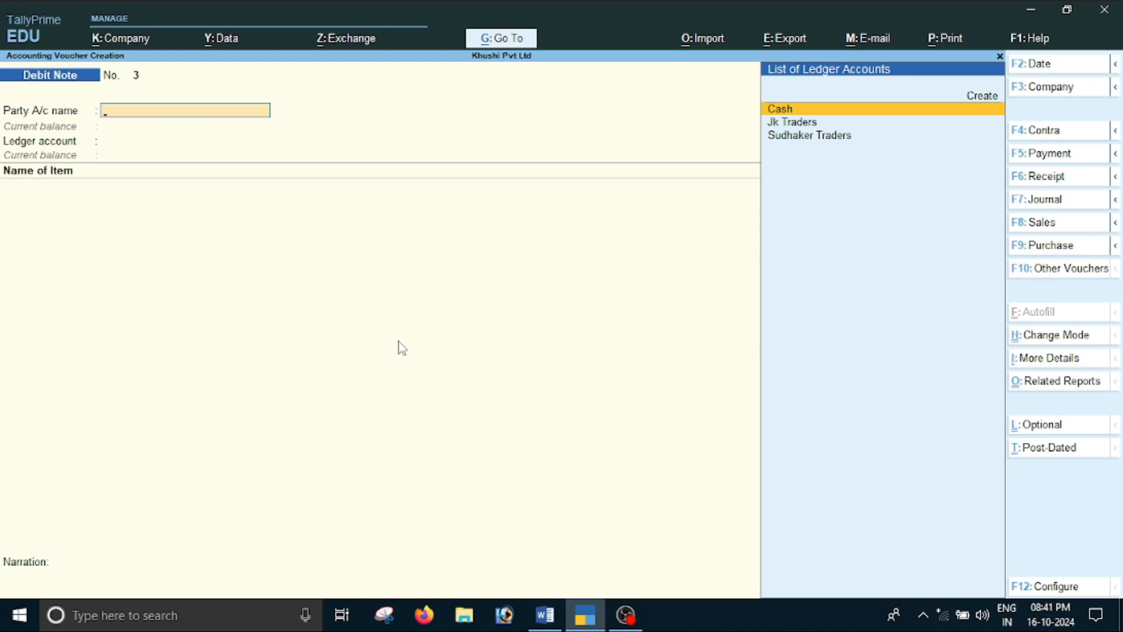
Set Sudhaker Traders as the debit note's party account and leave the dispatch and order details blank
{"action": "key", "text": "Down"}
{"action": "key", "text": "Down"}
{"action": "key", "text": "Return"}
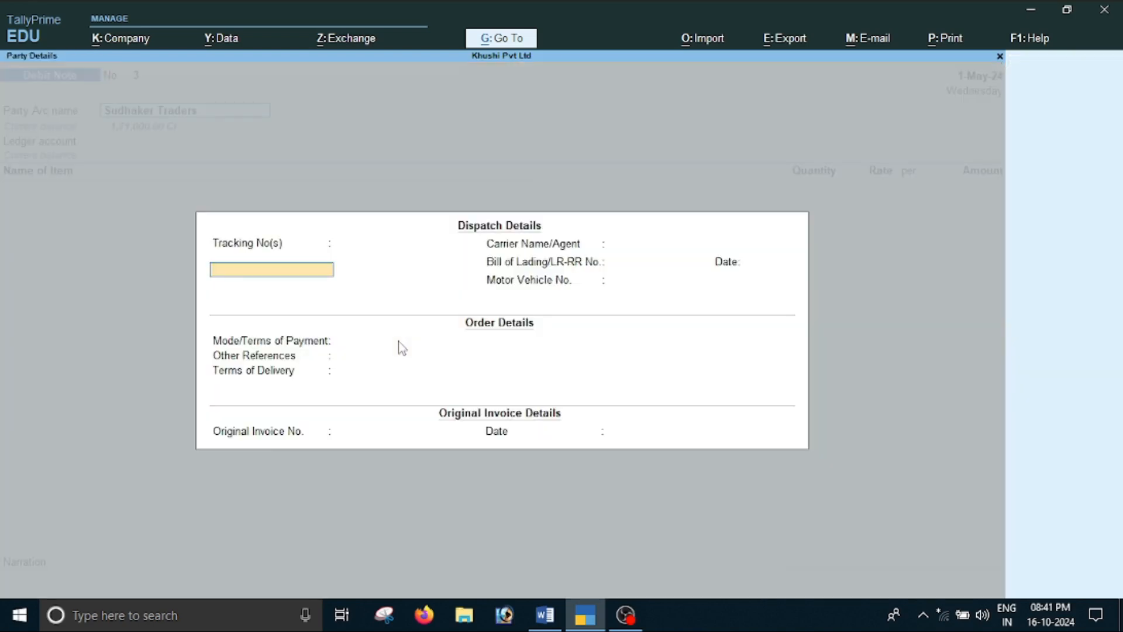
{"action": "key", "text": "Return"}
{"action": "key", "text": "Return"}
{"action": "key", "text": "Return"}
{"action": "key", "text": "Return"}
{"action": "key", "text": "Return"}
{"action": "key", "text": "Return"}
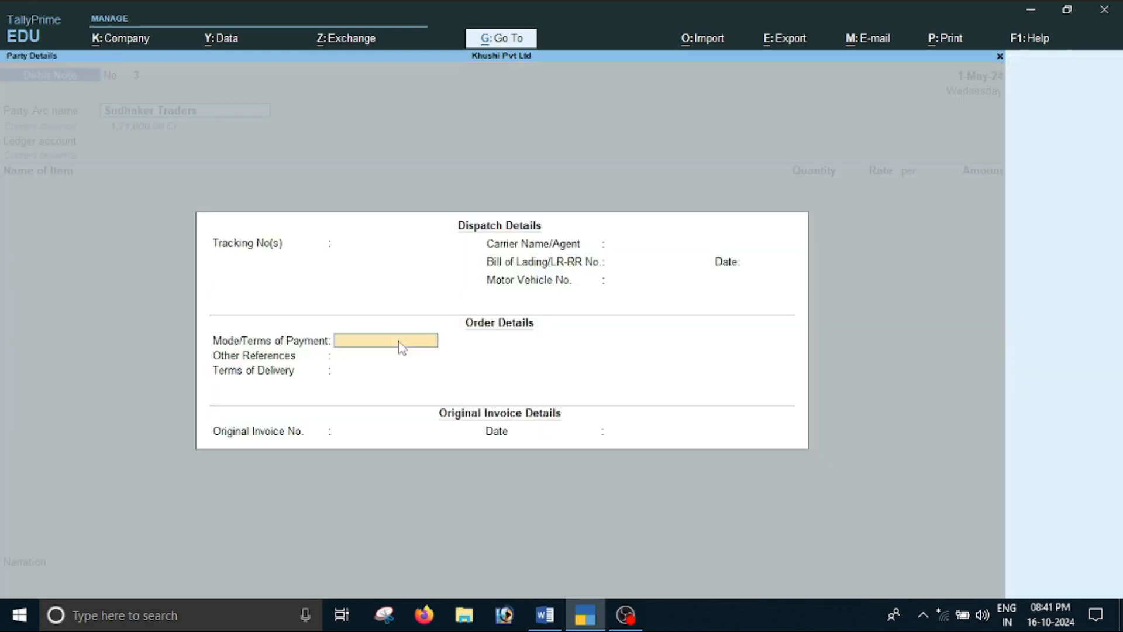
{"action": "key", "text": "Return"}
{"action": "key", "text": "Return"}
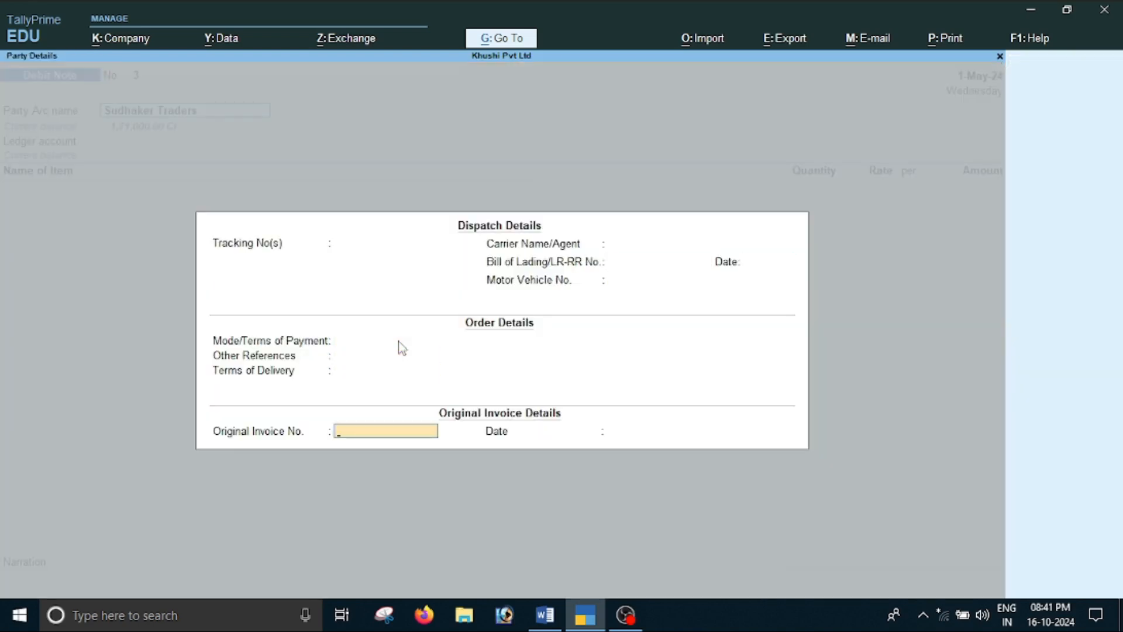
Copy invoice number pg003 from part A of the Word document into the debit note's Original Invoice No. and accept the date 1-May-24
{"action": "key", "text": "alt+Tab"}
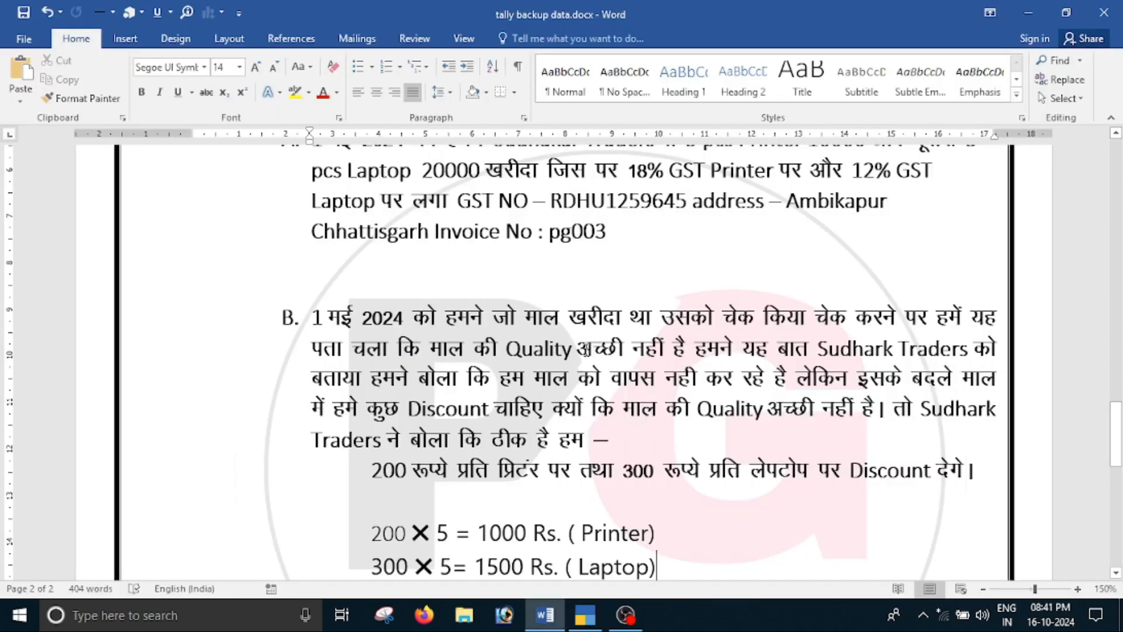
{"action": "scroll", "coordinate": [575, 388], "scroll_direction": "up", "scroll_amount": 3}
{"action": "double_click", "coordinate": [575, 387]}
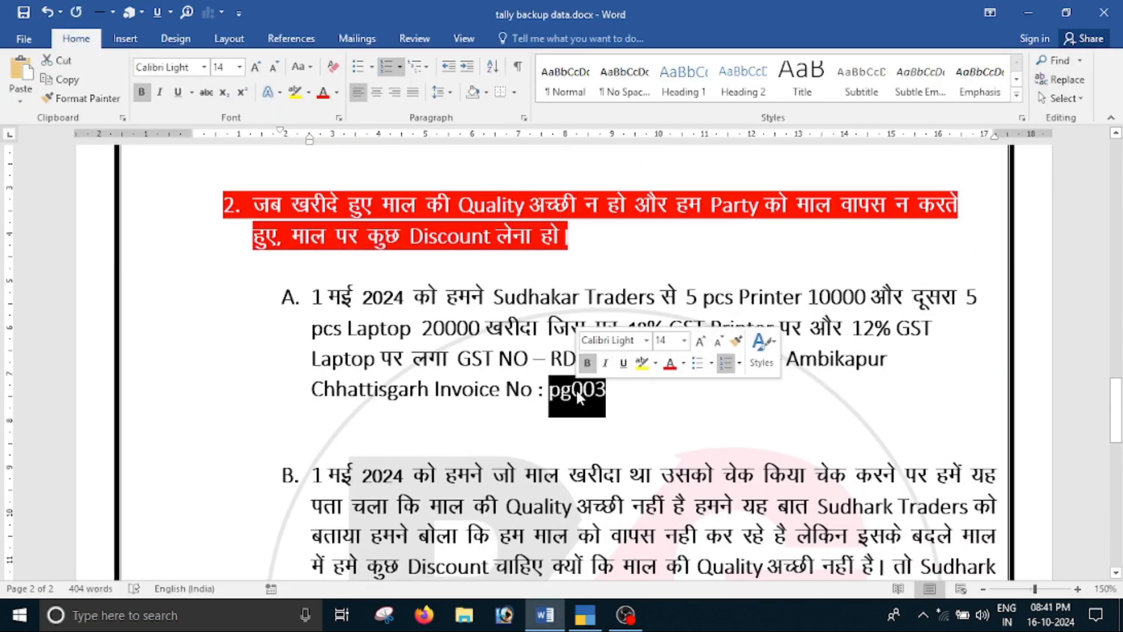
{"action": "key", "text": "ctrl+c"}
{"action": "key", "text": "alt+Tab"}
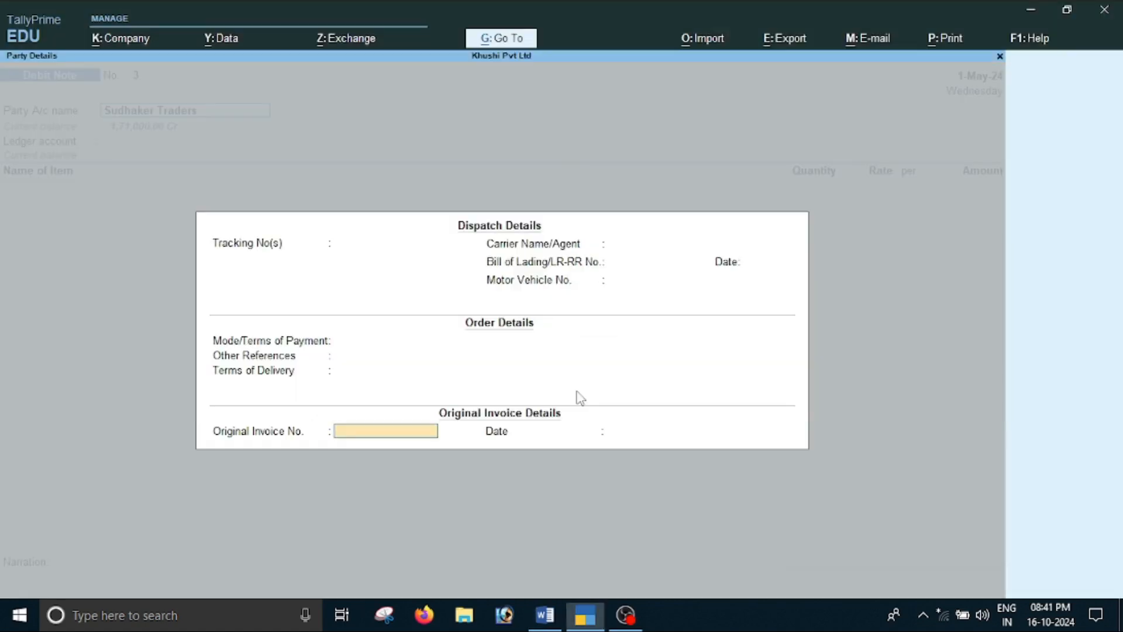
{"action": "key", "text": "ctrl+v"}
{"action": "key", "text": "Return"}
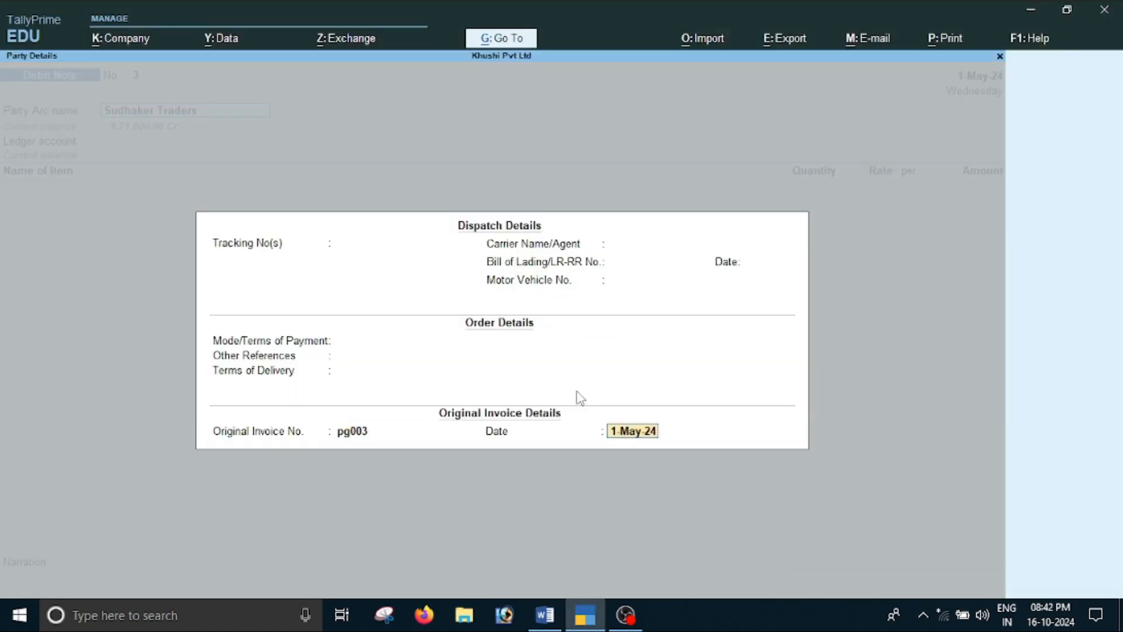
{"action": "key", "text": "Return"}
Accept the supplier's party details and set Purchaser Returen as the debit note's ledger account
{"action": "key", "text": "Return"}
{"action": "key", "text": "Return"}
{"action": "key", "text": "Return"}
{"action": "key", "text": "Return"}
{"action": "key", "text": "Return"}
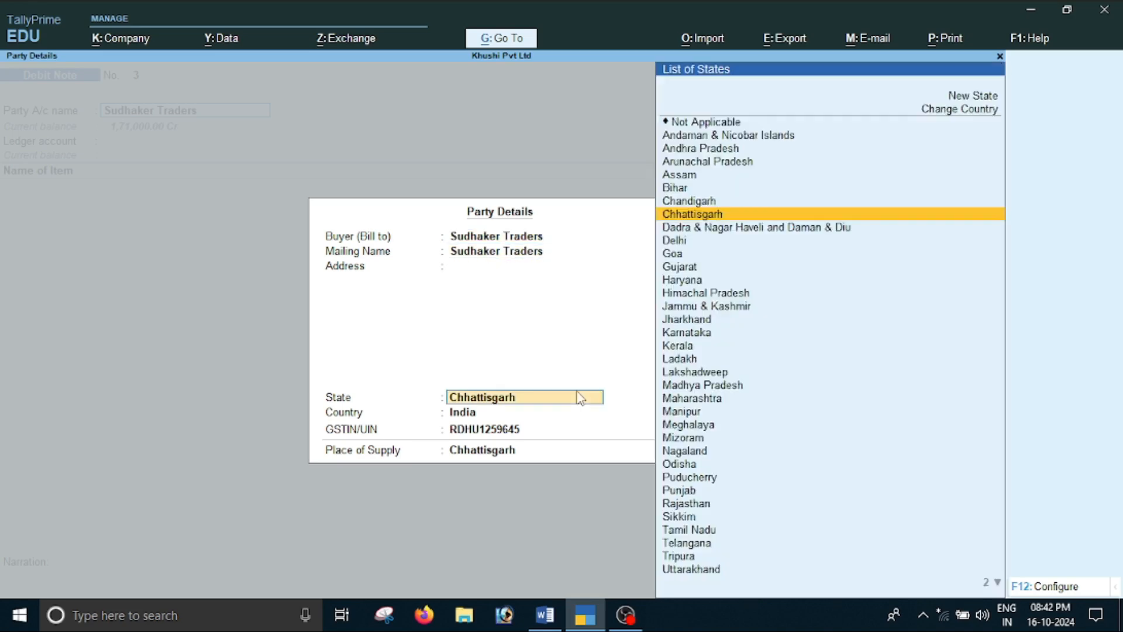
{"action": "key", "text": "Return"}
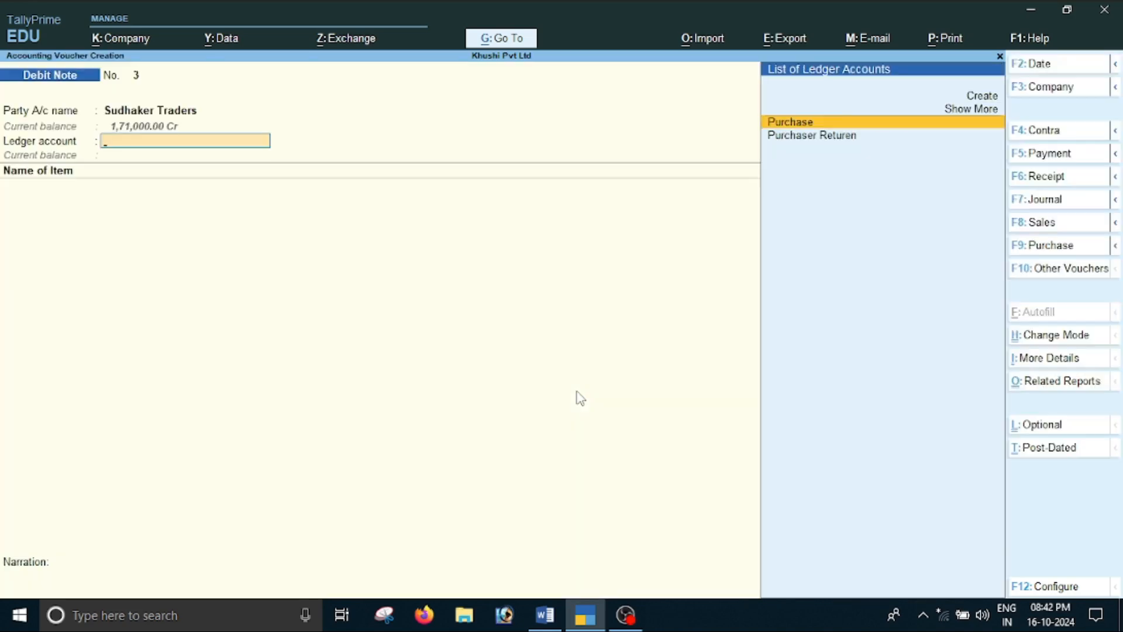
{"action": "key", "text": "Down"}
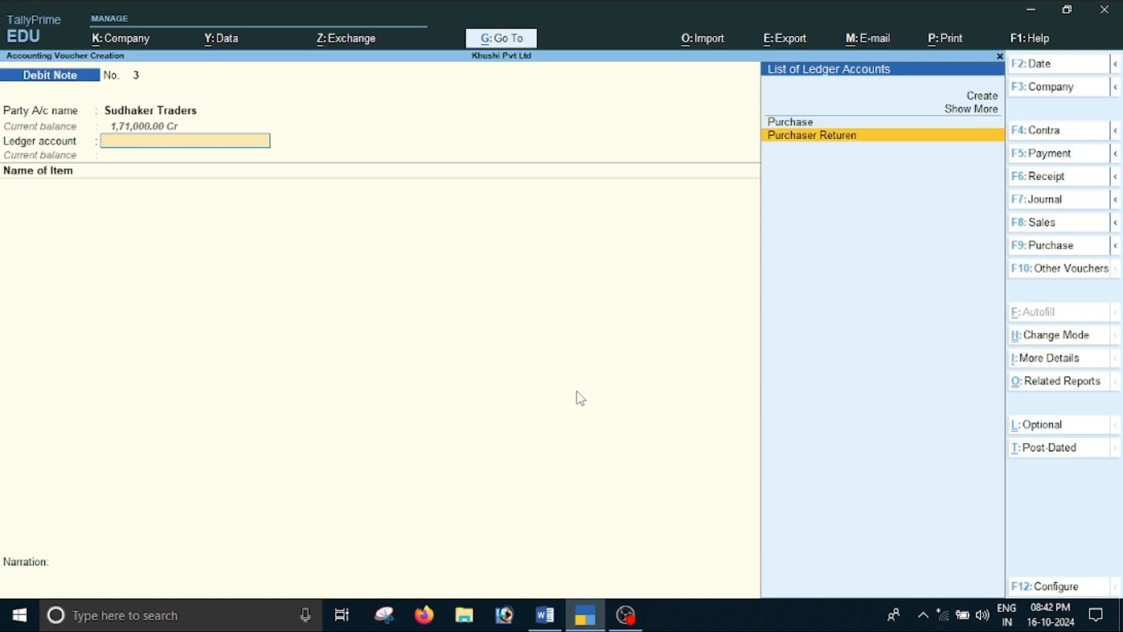
{"action": "key", "text": "Return"}
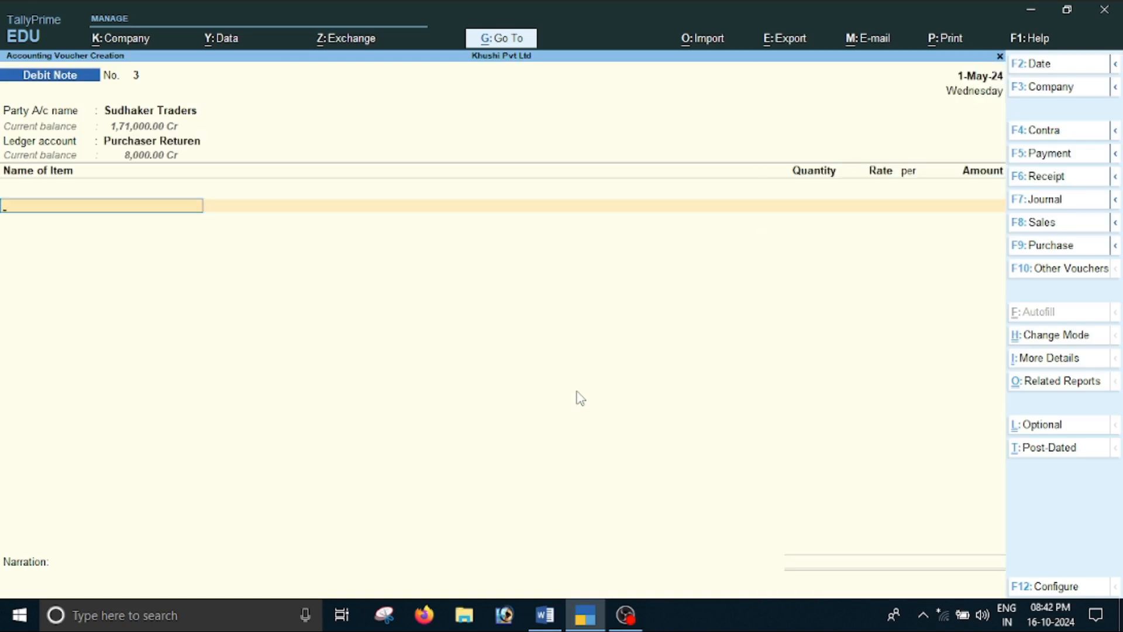
Add Printer to the debit note without quantity or rate, and enter the discount amount of 1000 after checking it in the Word document
{"action": "type", "text": "P"}
{"action": "key", "text": "Return"}
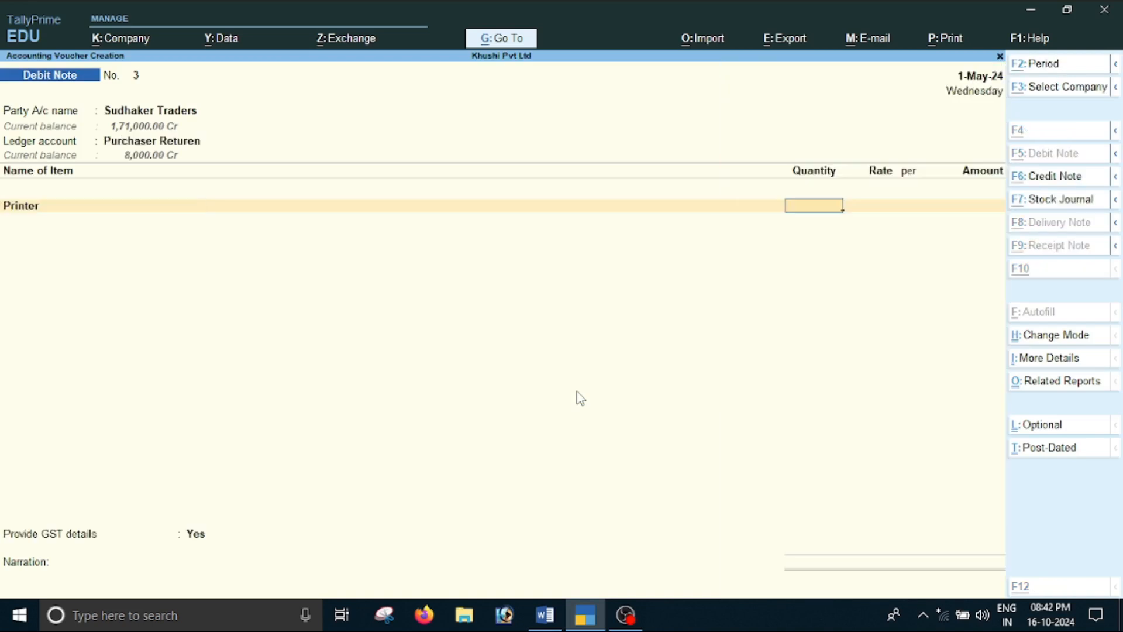
{"action": "key", "text": "alt+Tab"}
{"action": "scroll", "coordinate": [578, 391], "scroll_direction": "down", "scroll_amount": 5}
{"action": "scroll", "coordinate": [578, 390], "scroll_direction": "down", "scroll_amount": 1}
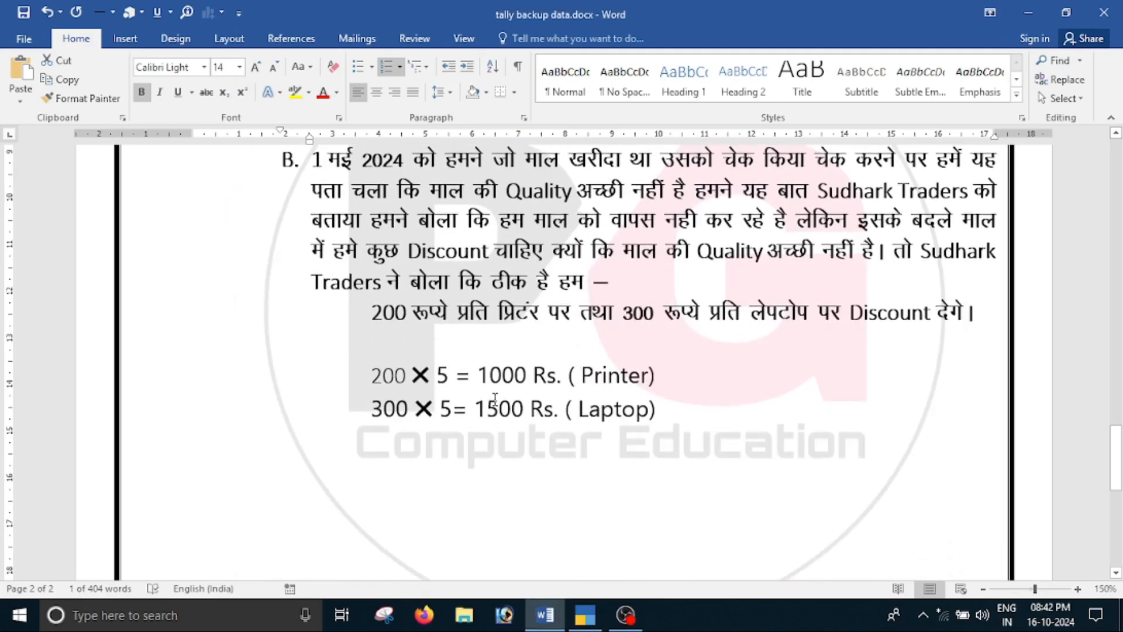
{"action": "left_click_drag", "start_coordinate": [479, 376], "coordinate": [530, 375]}
{"action": "left_click", "coordinate": [564, 473]}
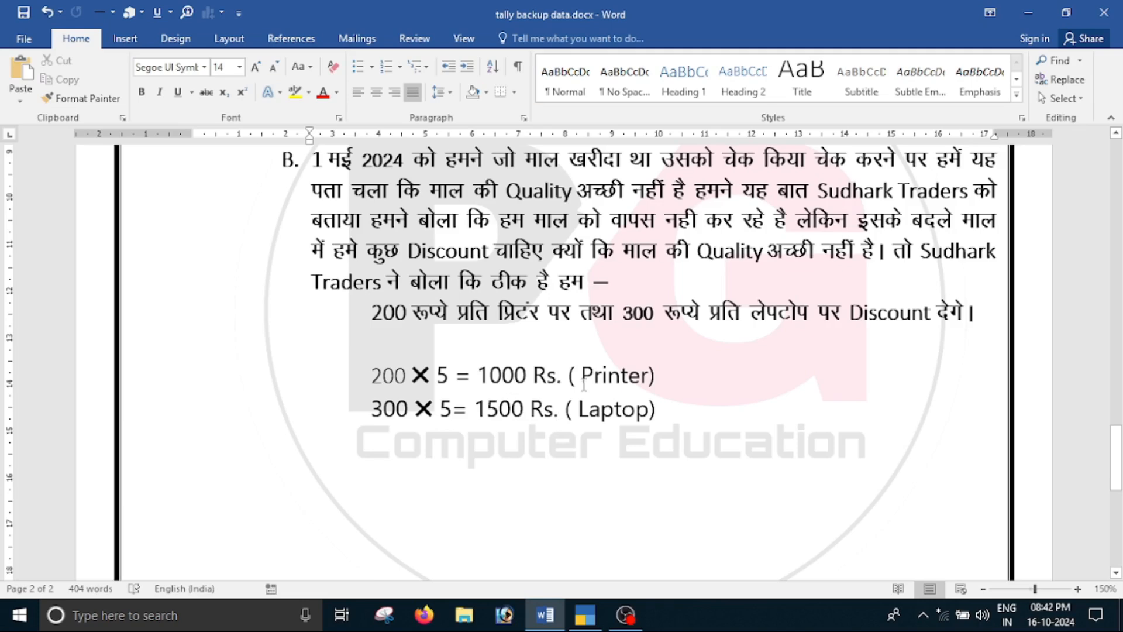
{"action": "key", "text": "alt+Tab"}
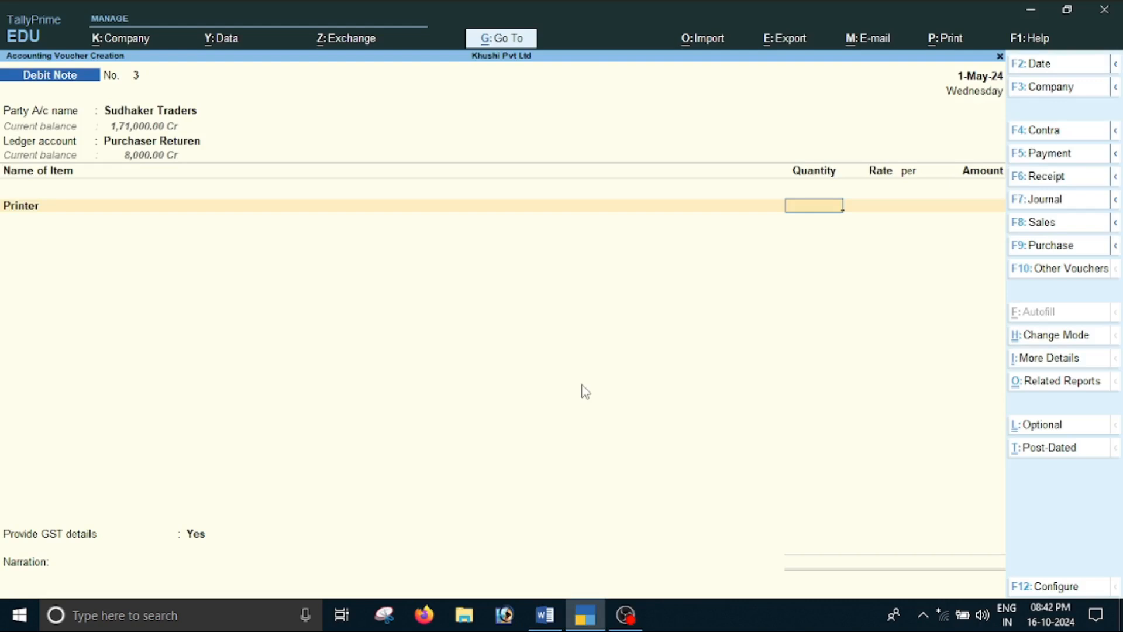
{"action": "key", "text": "Return"}
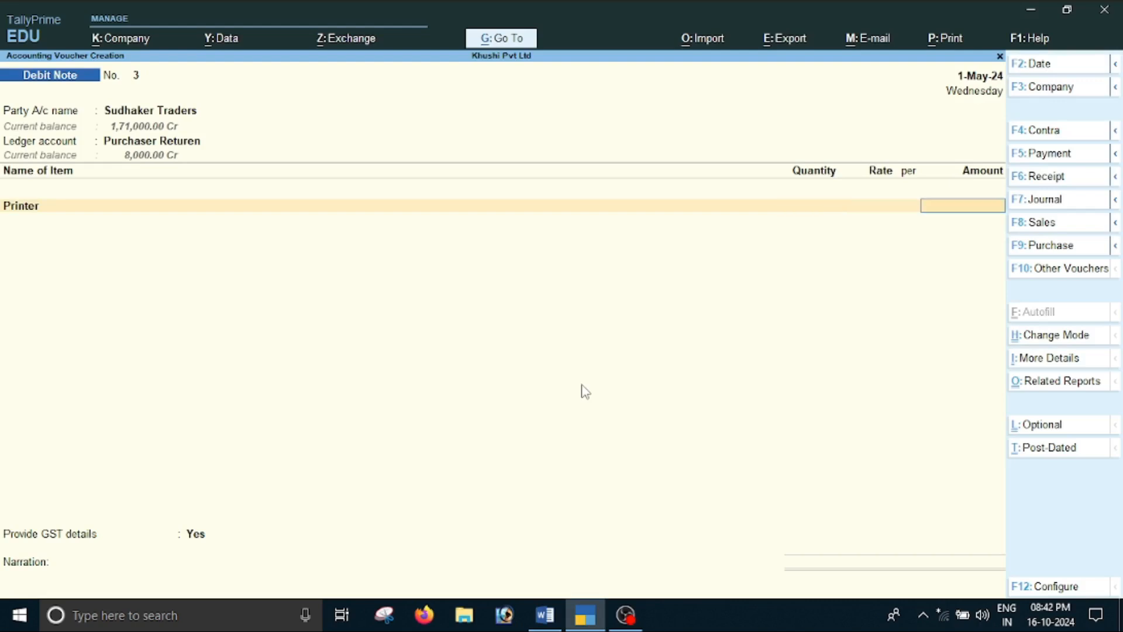
{"action": "type", "text": "1000"}
{"action": "key", "text": "Return"}
Check the laptop discount in the Word document and add Laptop to the debit note with only an amount of 1500
{"action": "key", "text": "alt+Tab"}
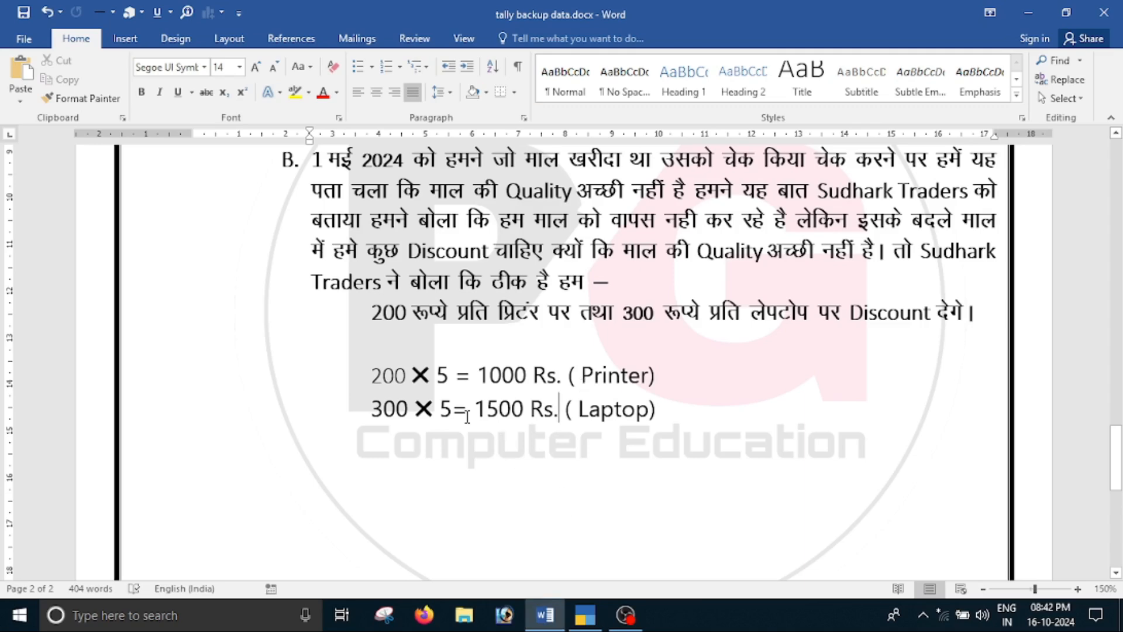
{"action": "key", "text": "alt+Tab"}
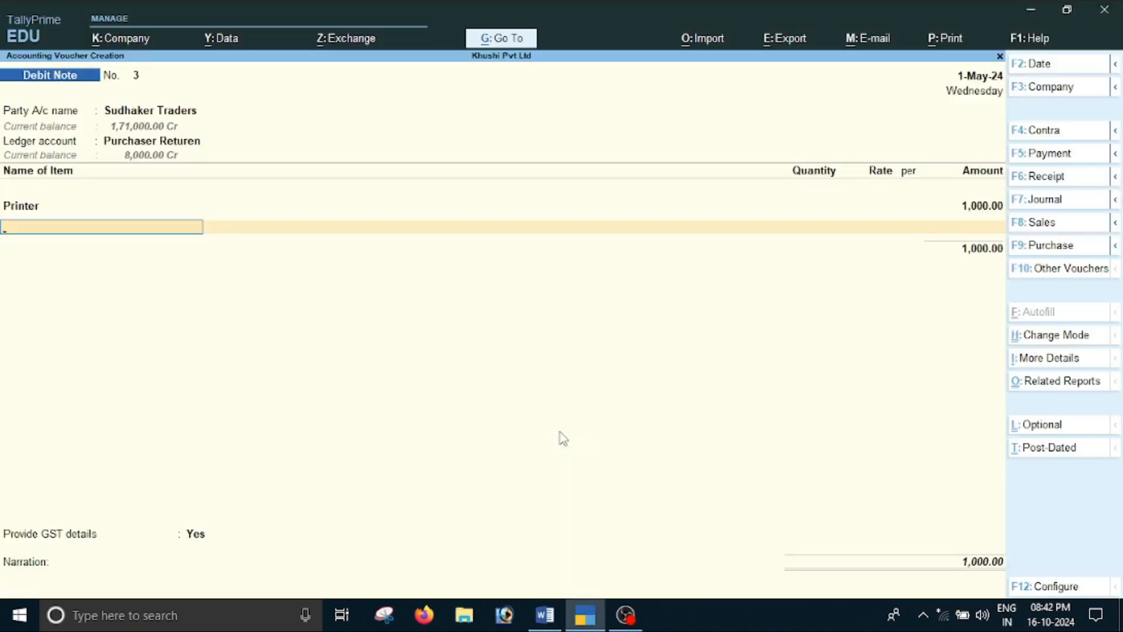
{"action": "type", "text": "L"}
{"action": "key", "text": "Return"}
{"action": "key", "text": "Return"}
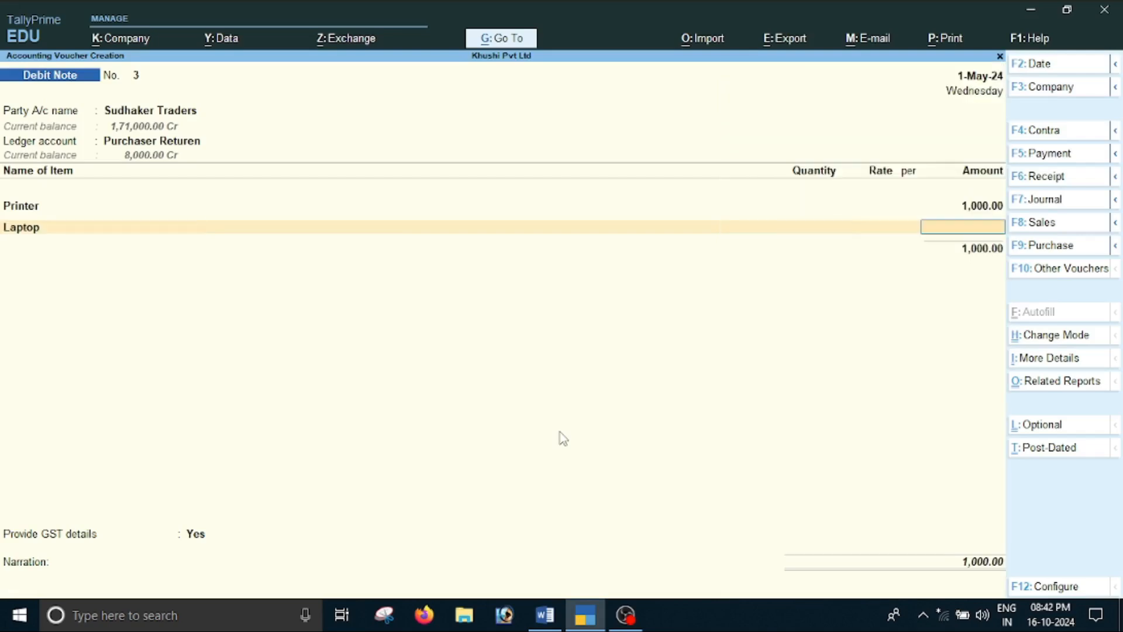
{"action": "type", "text": "1500"}
{"action": "key", "text": "Return"}
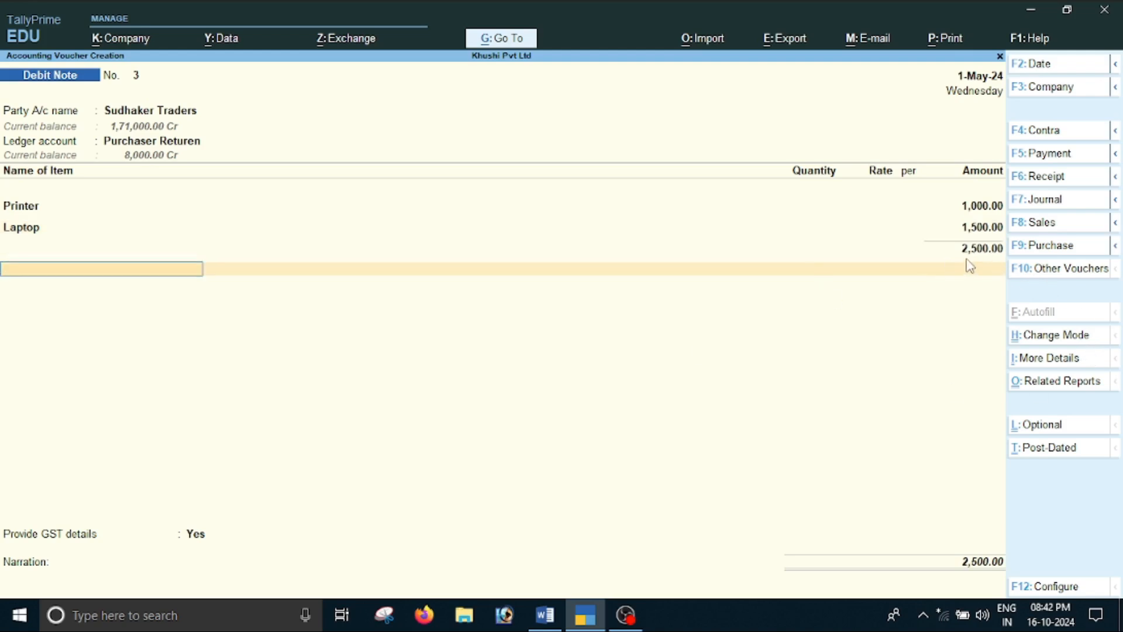
Add the Cgst ledger to the debit note with its calculated tax amount
{"action": "type", "text": "C"}
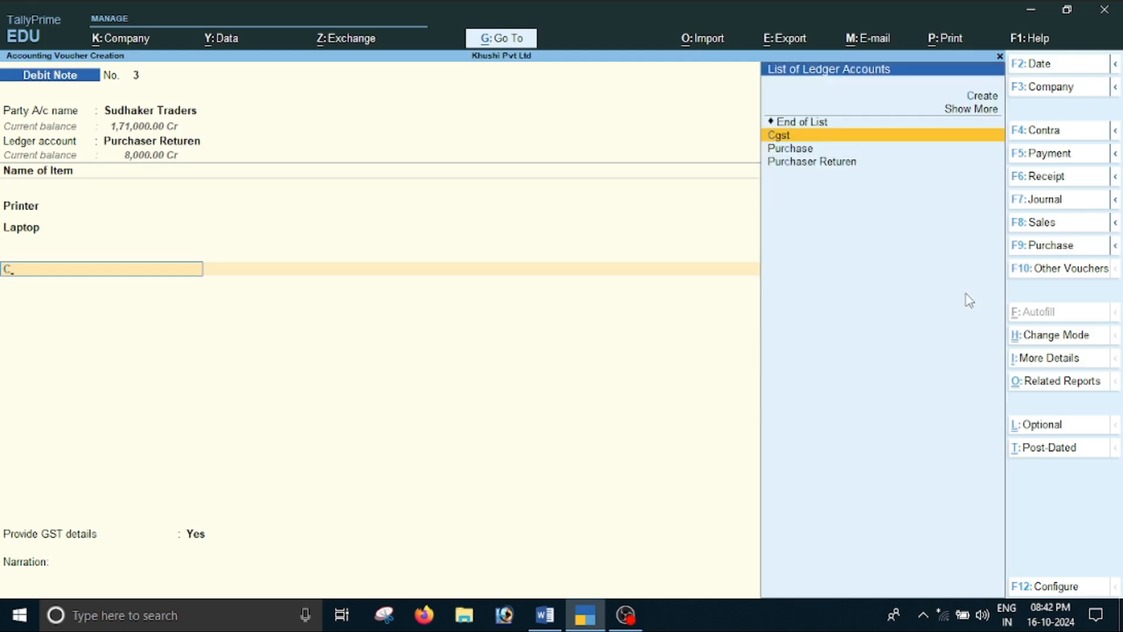
{"action": "key", "text": "Return"}
Add the Sgst ledger to the debit note with its calculated tax amount and set Provide GST details to No
{"action": "key", "text": "Return"}
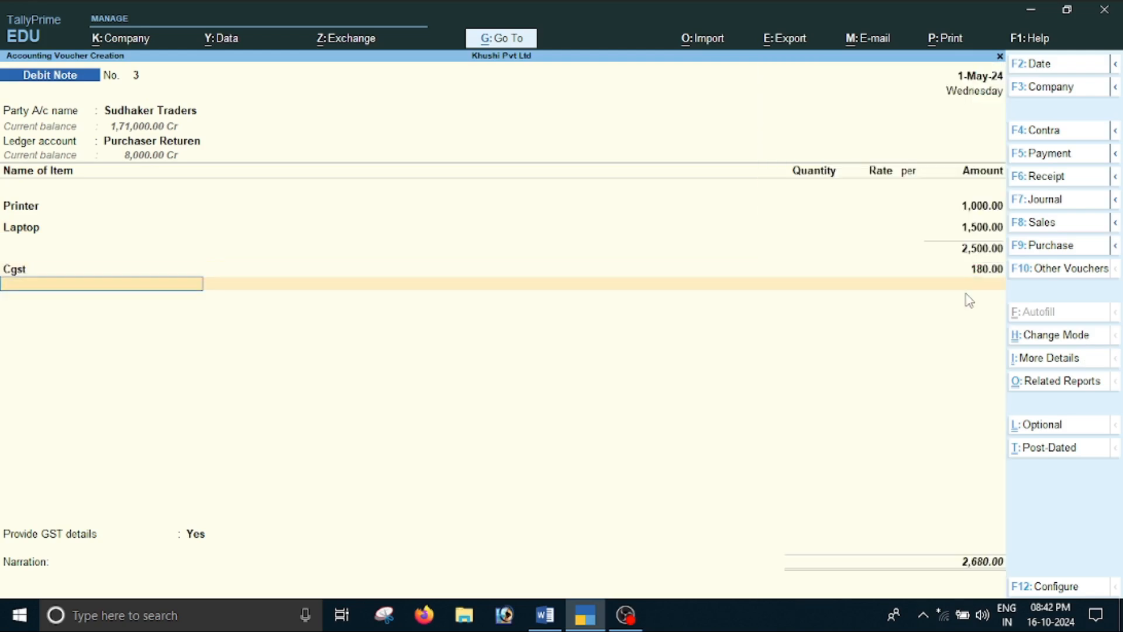
{"action": "type", "text": "S"}
{"action": "key", "text": "Return"}
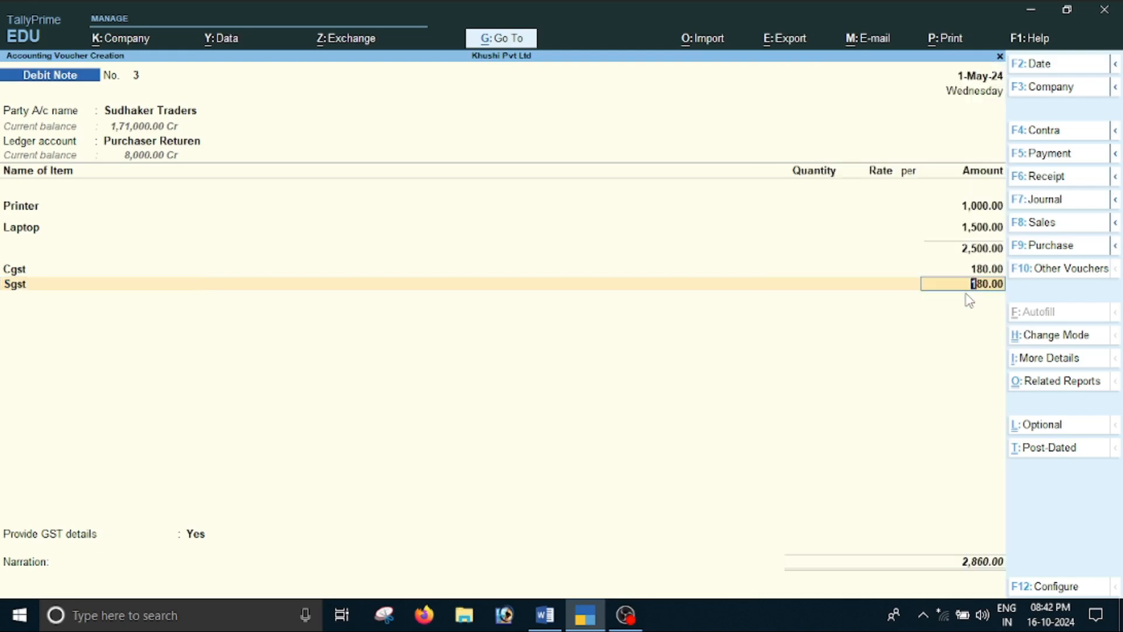
{"action": "key", "text": "Return"}
{"action": "key", "text": "Return"}
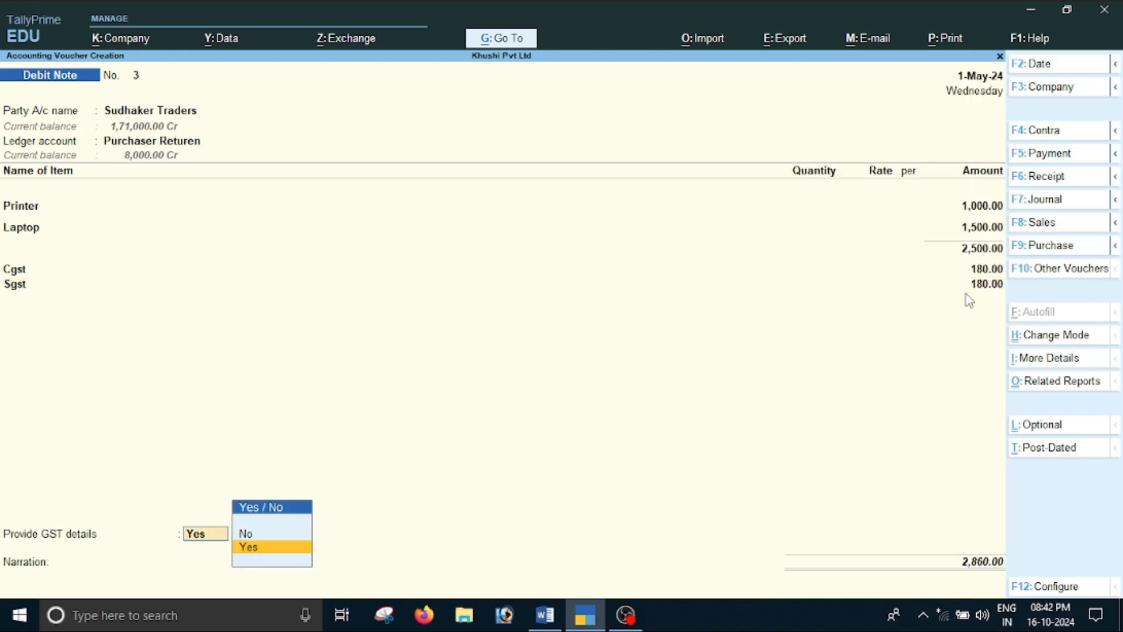
{"action": "key", "text": "Down"}
Allocate the debit note amount bill-wise as Agst Ref, save the voucher without a narration, and leave voucher creation
{"action": "key", "text": "Return"}
{"action": "key", "text": "Return"}
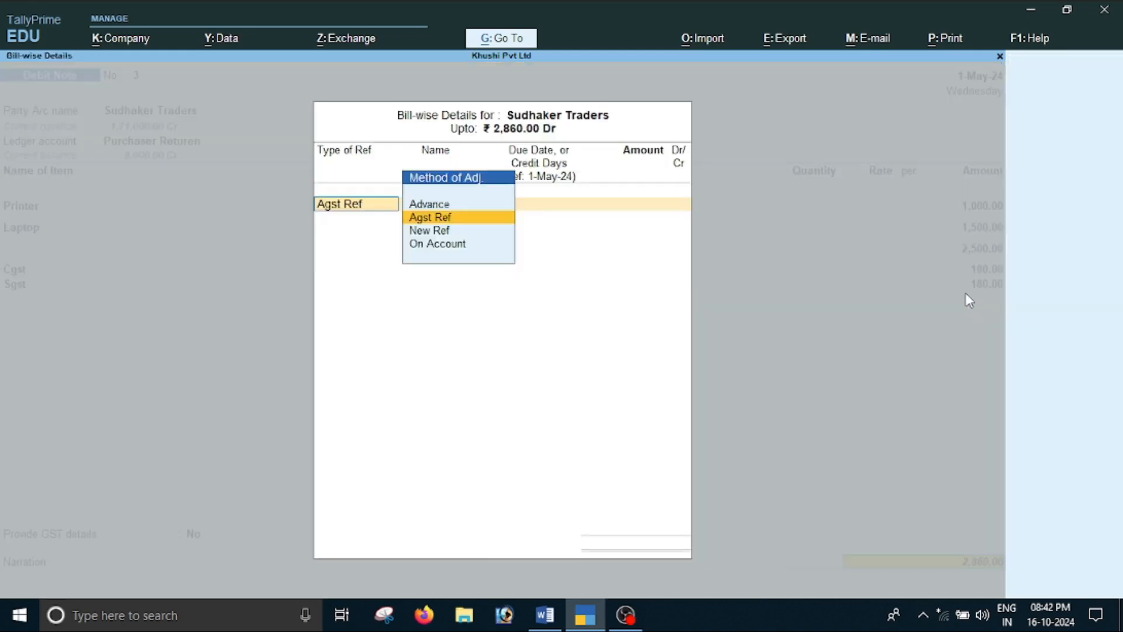
{"action": "key", "text": "Return"}
{"action": "key", "text": "Return"}
{"action": "key", "text": "Return"}
{"action": "key", "text": "Return"}
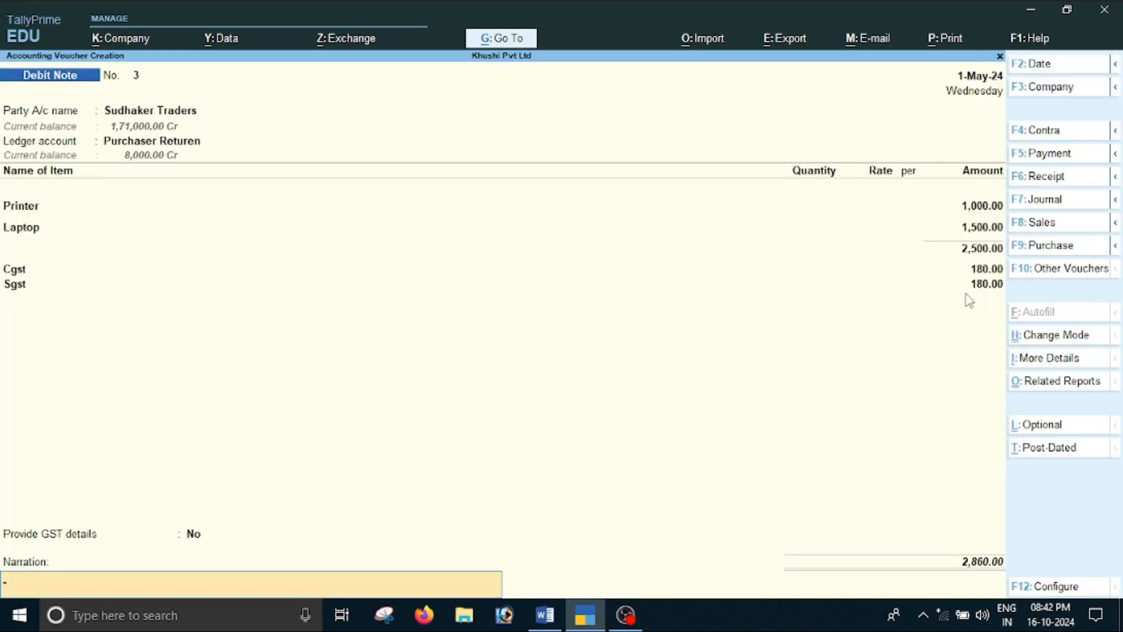
{"action": "key", "text": "Return"}
{"action": "key", "text": "Return"}
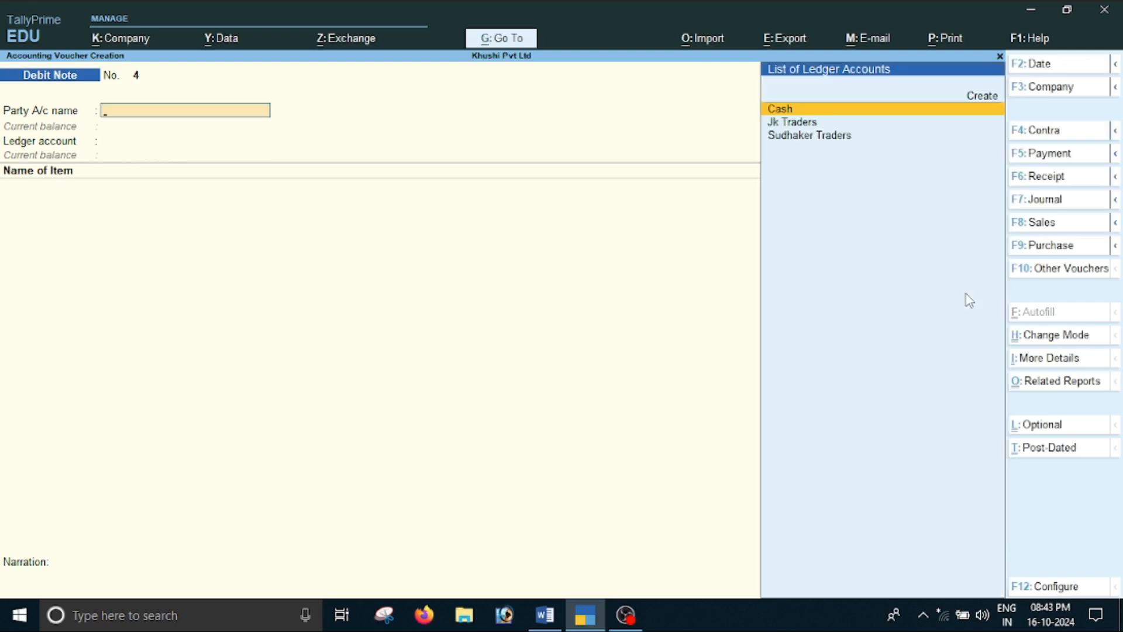
{"action": "key", "text": "Escape"}
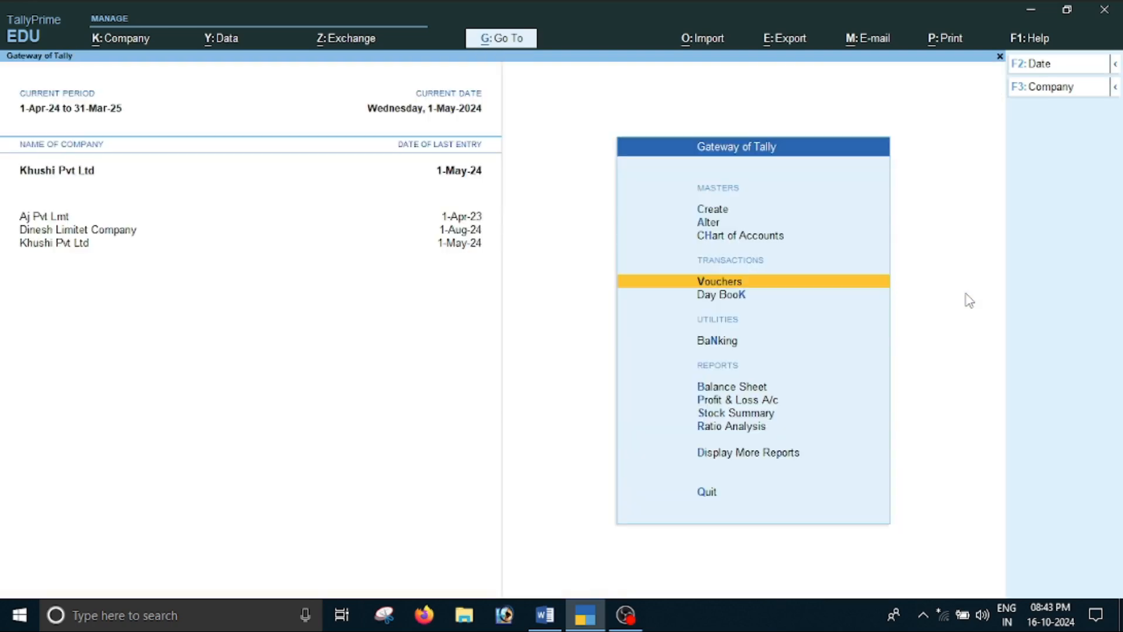
Open the GSTR-2 report from the statutory GST reports
{"action": "key", "text": "Down"}
{"action": "key", "text": "Down"}
{"action": "key", "text": "Down"}
{"action": "key", "text": "Down"}
{"action": "key", "text": "Down"}
{"action": "key", "text": "Down"}
{"action": "key", "text": "Down"}
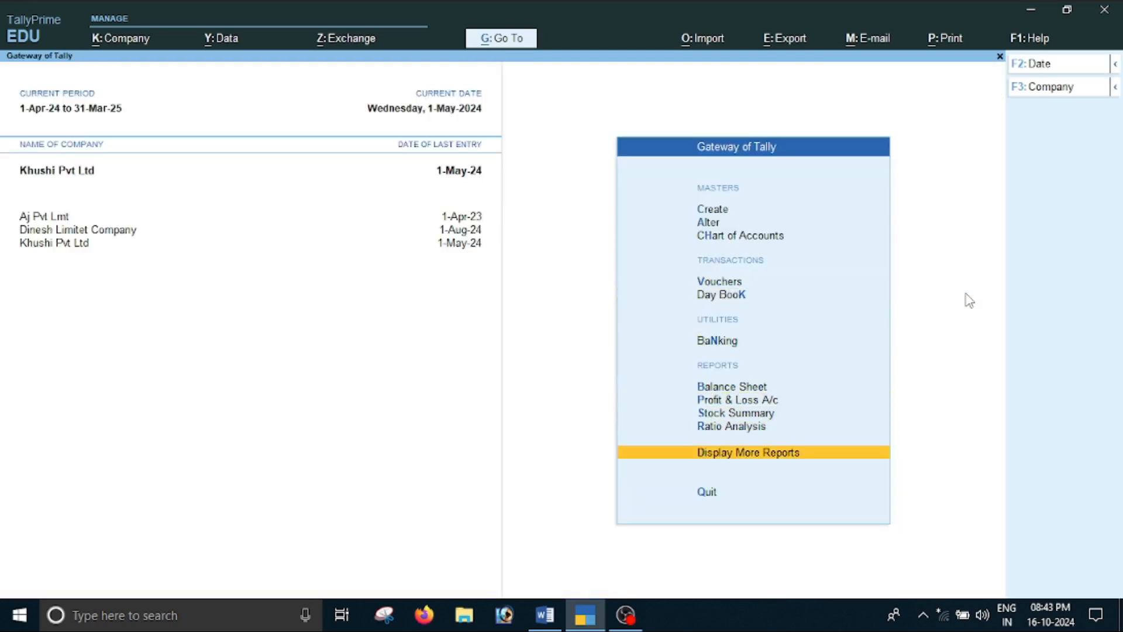
{"action": "key", "text": "Return"}
{"action": "key", "text": "Down"}
{"action": "key", "text": "Down"}
{"action": "key", "text": "Down"}
{"action": "key", "text": "Down"}
{"action": "key", "text": "Down"}
{"action": "key", "text": "Down"}
{"action": "key", "text": "Down"}
{"action": "key", "text": "Down"}
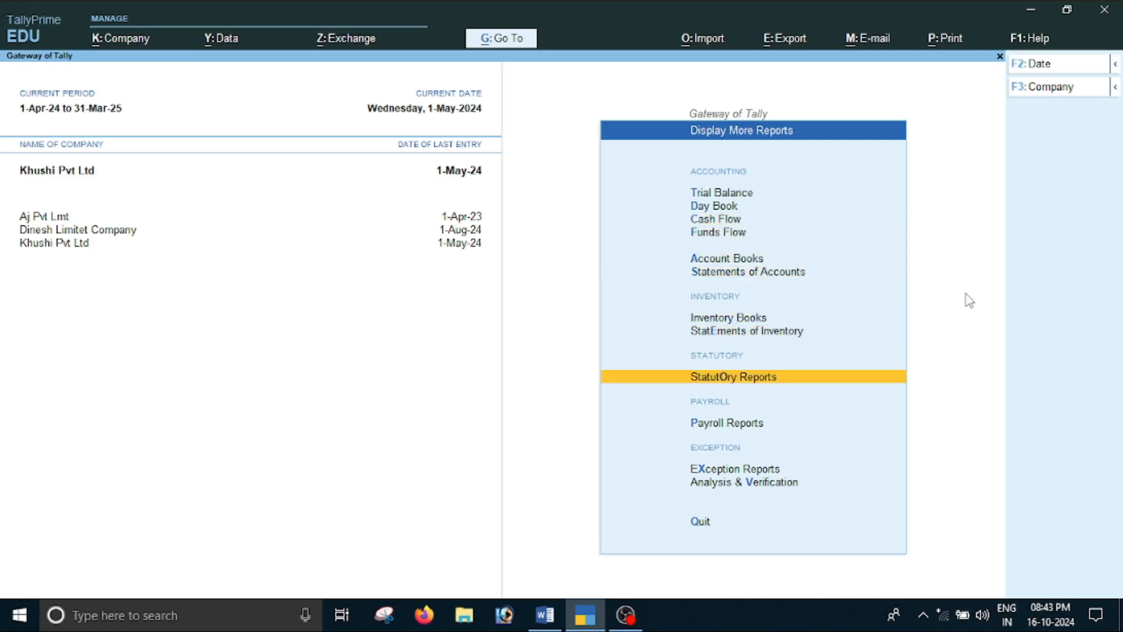
{"action": "key", "text": "Return"}
{"action": "key", "text": "Return"}
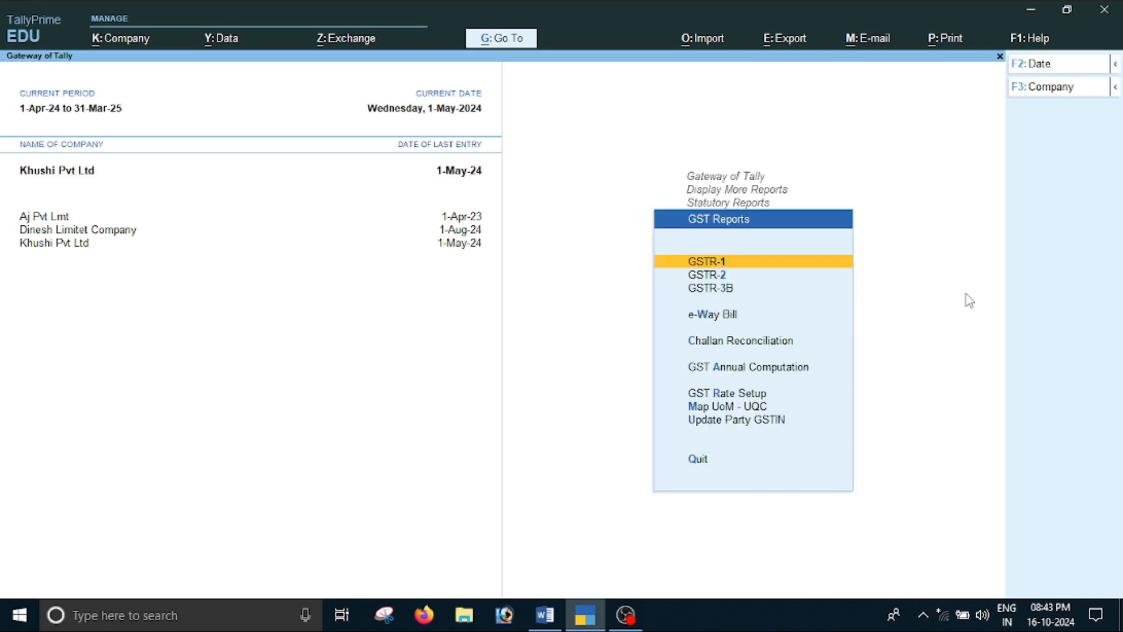
{"action": "key", "text": "Down"}
{"action": "key", "text": "Return"}
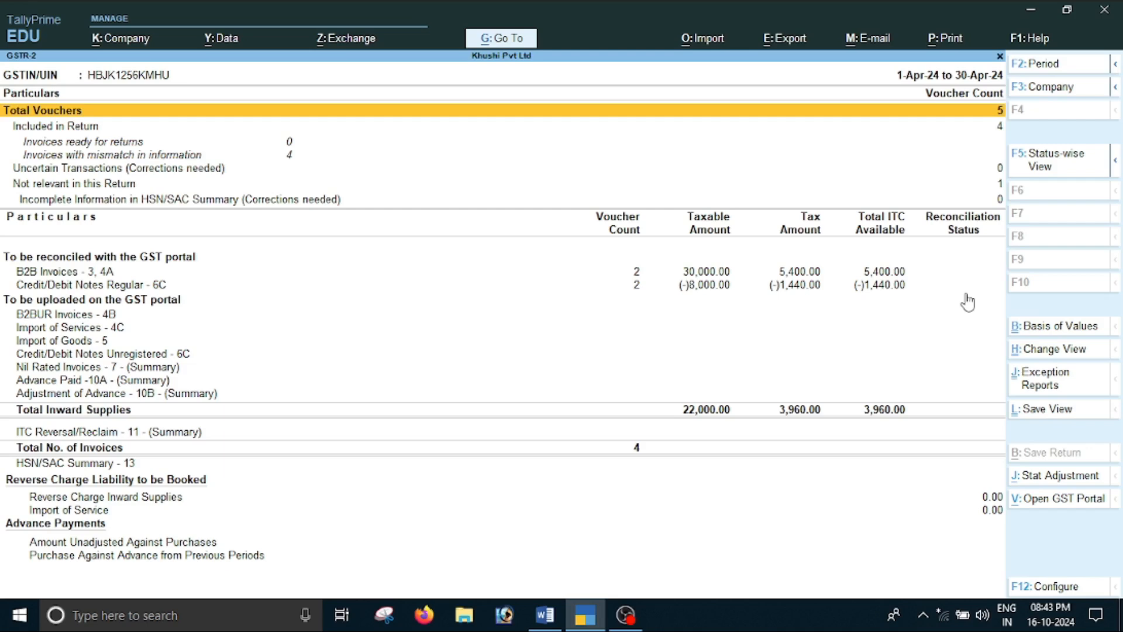
Set the GSTR-2 report period from 1-5-2024 to 1-5-2024
{"action": "key", "text": "F2"}
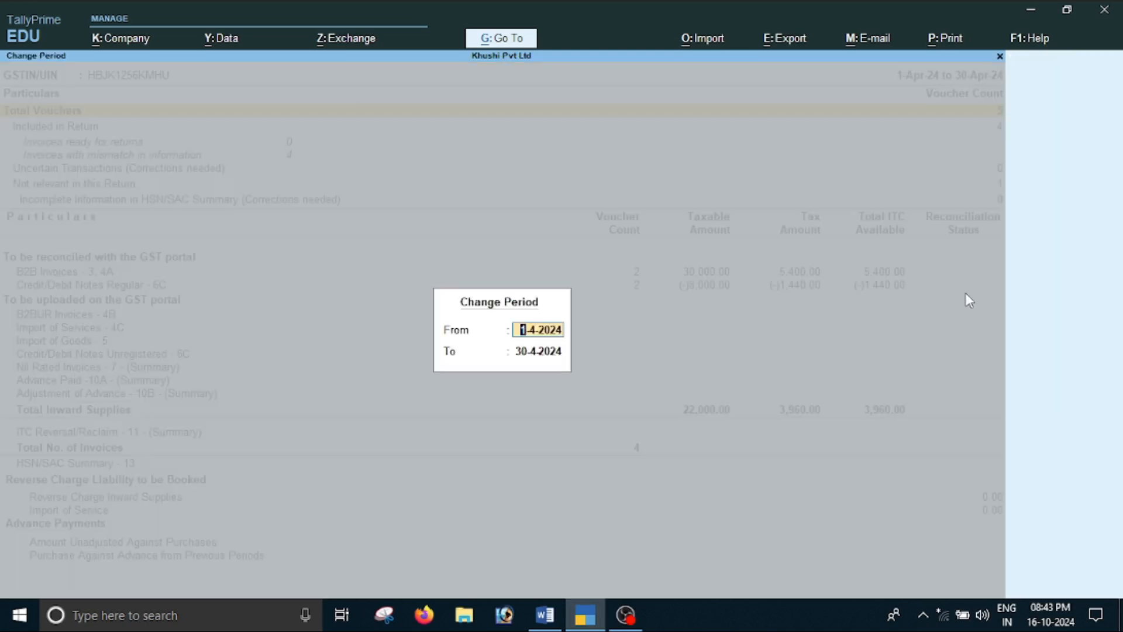
{"action": "type", "text": "1-5"}
{"action": "key", "text": "Return"}
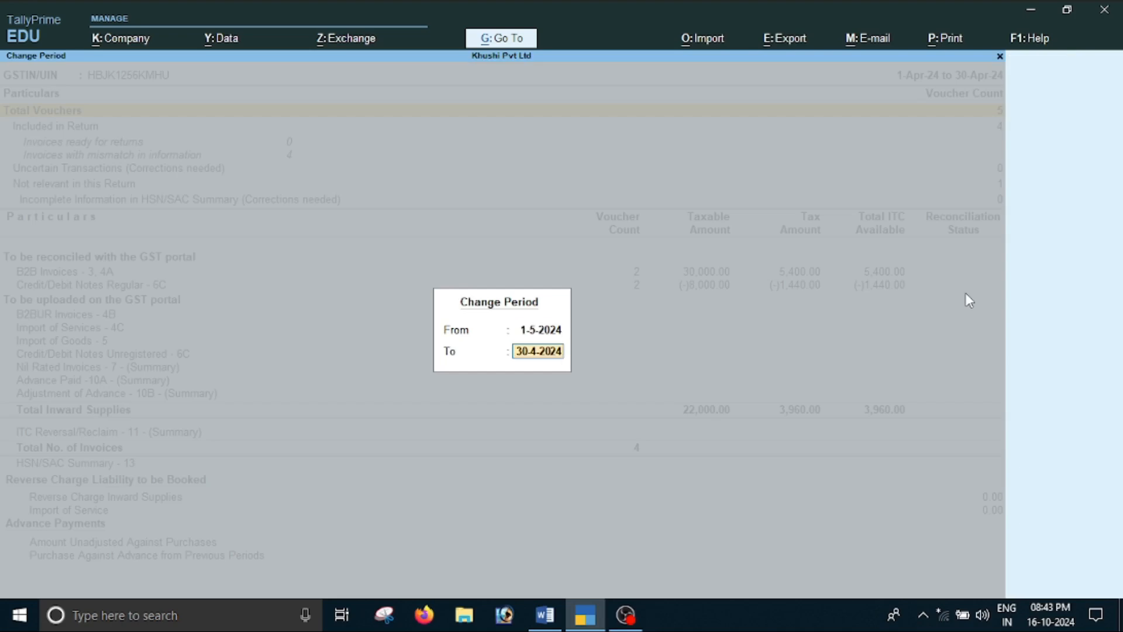
{"action": "type", "text": "1-5"}
{"action": "key", "text": "Return"}
Examine the supplier entry, taxable amount and tax under Credit/Debit Notes Regular - 6C in GSTR-2
{"action": "key", "text": "Down"}
{"action": "key", "text": "Down"}
{"action": "key", "text": "Down"}
{"action": "key", "text": "Down"}
{"action": "key", "text": "Down"}
{"action": "key", "text": "Down"}
{"action": "key", "text": "Down"}
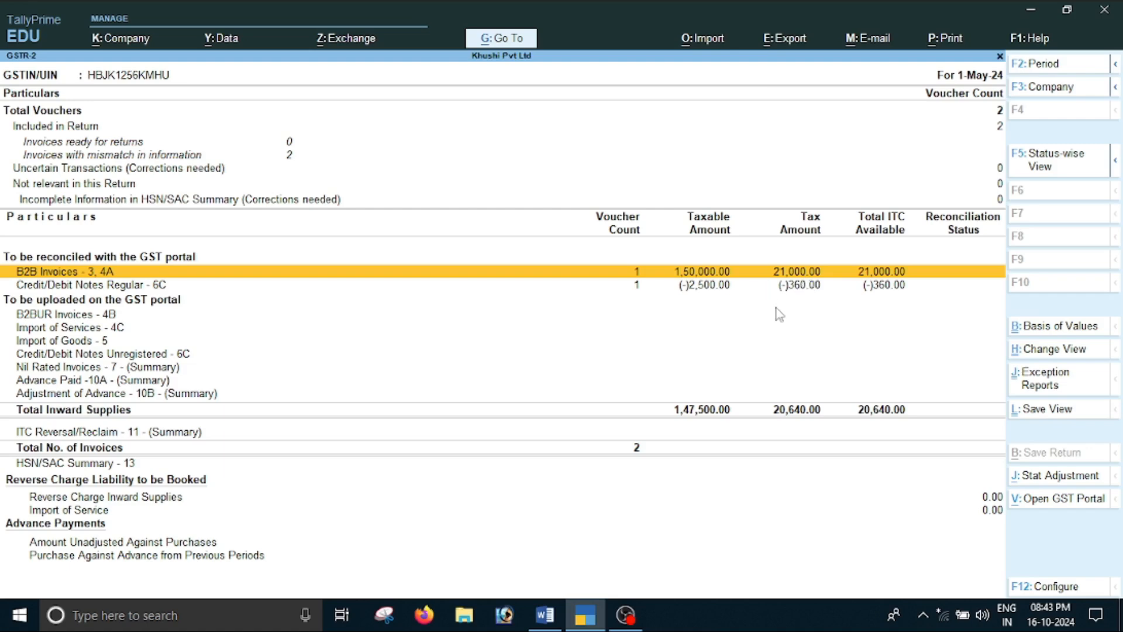
{"action": "key", "text": "Down"}
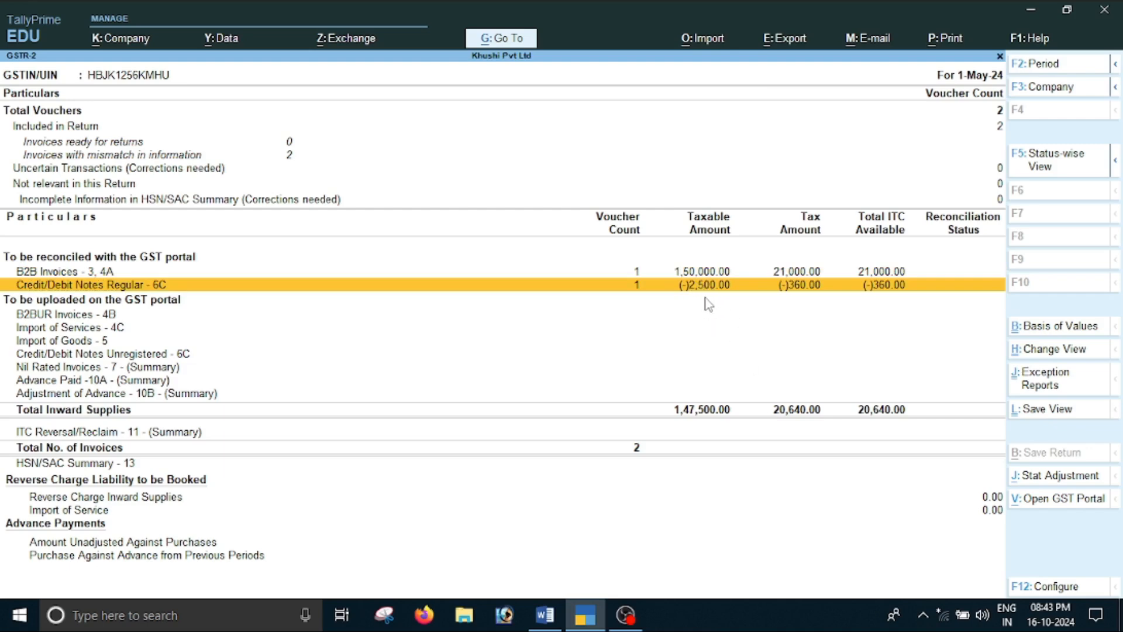
{"action": "key", "text": "Return"}
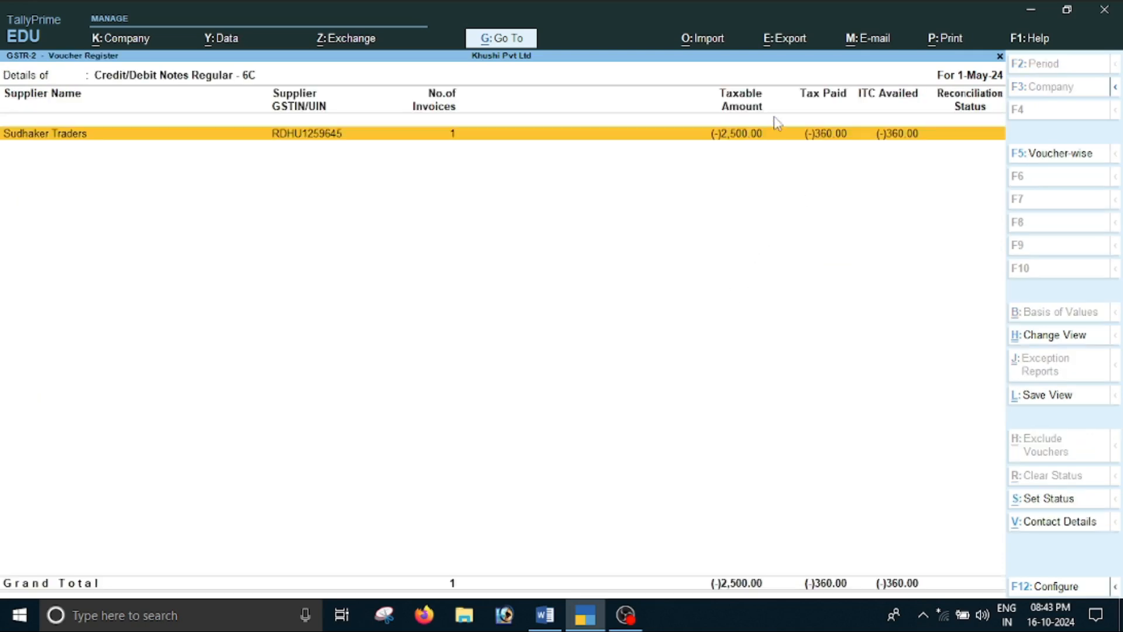
{"action": "key", "text": "Escape"}
{"action": "key", "text": "Return"}
{"action": "key", "text": "Escape"}
{"action": "key", "text": "Escape"}
Drill into B2B Invoices - 3, 4A to check the Sudhaker Traders purchase invoice and its taxes, and return to GSTR-2
{"action": "key", "text": "Up"}
{"action": "key", "text": "Return"}
{"action": "key", "text": "Return"}
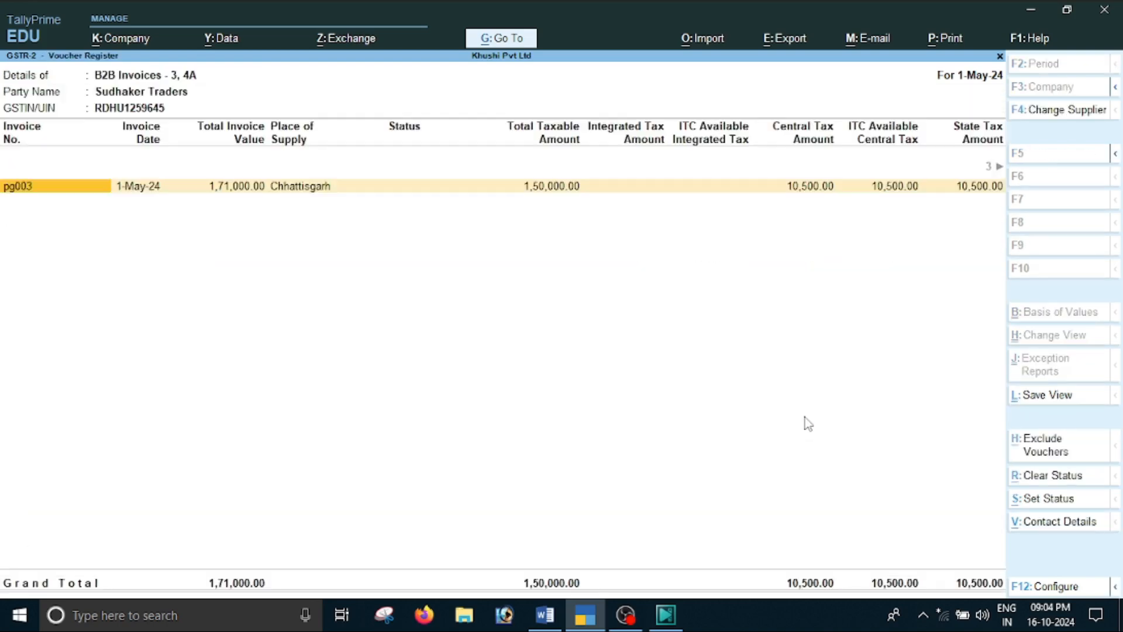
{"action": "key", "text": "Escape"}
{"action": "key", "text": "Escape"}
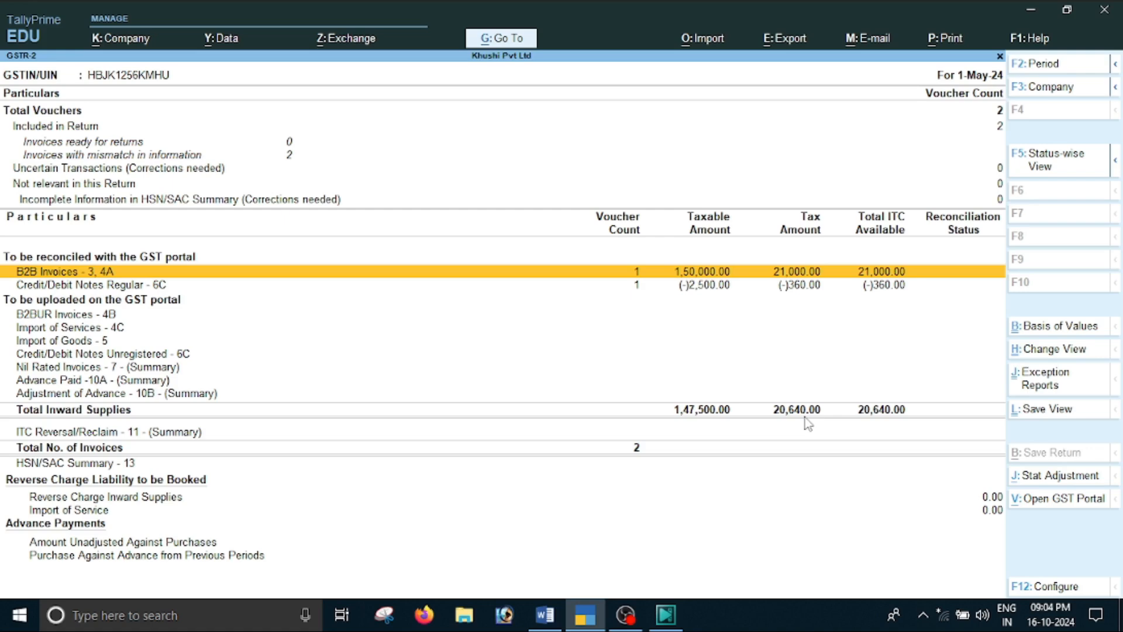
Recheck the supplier entry under Credit/Debit Notes Regular - 6C and leave the GST reports for the Gateway of Tally
{"action": "key", "text": "Down"}
{"action": "key", "text": "Return"}
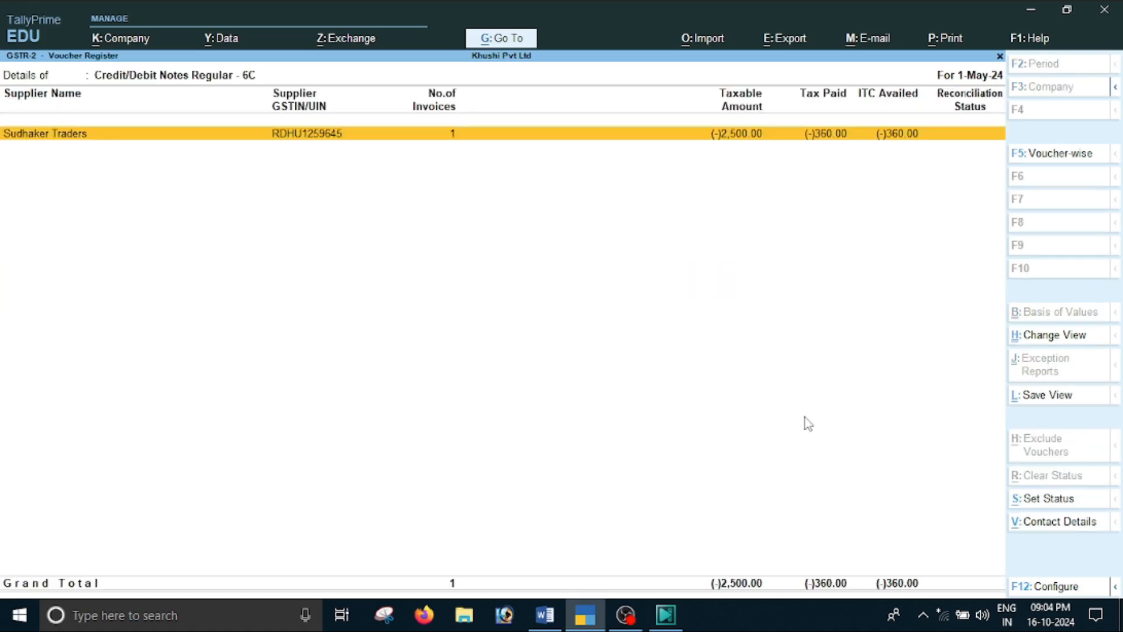
{"action": "key", "text": "Escape"}
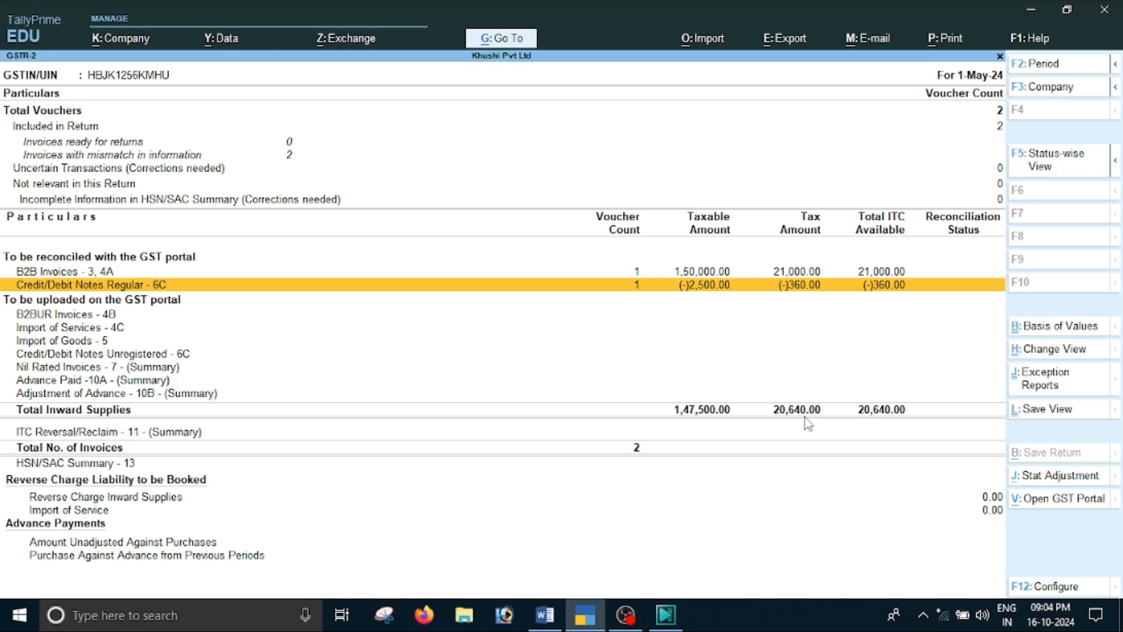
{"action": "key", "text": "Escape"}
{"action": "key", "text": "Escape"}
{"action": "key", "text": "Escape"}
{"action": "key", "text": "Escape"}
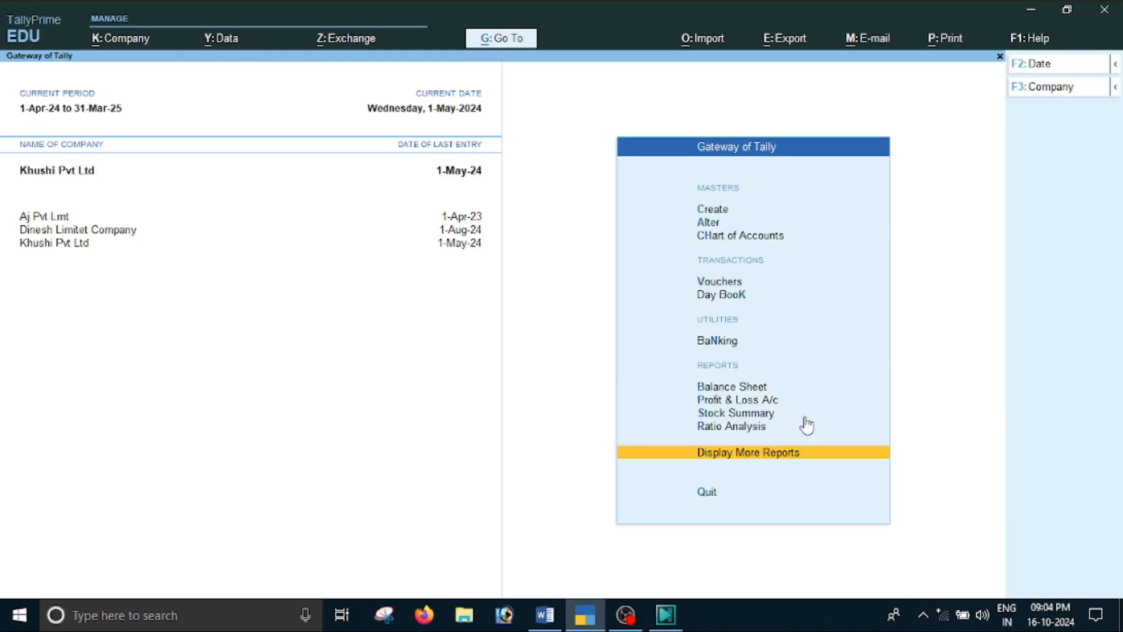
Open the Stock Summary and examine the closing quantity, rate and value of Laptop and Printer
{"action": "key", "text": "Up"}
{"action": "key", "text": "Up"}
{"action": "key", "text": "Up"}
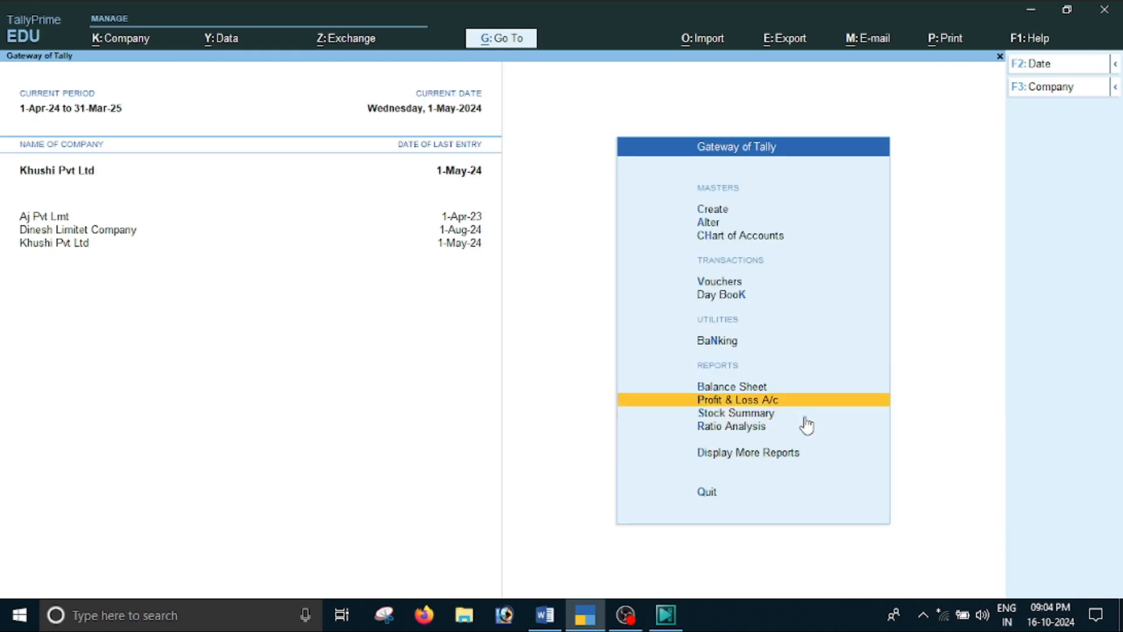
{"action": "key", "text": "Down"}
{"action": "key", "text": "Return"}
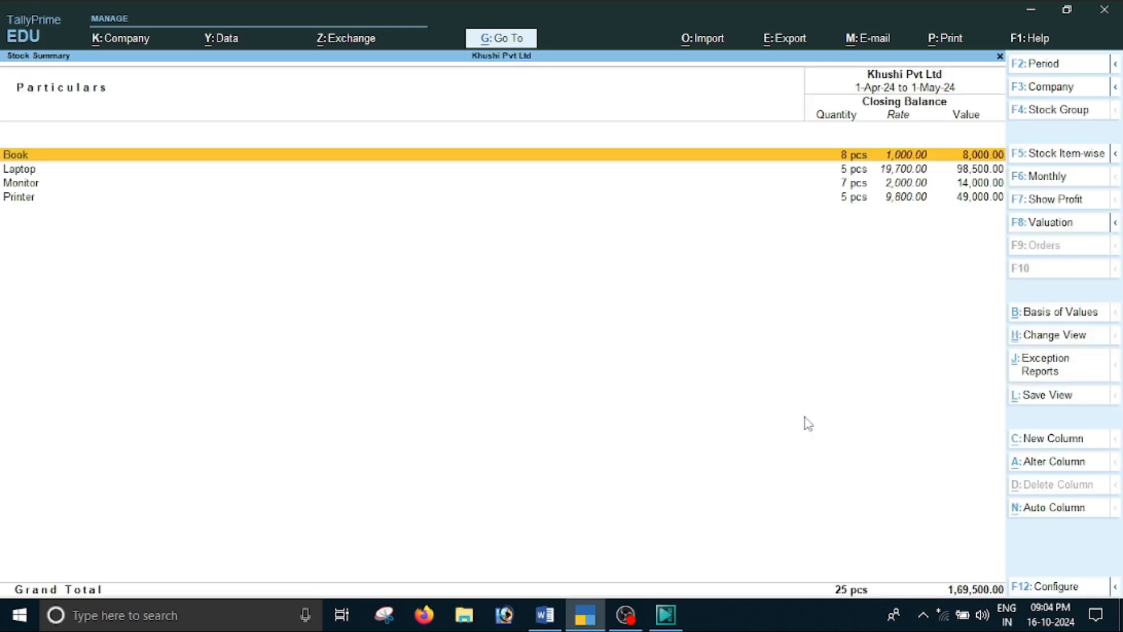
{"action": "key", "text": "Down"}
{"action": "key", "text": "Down"}
{"action": "key", "text": "Up"}
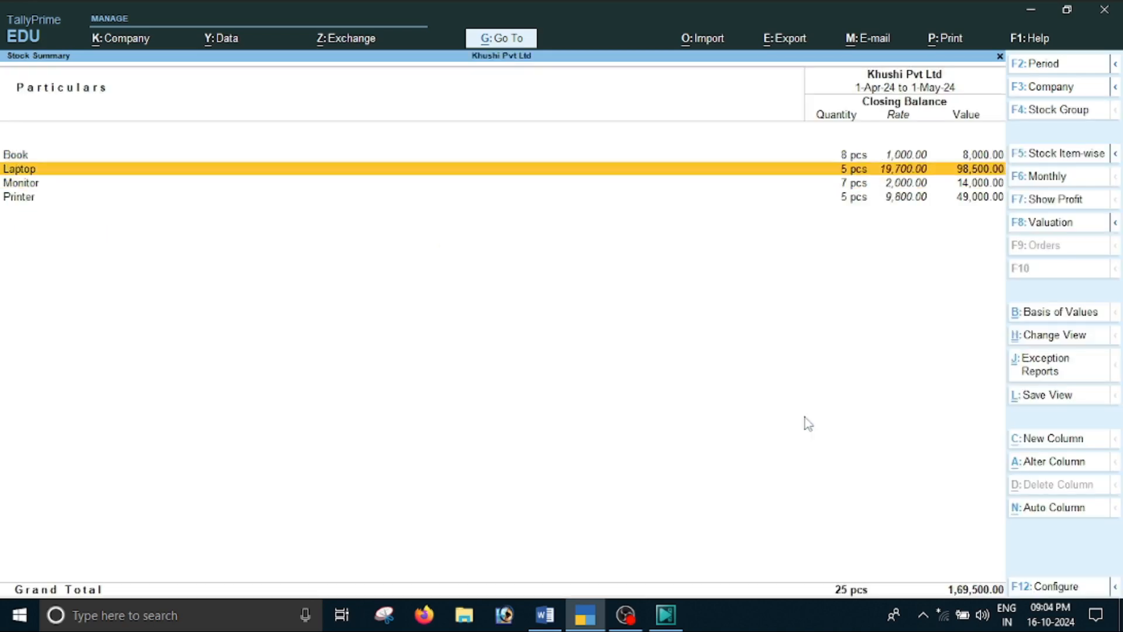
{"action": "key", "text": "Down"}
{"action": "key", "text": "Down"}
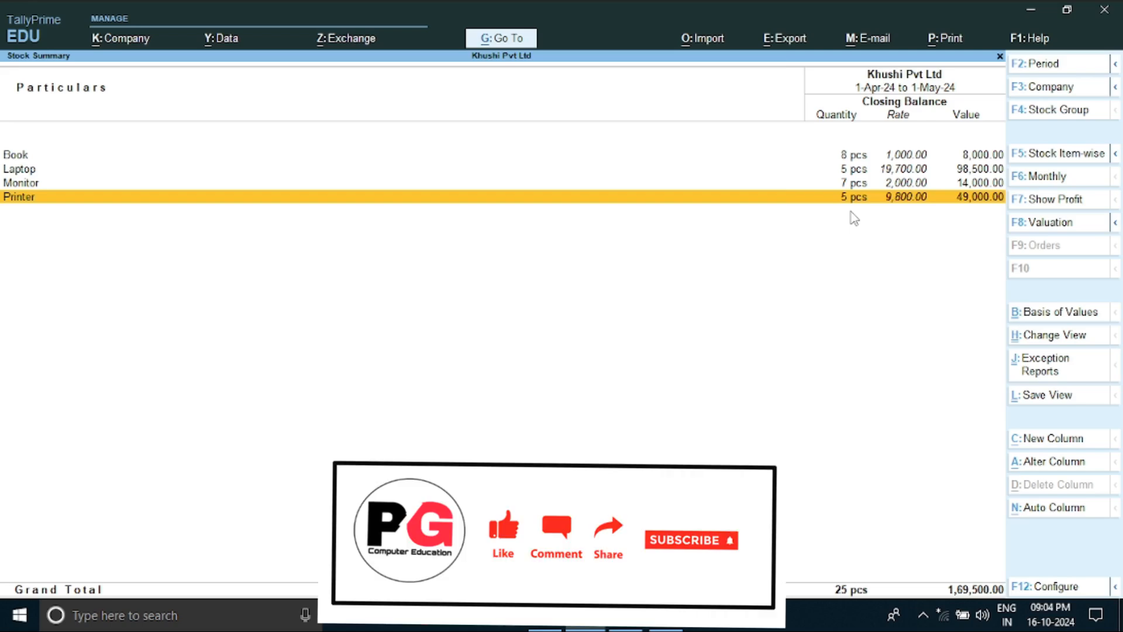
Check the monthly stock summaries of Book and Monitor, and return to the Gateway of Tally
{"action": "key", "text": "Up"}
{"action": "key", "text": "Up"}
{"action": "key", "text": "Up"}
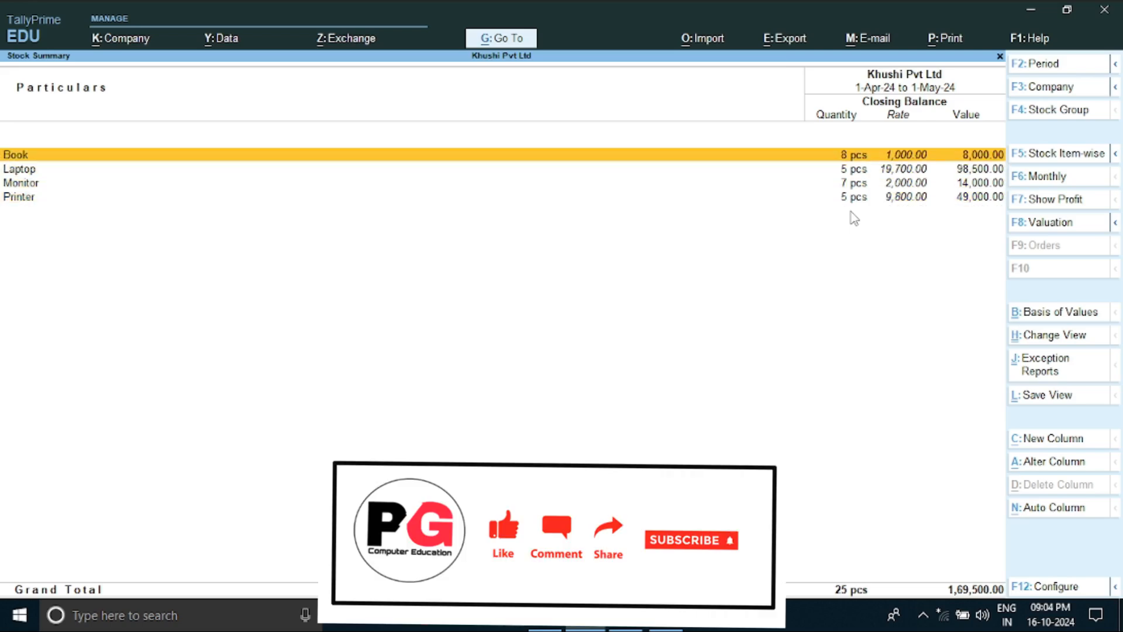
{"action": "key", "text": "Return"}
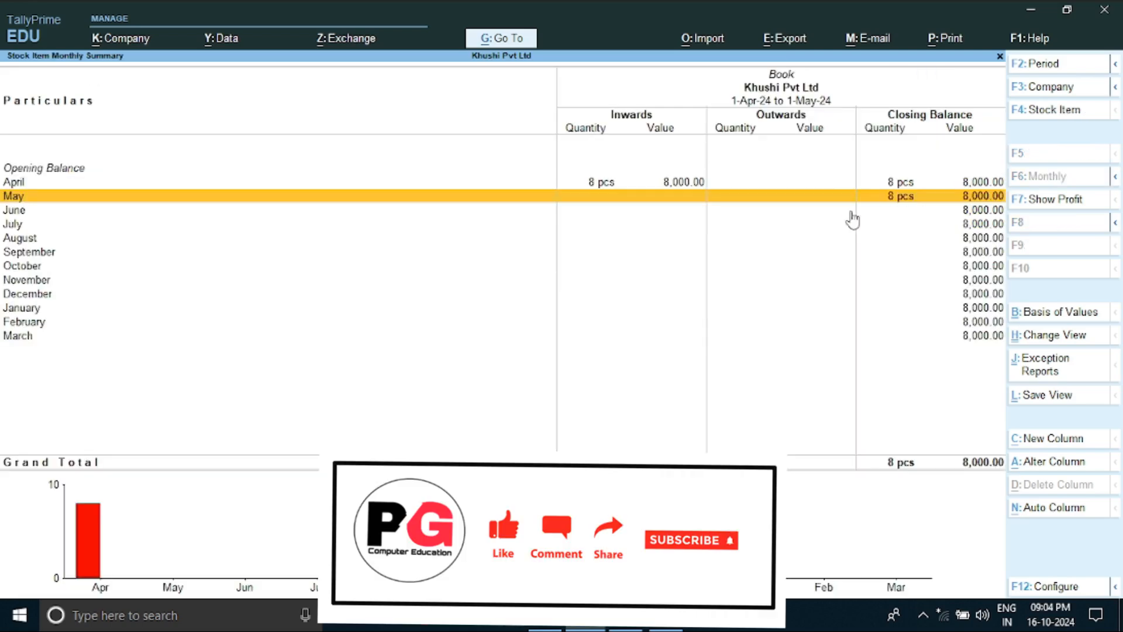
{"action": "key", "text": "Escape"}
{"action": "key", "text": "Down"}
{"action": "key", "text": "Down"}
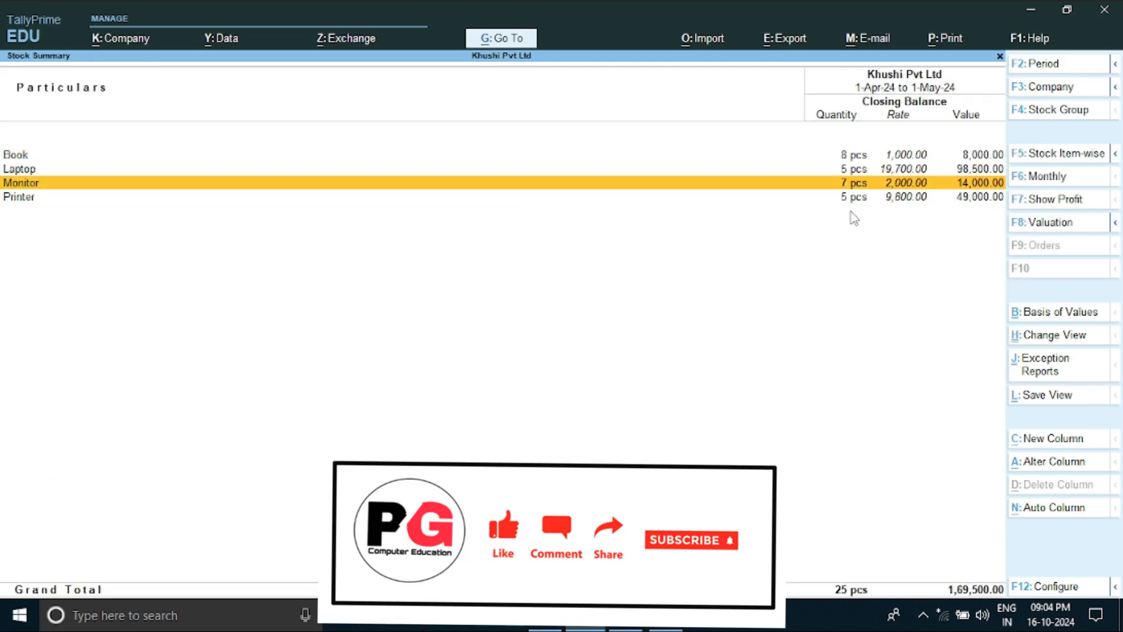
{"action": "key", "text": "Up"}
{"action": "key", "text": "Down"}
{"action": "key", "text": "Return"}
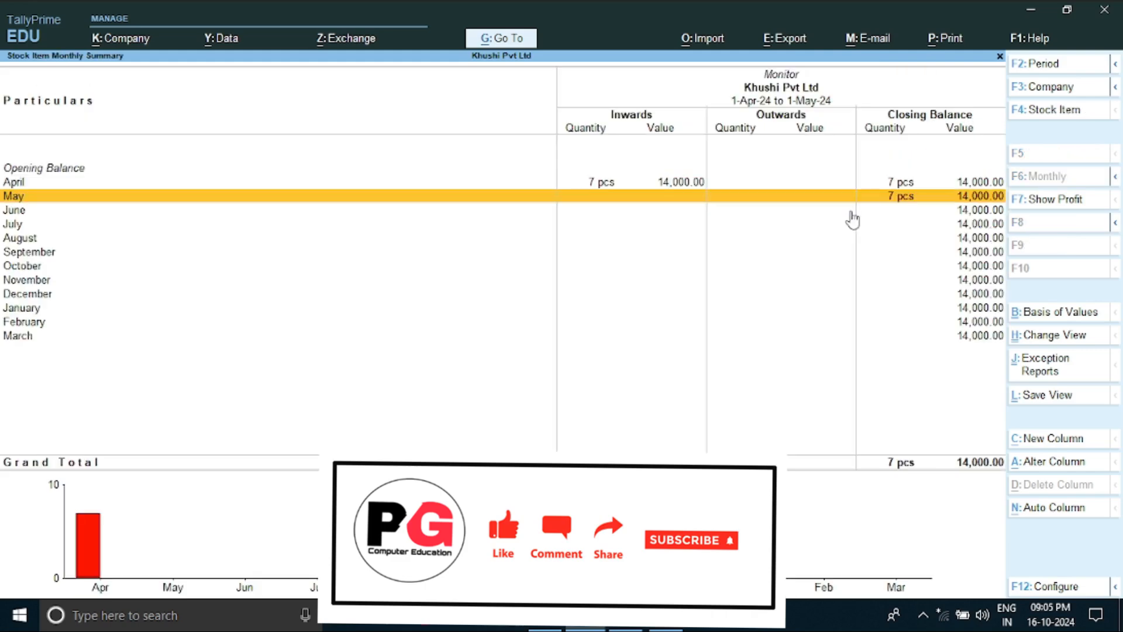
{"action": "key", "text": "Escape"}
{"action": "key", "text": "Escape"}
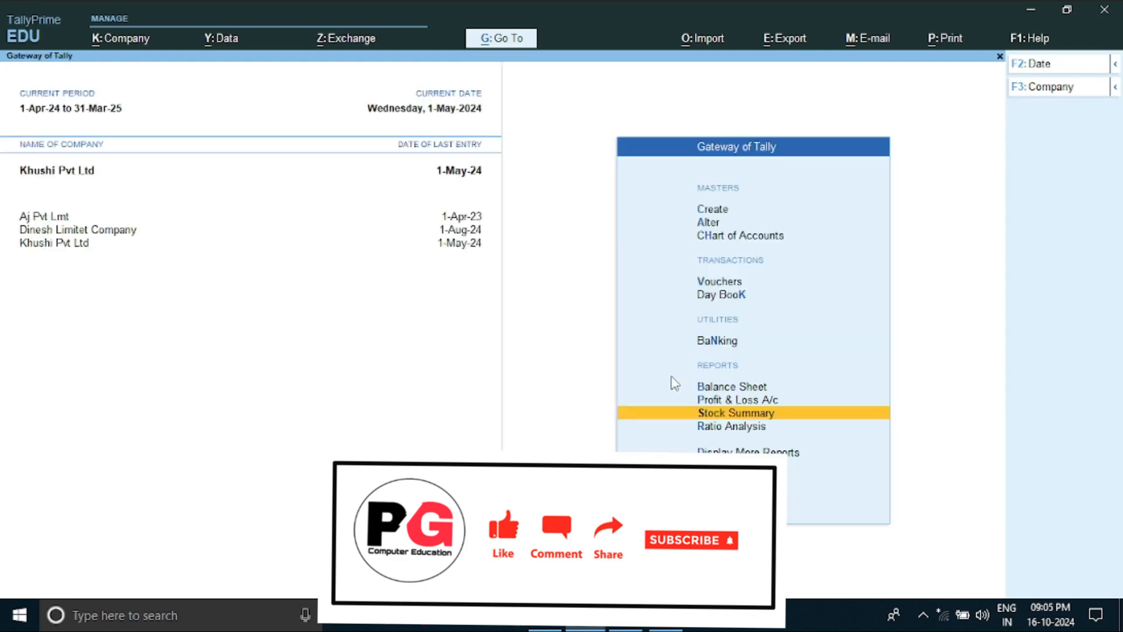